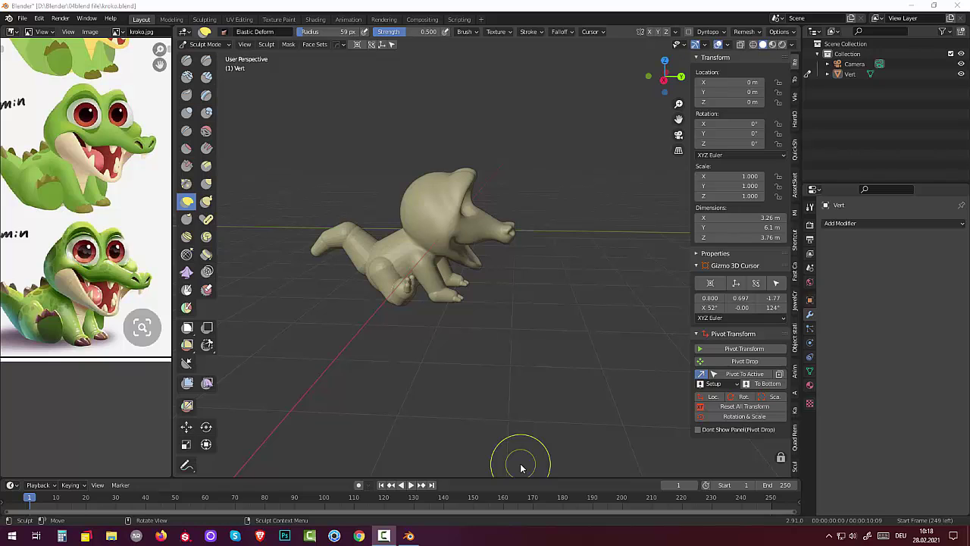
Step: Undo a stray deform stroke, switch to the Smooth brush, and smooth the front leg and body
drag(440, 342, 438, 339)
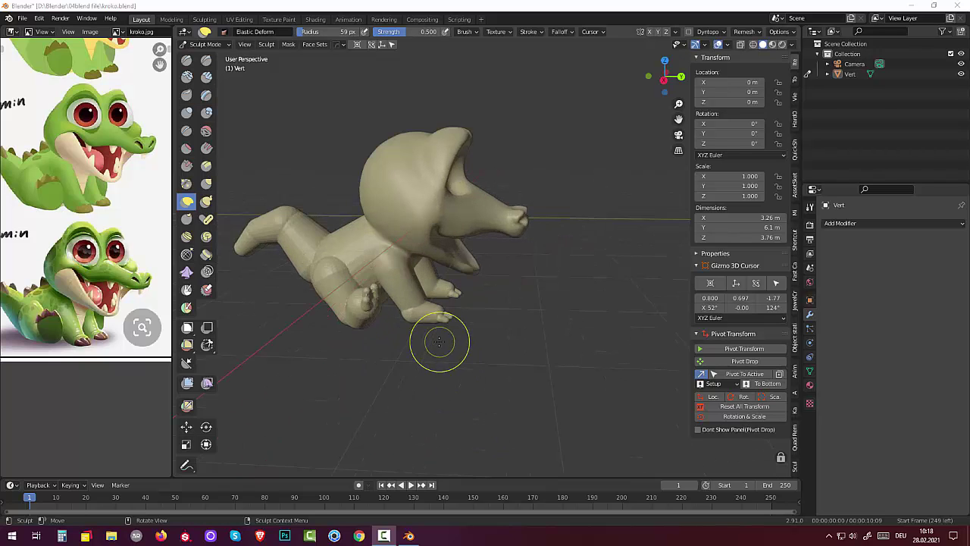
key(ctrl+z)
middle_drag(438, 339, 445, 364)
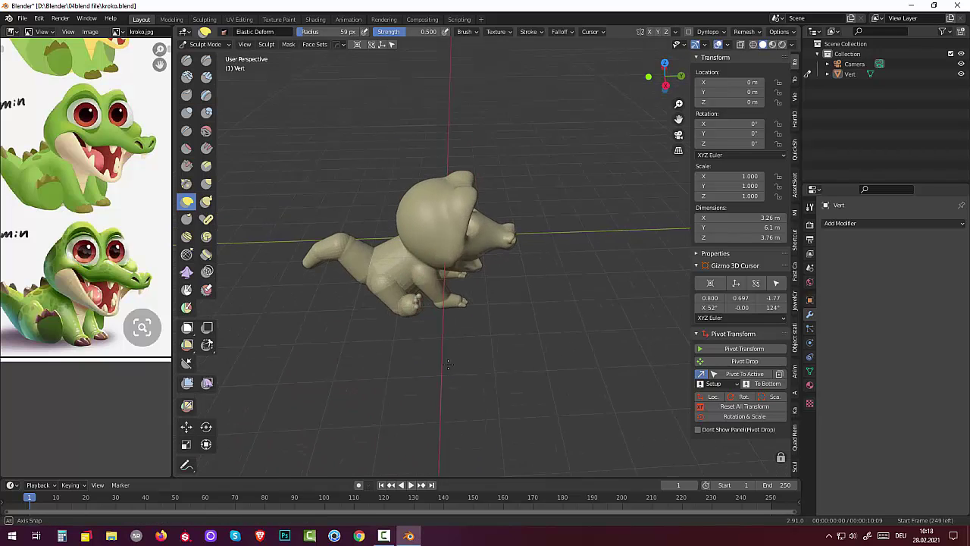
click(206, 130)
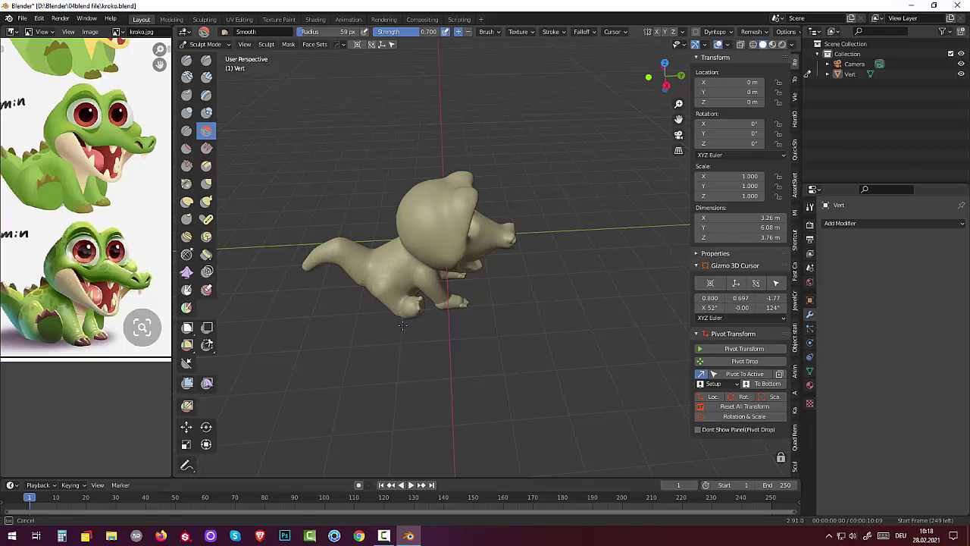
drag(424, 288, 439, 302)
drag(425, 269, 511, 237)
Step: Orbit around the crocodile and smooth its front foot
mouse_move(574, 175)
middle_down()
mouse_move(864, 370)
mouse_move(823, 390)
middle_up()
middle_drag(412, 183, 347, 190)
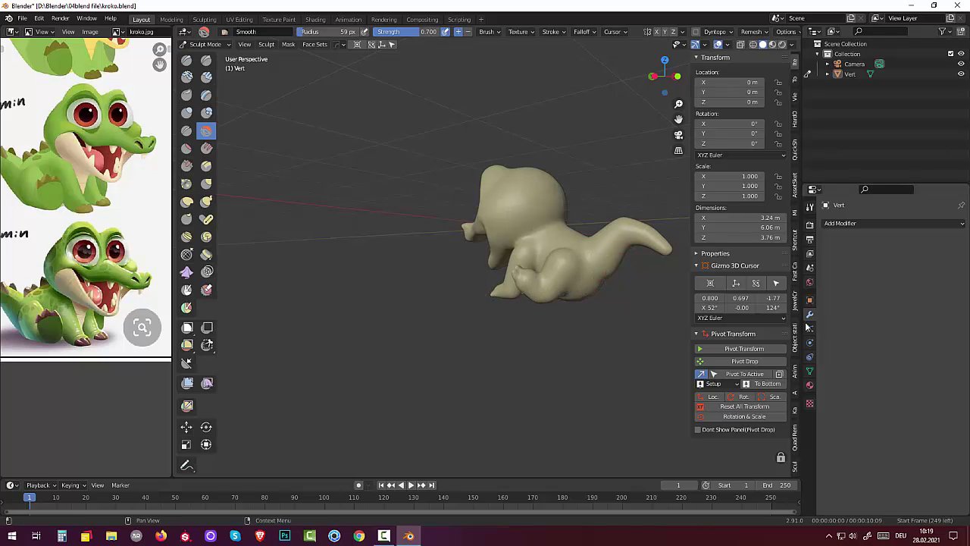
mouse_move(683, 327)
middle_down()
mouse_move(740, 335)
mouse_move(627, 354)
middle_up()
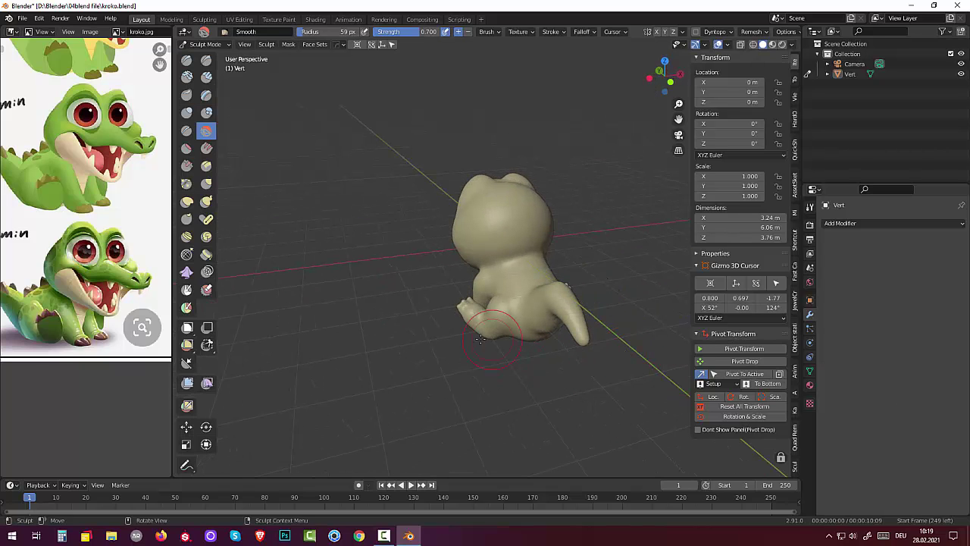
drag(474, 314, 486, 322)
mouse_move(580, 365)
middle_down()
mouse_move(189, 352)
mouse_move(197, 326)
middle_up()
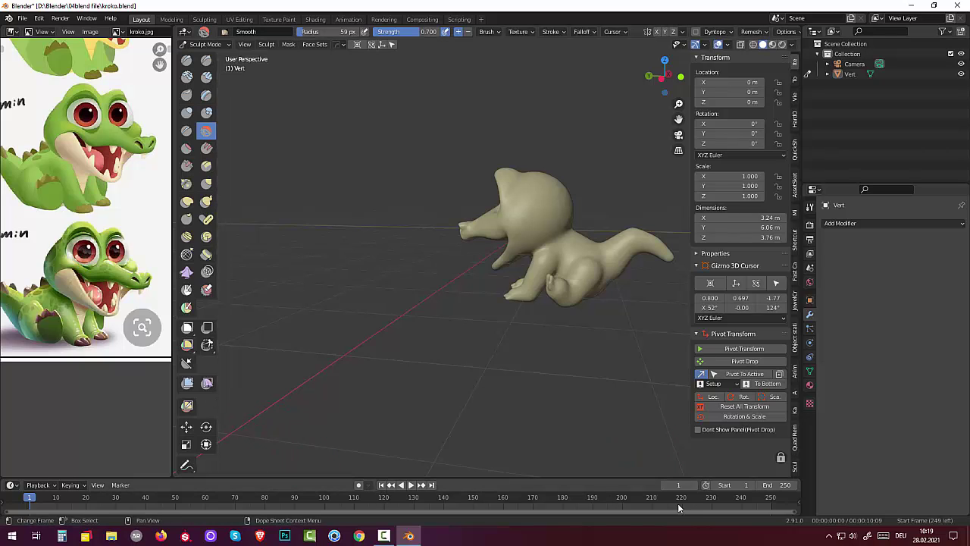
Step: In Right Orthographic view, use Elastic Deform to stretch the tail and reshape belly and front leg
key(KP_3)
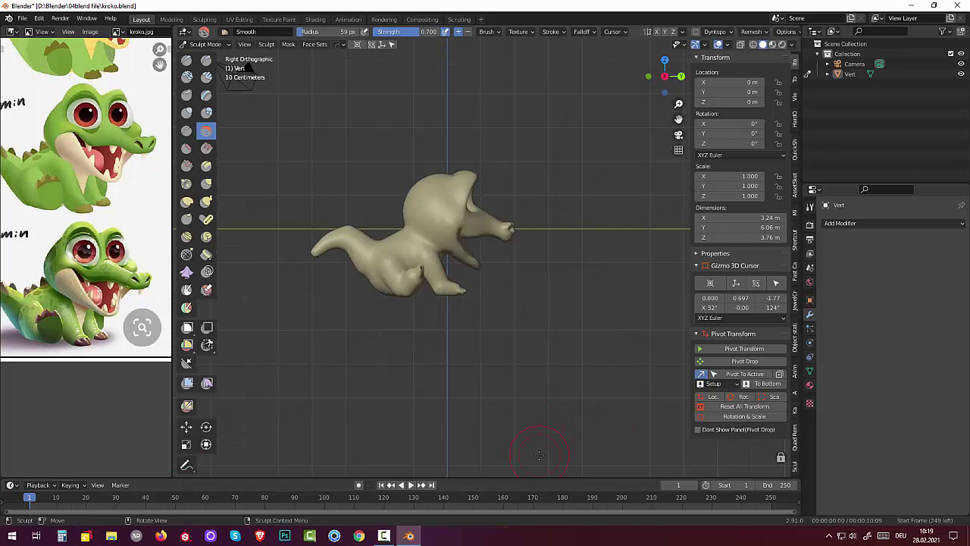
click(186, 200)
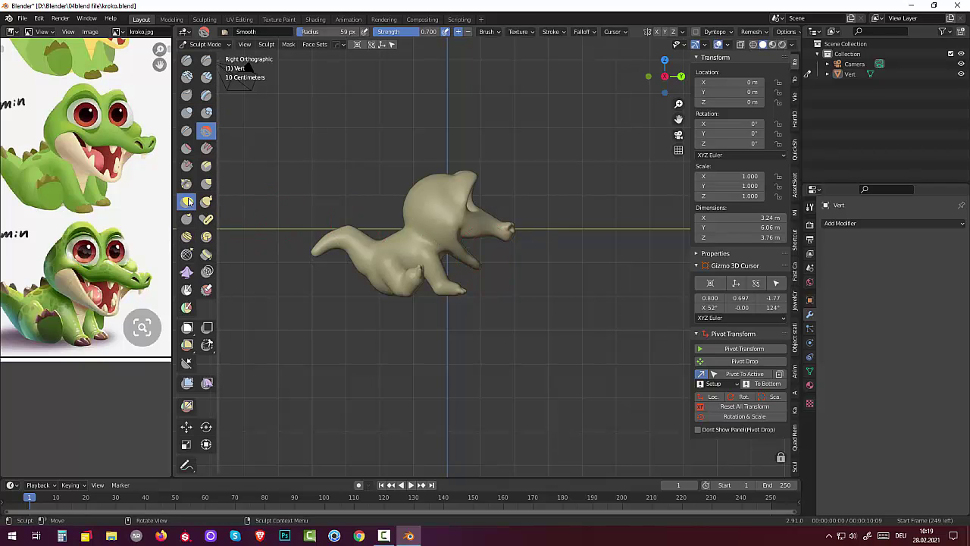
mouse_move(347, 228)
mouse_down()
mouse_move(319, 232)
mouse_move(343, 252)
mouse_move(336, 264)
mouse_move(357, 270)
mouse_move(313, 253)
mouse_move(308, 223)
mouse_move(319, 231)
mouse_move(346, 218)
mouse_move(373, 235)
mouse_move(324, 227)
mouse_up()
mouse_move(357, 260)
mouse_down()
mouse_move(365, 274)
mouse_move(346, 255)
mouse_up()
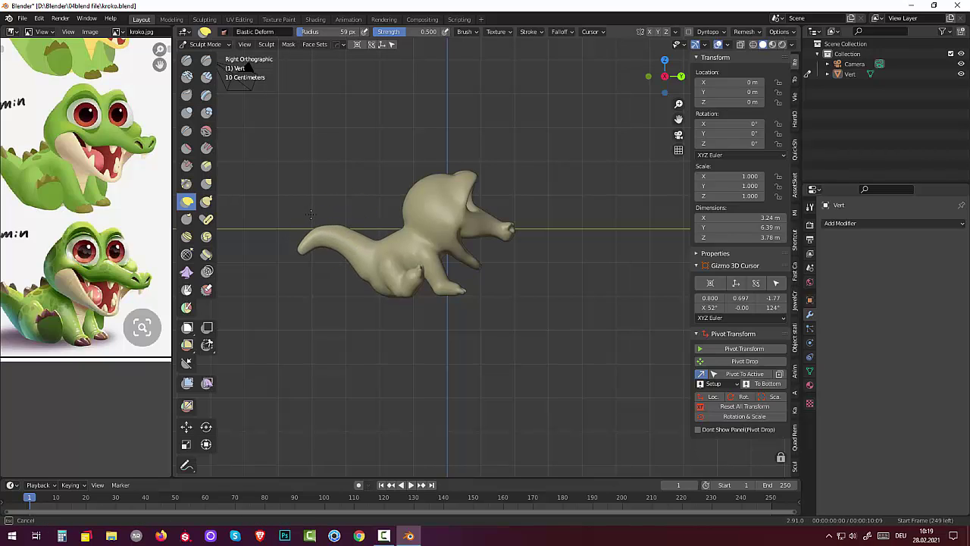
mouse_move(310, 215)
mouse_down()
mouse_move(293, 265)
mouse_move(329, 265)
mouse_move(354, 281)
mouse_up()
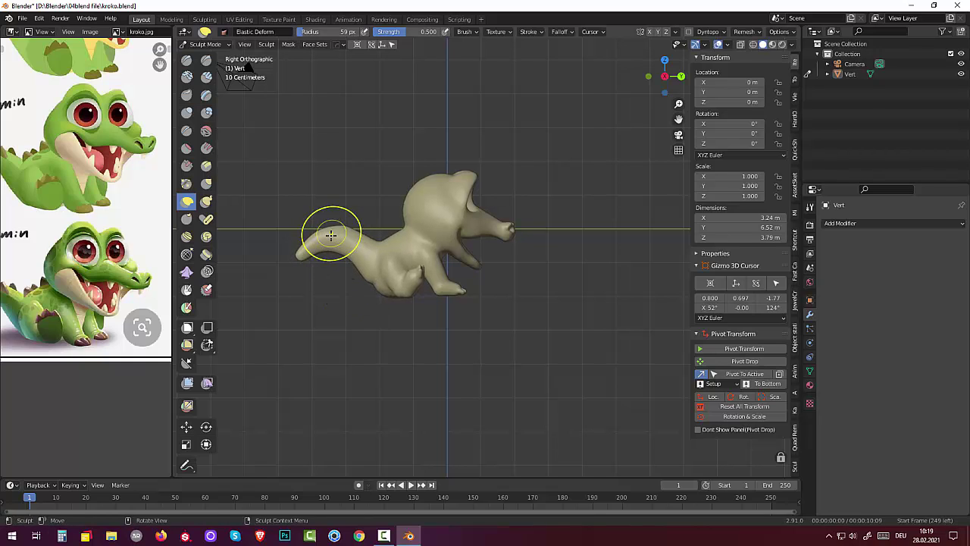
mouse_move(328, 233)
mouse_down()
mouse_move(350, 222)
mouse_move(385, 247)
mouse_up()
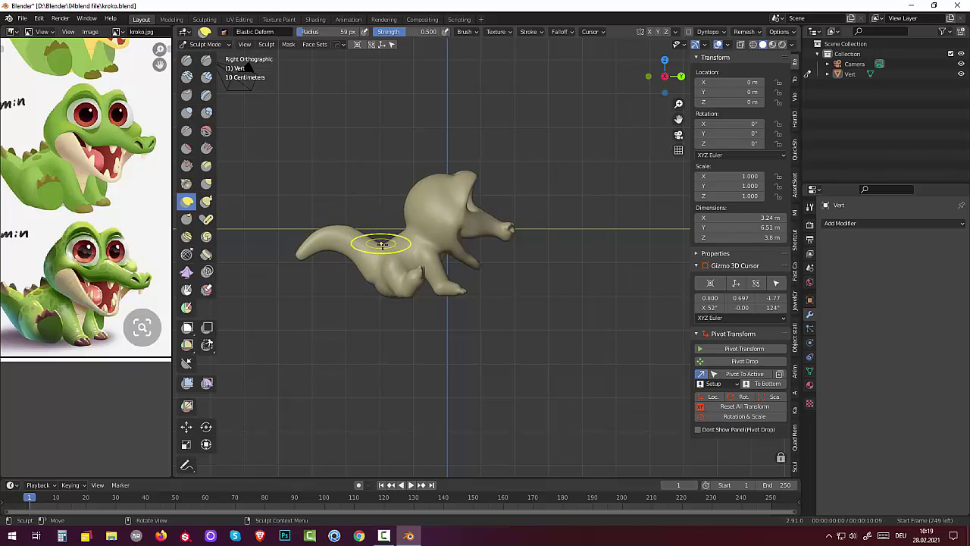
drag(347, 270, 364, 282)
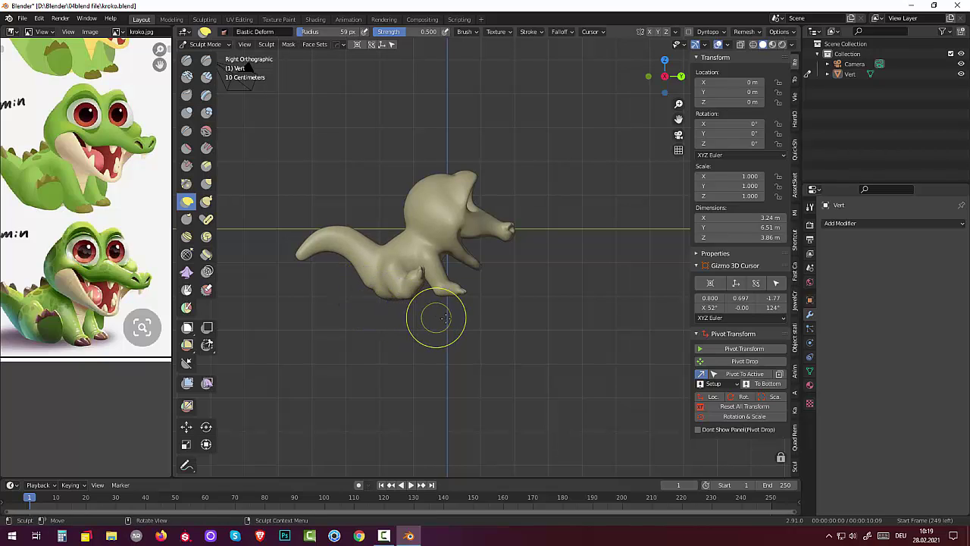
mouse_move(470, 290)
mouse_down()
mouse_move(477, 260)
mouse_move(489, 269)
mouse_up()
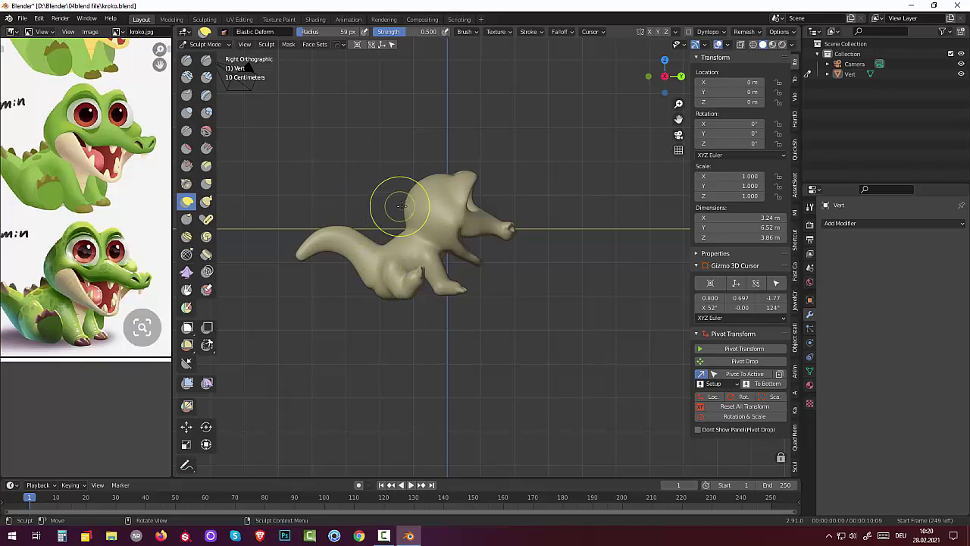
drag(297, 264, 294, 260)
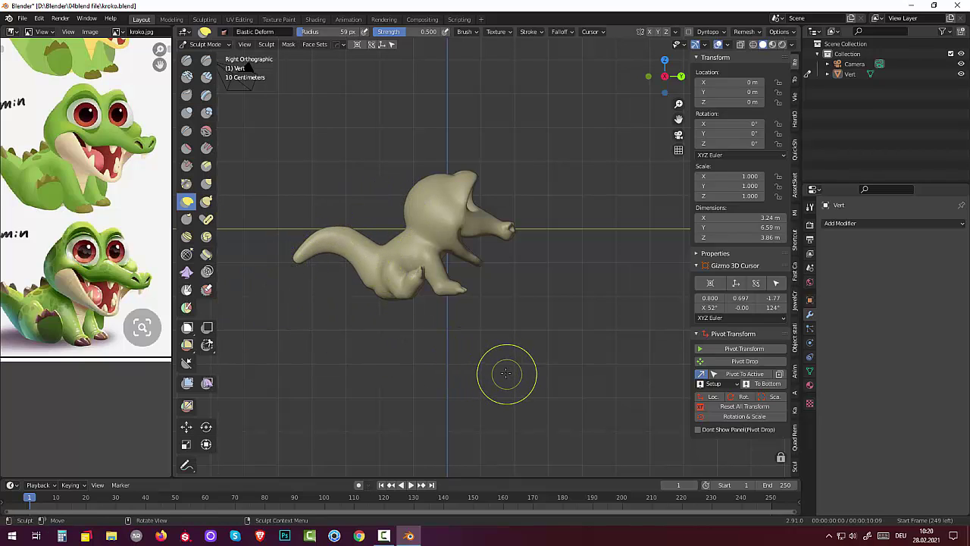
Step: Shrink the brush radius to 28 px and lift the tail tip upward
key(f)
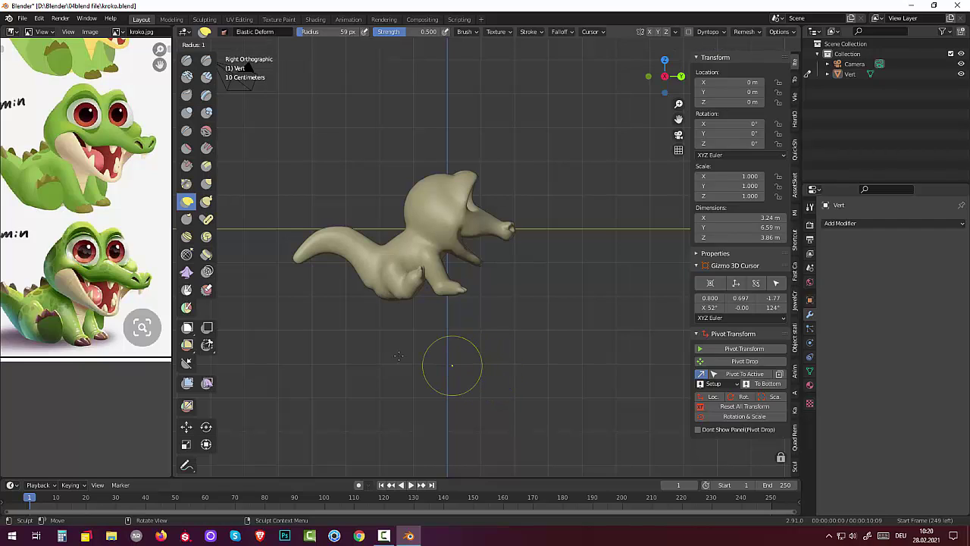
click(435, 368)
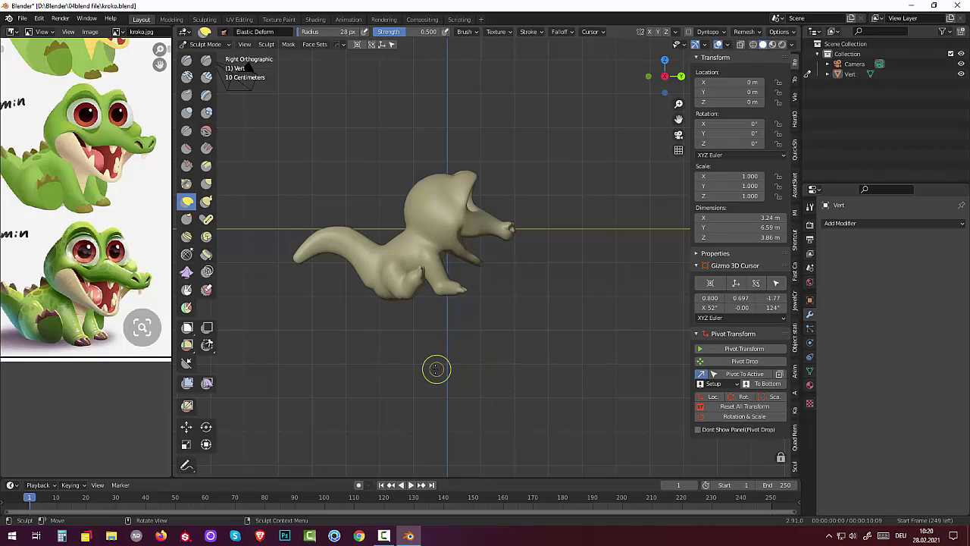
mouse_move(305, 273)
mouse_down()
mouse_move(288, 250)
mouse_move(345, 224)
mouse_move(314, 238)
mouse_up()
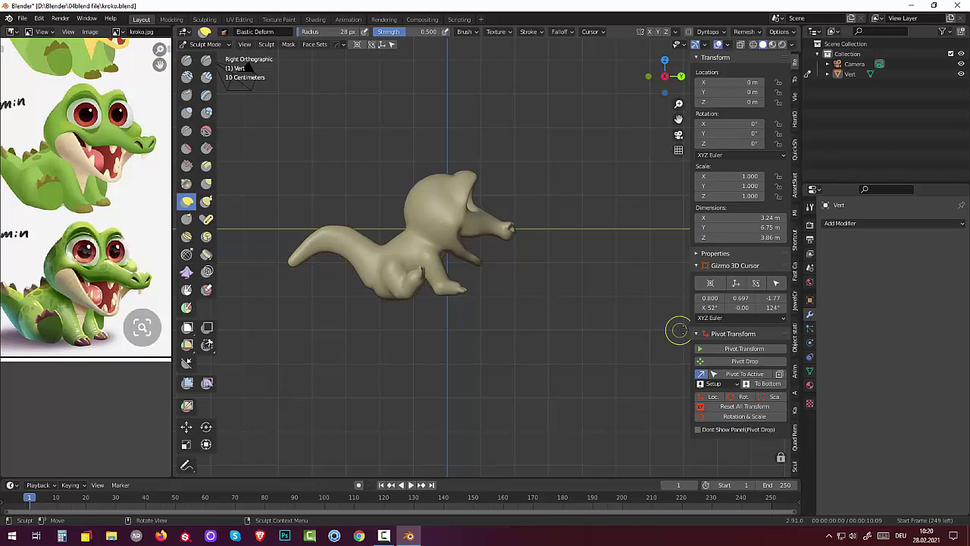
mouse_move(438, 266)
middle_down()
mouse_move(438, 409)
mouse_move(489, 384)
middle_up()
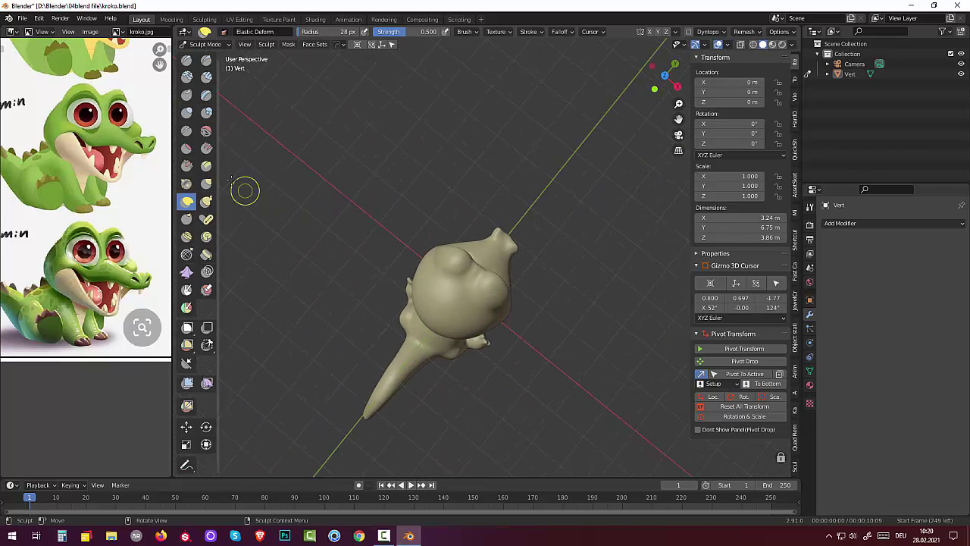
Step: Smooth the reshaped tail, body and jaw with the Smooth brush, orbiting between areas
click(206, 130)
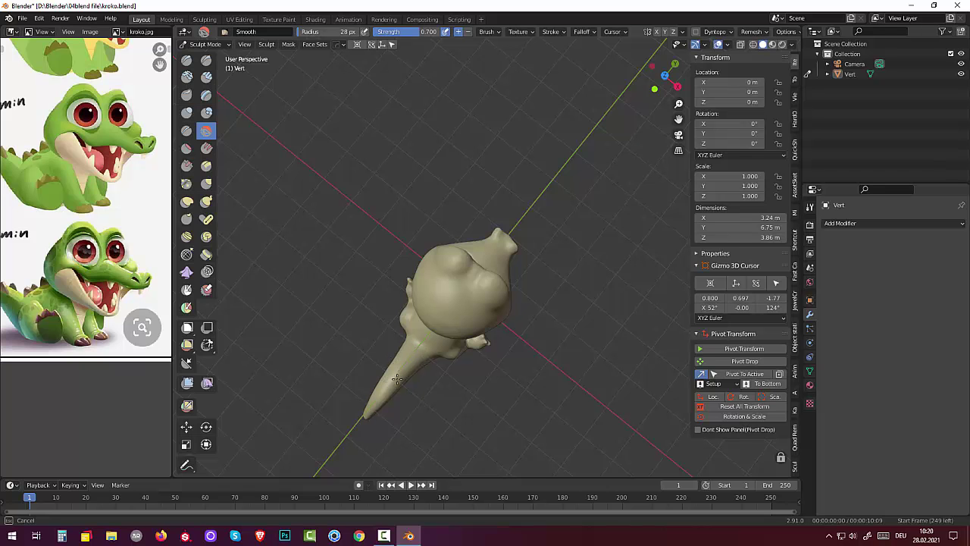
mouse_move(407, 351)
middle_down()
mouse_move(430, 133)
mouse_move(215, 137)
mouse_move(227, 140)
middle_up()
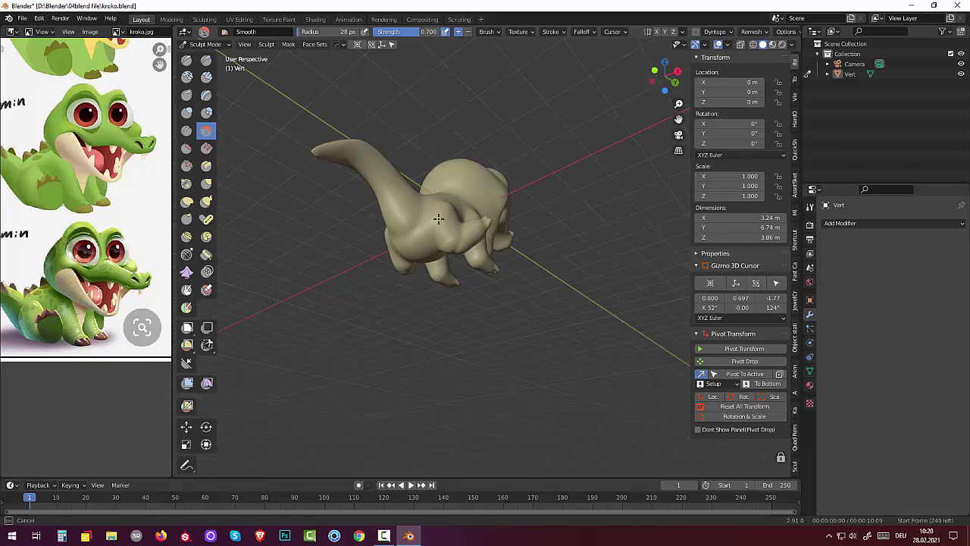
drag(438, 219, 439, 220)
middle_drag(470, 295, 416, 302)
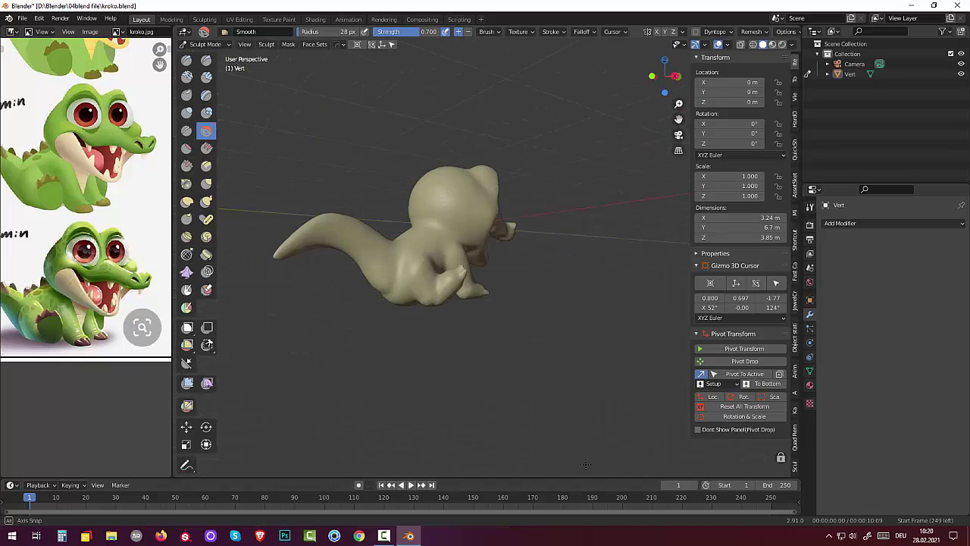
drag(366, 300, 299, 243)
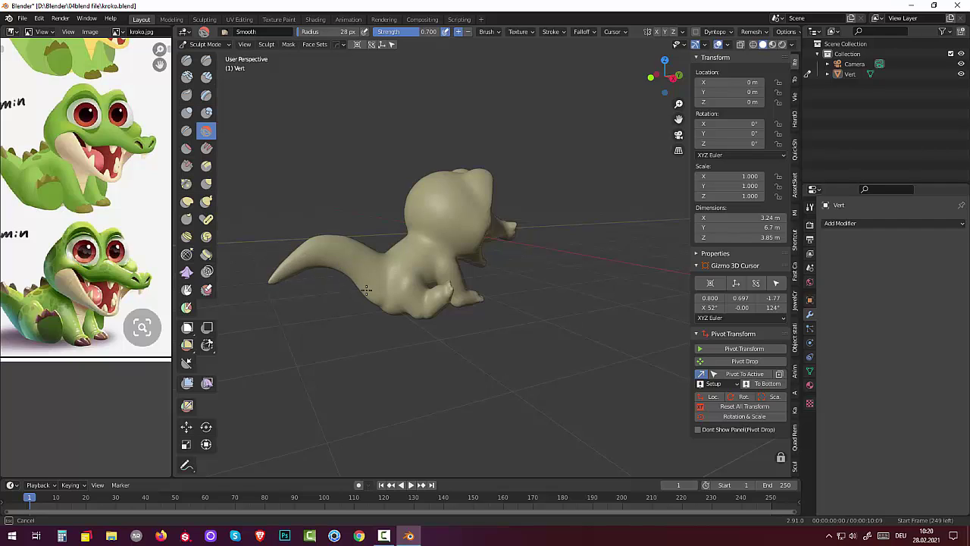
drag(412, 229, 500, 274)
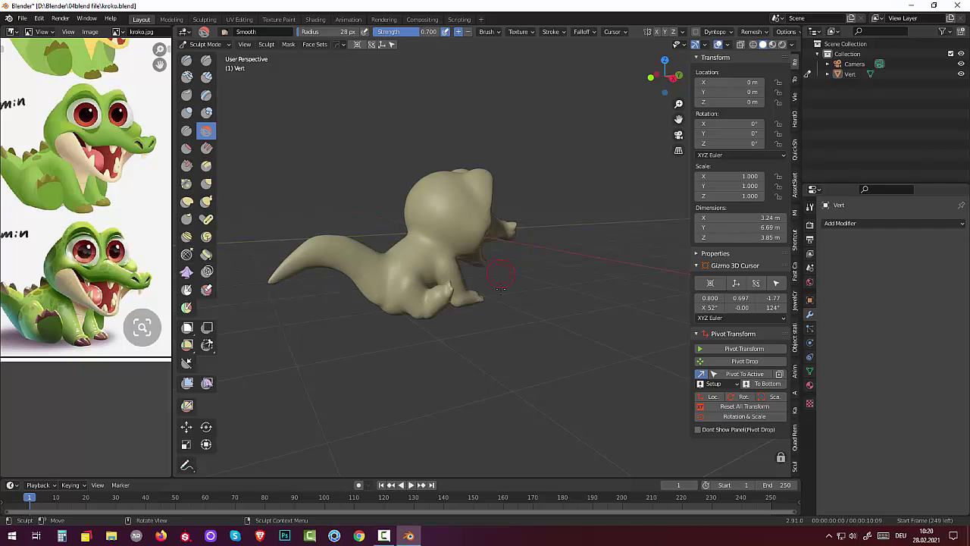
mouse_move(509, 273)
middle_down()
mouse_move(389, 279)
mouse_move(397, 255)
mouse_move(468, 267)
middle_up()
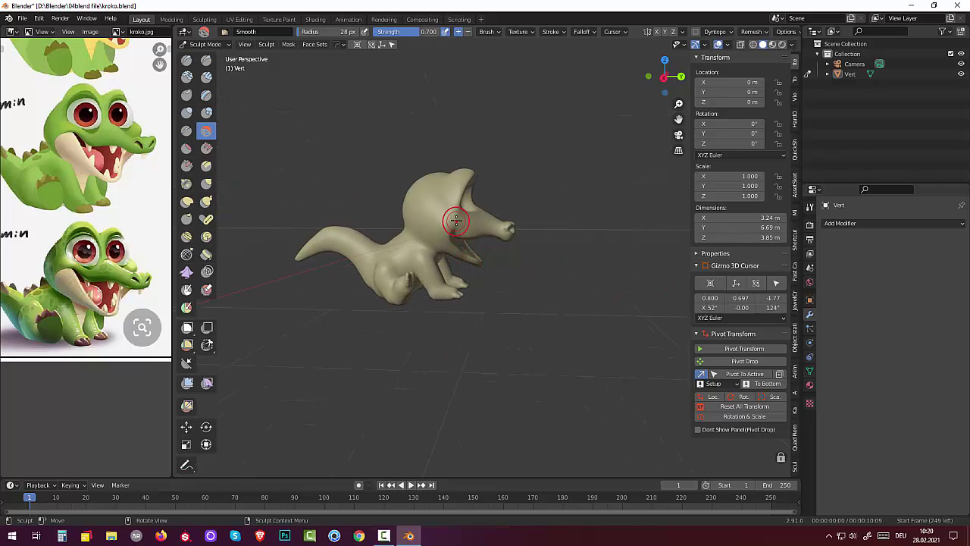
drag(455, 206, 452, 220)
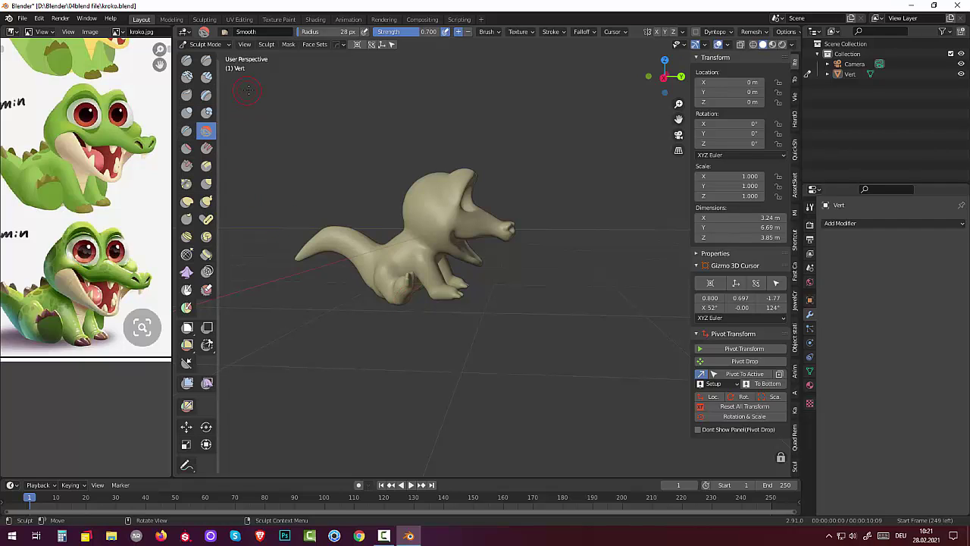
Step: Return to Object Mode and bring up the Quad Remesher sidebar panel, quad count 5000
click(207, 44)
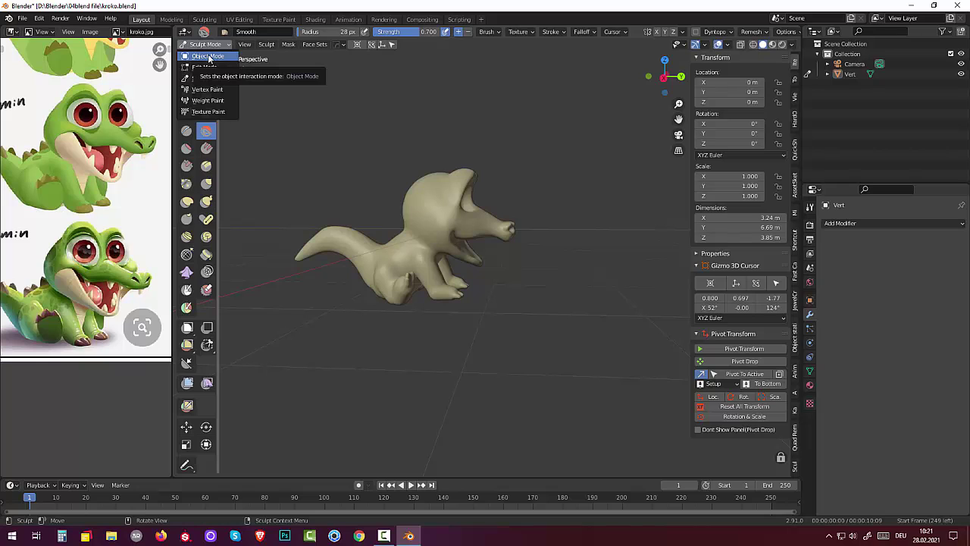
click(209, 57)
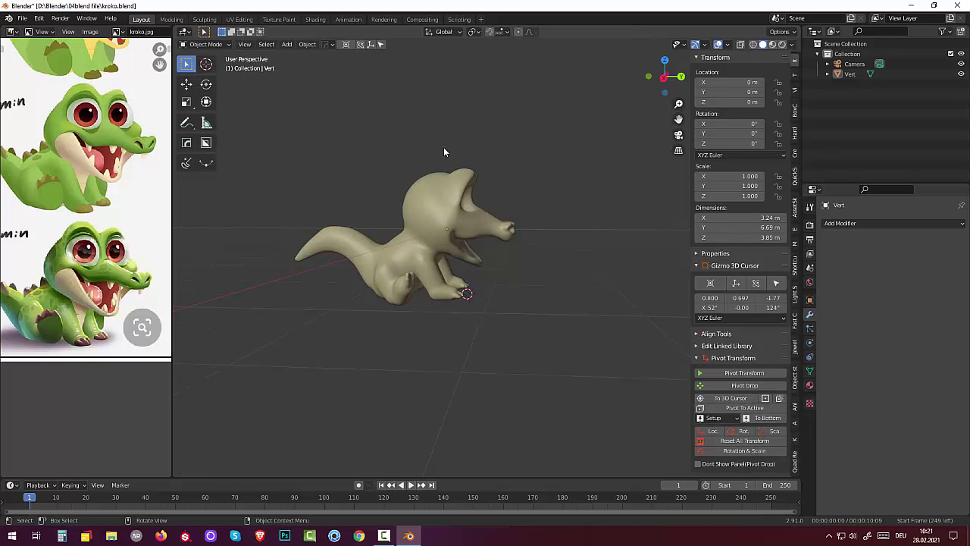
mouse_move(509, 200)
middle_down()
mouse_move(439, 212)
mouse_move(419, 192)
mouse_move(401, 198)
middle_up()
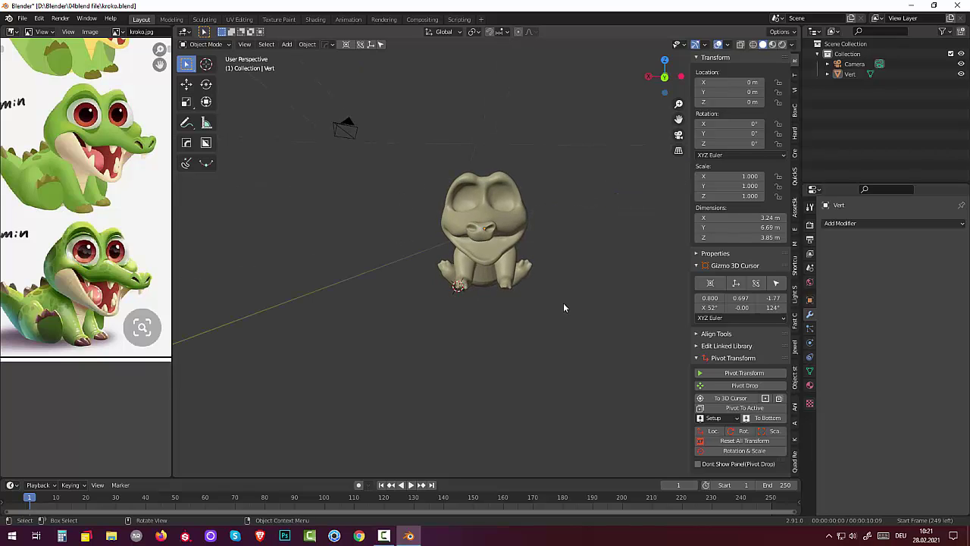
scroll(563, 302, up, 1)
mouse_move(562, 300)
middle_down()
mouse_move(586, 311)
mouse_move(662, 303)
mouse_move(652, 301)
middle_up()
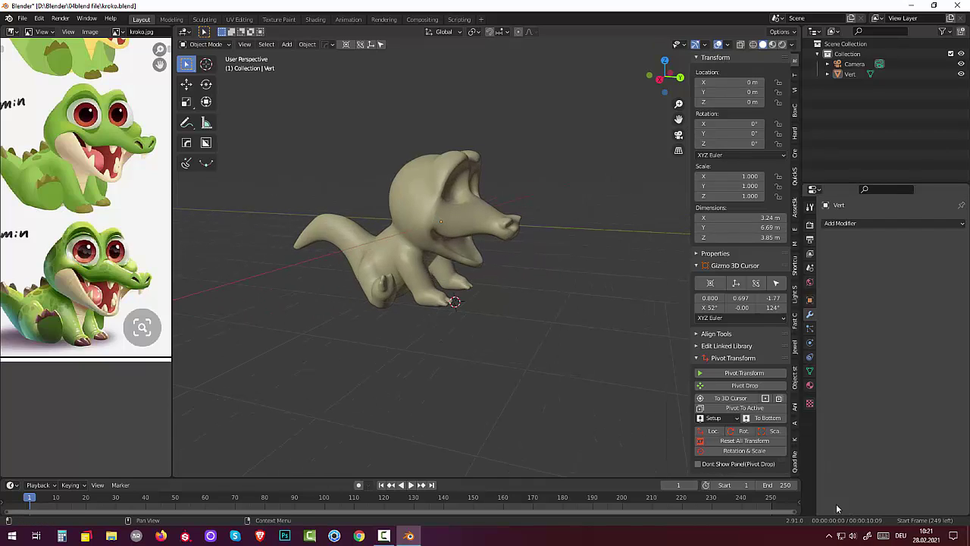
click(795, 469)
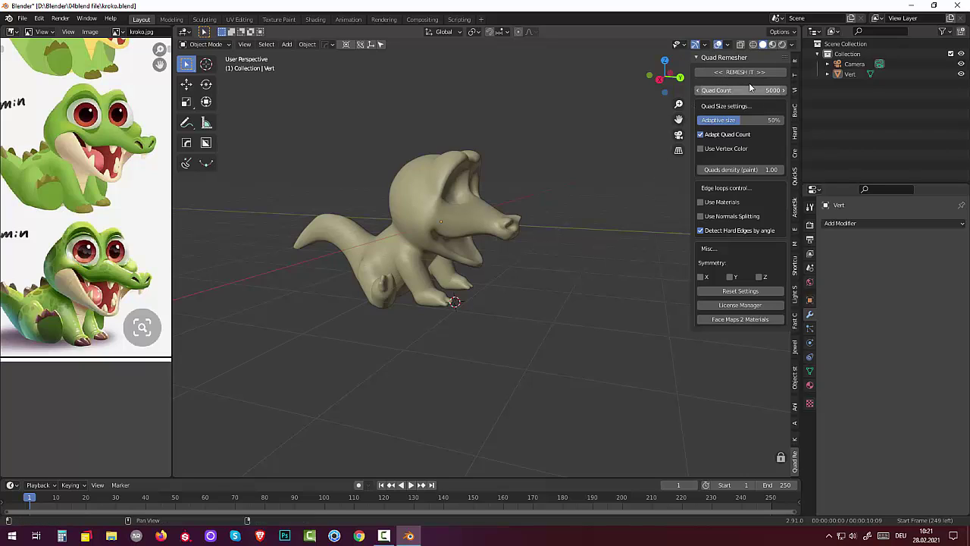
Step: Select the Vert sculpt and run Quad Remesher's REMESH IT to create Retopo_Vert
click(731, 72)
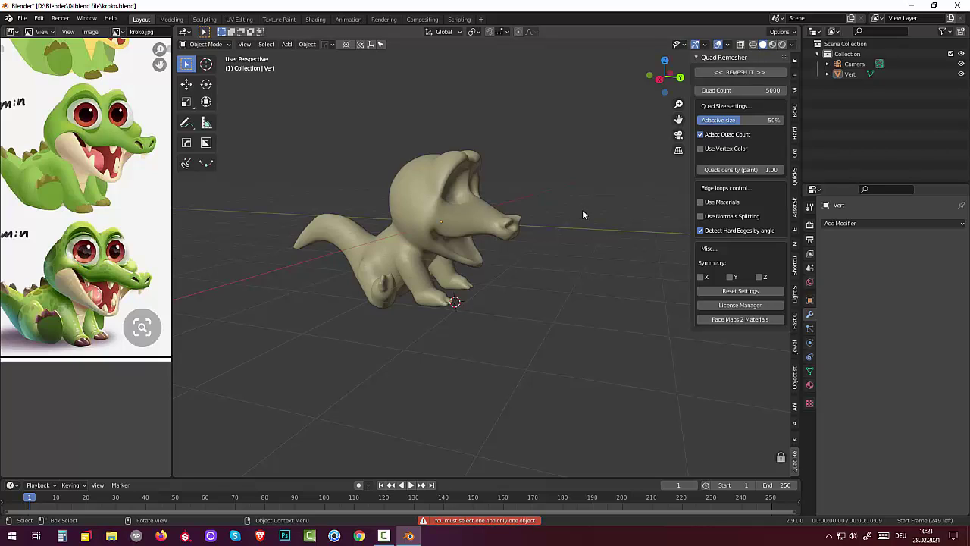
click(203, 44)
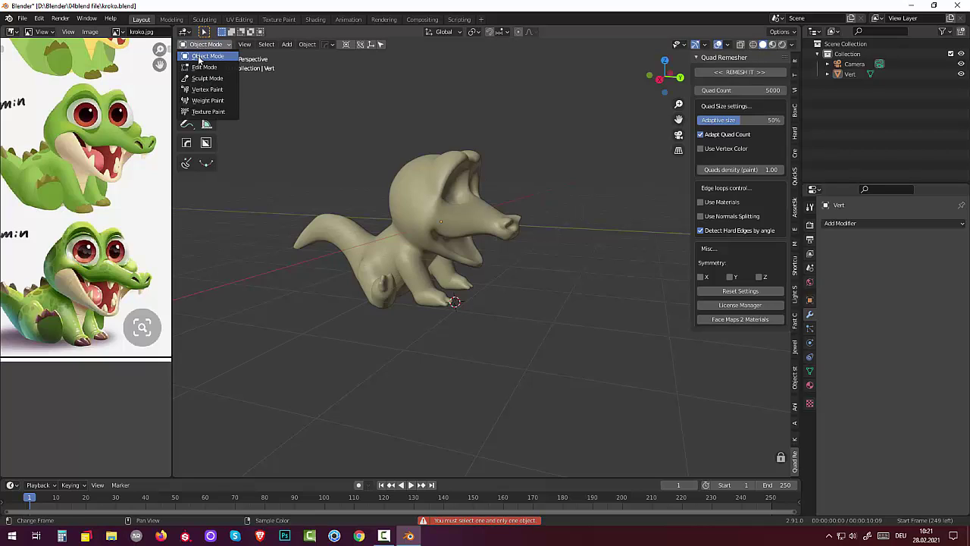
click(412, 173)
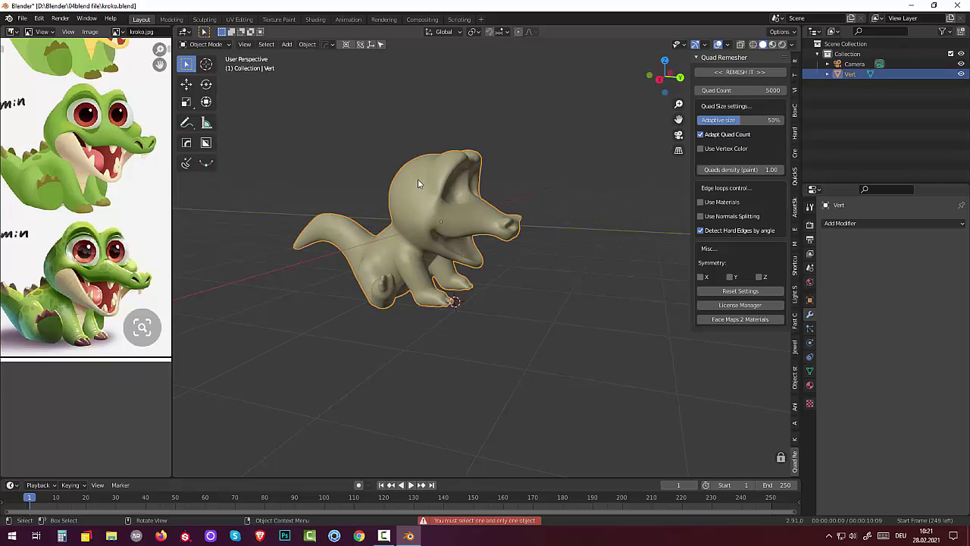
click(733, 72)
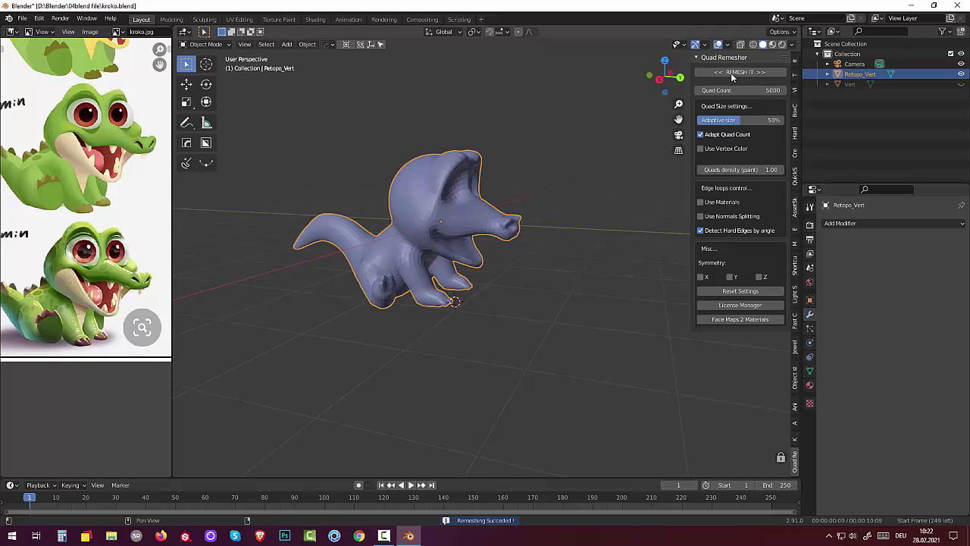
mouse_move(618, 154)
middle_down()
mouse_move(604, 238)
mouse_move(624, 264)
mouse_move(699, 254)
mouse_move(203, 238)
mouse_move(387, 231)
mouse_move(210, 235)
mouse_move(305, 253)
mouse_move(361, 233)
middle_up()
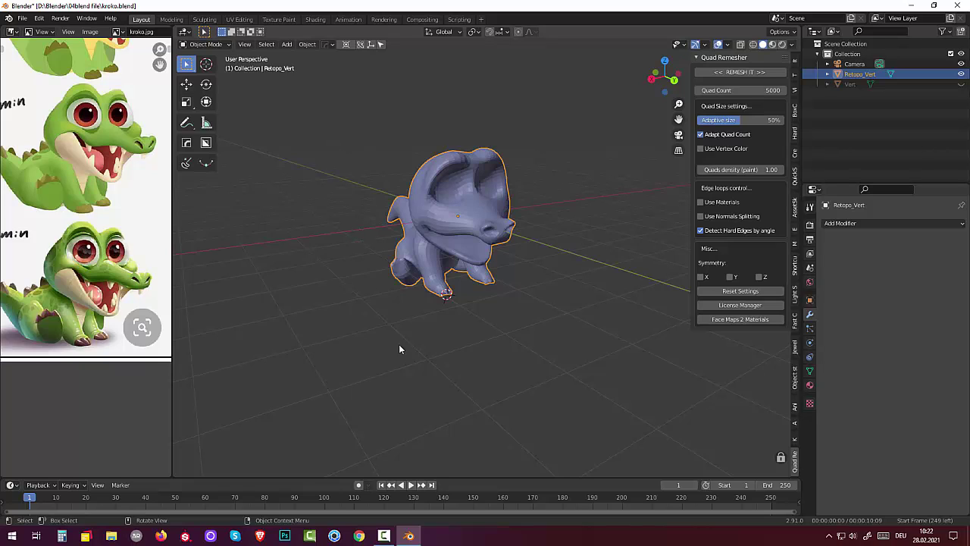
Step: Shade Retopo_Vert smooth, inspect it, and bring up the Add menu's Mesh list
right_click(468, 219)
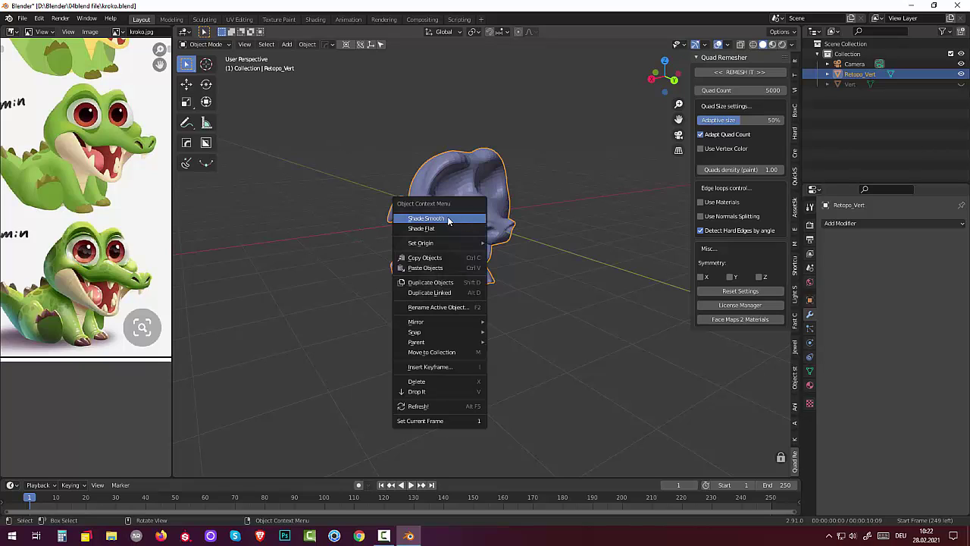
click(447, 217)
mouse_move(447, 219)
middle_down()
mouse_move(580, 221)
mouse_move(636, 260)
mouse_move(762, 262)
mouse_move(616, 286)
mouse_move(581, 238)
mouse_move(682, 241)
mouse_move(677, 247)
middle_up()
scroll(615, 287, up, 2)
mouse_move(596, 246)
middle_down()
mouse_move(584, 206)
mouse_move(554, 198)
mouse_move(500, 219)
middle_up()
mouse_move(498, 265)
middle_down()
mouse_move(497, 282)
mouse_move(476, 247)
mouse_move(541, 279)
middle_up()
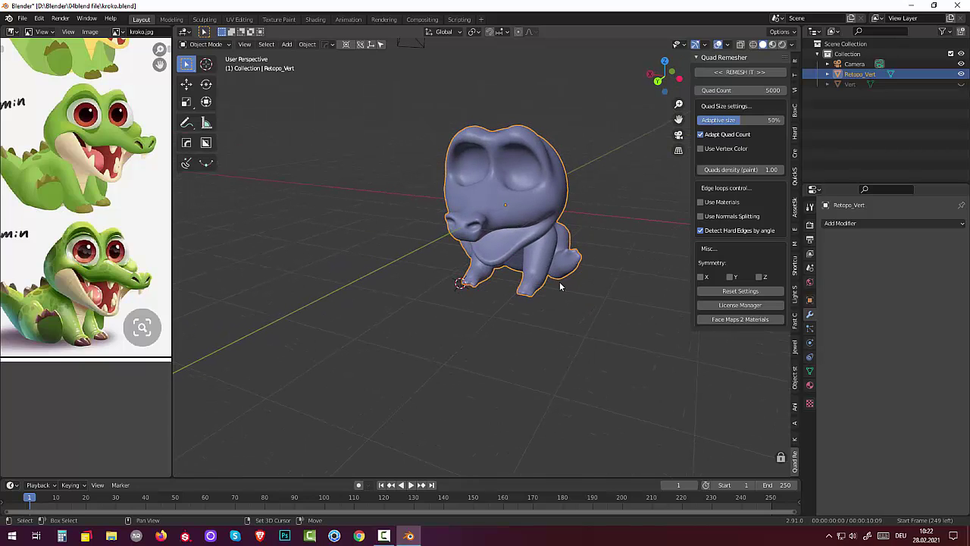
key(shift+a)
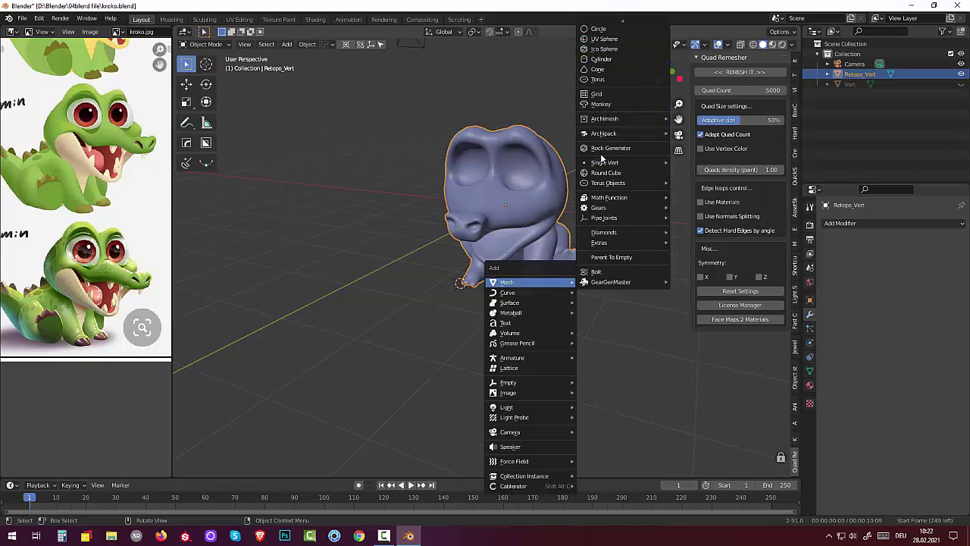
Step: Add a UV sphere and move it onto the crocodile's head, undoing an accidental body scale
click(600, 38)
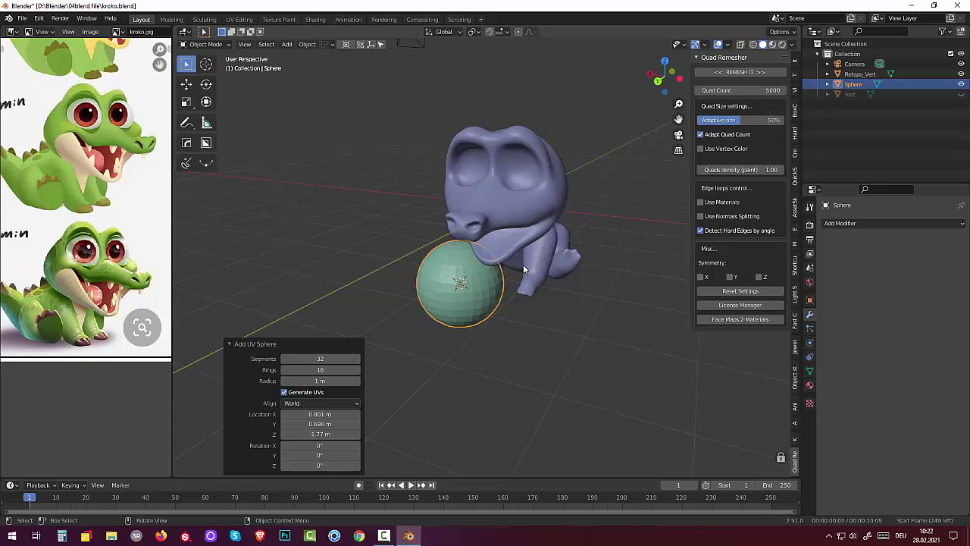
key(ctrl+KP_1)
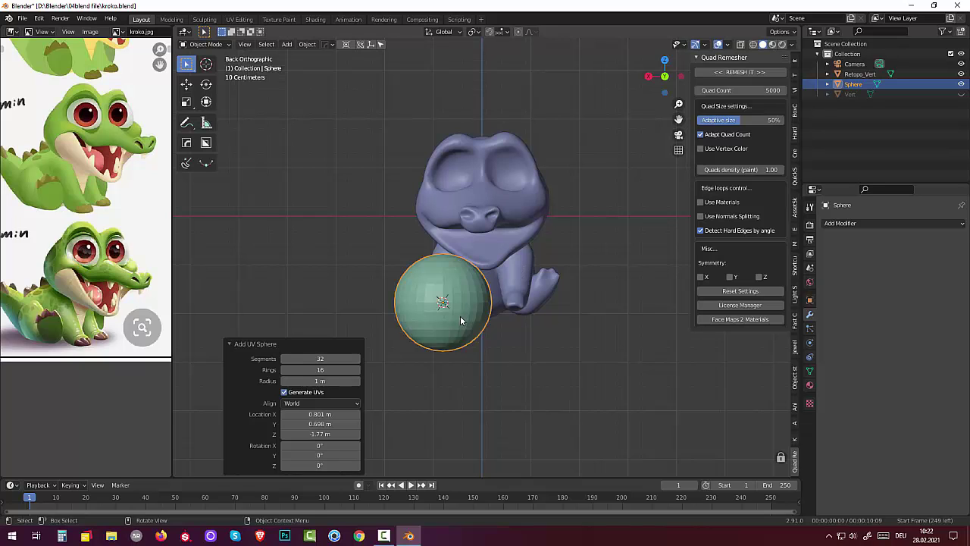
key(g)
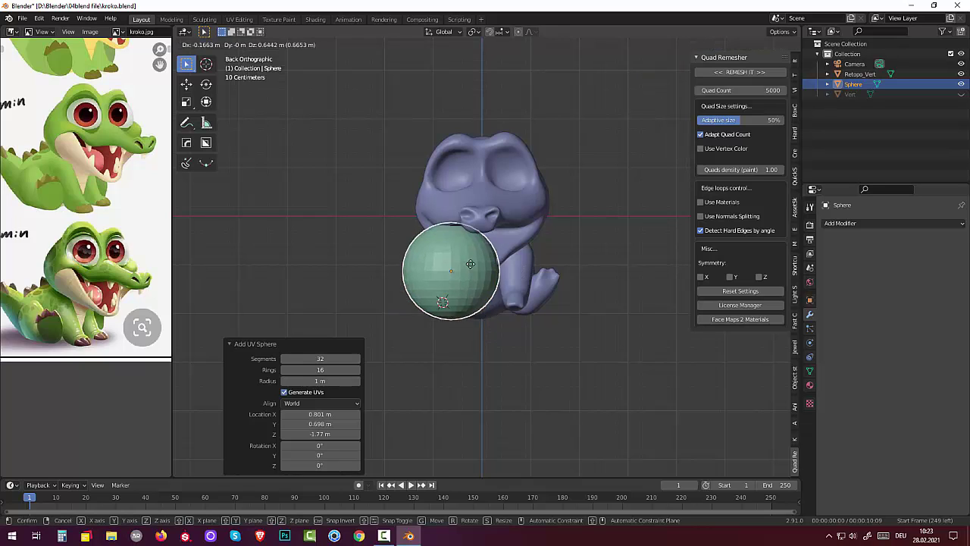
click(478, 148)
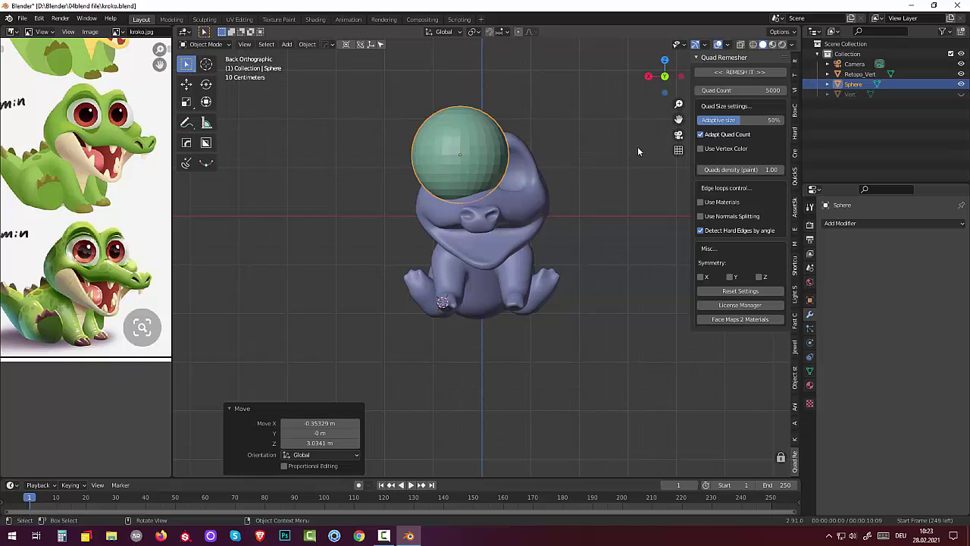
click(520, 160)
key(a)
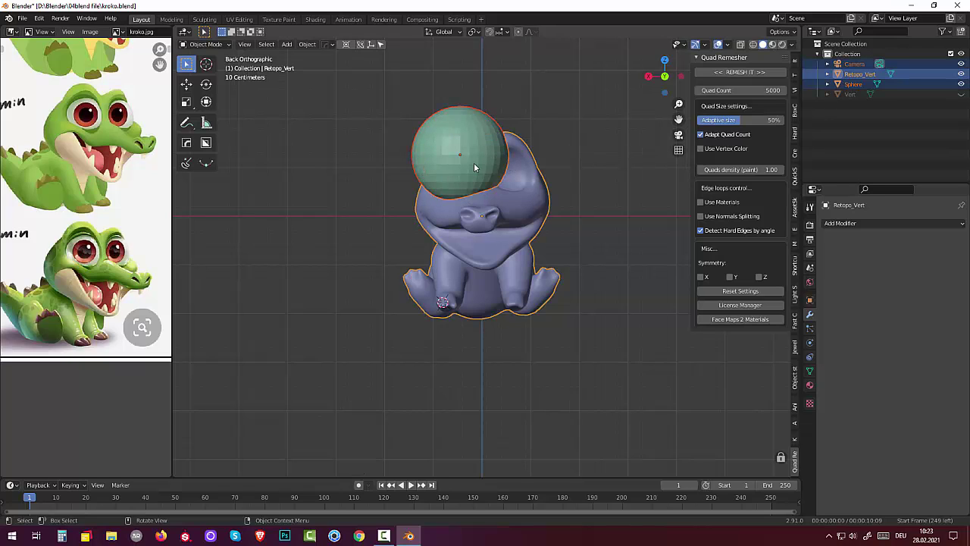
click(473, 163)
click(498, 171)
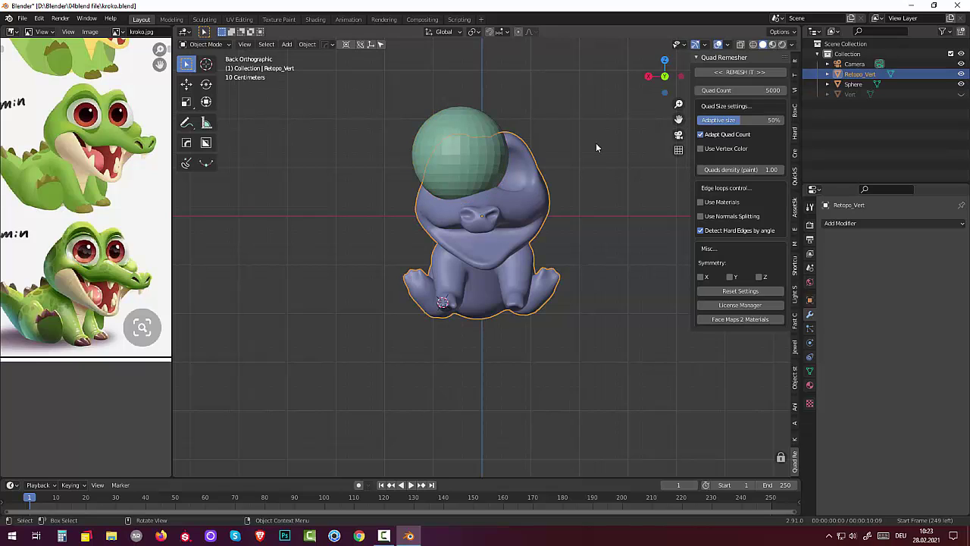
key(s)
click(484, 149)
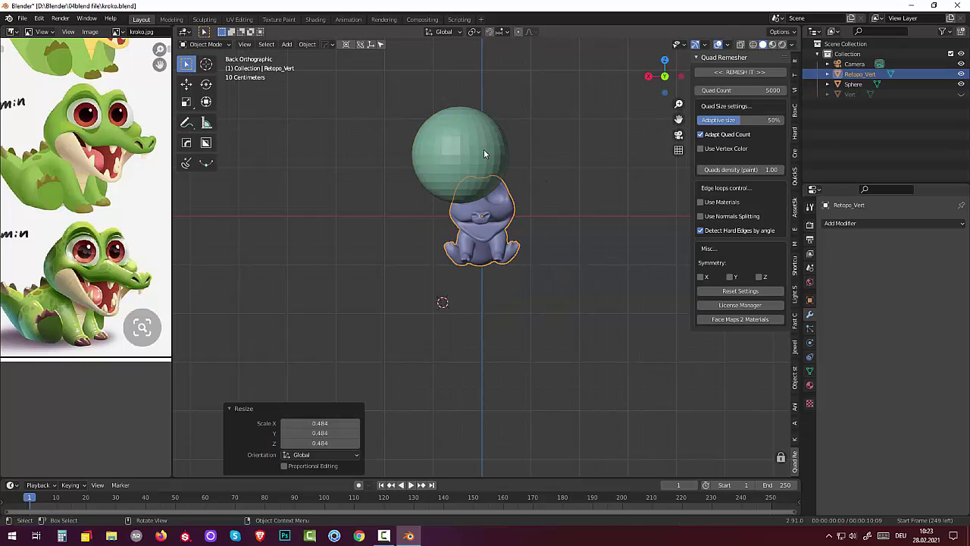
key(ctrl+z)
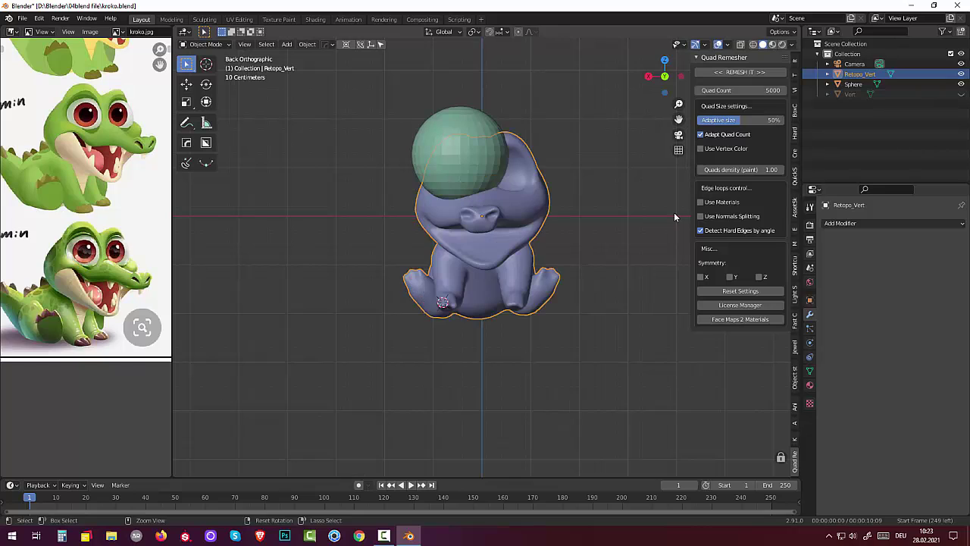
Step: Scale the sphere down to 0.565 and reposition it on the head
click(455, 125)
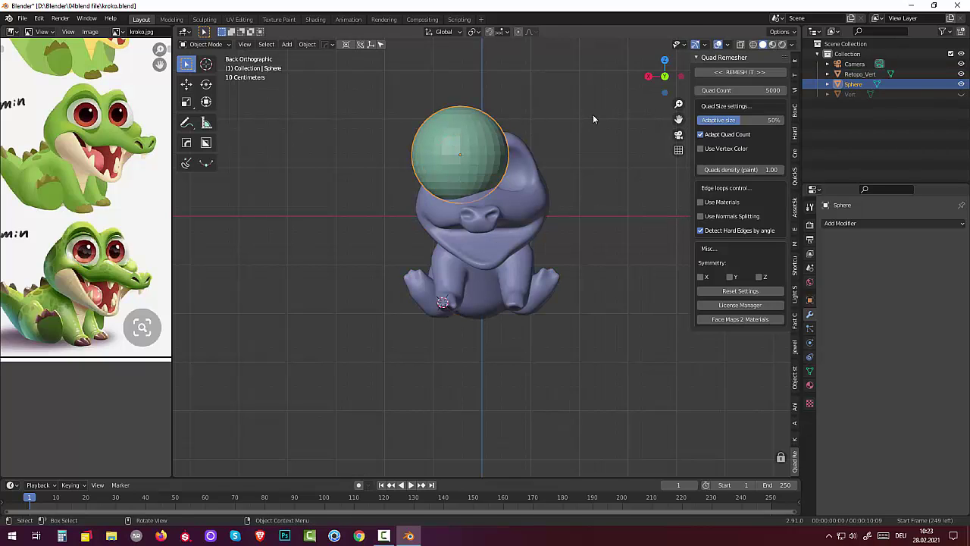
key(s)
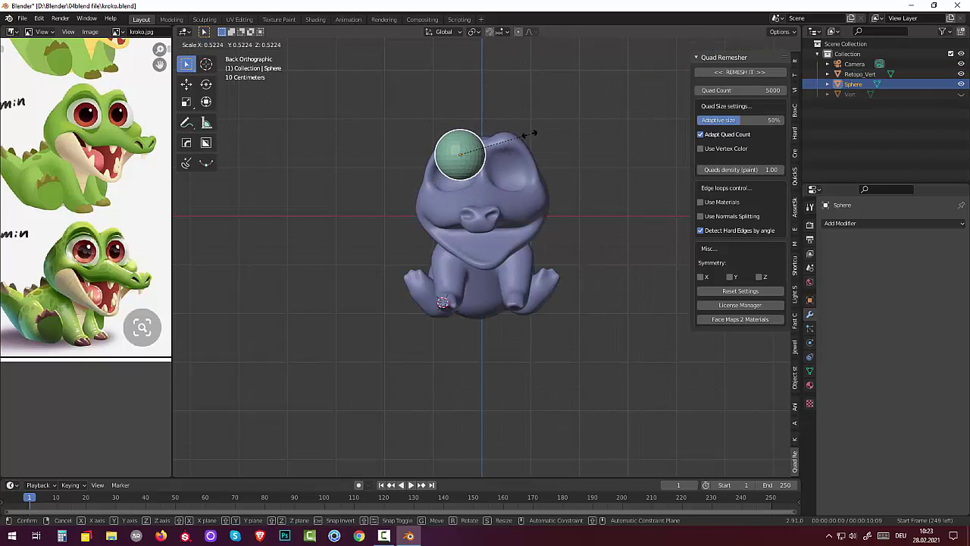
click(530, 134)
mouse_move(530, 133)
middle_down()
mouse_move(490, 170)
mouse_move(629, 155)
mouse_move(616, 157)
middle_up()
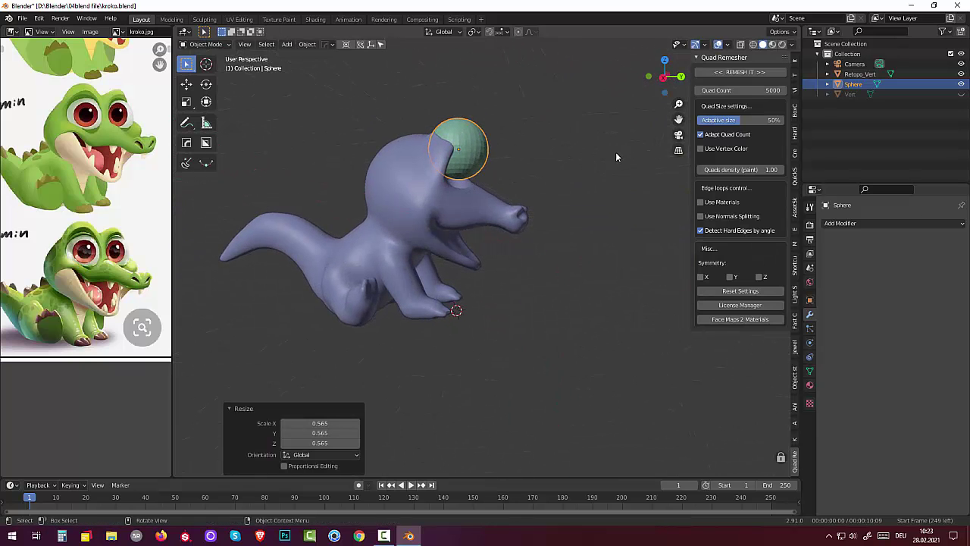
key(g)
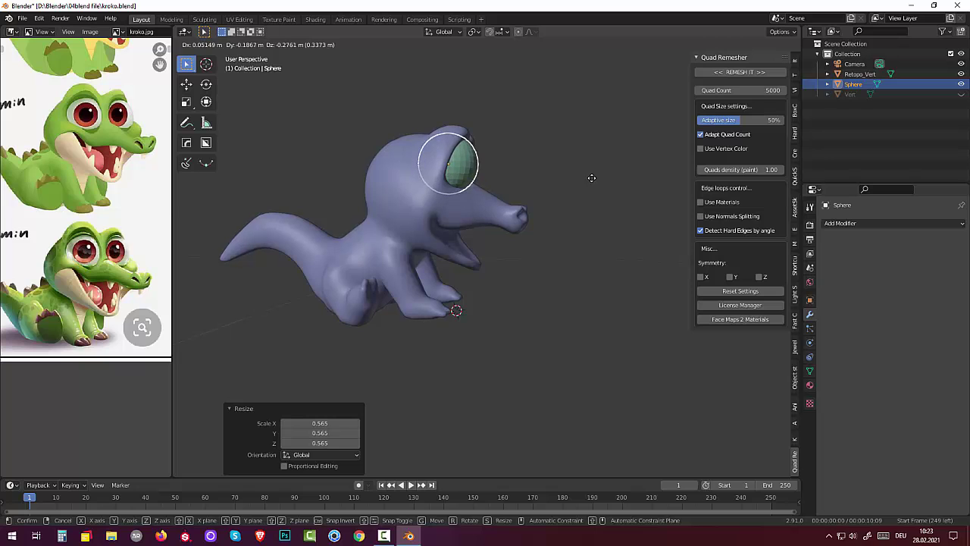
click(592, 176)
Step: Move the sphere into the eye socket and scale it to 0.919
mouse_move(591, 176)
middle_down()
mouse_move(483, 181)
mouse_move(458, 160)
middle_up()
scroll(458, 159, up, 2)
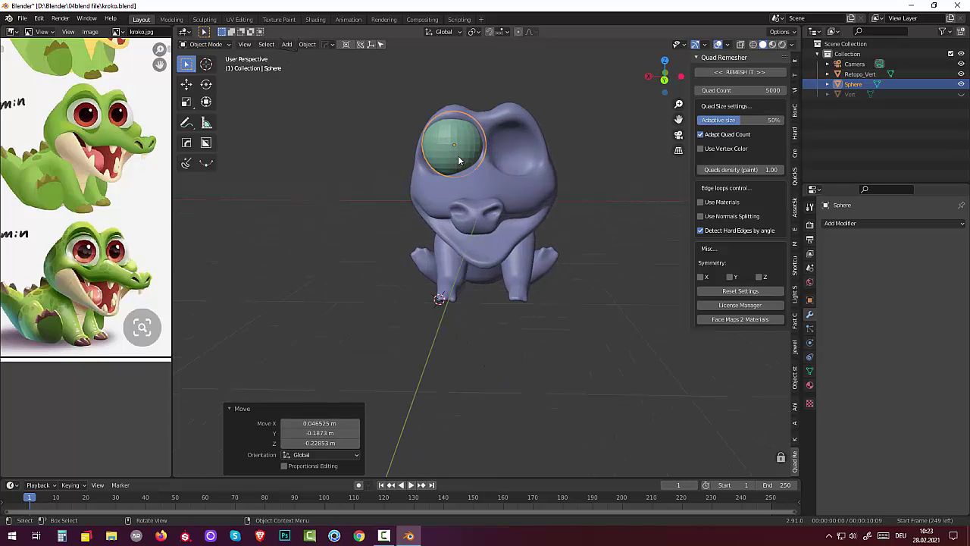
key(g)
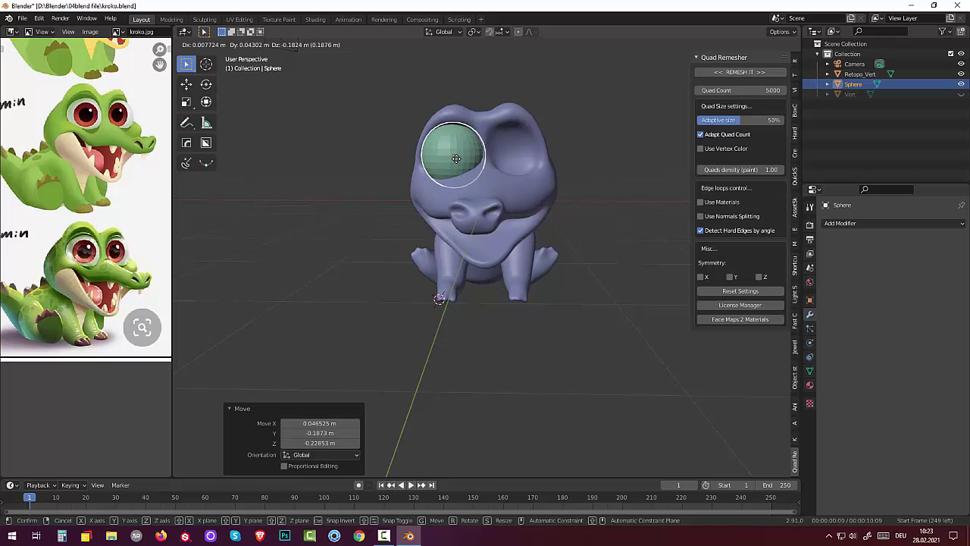
click(456, 158)
middle_drag(458, 161, 536, 193)
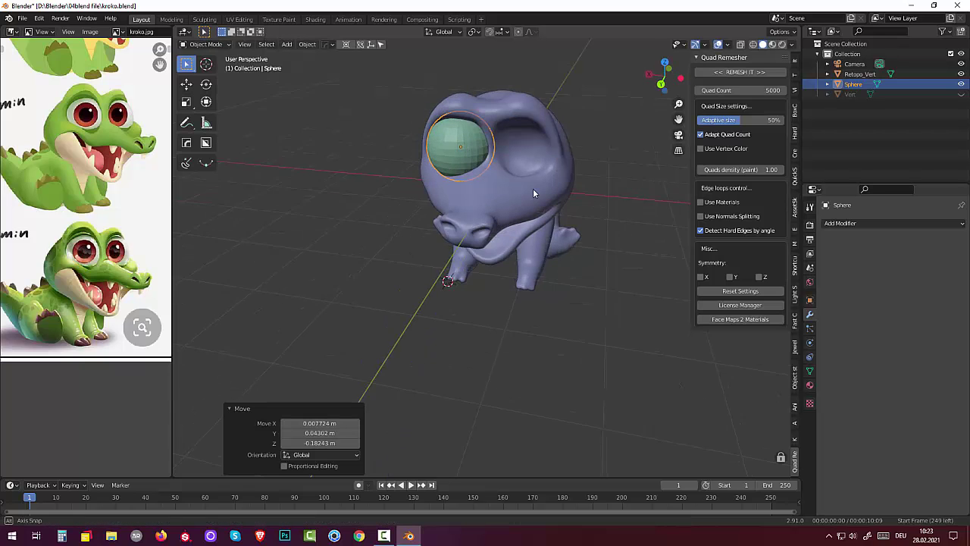
key(s)
click(605, 175)
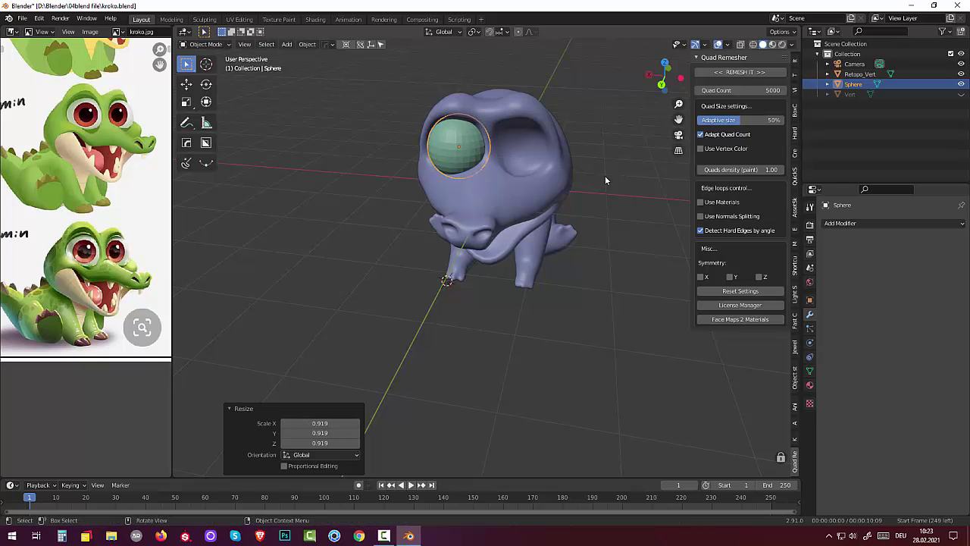
Step: Reselect the eye sphere so it is the active object
mouse_move(605, 175)
middle_down()
mouse_move(567, 139)
mouse_move(577, 115)
mouse_move(650, 118)
mouse_move(594, 131)
mouse_move(594, 110)
mouse_move(577, 132)
mouse_move(583, 119)
middle_up()
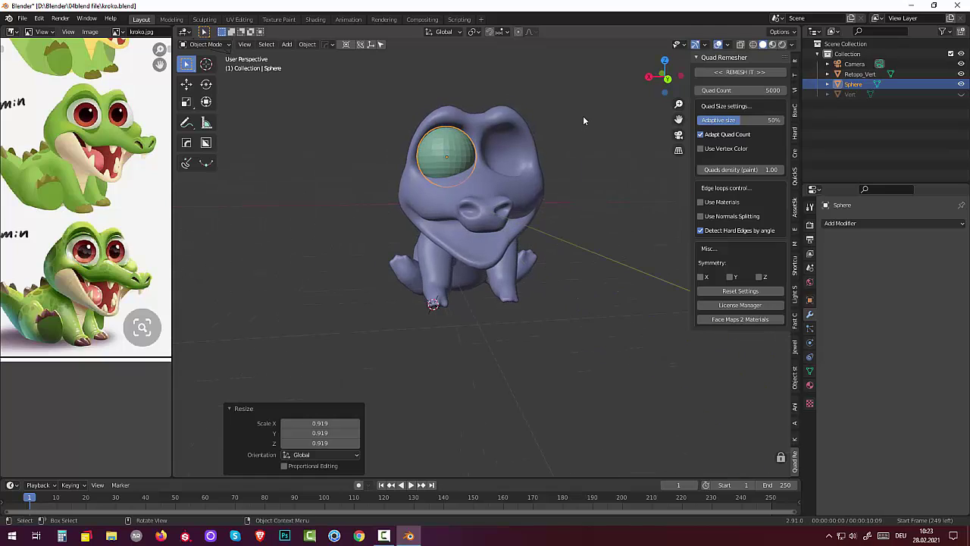
click(460, 164)
click(460, 163)
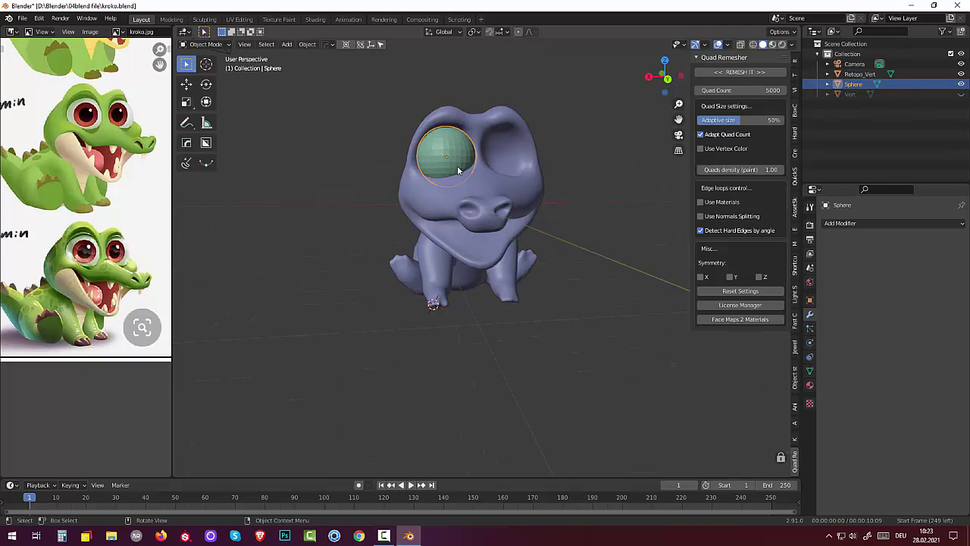
click(384, 536)
click(384, 537)
click(452, 154)
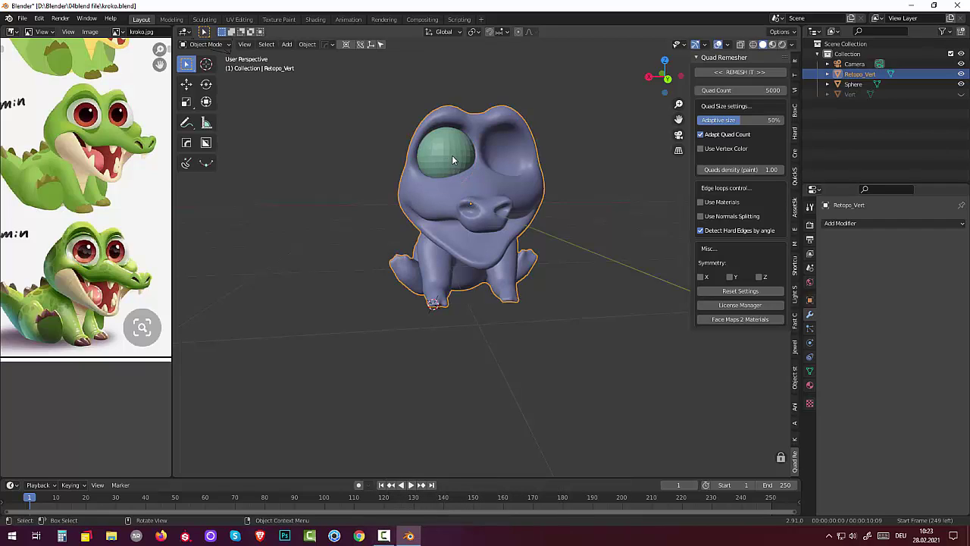
click(450, 155)
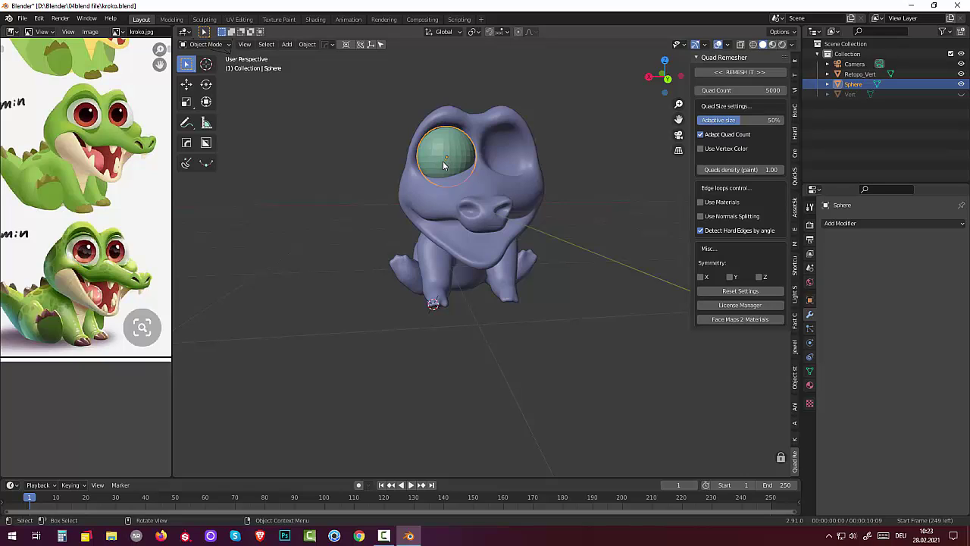
scroll(444, 166, down, 3)
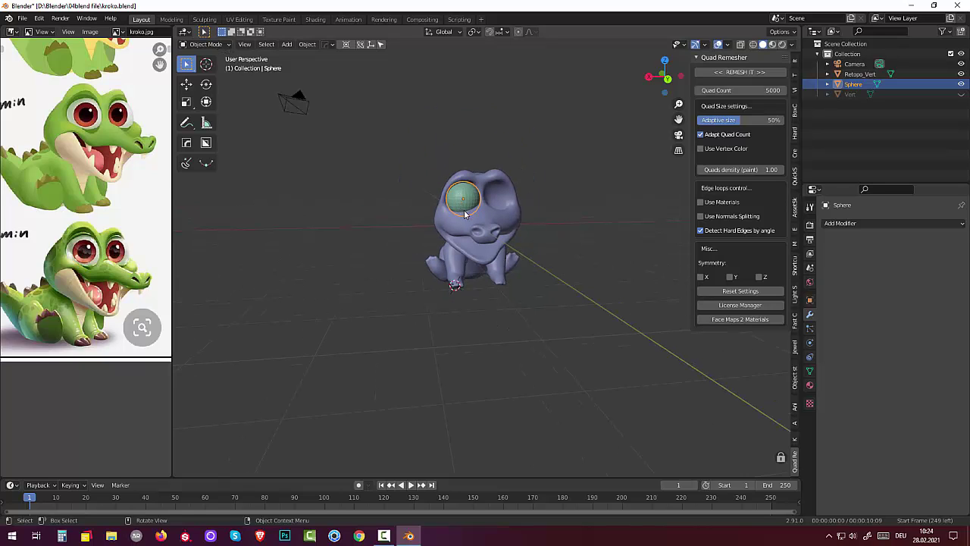
Step: Raise the eye sphere along Z and return to the front orthographic view
key(g)
key(z)
click(466, 151)
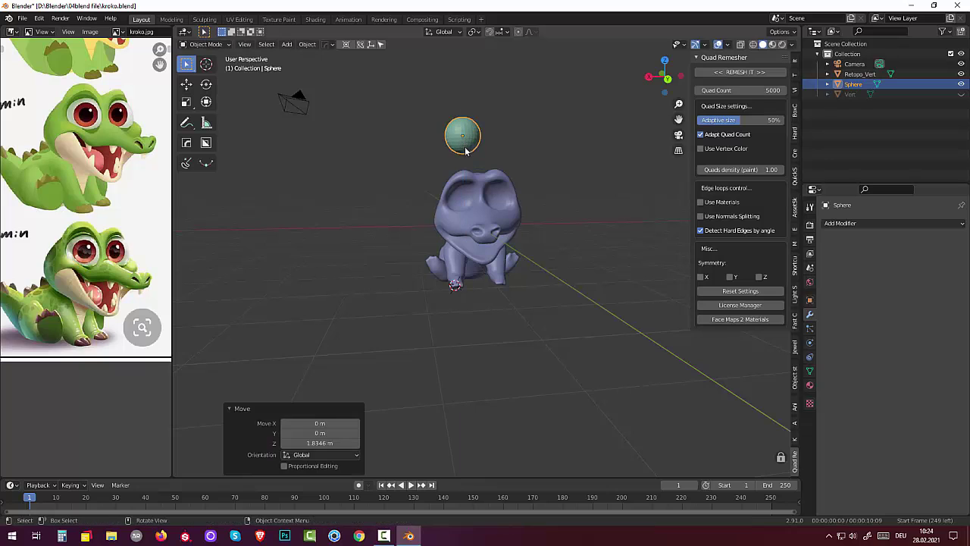
key(KP_1)
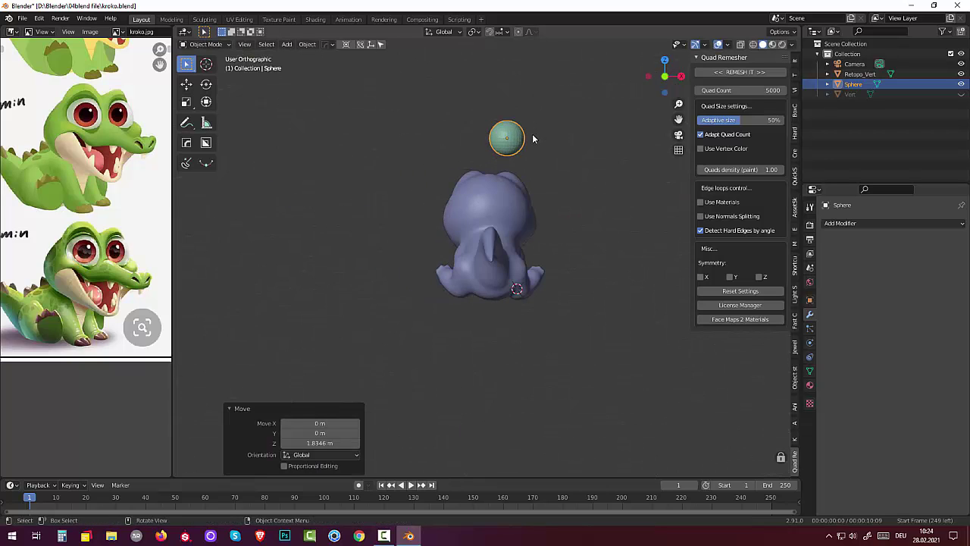
key(ctrl+KP_1)
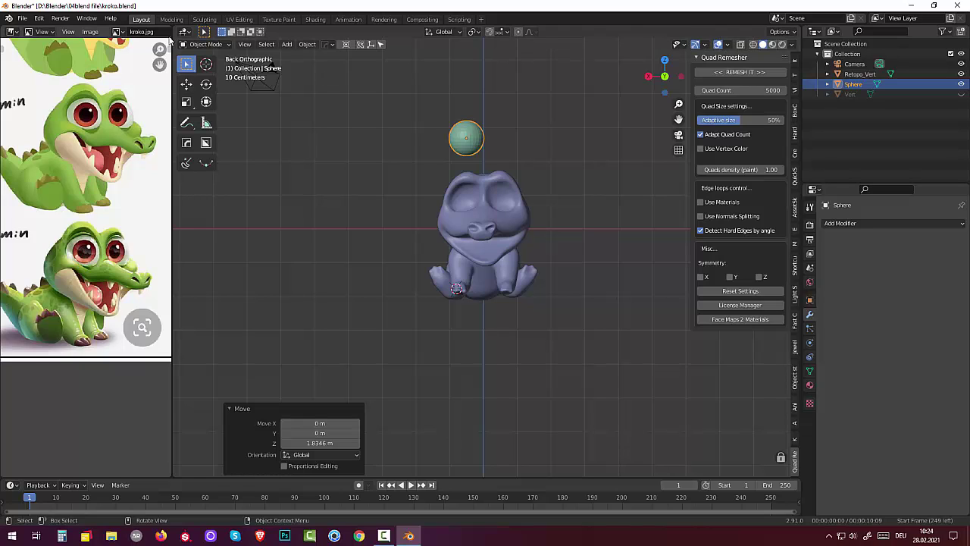
Step: Put the eye sphere into Edit Mode with face selection
click(204, 46)
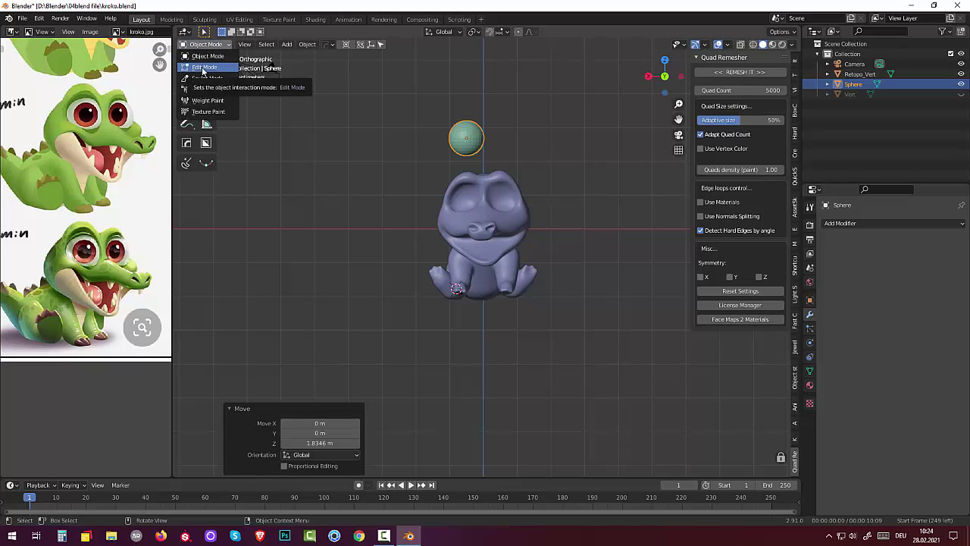
click(204, 67)
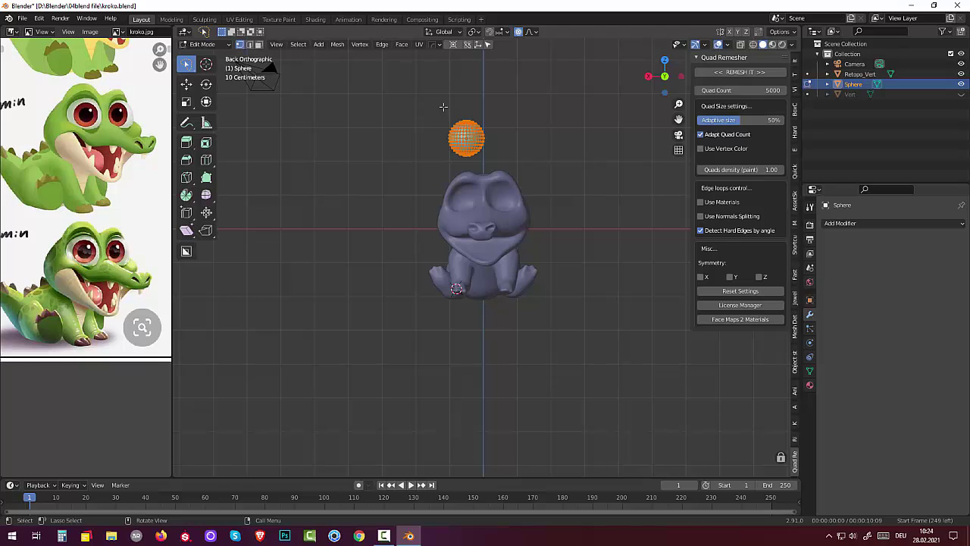
click(259, 44)
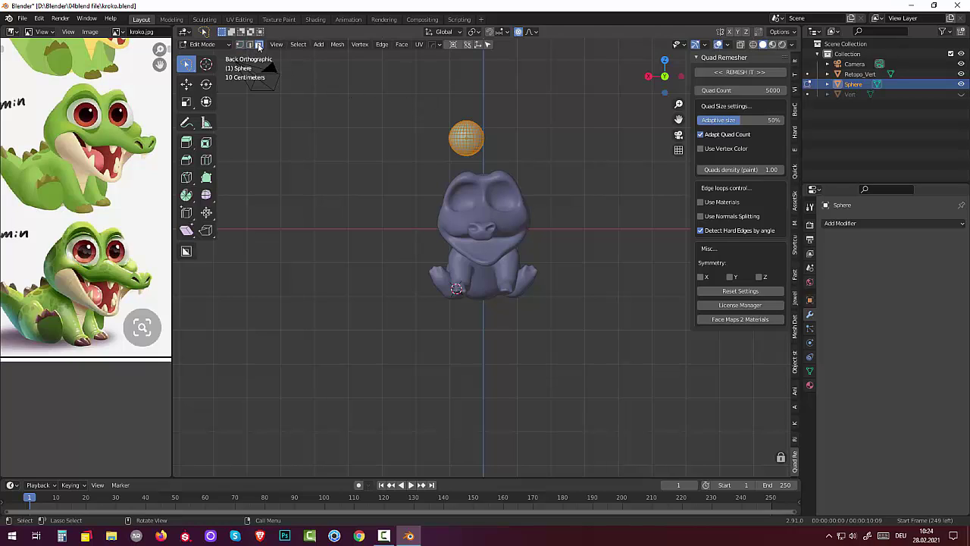
ctrl+right_drag(437, 112, 433, 114)
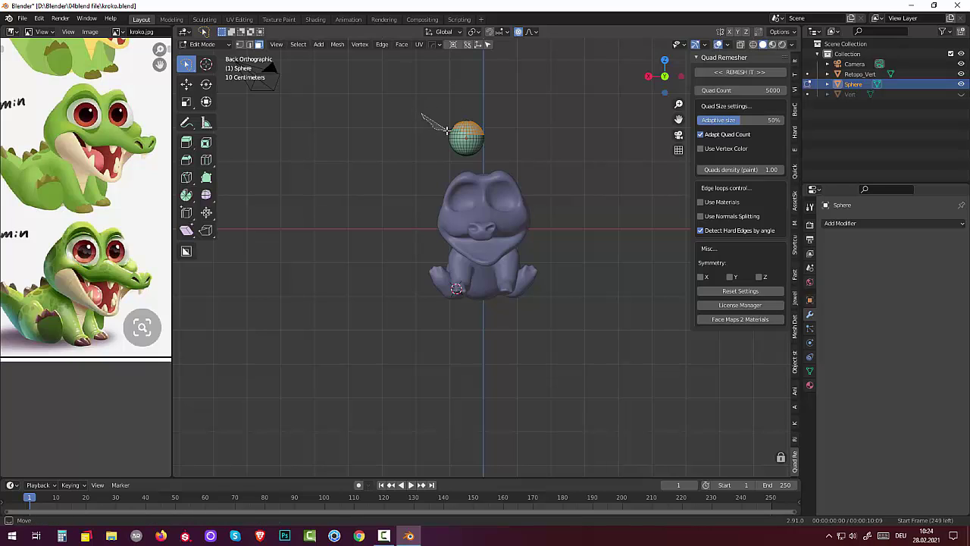
mouse_move(434, 128)
ctrl+right_down()
mouse_move(404, 110)
mouse_move(392, 138)
ctrl+right_up()
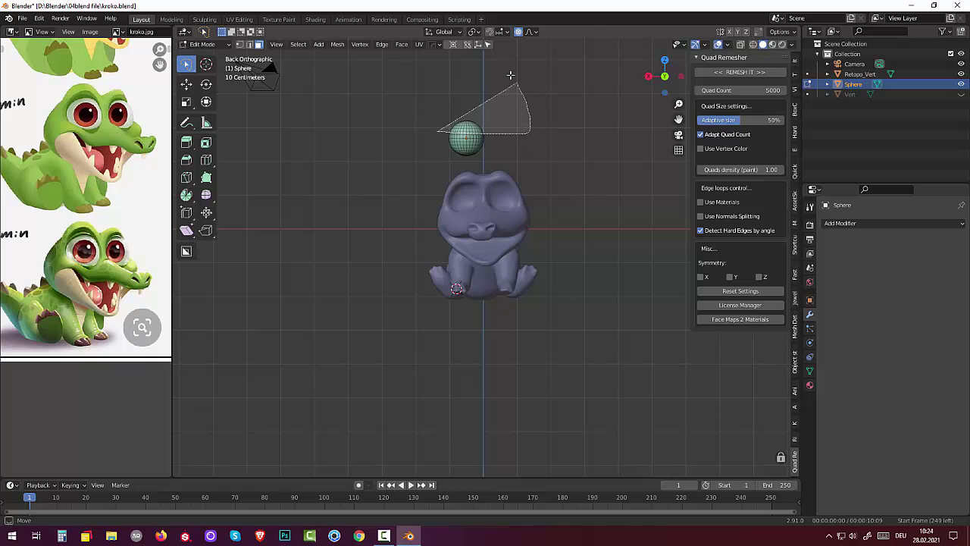
scroll(558, 126, up, 3)
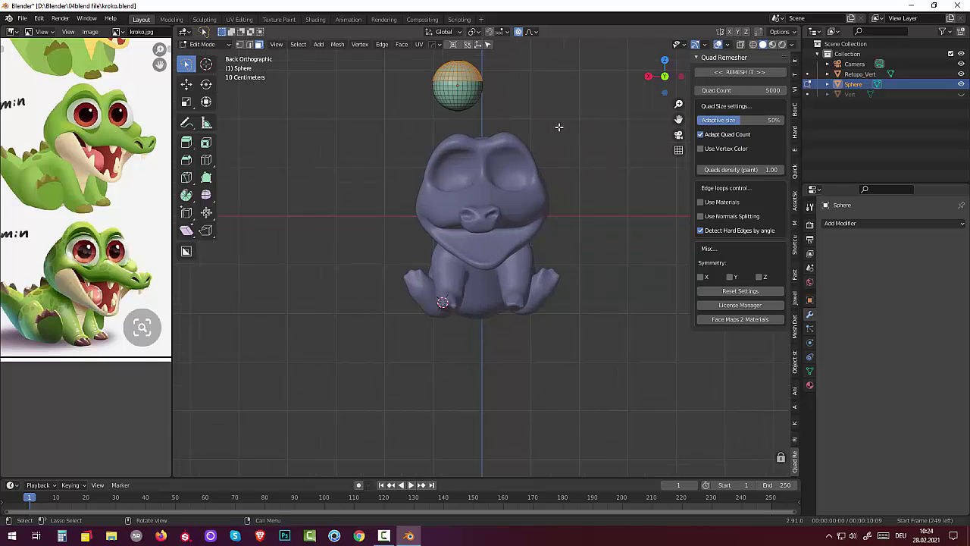
scroll(558, 126, down, 3)
Step: Box-select the sphere's top cap of faces in X-ray and duplicate it
click(707, 72)
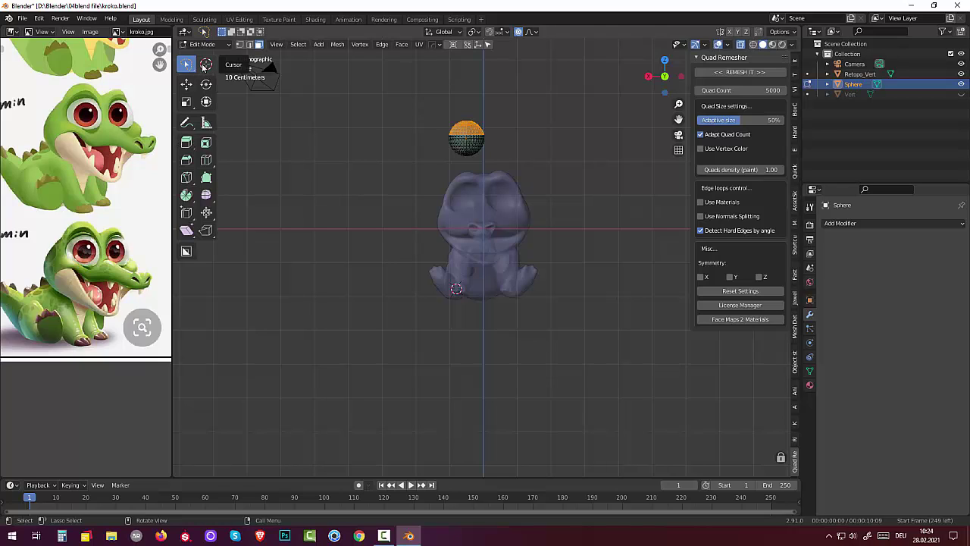
click(188, 67)
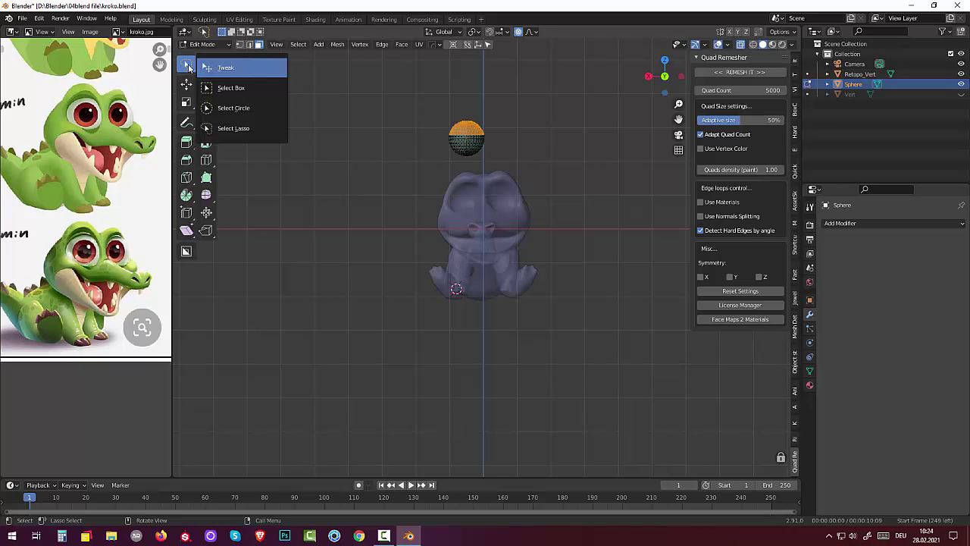
click(227, 88)
drag(438, 106, 511, 134)
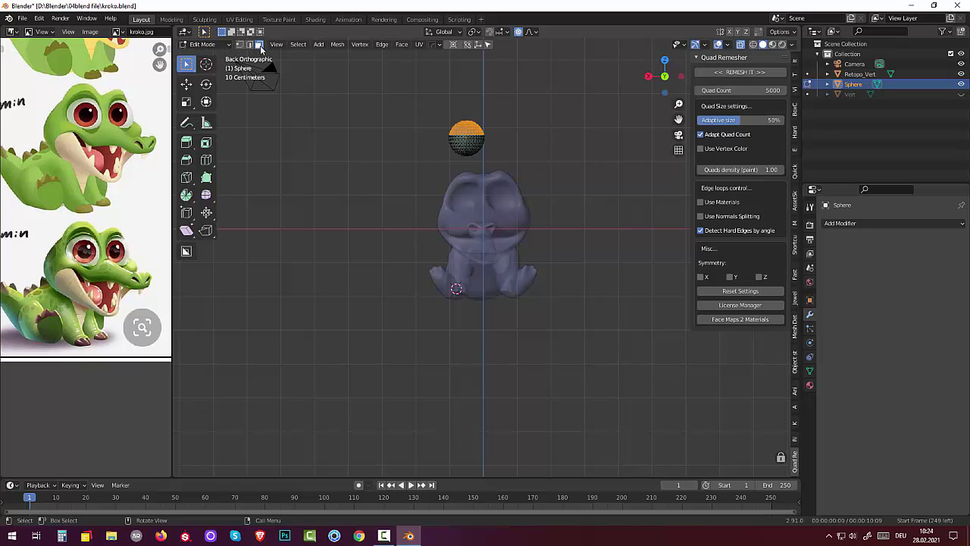
click(740, 44)
scroll(595, 143, up, 1)
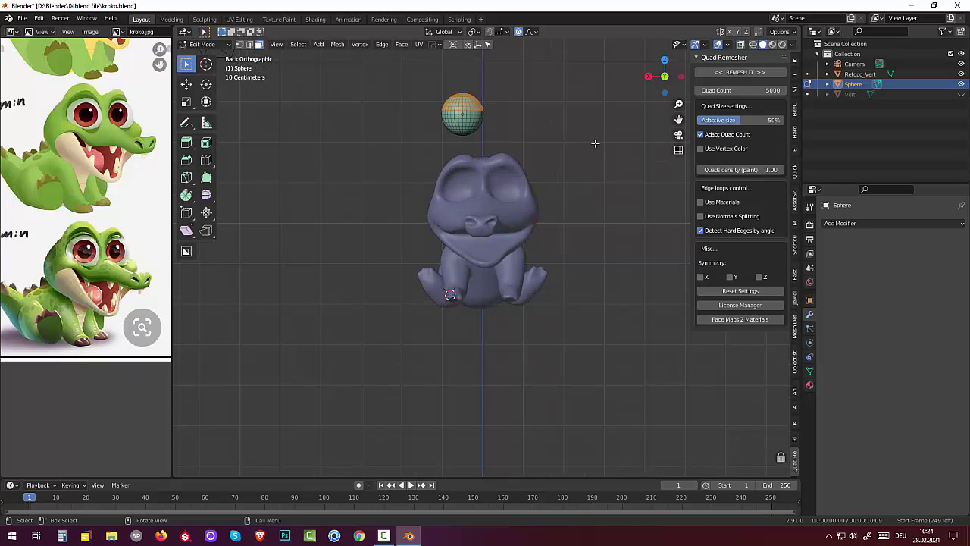
scroll(595, 143, up, 2)
scroll(595, 143, down, 1)
shift+middle_drag(574, 115, 561, 243)
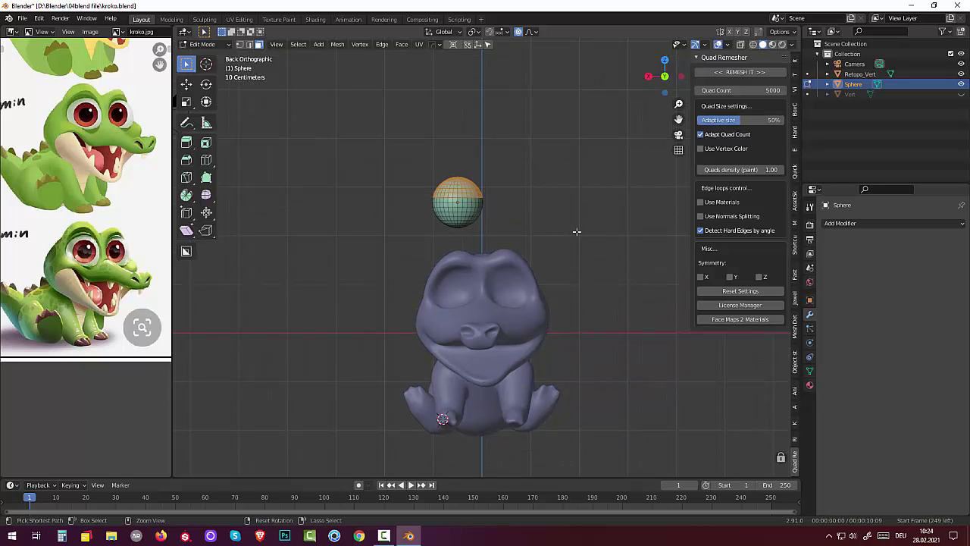
key(shift+d)
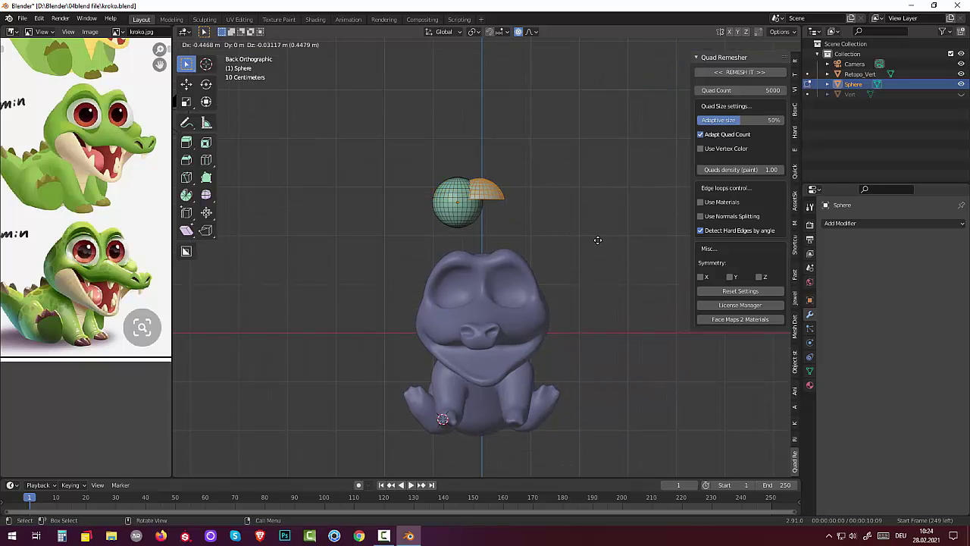
Step: Separate the duplicated cap by selection and return to Object Mode with Sphere.001 selected
right_click(597, 240)
key(p)
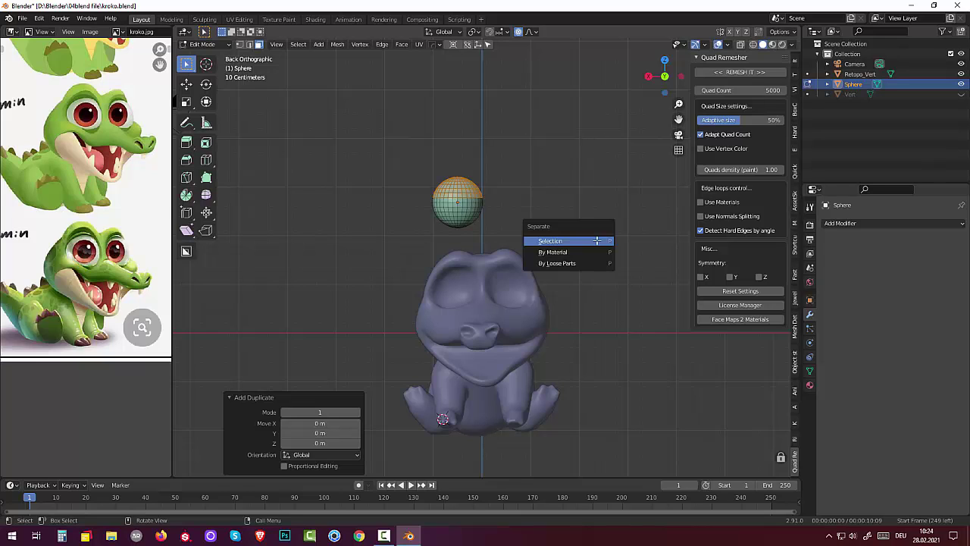
click(597, 242)
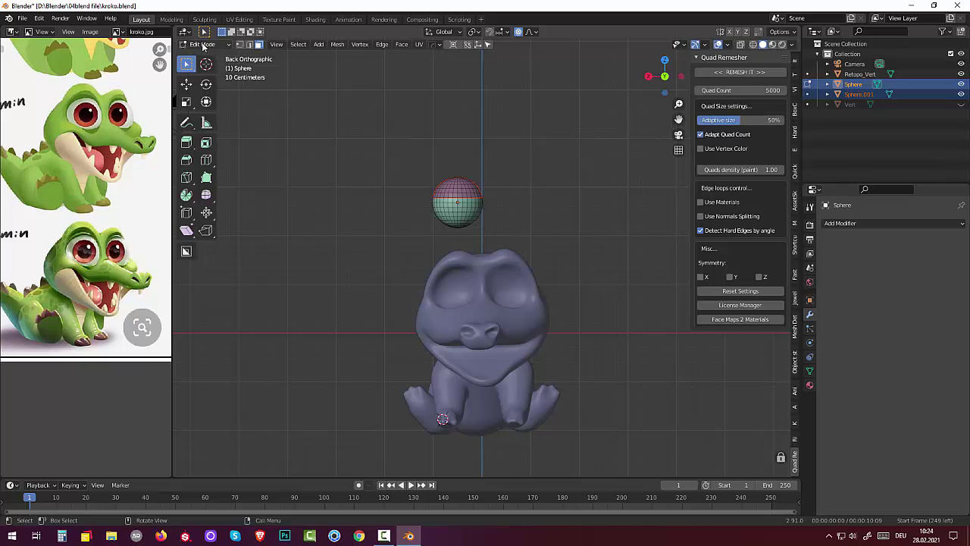
click(200, 44)
click(201, 54)
click(470, 194)
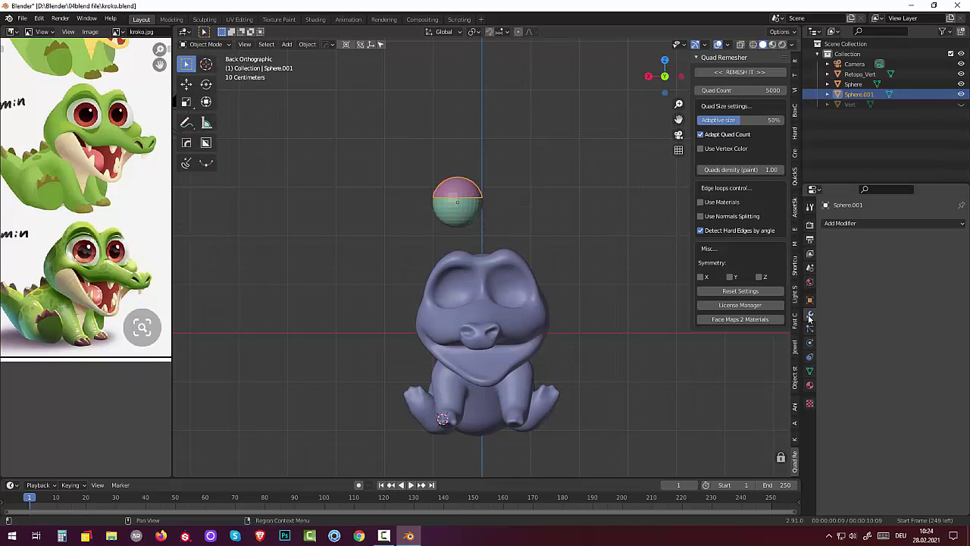
Step: Give Sphere.001 a Solidify modifier at -0.16 m thickness, then orbit to inspect the eyelid
click(836, 223)
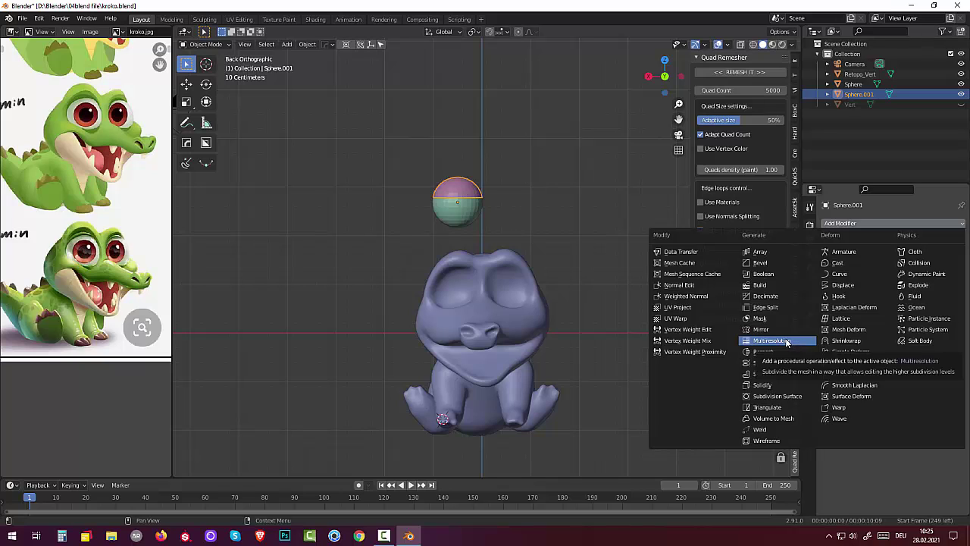
click(772, 386)
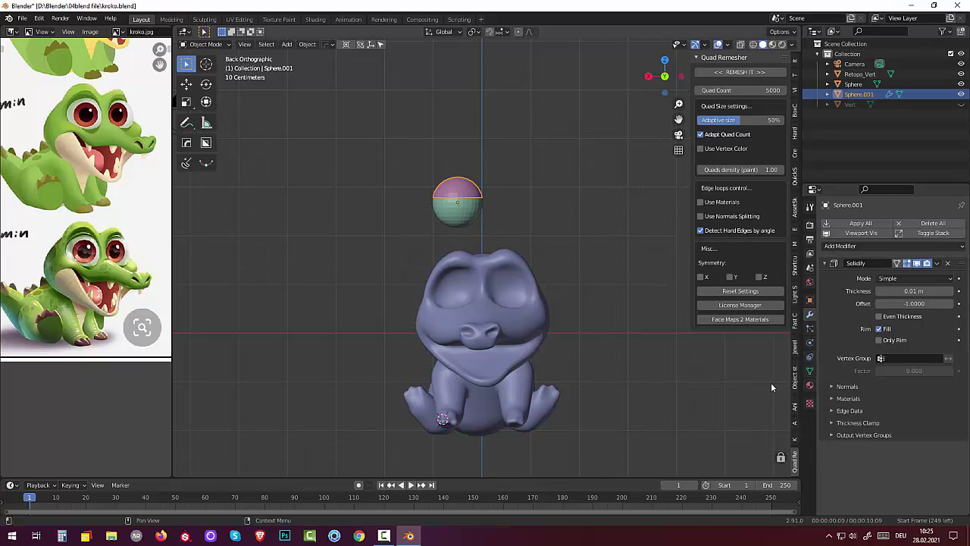
drag(914, 290, 849, 290)
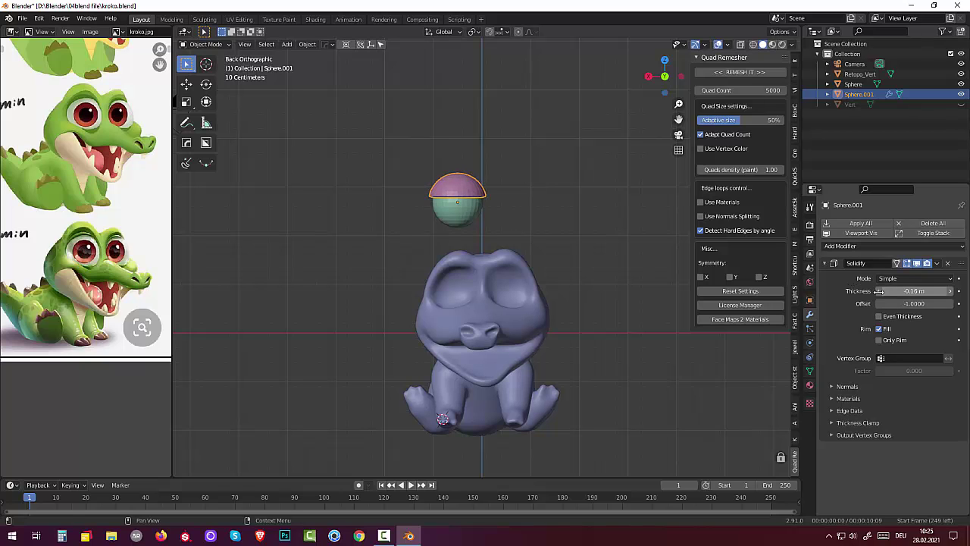
click(610, 261)
middle_drag(528, 232, 538, 270)
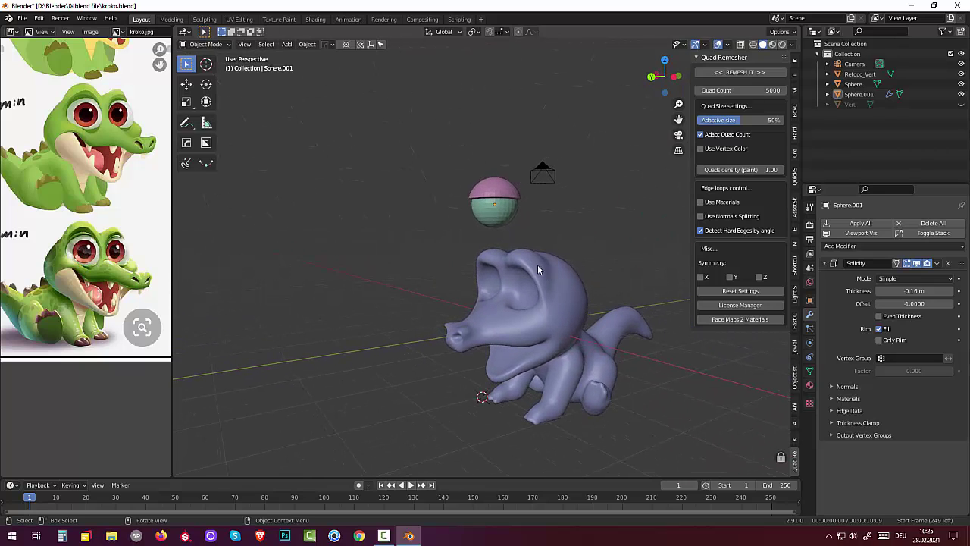
click(506, 197)
middle_drag(540, 199, 536, 205)
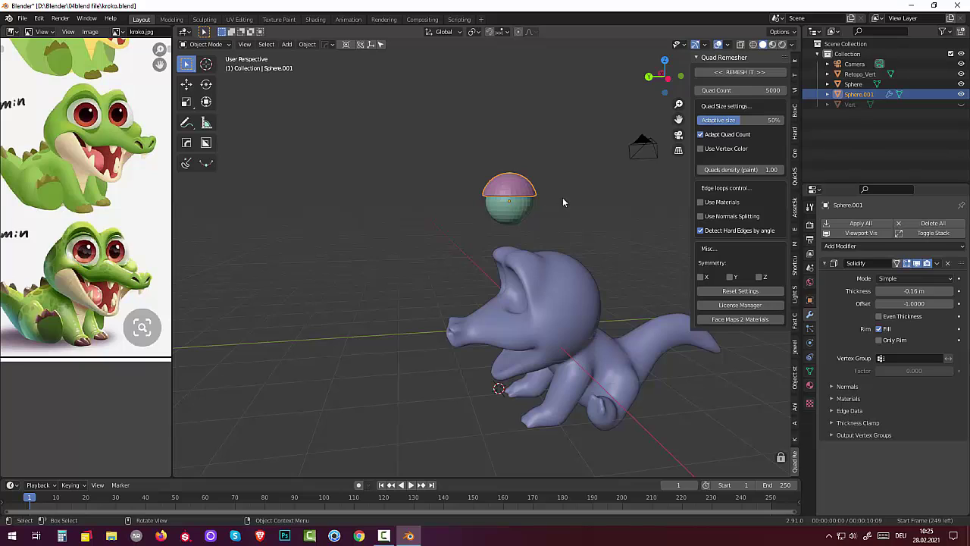
Step: Tilt the Sphere.001 eyelid cap 32.5° around the X axis over the eye
key(r)
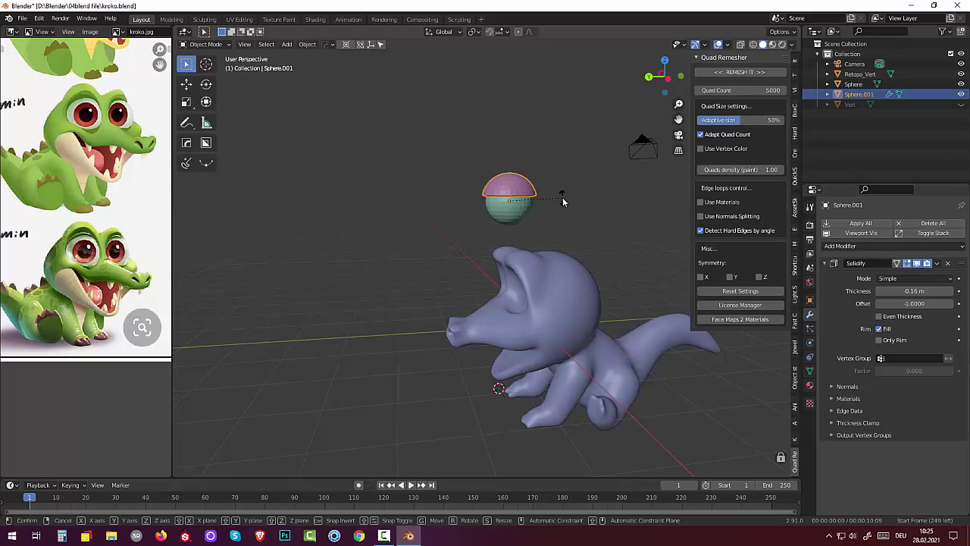
key(x)
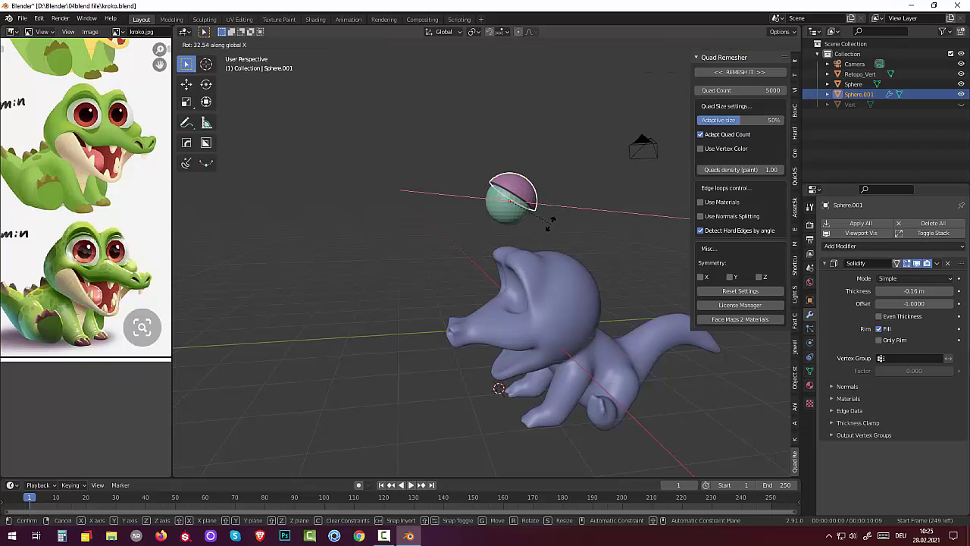
click(551, 222)
middle_drag(553, 211, 666, 200)
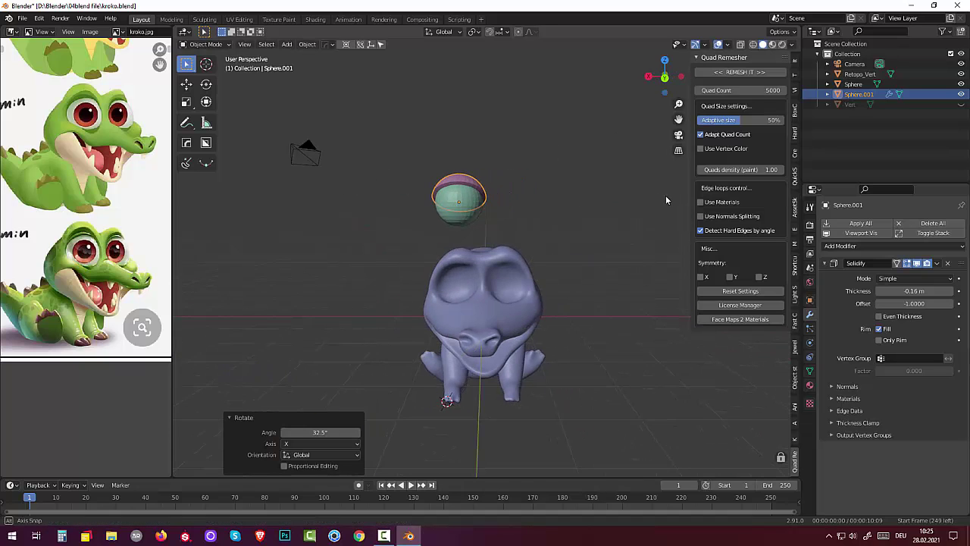
Step: Select the eye sphere together with the eyelid cap
click(459, 200)
middle_drag(458, 200, 460, 196)
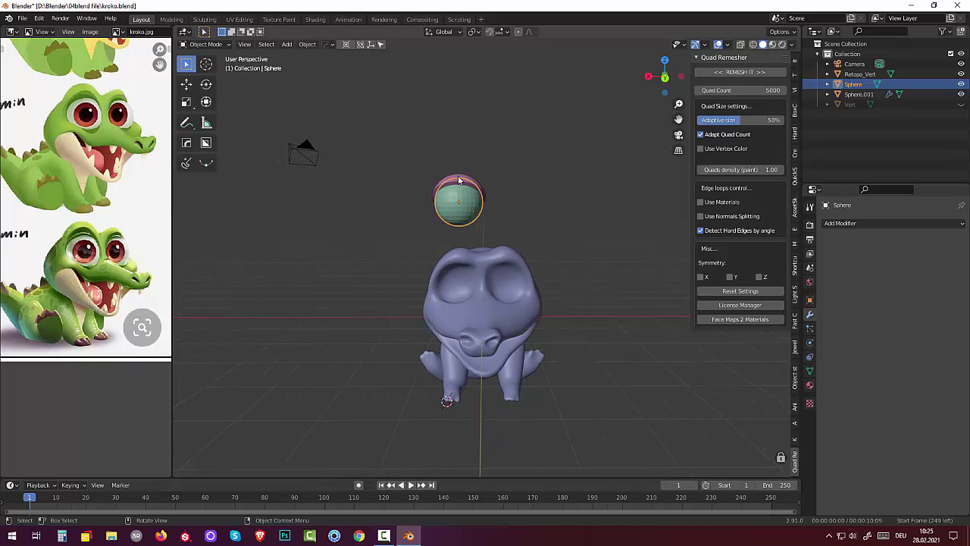
click(458, 184)
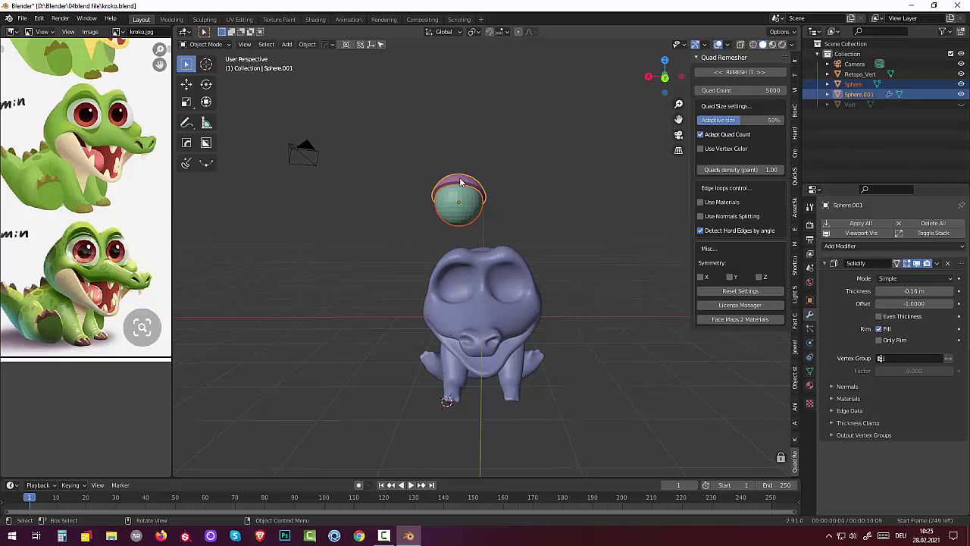
Step: Lower the eye and eyelid 1.8384 m along Z into the head
key(g)
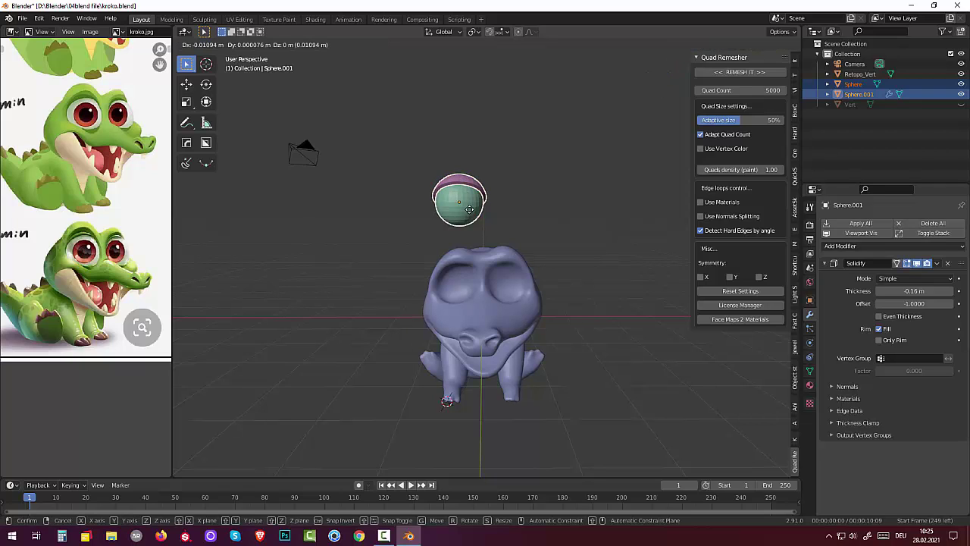
key(z)
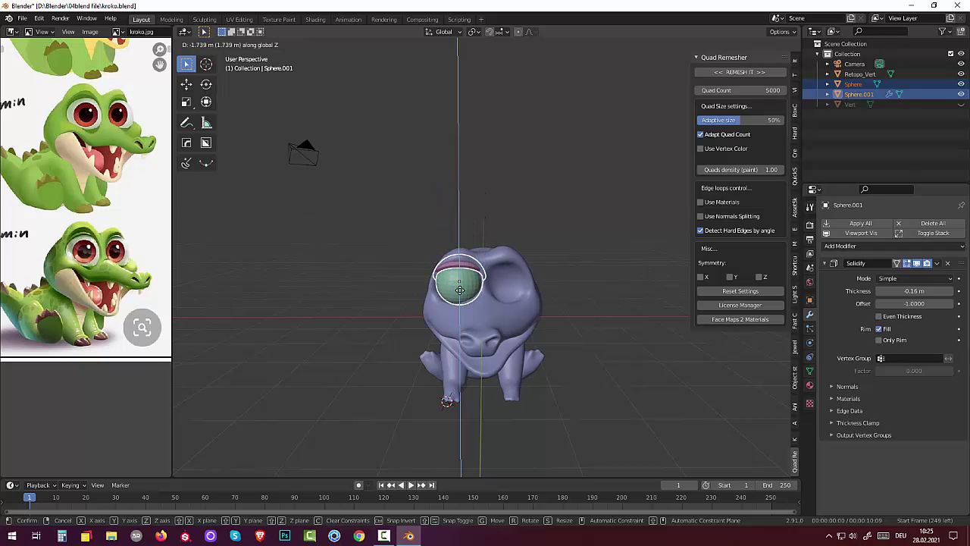
key(Return)
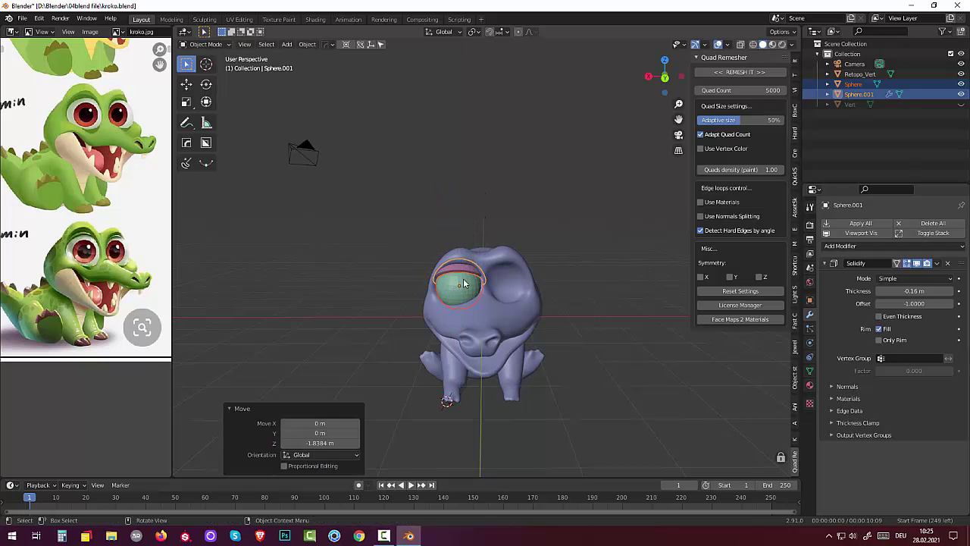
mouse_move(486, 257)
middle_down()
mouse_move(476, 245)
mouse_move(441, 267)
mouse_move(467, 281)
middle_up()
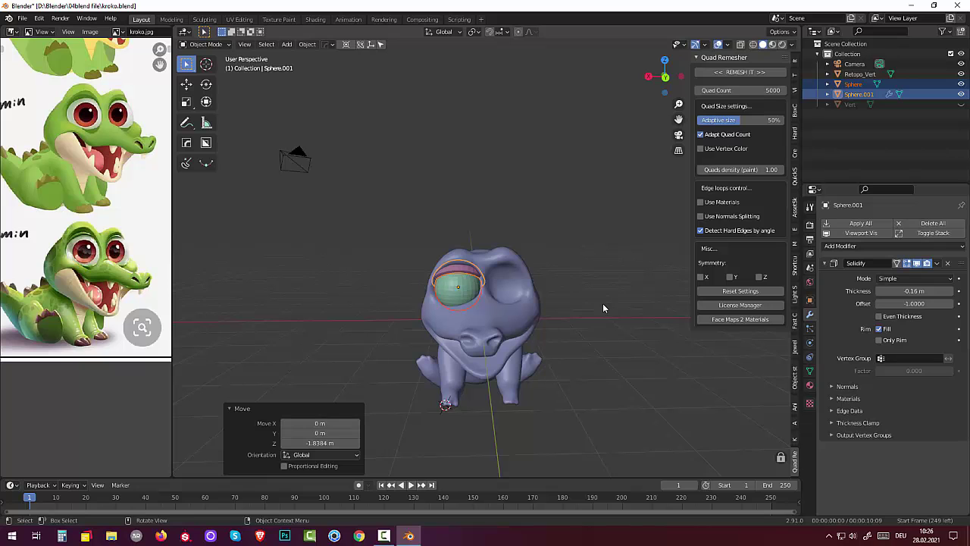
Step: Scale the eye and eyelid pair down to 0.920
key(s)
click(551, 296)
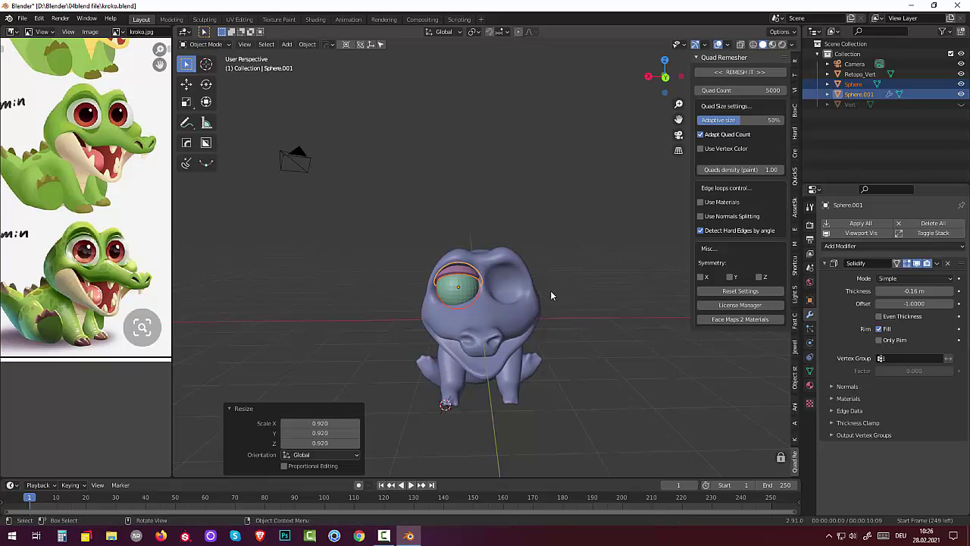
mouse_move(551, 296)
middle_down()
mouse_move(518, 302)
mouse_move(548, 287)
mouse_move(602, 287)
mouse_move(561, 278)
mouse_move(519, 289)
mouse_move(608, 267)
mouse_move(664, 273)
mouse_move(504, 294)
mouse_move(530, 291)
mouse_move(485, 279)
middle_up()
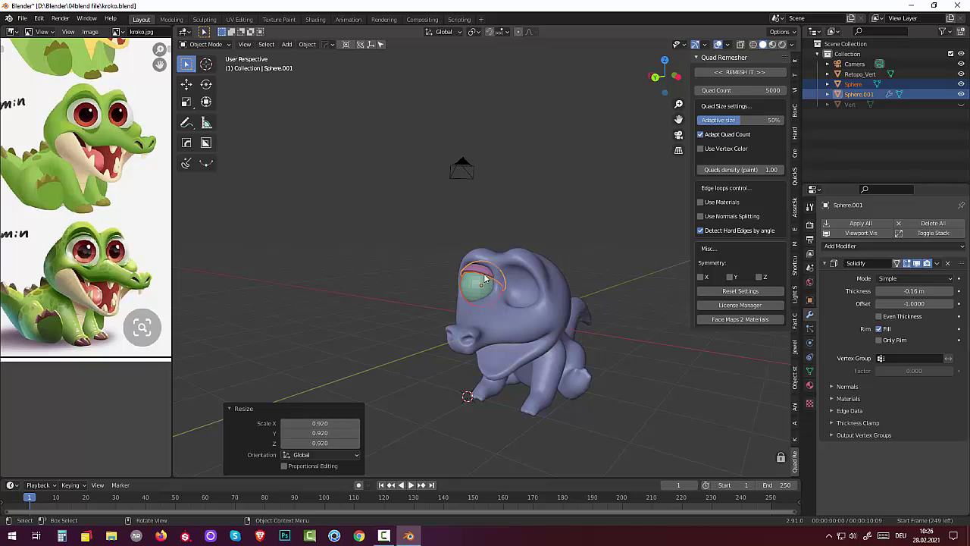
Step: Set the eyelid shell's thickness to -0.23 m
click(483, 277)
click(482, 275)
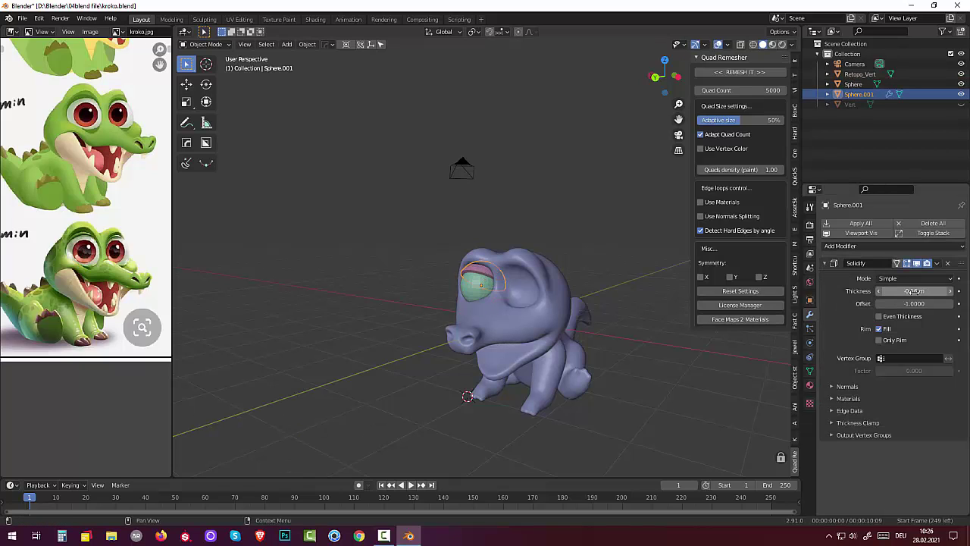
mouse_move(914, 291)
mouse_down()
mouse_move(894, 290)
mouse_move(911, 291)
mouse_up()
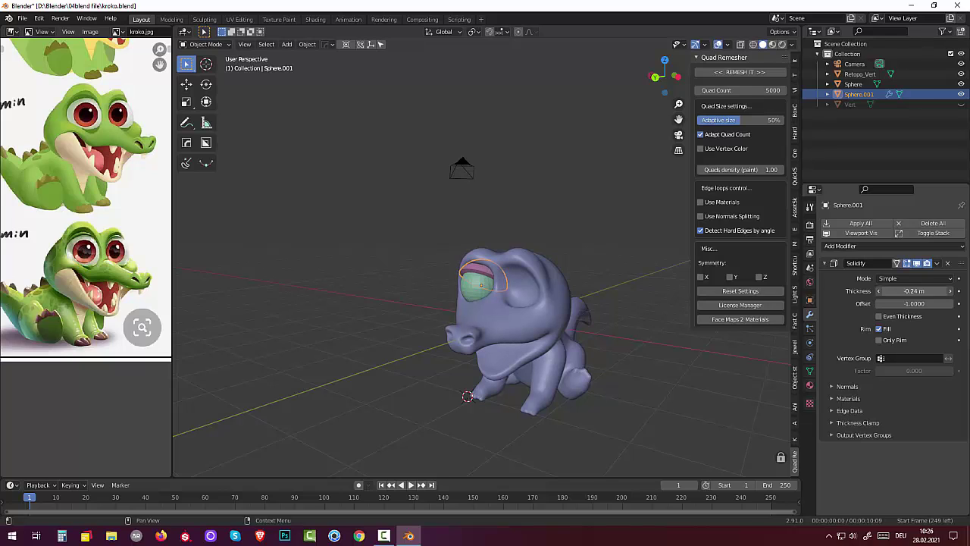
click(631, 394)
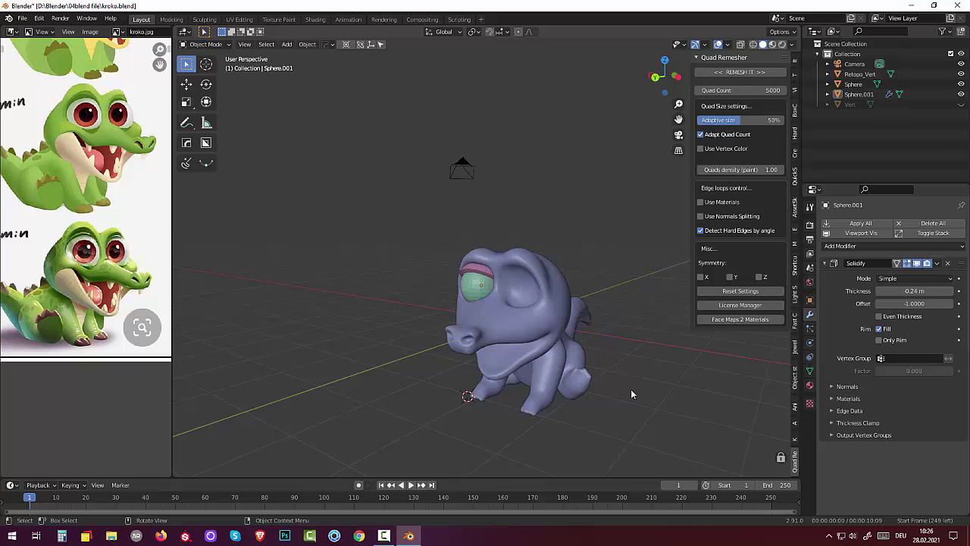
Step: Apply Shade Smooth to both the eyeball and the eyelid ring
click(488, 284)
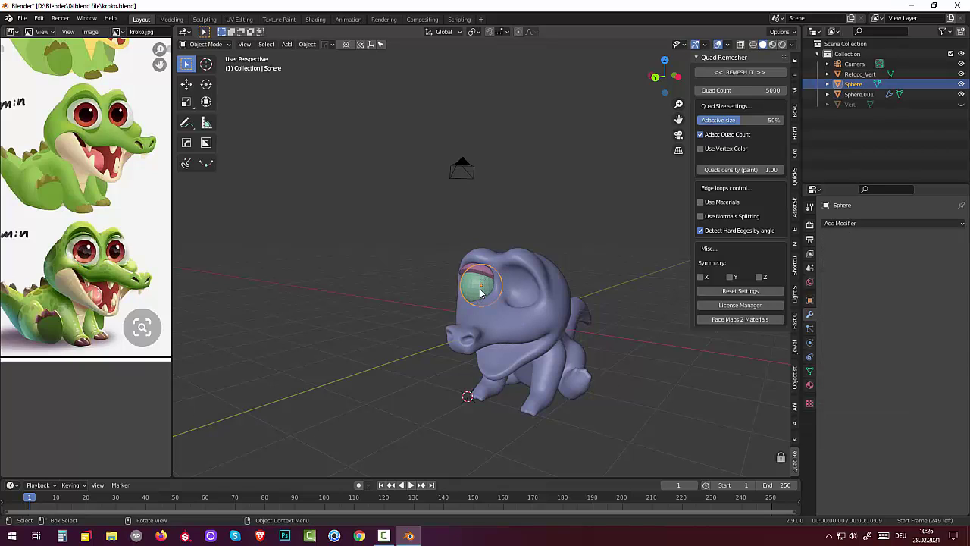
right_click(481, 290)
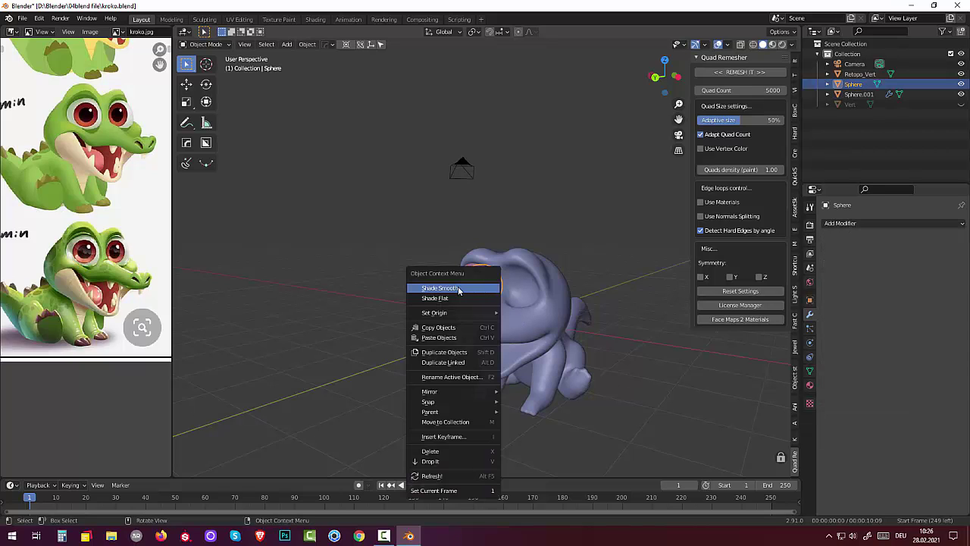
click(458, 289)
click(485, 275)
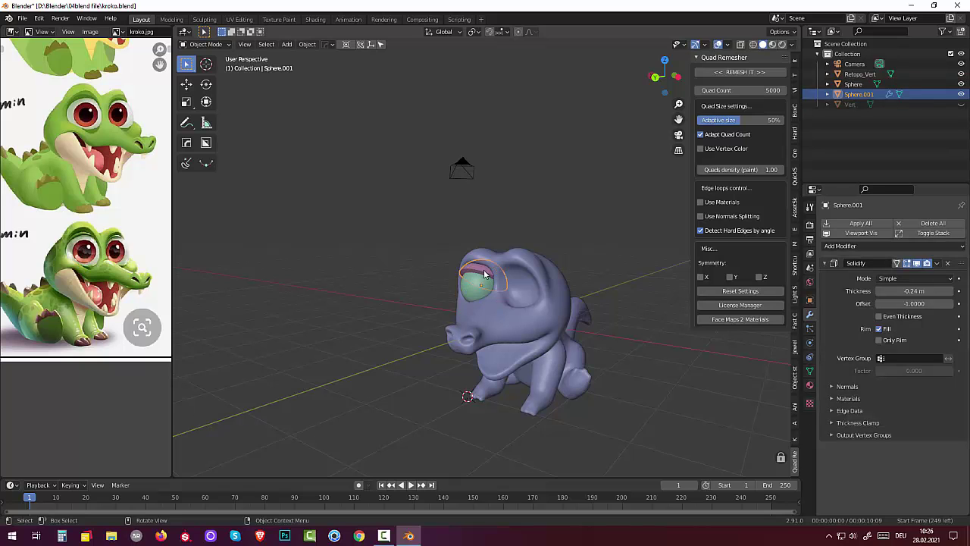
right_click(485, 274)
click(465, 274)
middle_drag(603, 321, 656, 323)
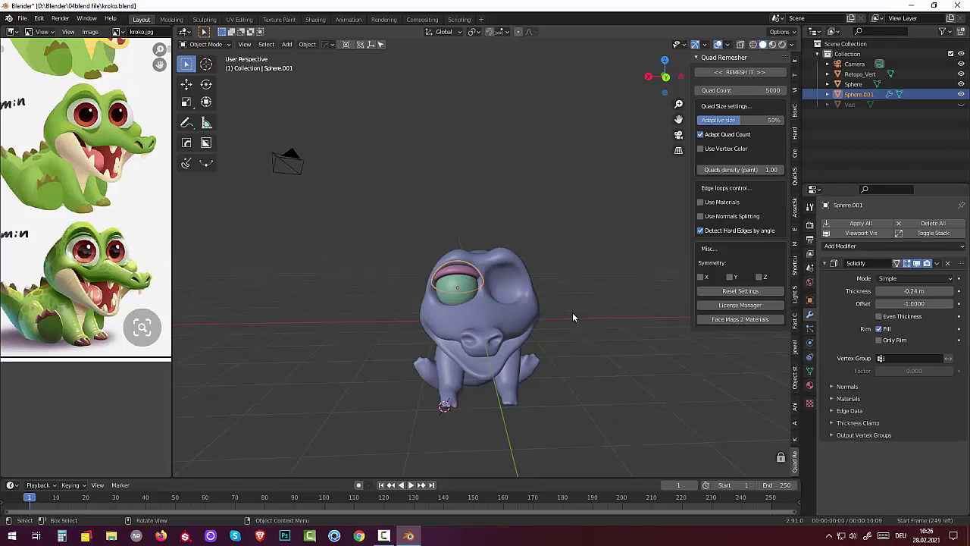
Step: Narrow the eyelid ring along X to about 0.87, then reselect eyelid and eyeball
key(s)
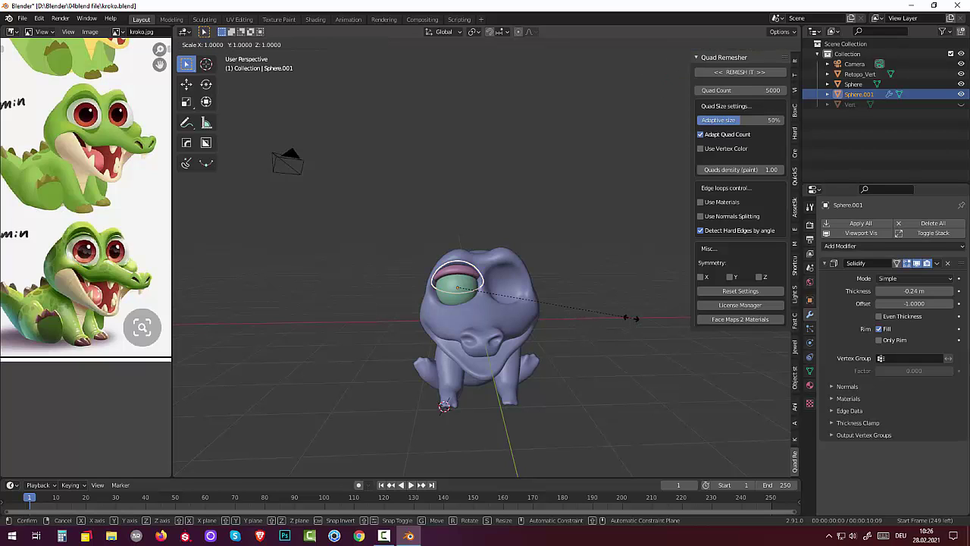
key(x)
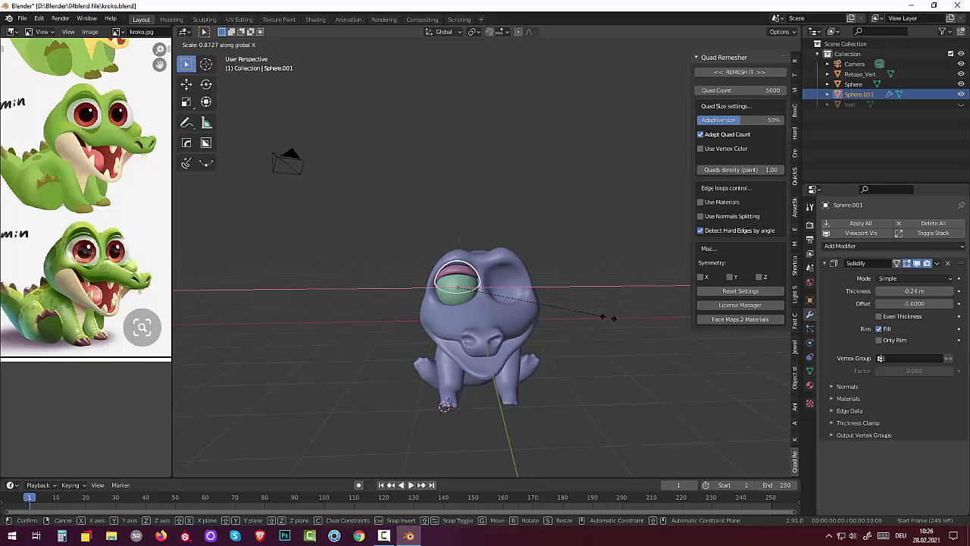
click(610, 318)
click(579, 373)
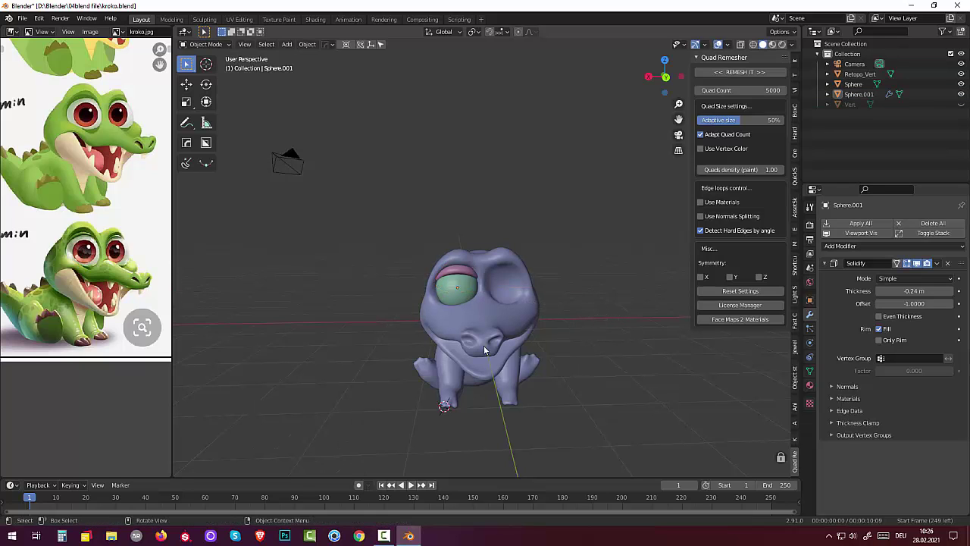
click(464, 274)
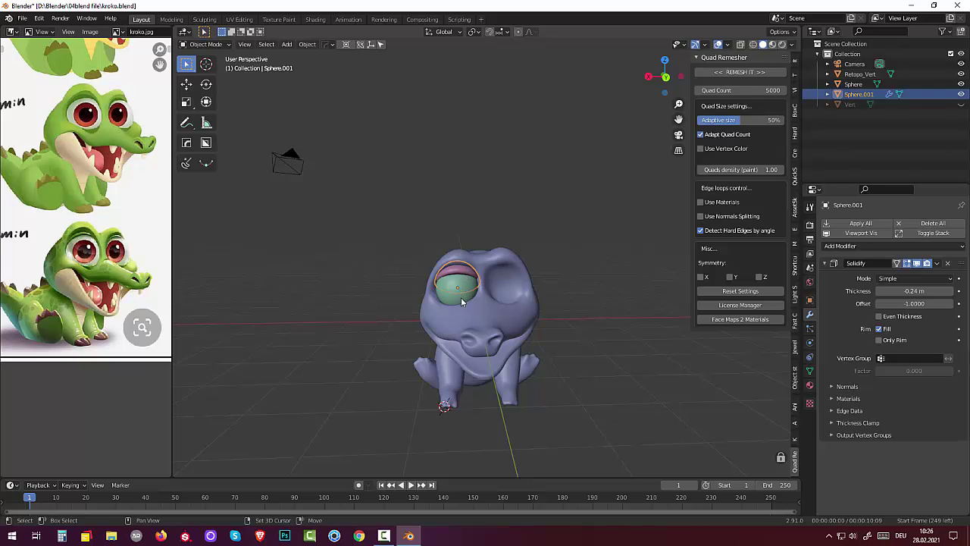
click(461, 300)
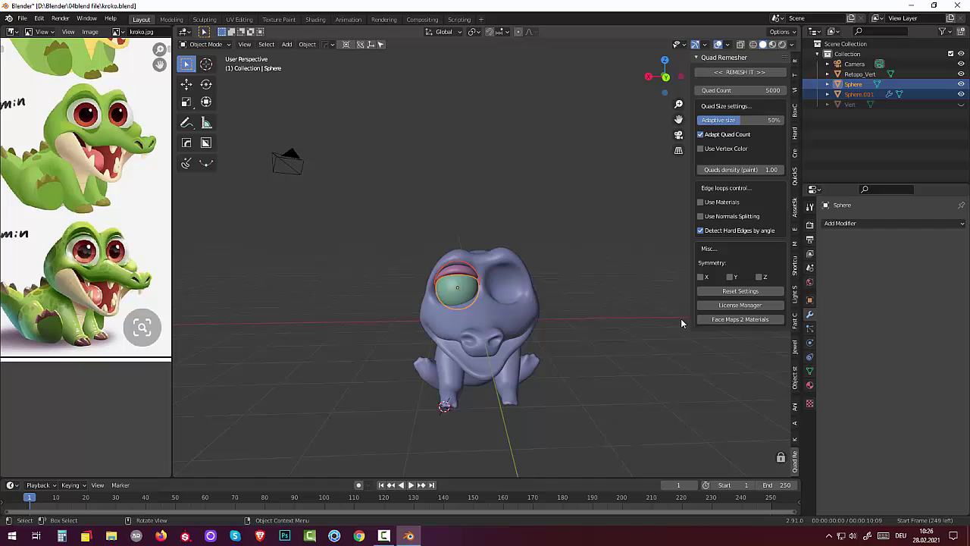
Step: Add an X-axis Mirror modifier to the eyeball, trying then undoing Reset All Transform
click(839, 225)
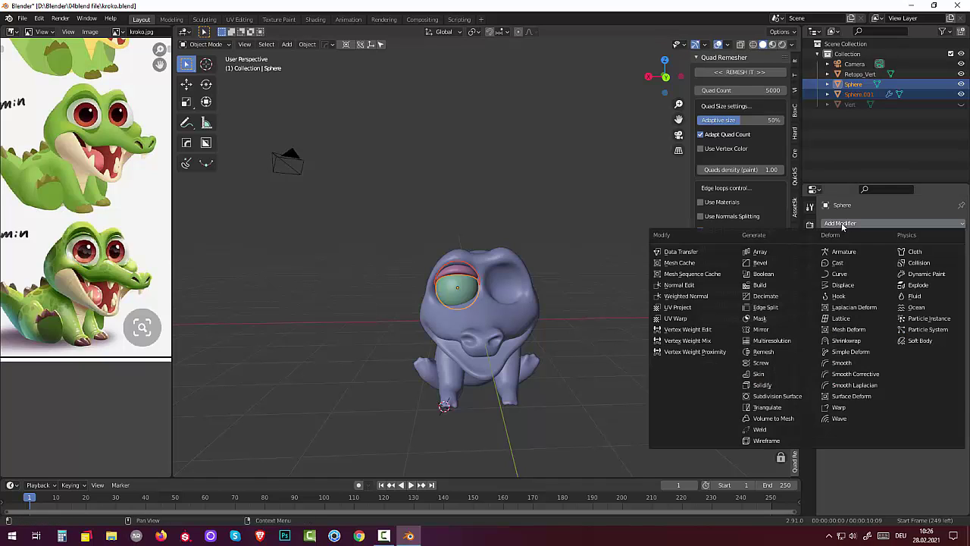
click(765, 329)
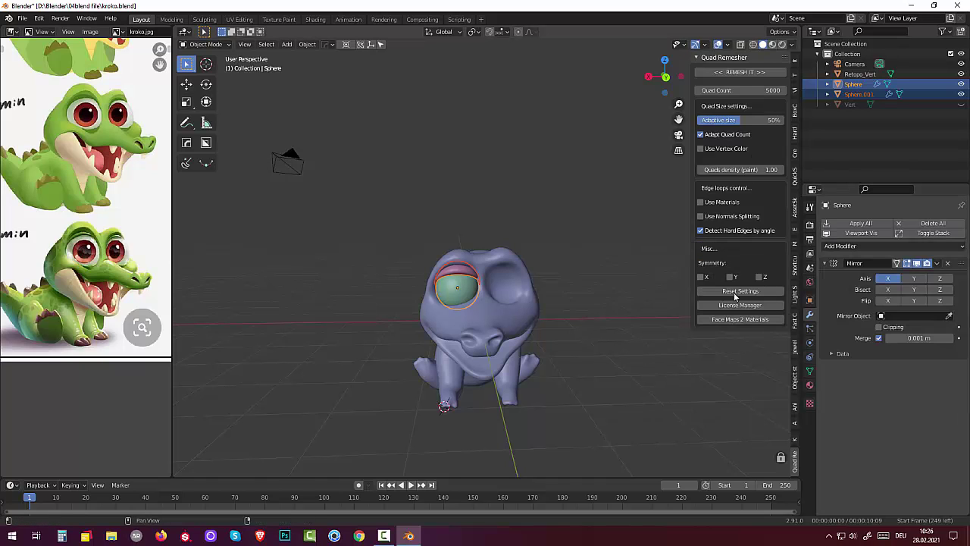
click(794, 63)
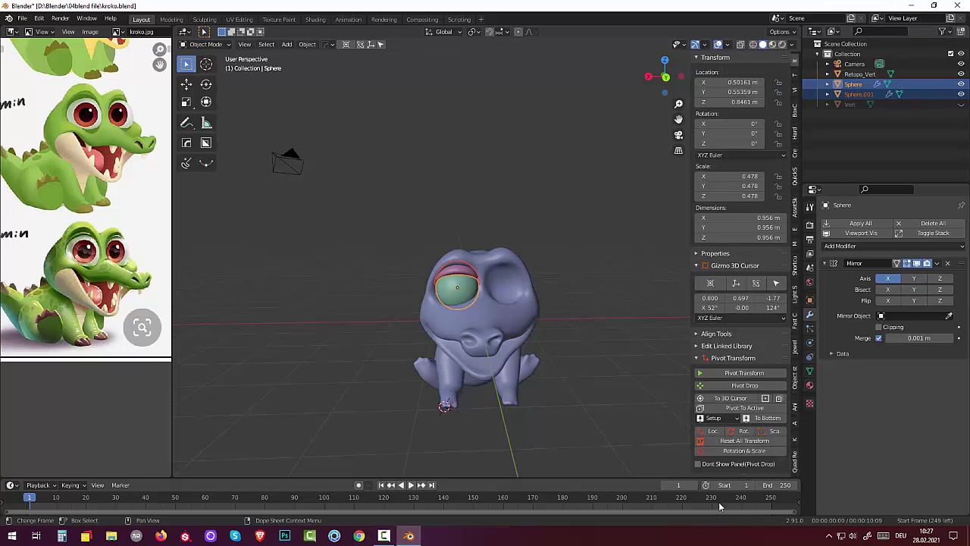
click(759, 441)
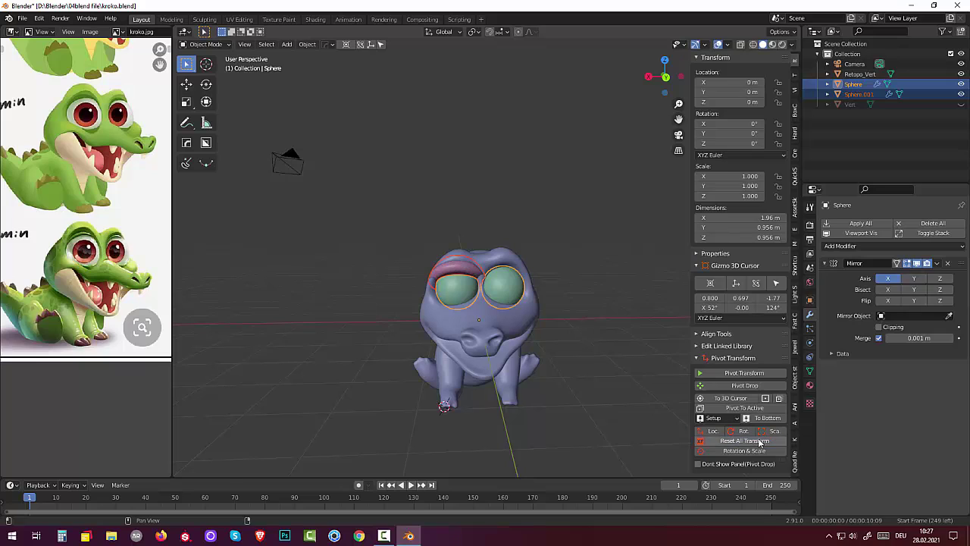
click(456, 275)
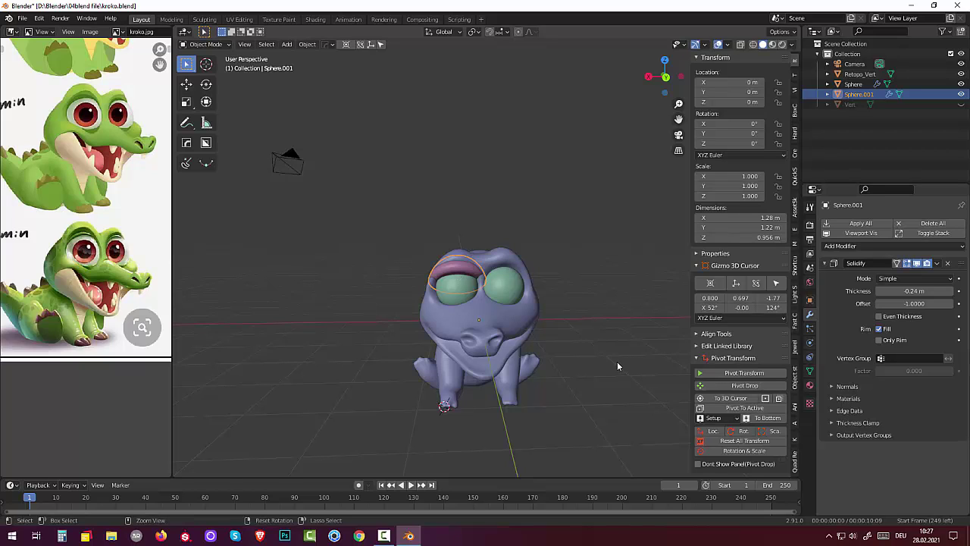
key(ctrl+z)
key(ctrl+z)
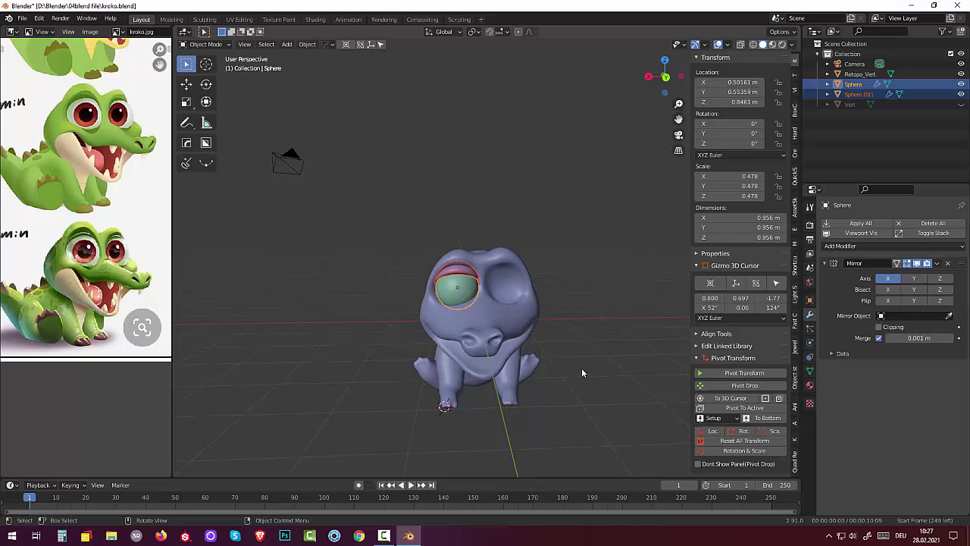
Step: Apply the eyelid's Solidify modifier to make its thickness permanent
click(464, 275)
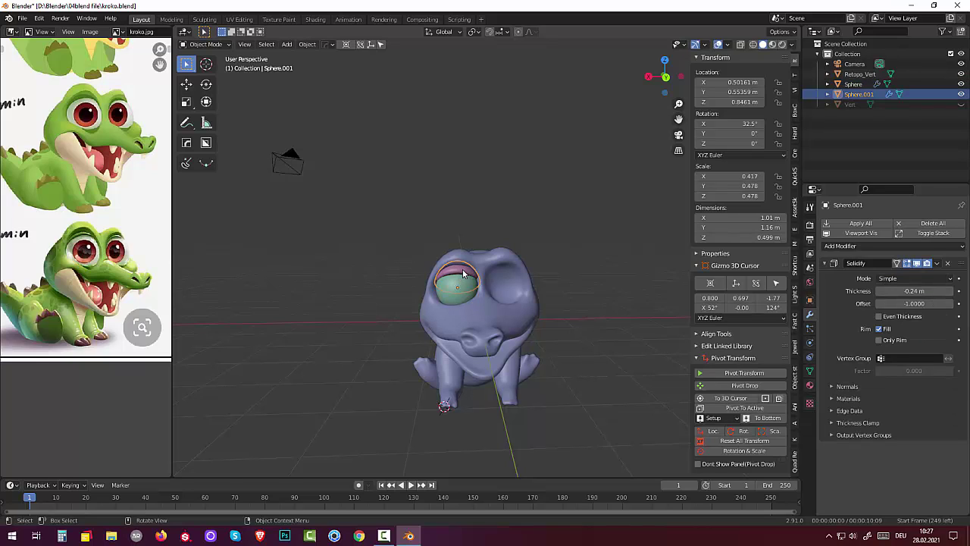
click(937, 263)
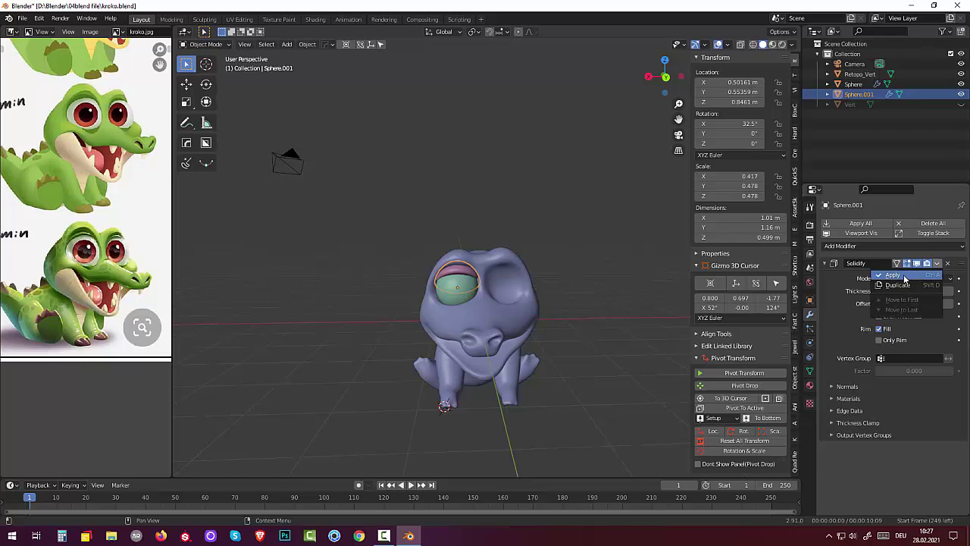
click(904, 275)
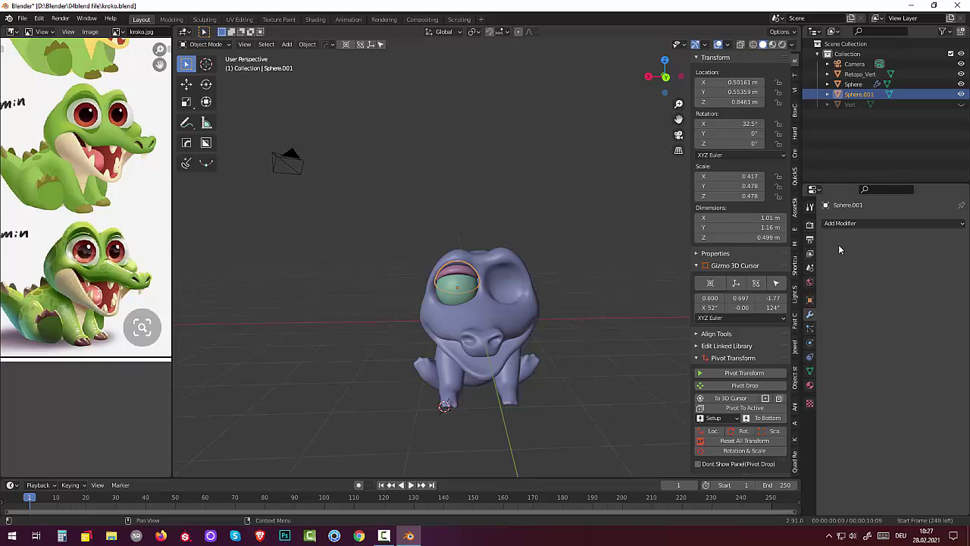
Step: Mirror the eyelid and reset eyelid and eyeball transforms so two lidded eyes show
click(846, 224)
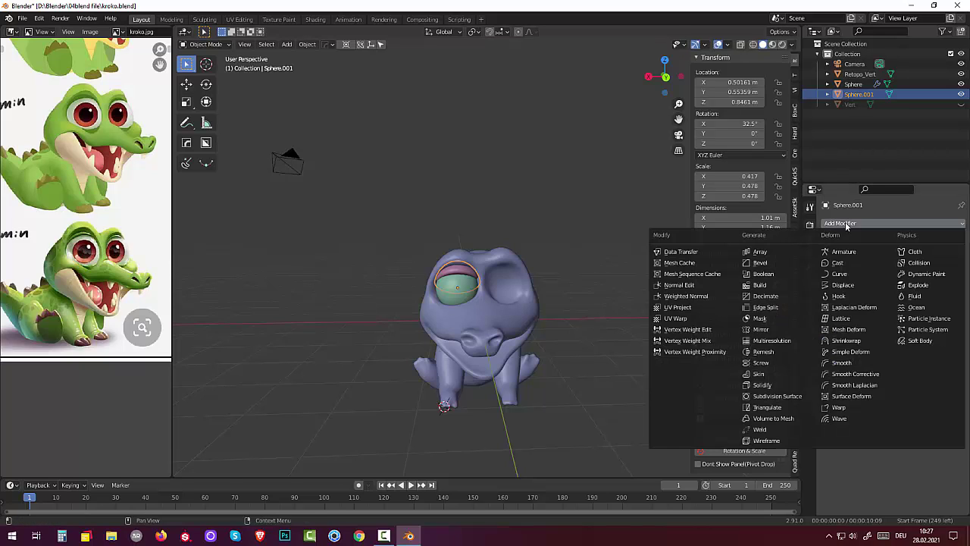
click(764, 330)
click(739, 430)
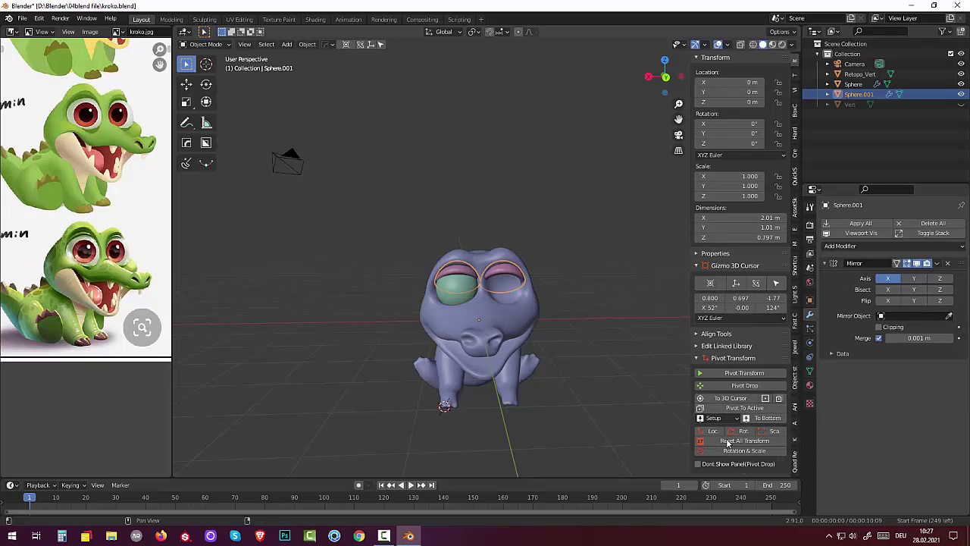
click(457, 297)
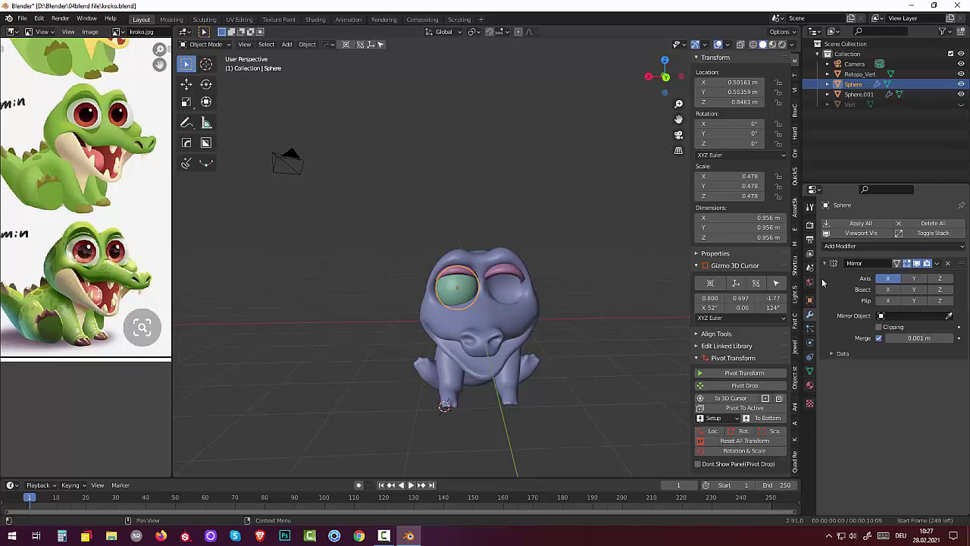
click(752, 441)
click(597, 418)
mouse_move(582, 388)
middle_down()
mouse_move(583, 374)
mouse_move(661, 362)
mouse_move(679, 378)
mouse_move(649, 358)
mouse_move(670, 356)
mouse_move(503, 337)
mouse_move(508, 350)
mouse_move(489, 315)
mouse_move(470, 342)
mouse_move(455, 333)
middle_up()
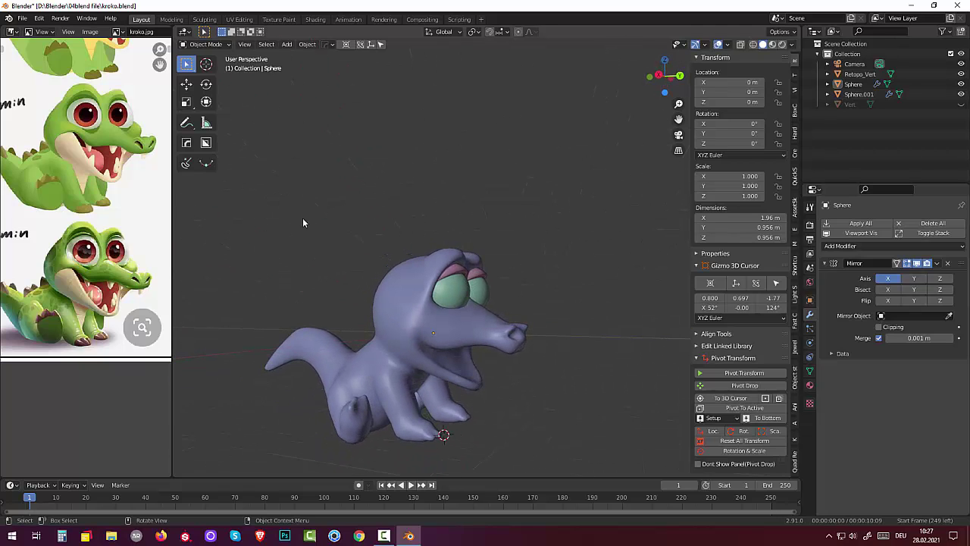
Step: Put the eyeball into Edit Mode and return it to Object Mode
click(205, 44)
click(205, 68)
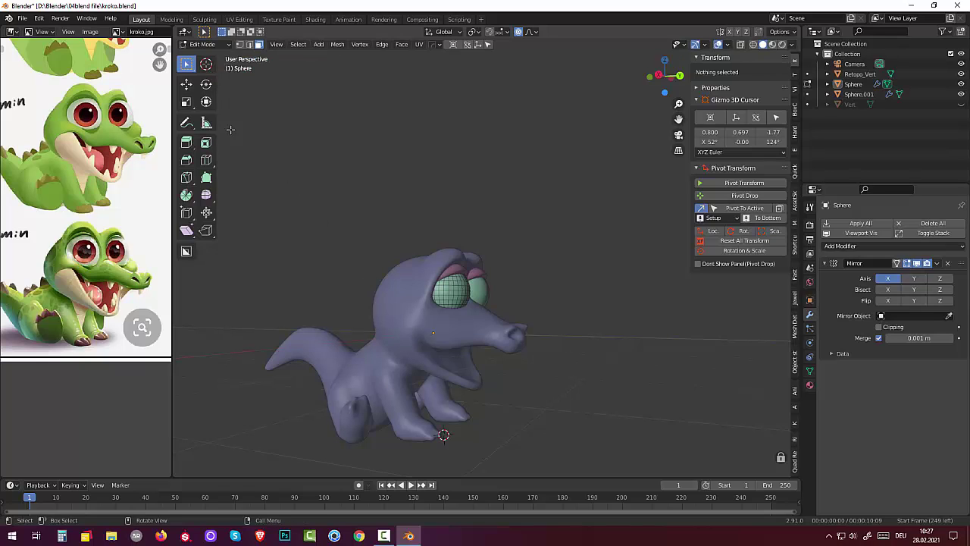
click(198, 45)
click(199, 56)
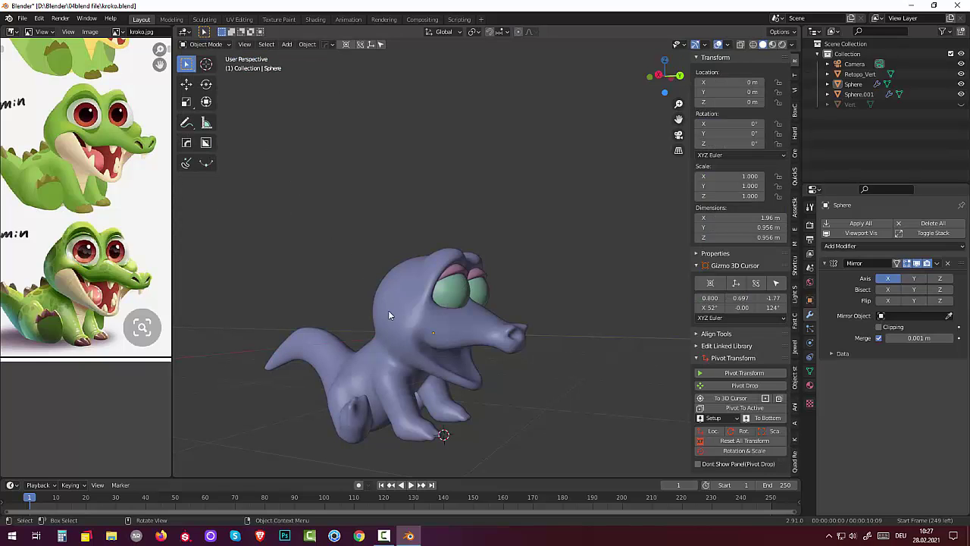
Step: Enter Edit Mode on the crocodile body and inspect it from the front
click(402, 320)
click(195, 44)
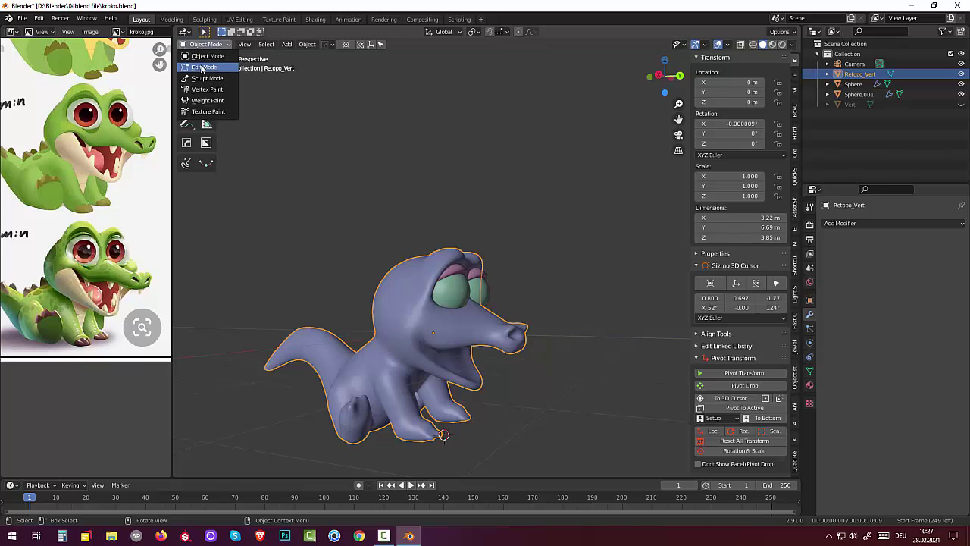
click(204, 67)
middle_drag(592, 295, 509, 332)
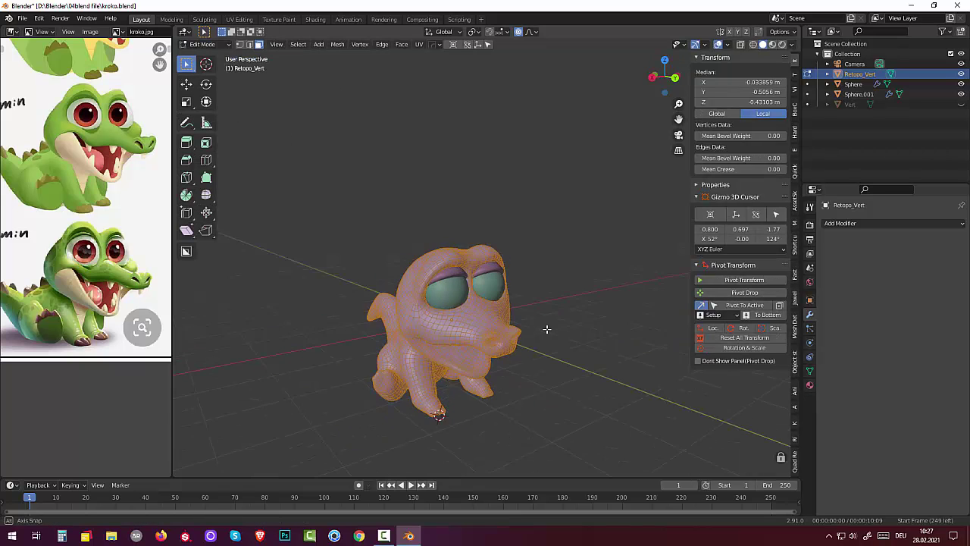
scroll(506, 327, up, 3)
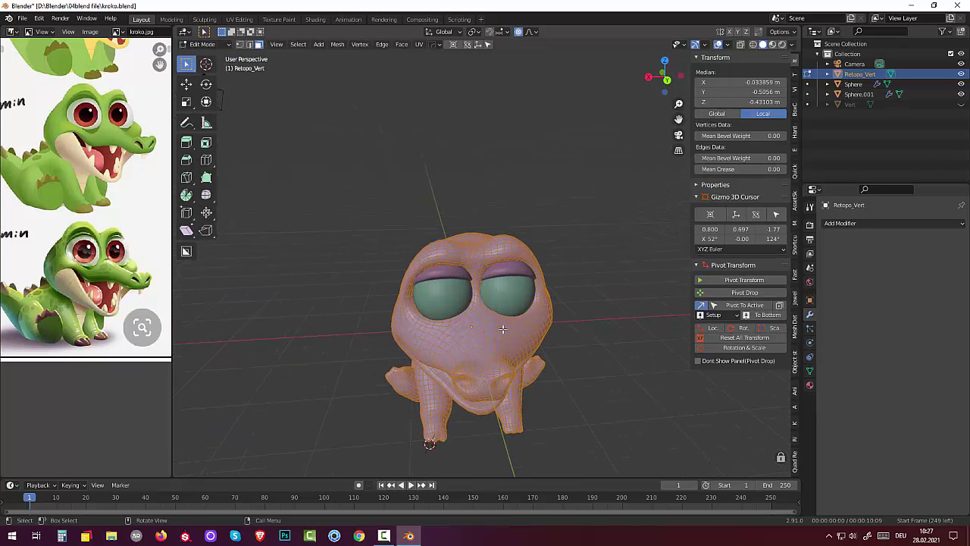
scroll(502, 324, up, 2)
mouse_move(502, 325)
middle_down()
mouse_move(520, 310)
mouse_move(520, 334)
middle_up()
scroll(520, 334, down, 2)
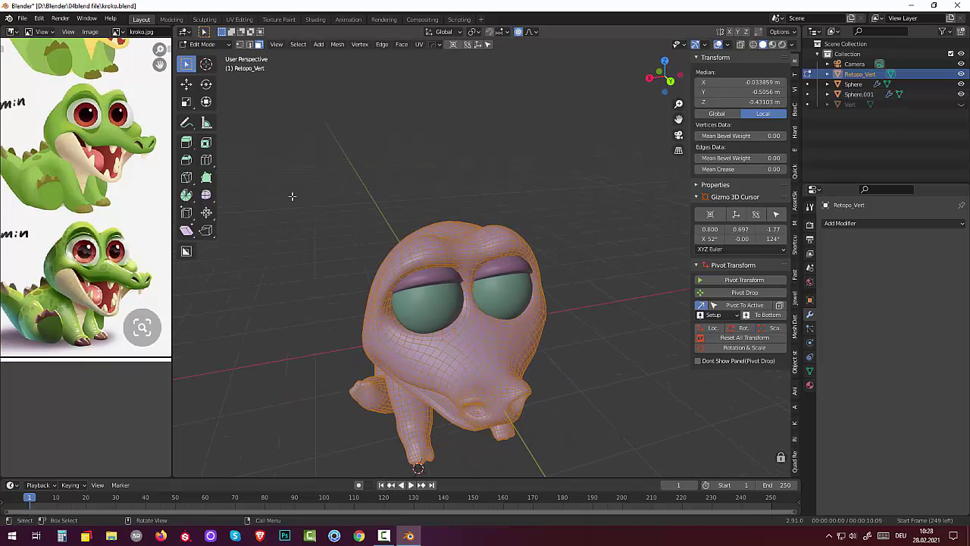
Step: Return the body to Object Mode, deselect it, and view the crocodile from the side
click(203, 44)
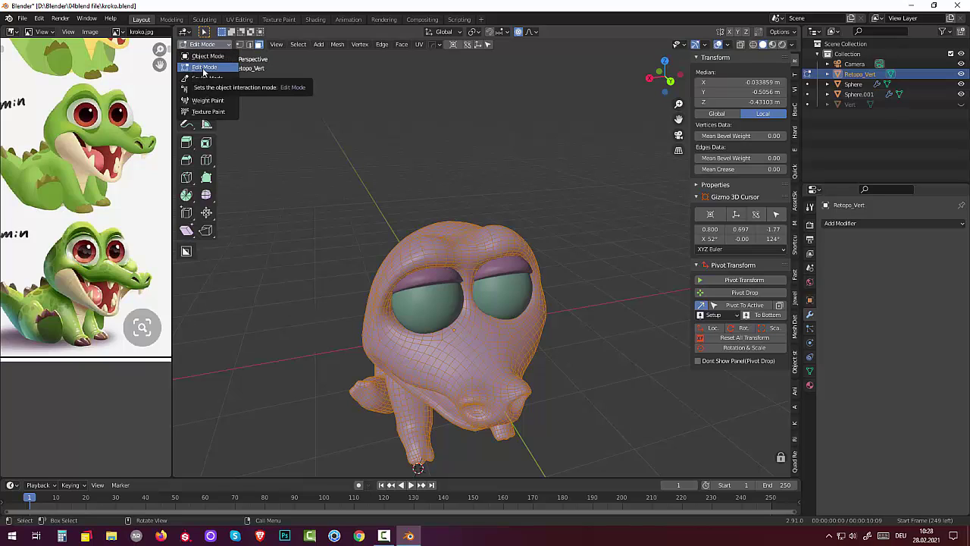
click(206, 56)
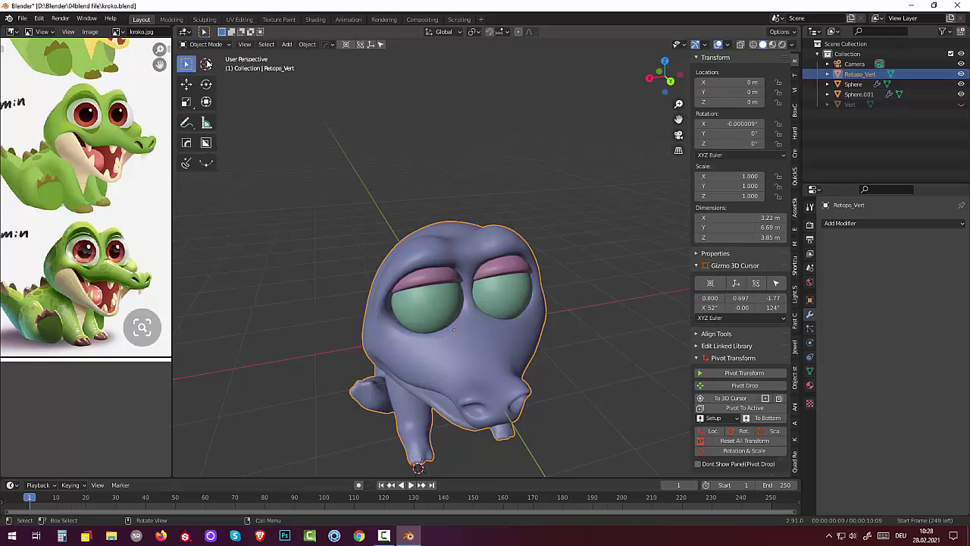
click(247, 139)
mouse_move(277, 169)
middle_down()
mouse_move(334, 159)
mouse_move(463, 221)
mouse_move(449, 211)
middle_up()
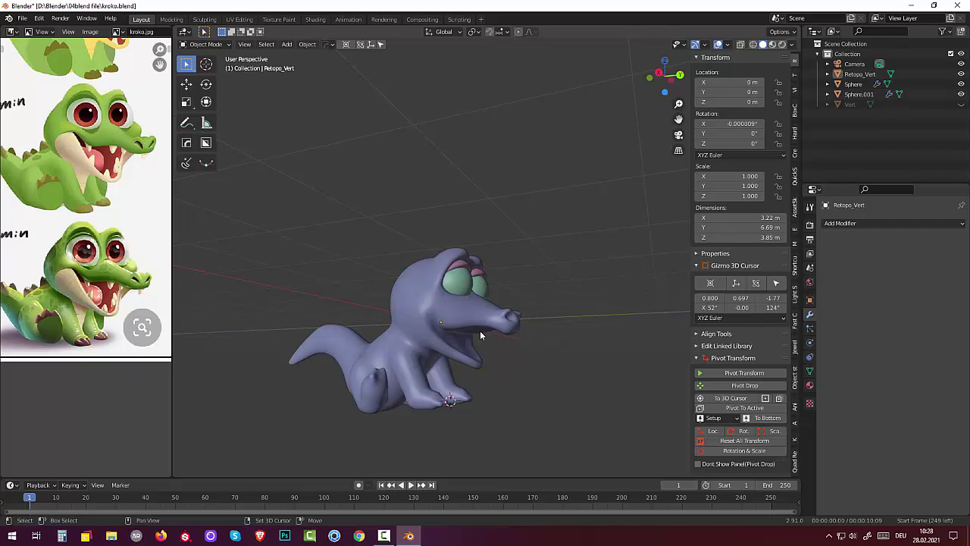
Step: Add a cube at the crocodile's front-foot tip
key(shift+a)
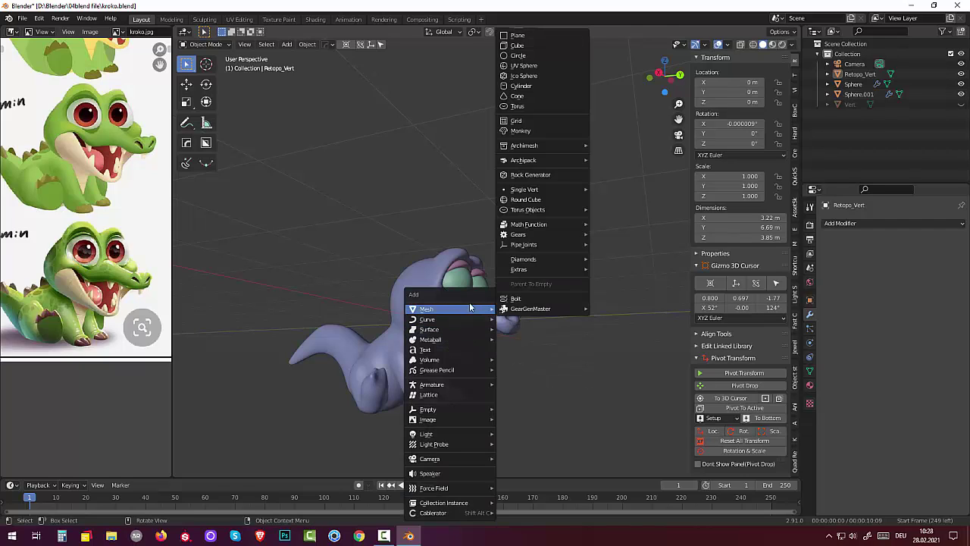
click(518, 47)
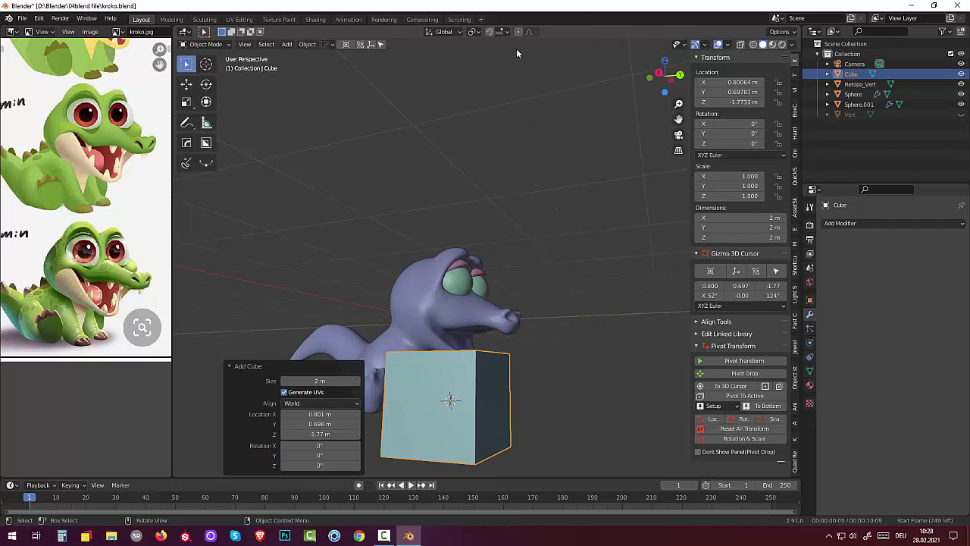
middle_drag(545, 263, 541, 254)
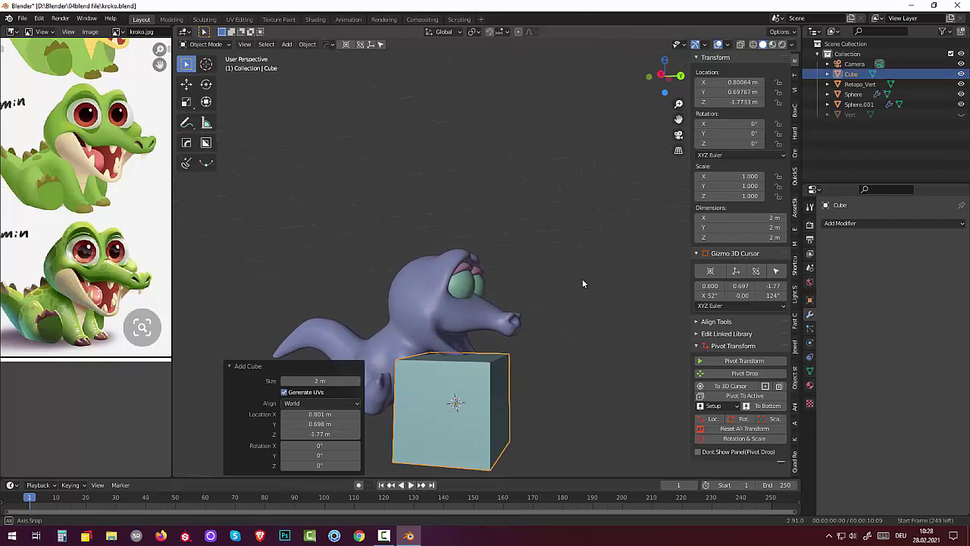
click(191, 45)
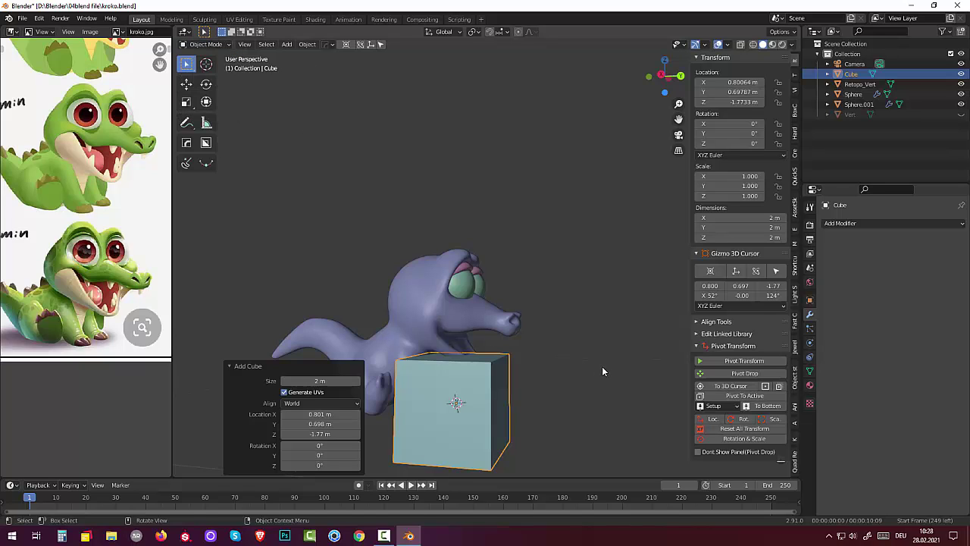
Step: Scale the new cube down to 0.146 for claw size
key(s)
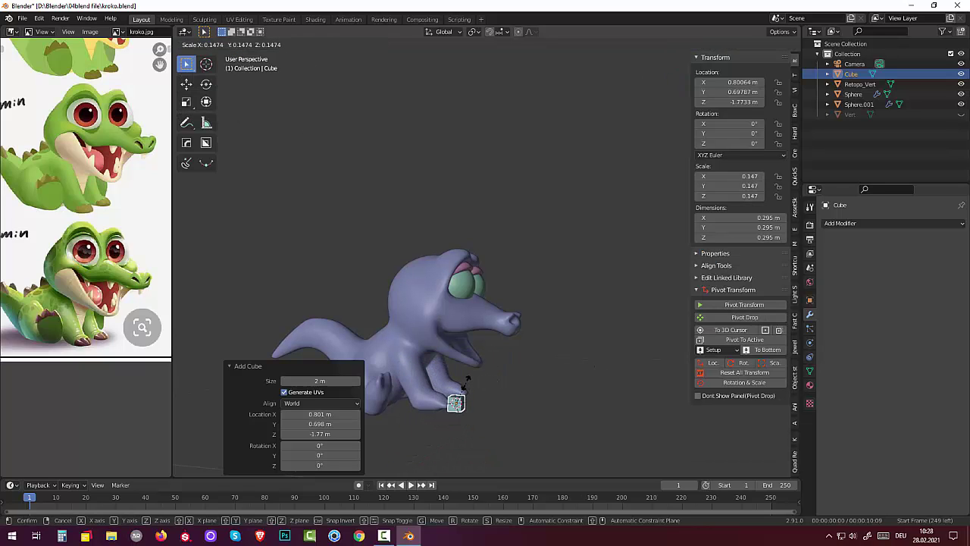
click(463, 381)
scroll(439, 385, up, 1)
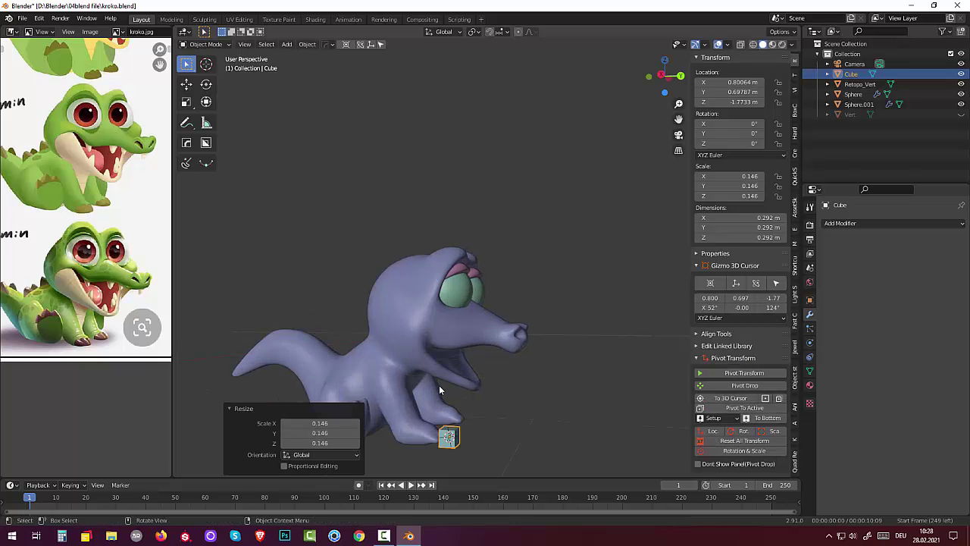
scroll(440, 390, up, 3)
scroll(439, 398, up, 2)
middle_drag(443, 391, 446, 335)
middle_drag(454, 379, 455, 388)
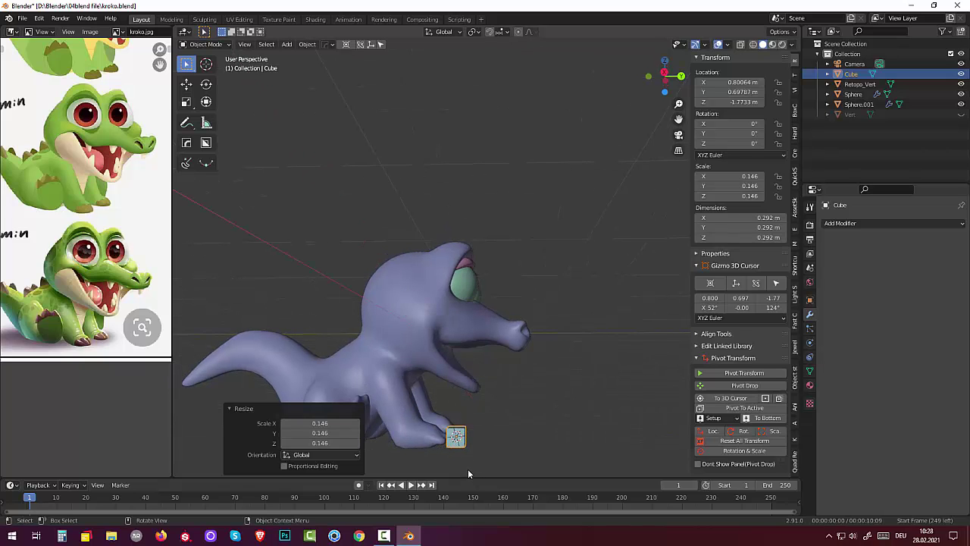
Step: Switch to the right-side orthographic view, zoomed in on the small cube
scroll(469, 469, up, 2)
mouse_move(515, 441)
middle_down()
mouse_move(555, 257)
mouse_move(529, 252)
middle_up()
key(KP_3)
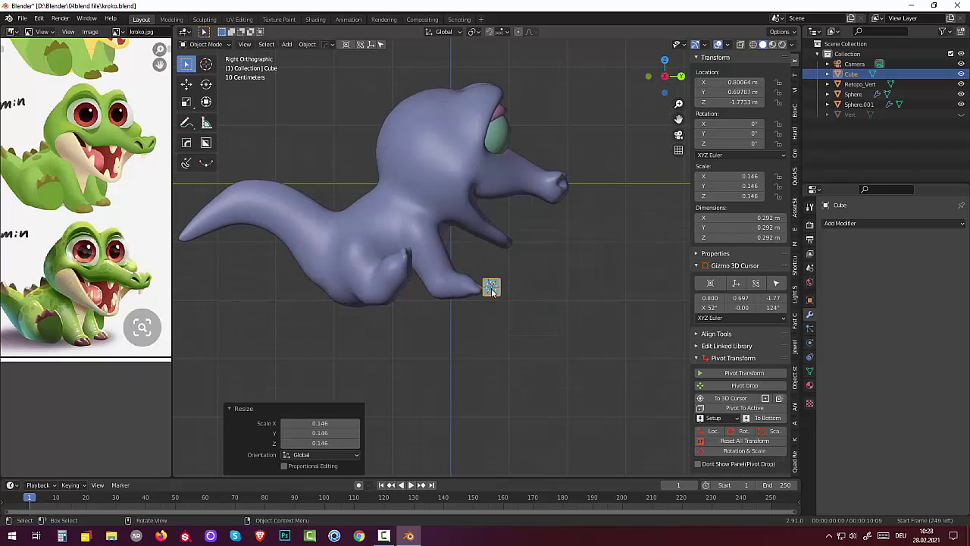
scroll(509, 288, up, 1)
scroll(509, 287, up, 2)
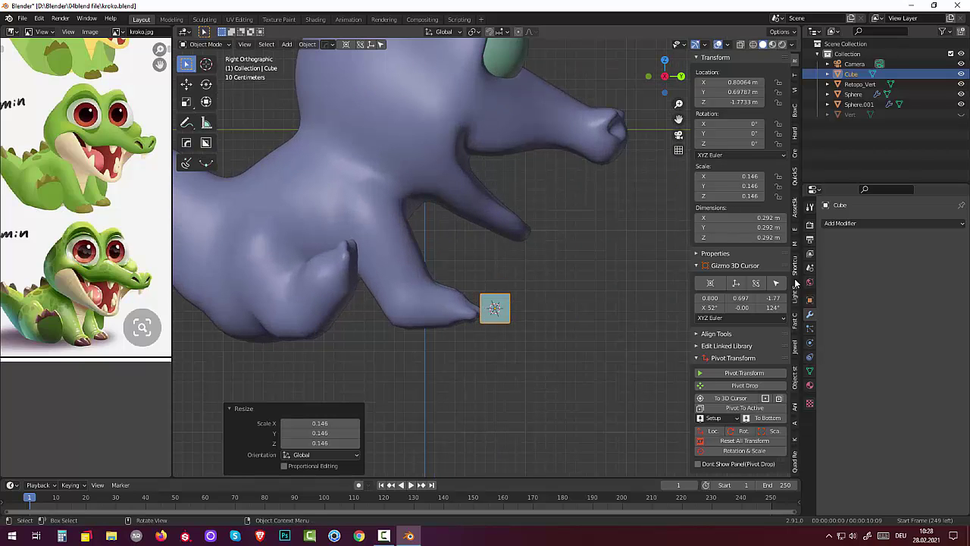
Step: Give the small cube a Subdivision Surface modifier and enter Edit Mode on it
click(840, 227)
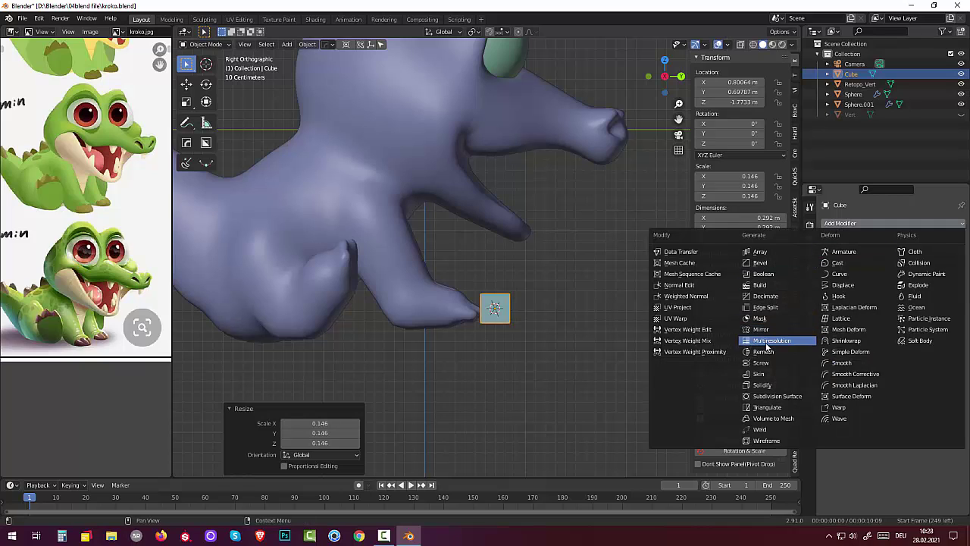
click(768, 397)
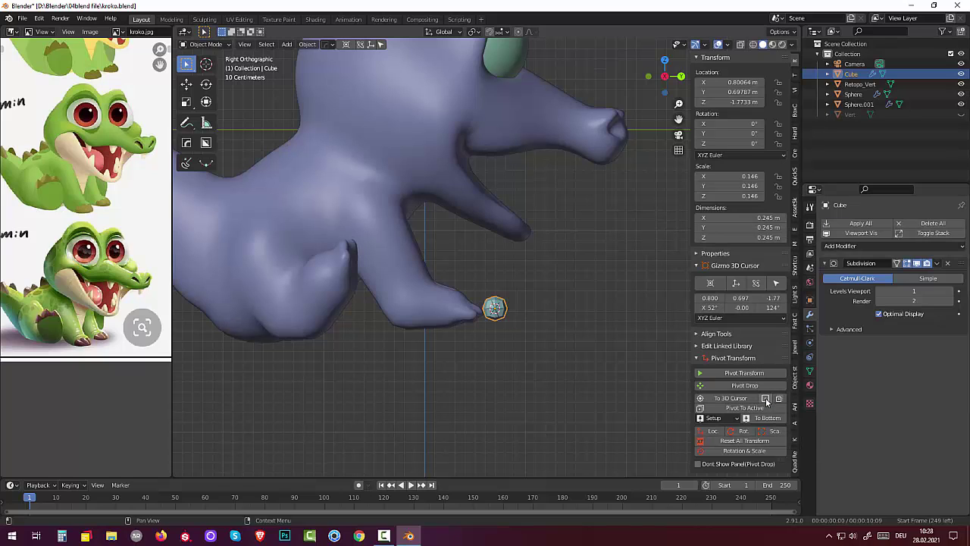
click(202, 45)
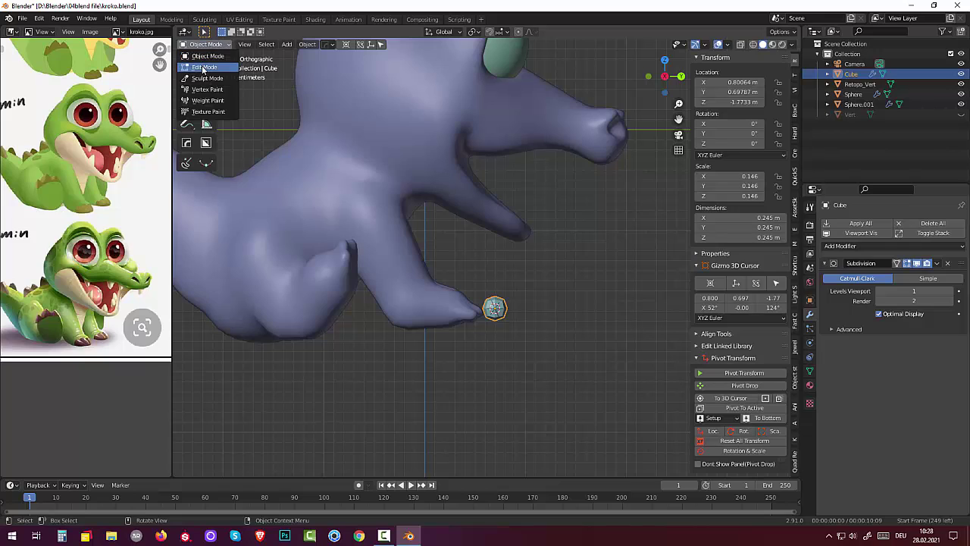
click(203, 66)
scroll(578, 337, up, 3)
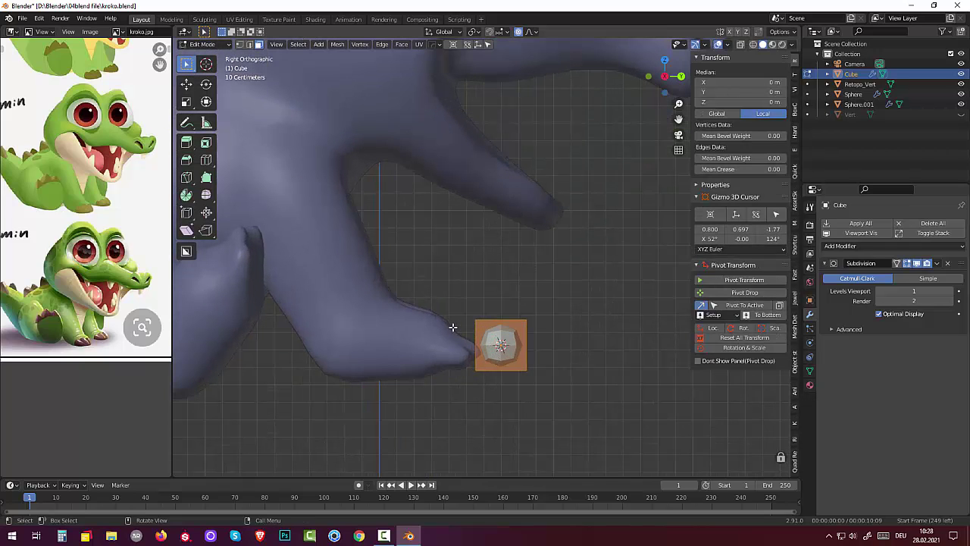
Step: Add a centred edge loop around the cube with Ctrl+R
key(ctrl)
key(ctrl+r)
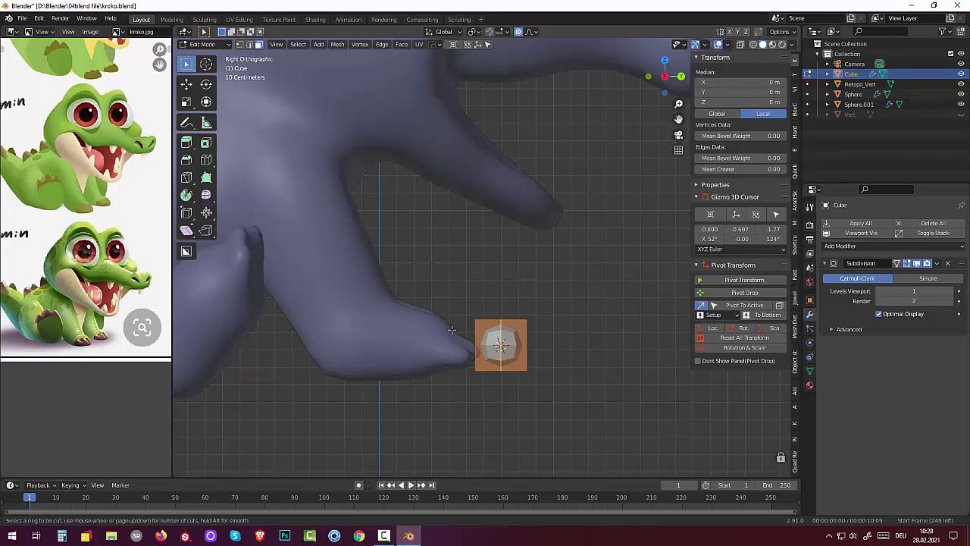
click(491, 327)
right_click(491, 327)
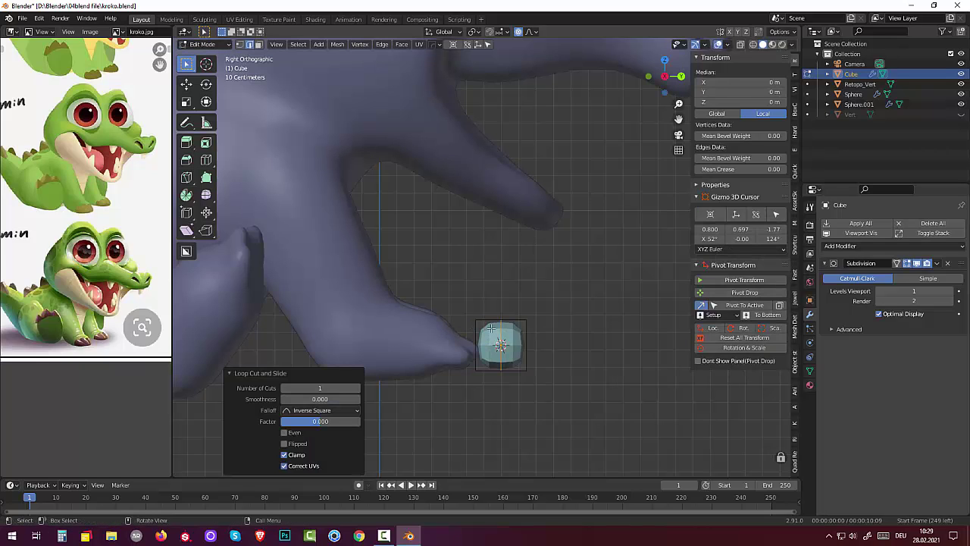
Step: Slide one side edge of the cube upward
click(475, 332)
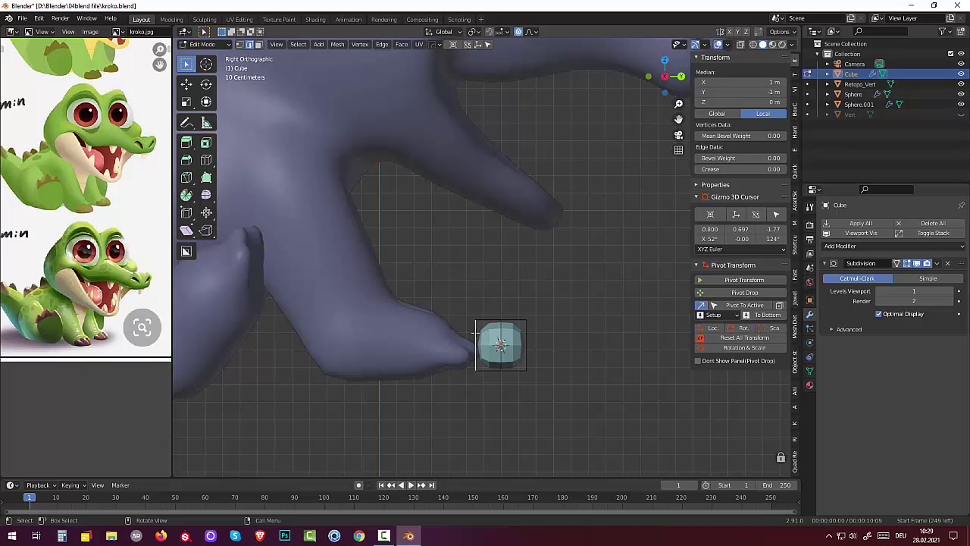
key(g)
key(g)
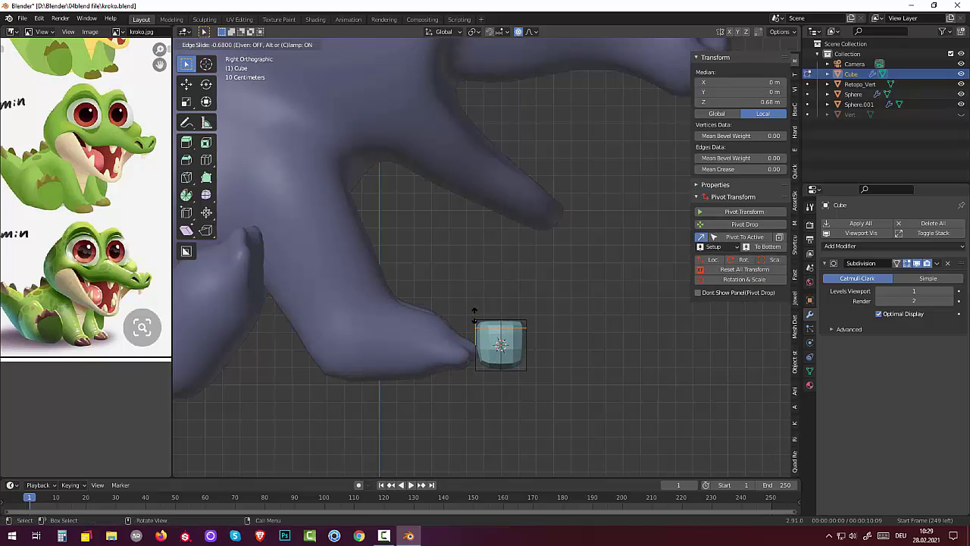
click(474, 311)
middle_drag(556, 338, 556, 299)
scroll(557, 305, up, 2)
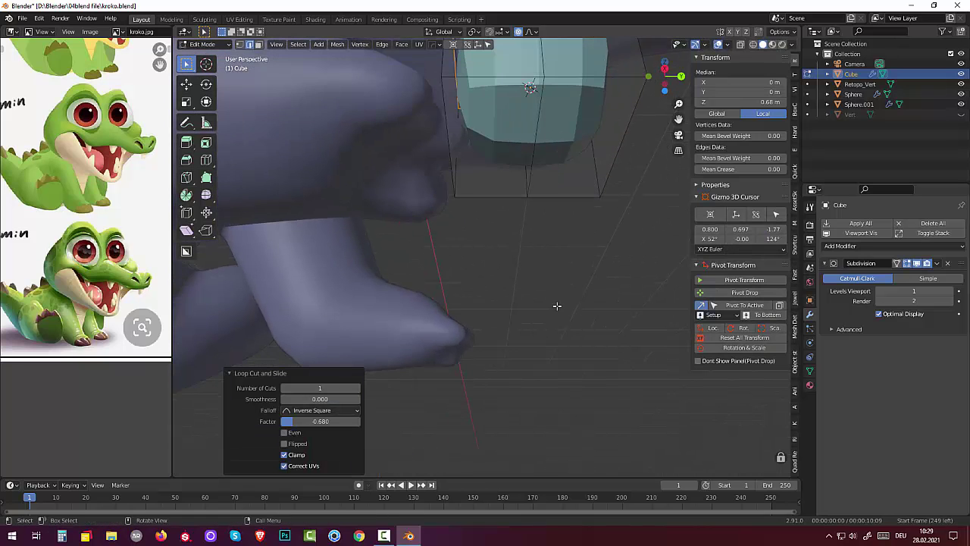
Step: Select the cube's bottom faces and scale them down to 0.293 into a cone-like tip
click(585, 161)
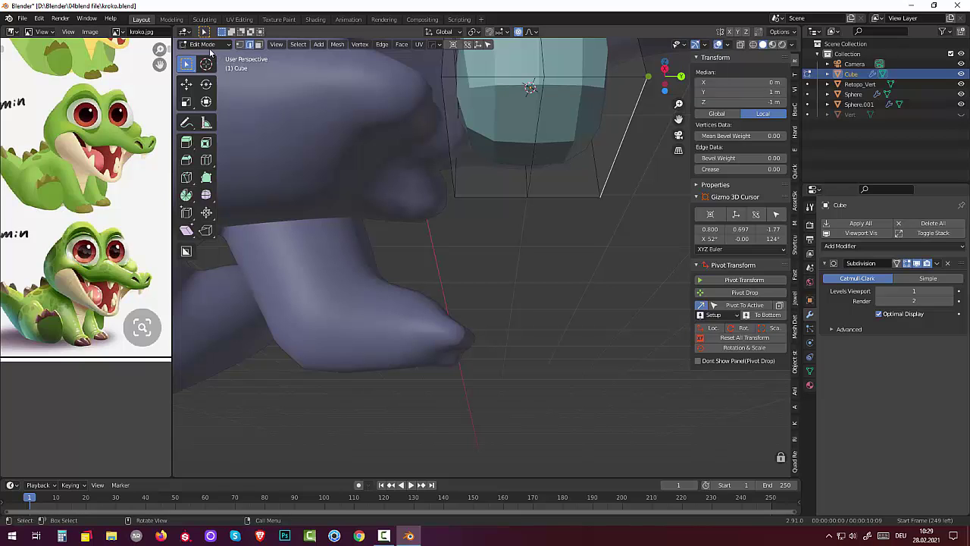
click(259, 43)
click(591, 136)
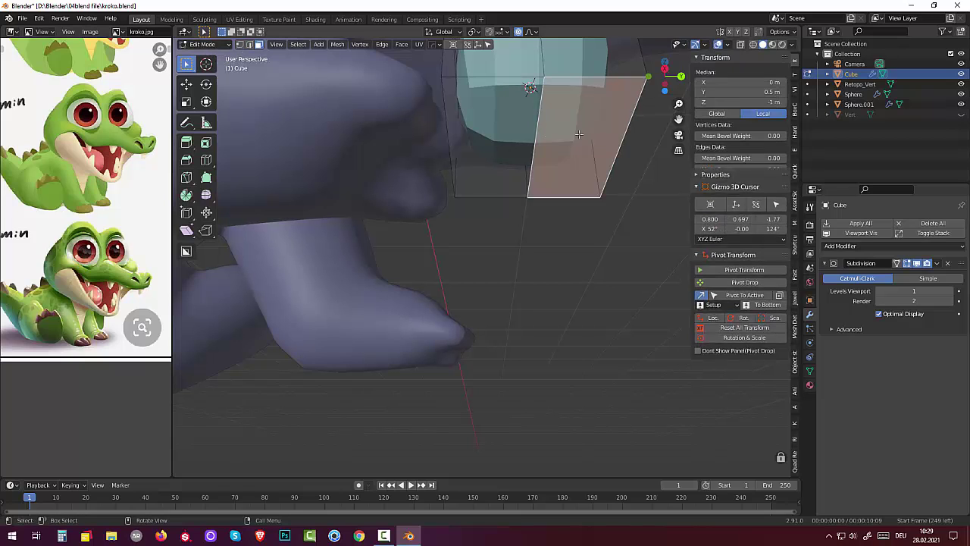
shift+click(493, 136)
scroll(515, 156, down, 3)
scroll(516, 156, down, 3)
middle_drag(515, 155, 533, 244)
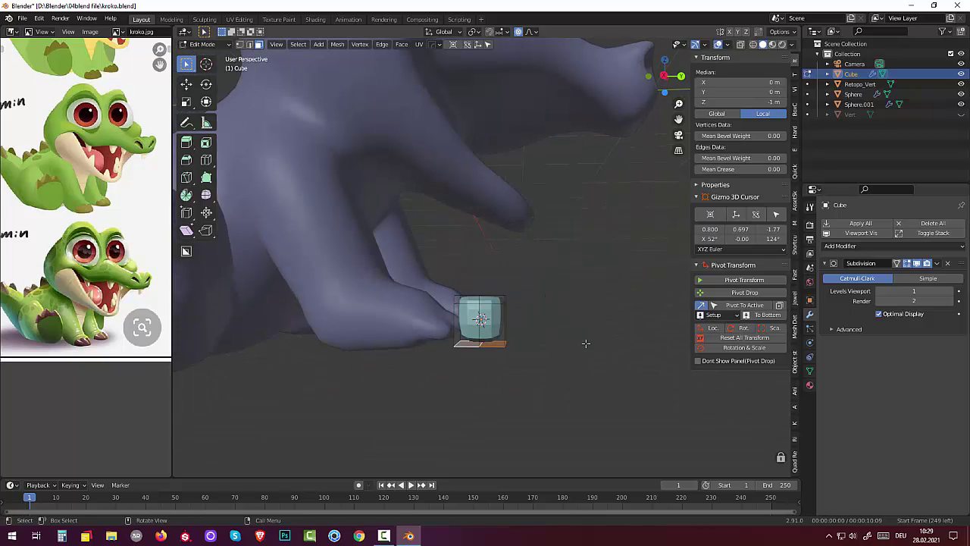
key(s)
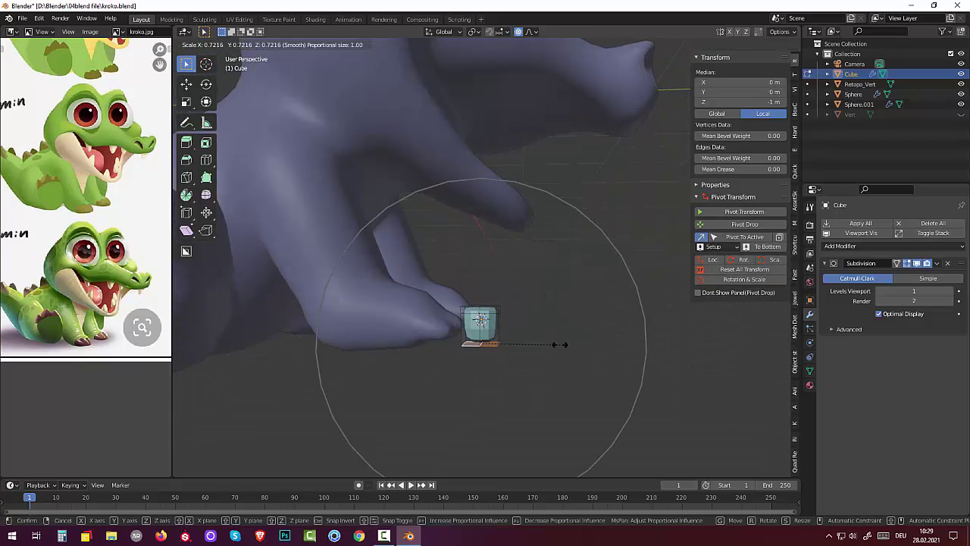
click(566, 341)
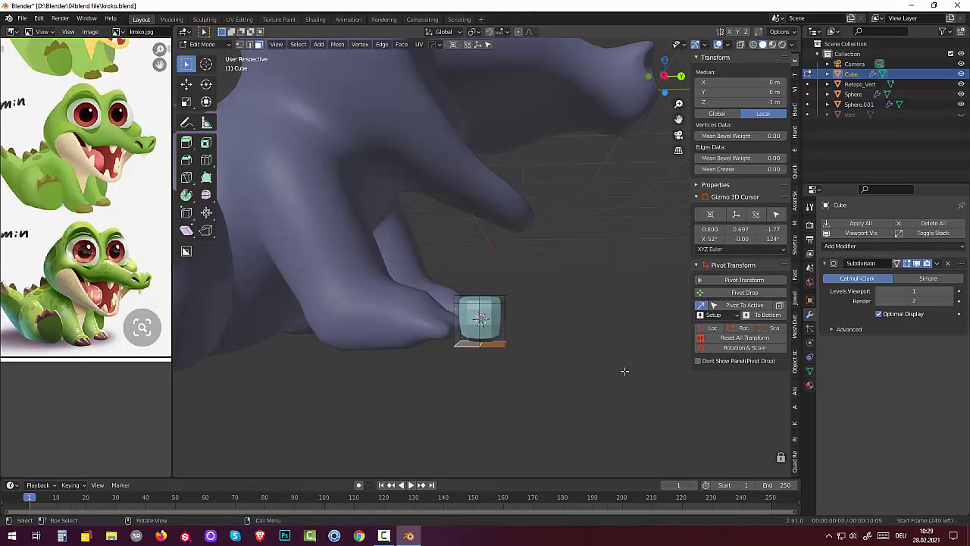
key(s)
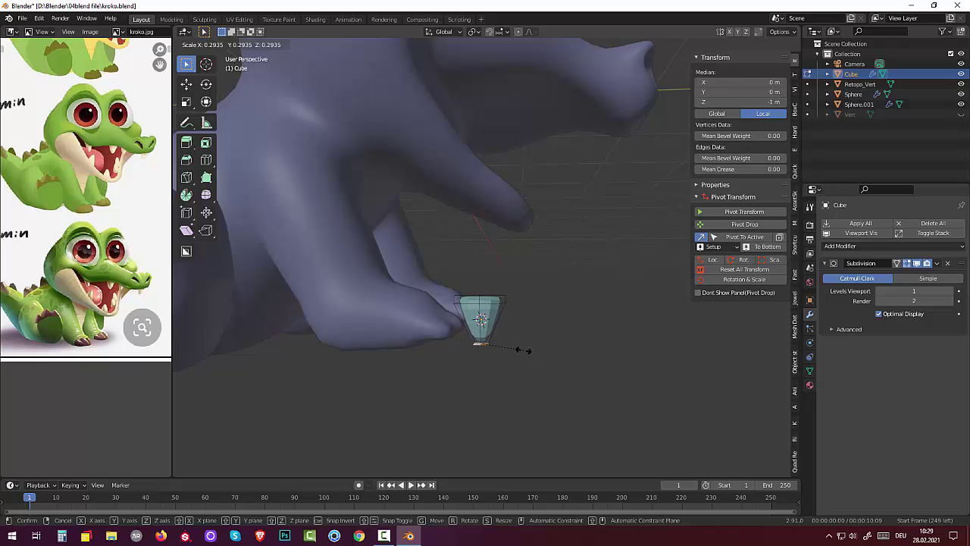
click(523, 349)
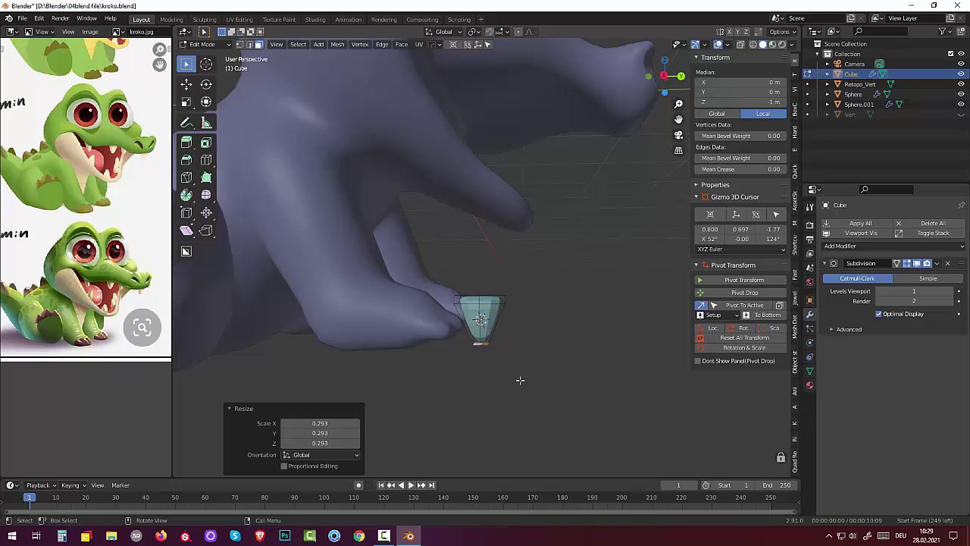
Step: Nudge the selected vertices slightly in the right-side view
key(KP_3)
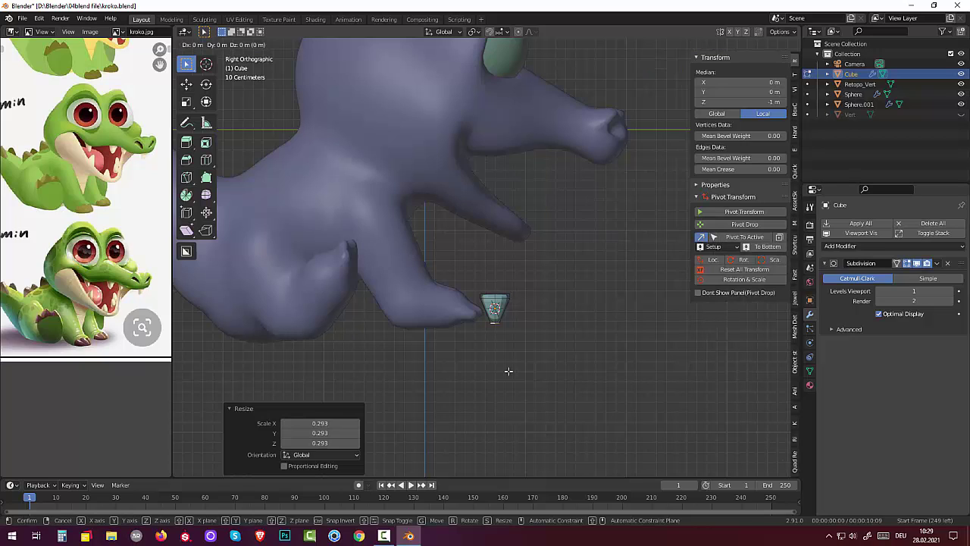
key(g)
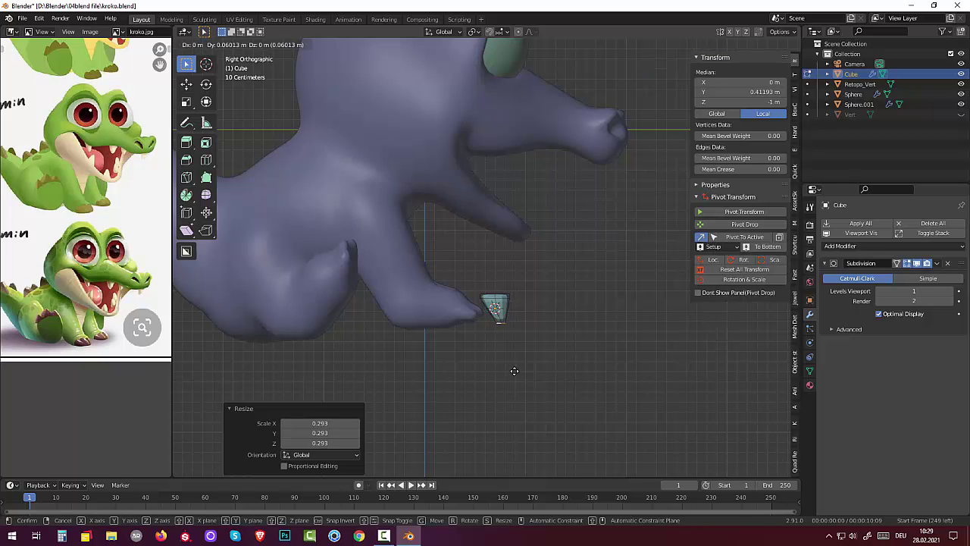
click(514, 371)
mouse_move(513, 368)
middle_down()
mouse_move(490, 336)
mouse_move(473, 346)
mouse_move(506, 320)
mouse_move(512, 343)
mouse_move(503, 306)
middle_up()
scroll(473, 346, down, 3)
Step: Raise the claw's top face 0.1521 m along Z
click(513, 346)
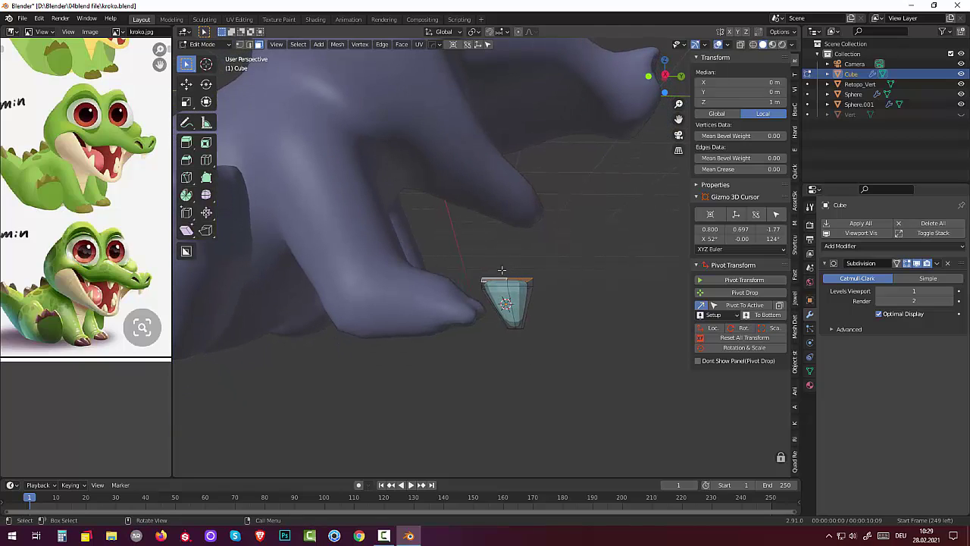
key(g)
key(z)
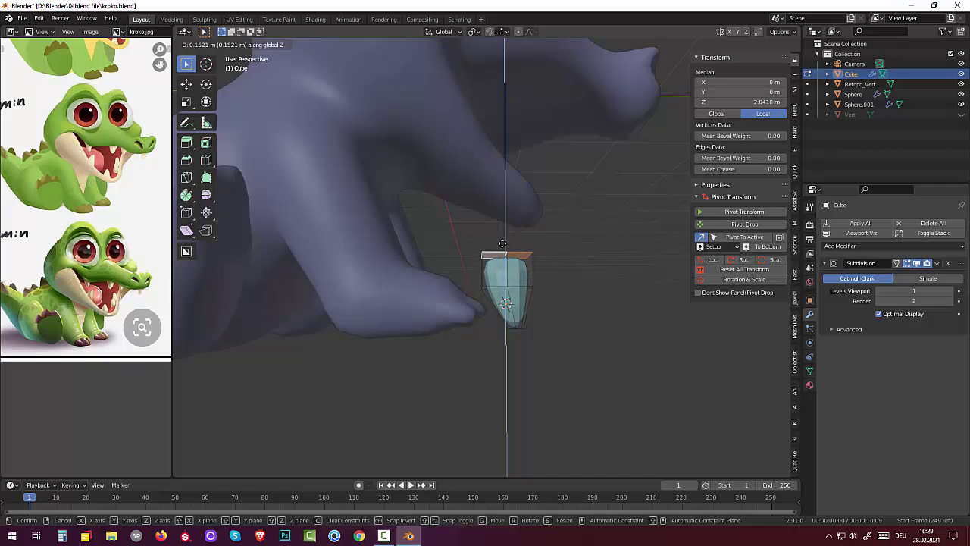
click(501, 241)
Step: Deselect all and set the Subdivision modifier's Levels Viewport to 2
click(572, 311)
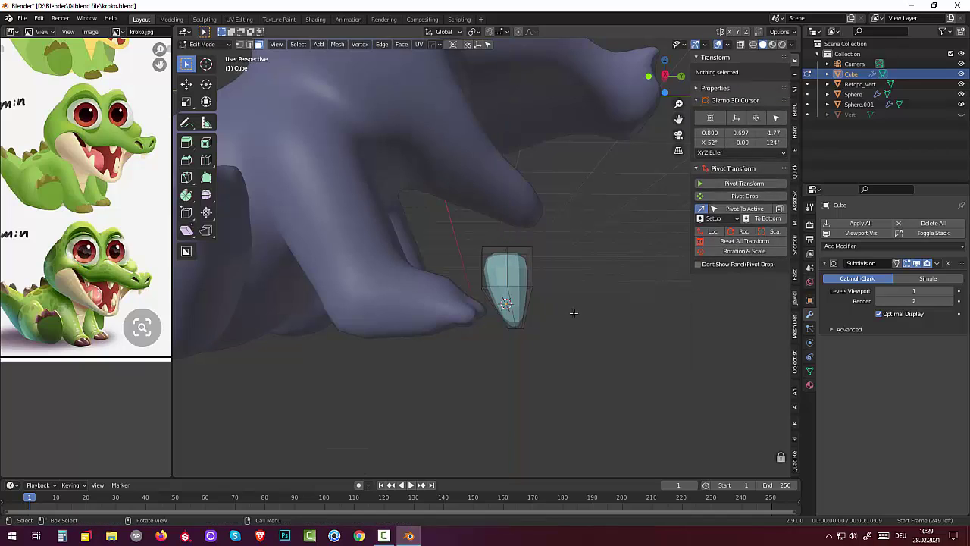
middle_drag(574, 312, 577, 337)
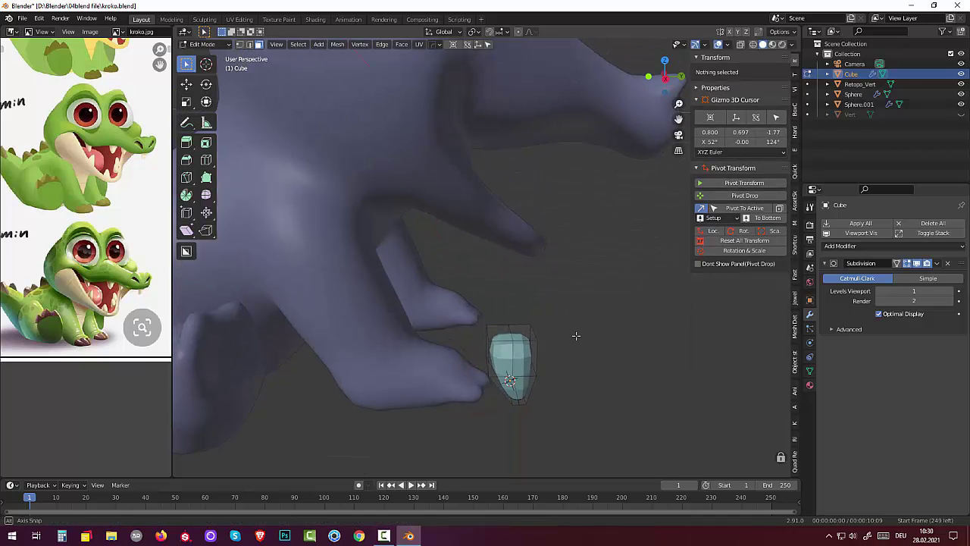
click(949, 291)
mouse_move(561, 319)
middle_down()
mouse_move(449, 314)
mouse_move(458, 319)
middle_up()
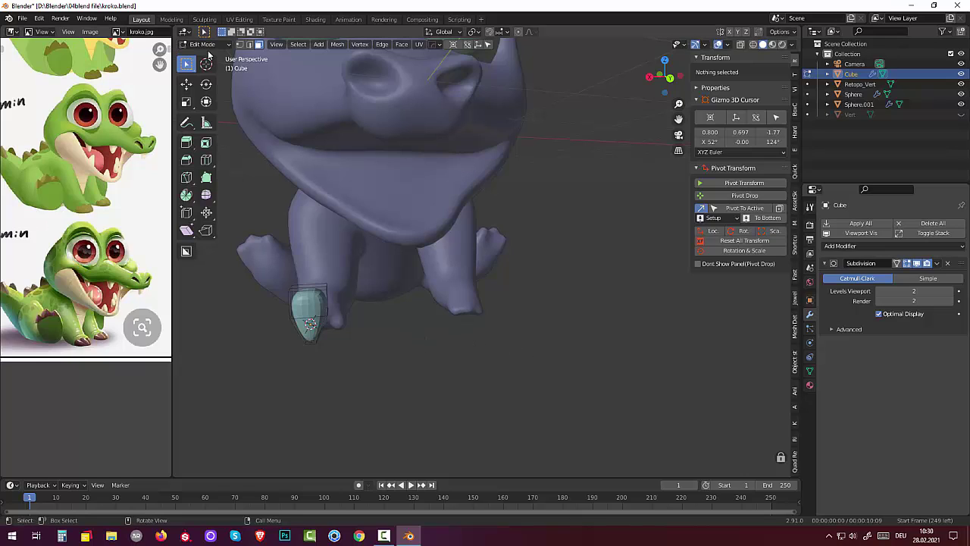
Step: Return to Object Mode and narrow the tooth cube along X to 0.629
click(199, 45)
click(199, 44)
click(201, 58)
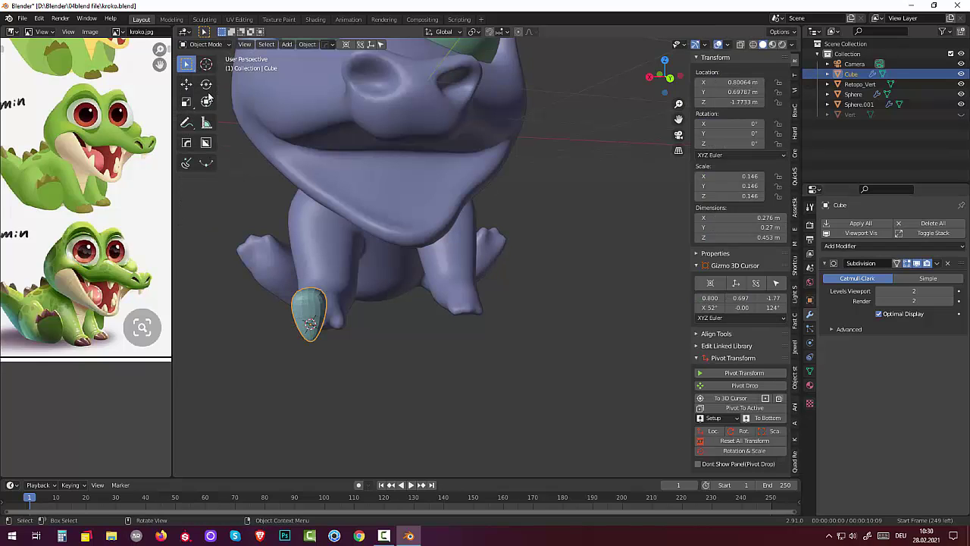
key(s)
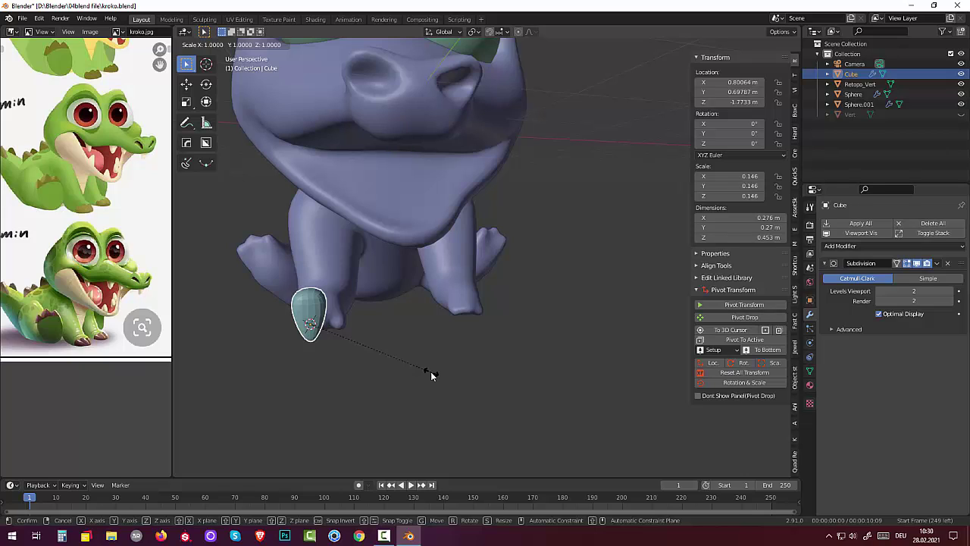
key(x)
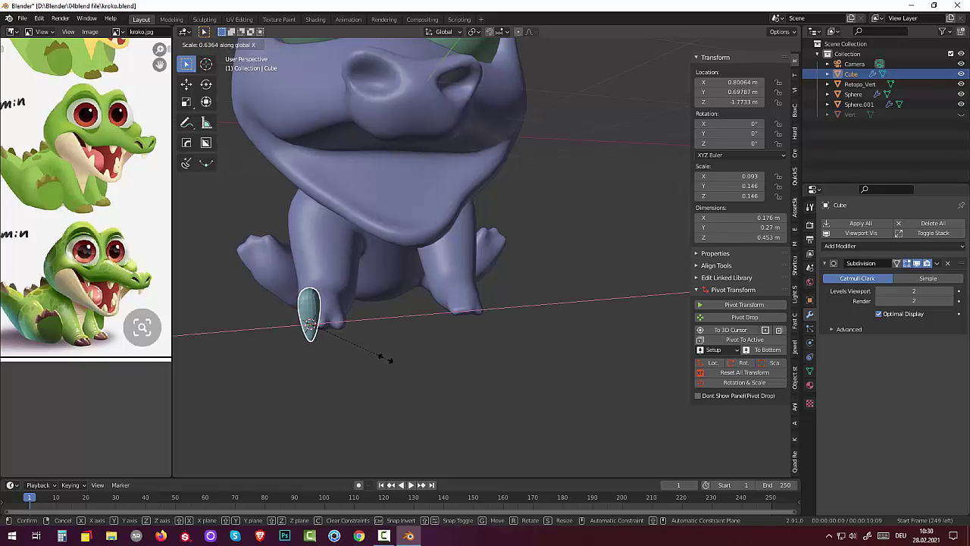
click(385, 359)
Step: Keep Catmull-Clark smoothing and apply the tooth's Subdivision modifier permanently
scroll(398, 355, up, 3)
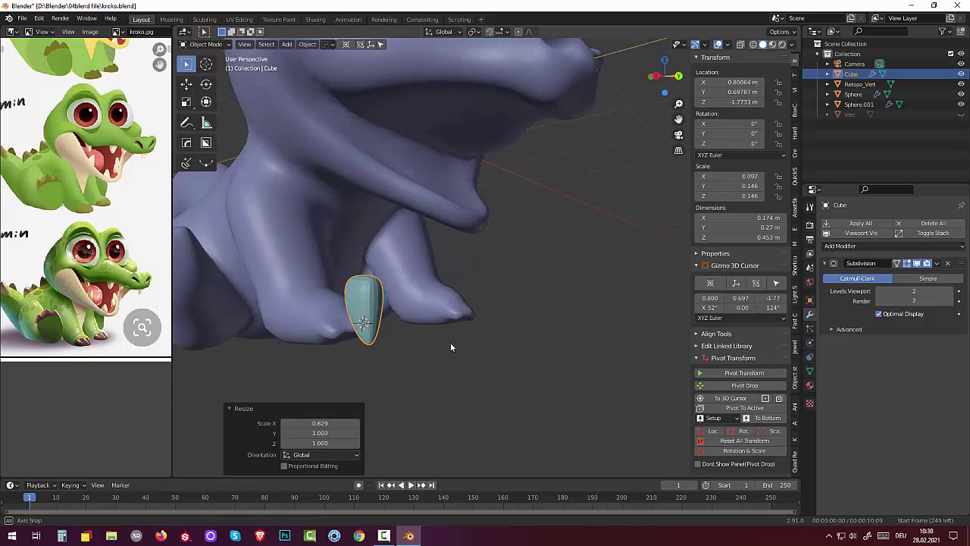
middle_drag(450, 341, 481, 360)
scroll(476, 358, down, 4)
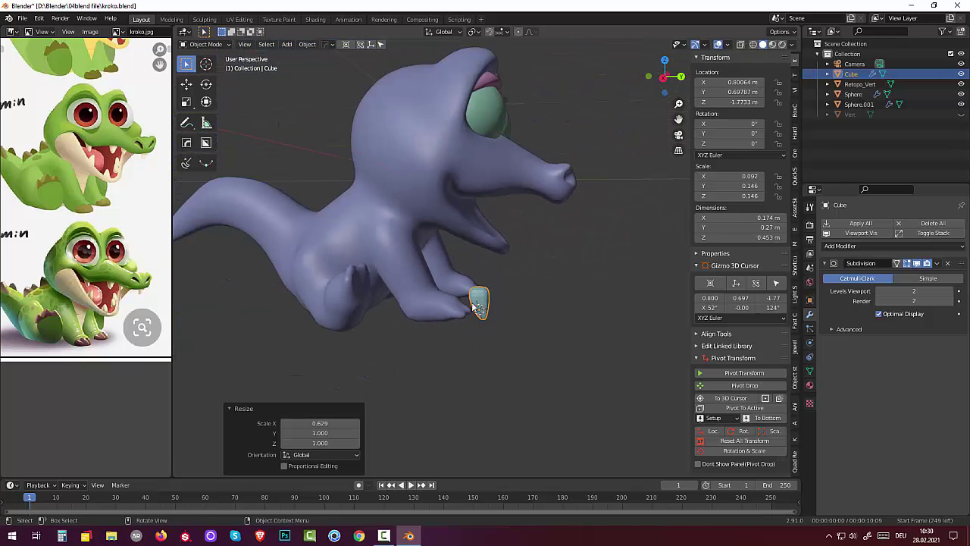
click(929, 278)
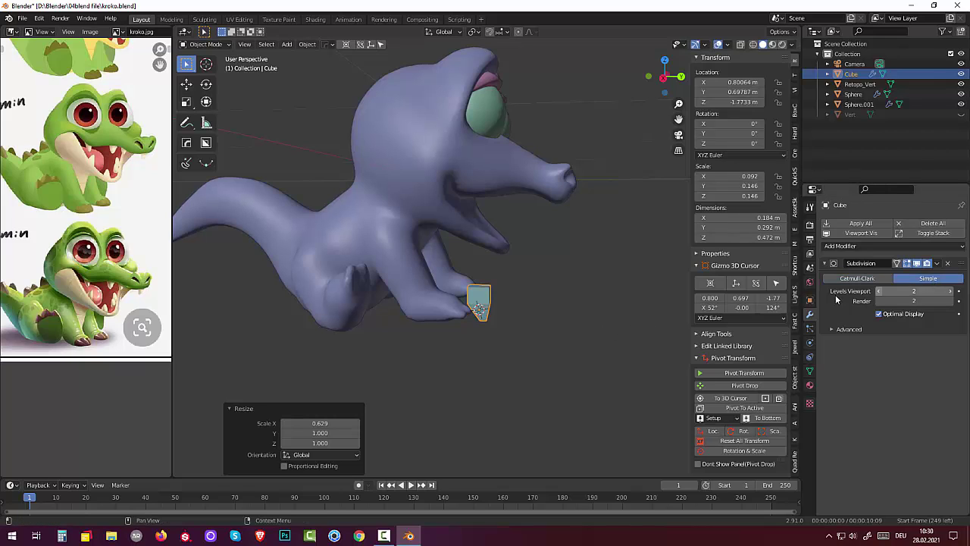
click(855, 279)
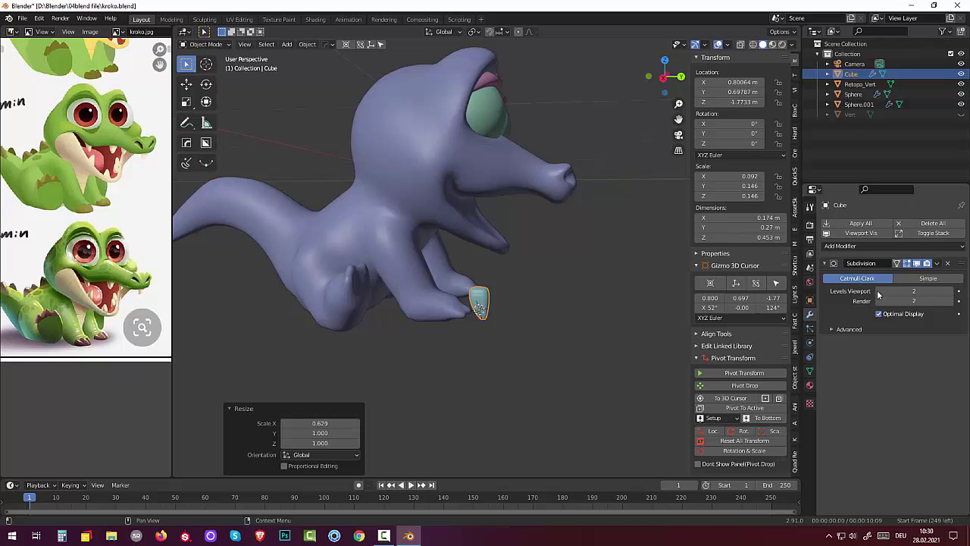
click(937, 263)
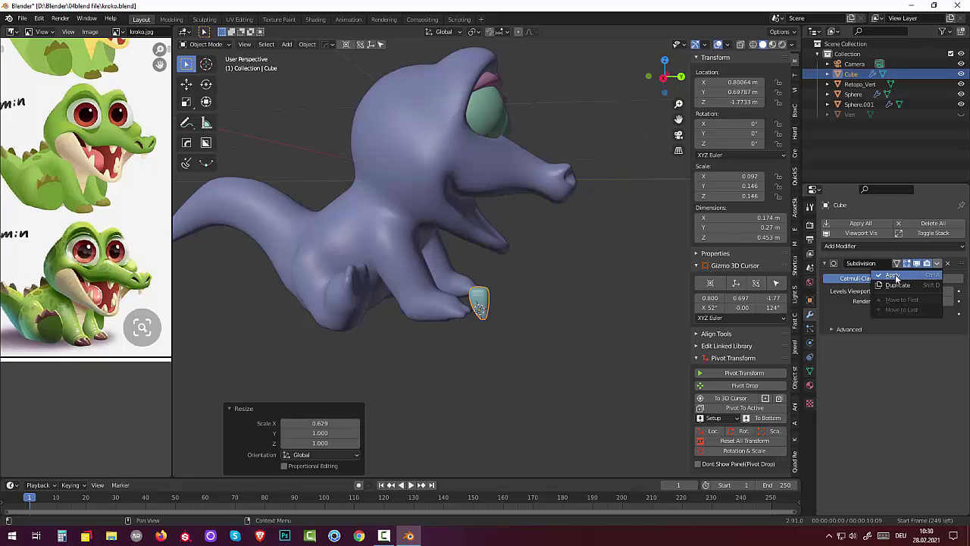
click(894, 275)
key(g)
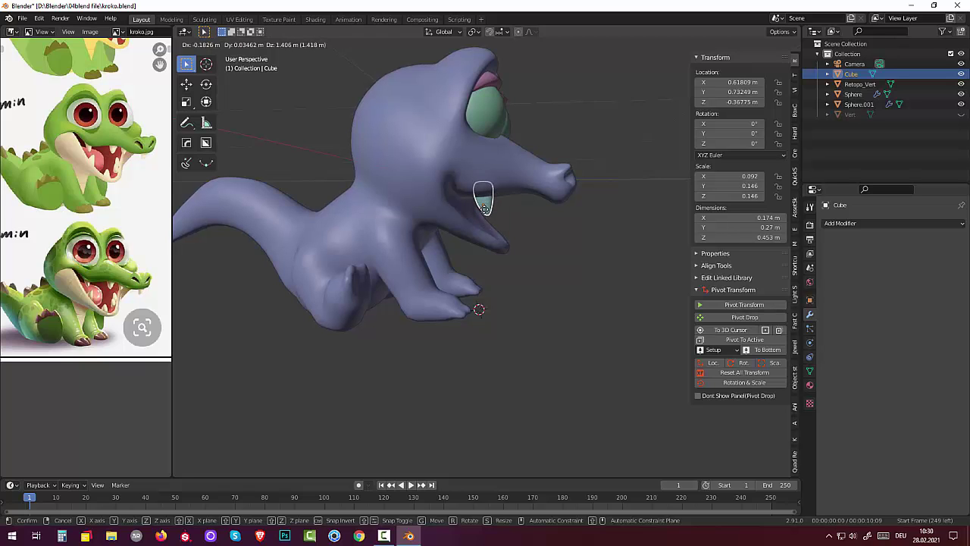
Step: Seat the tooth in the crocodile's upper jaw and duplicate it as Cube.001
click(482, 209)
middle_drag(483, 209, 406, 206)
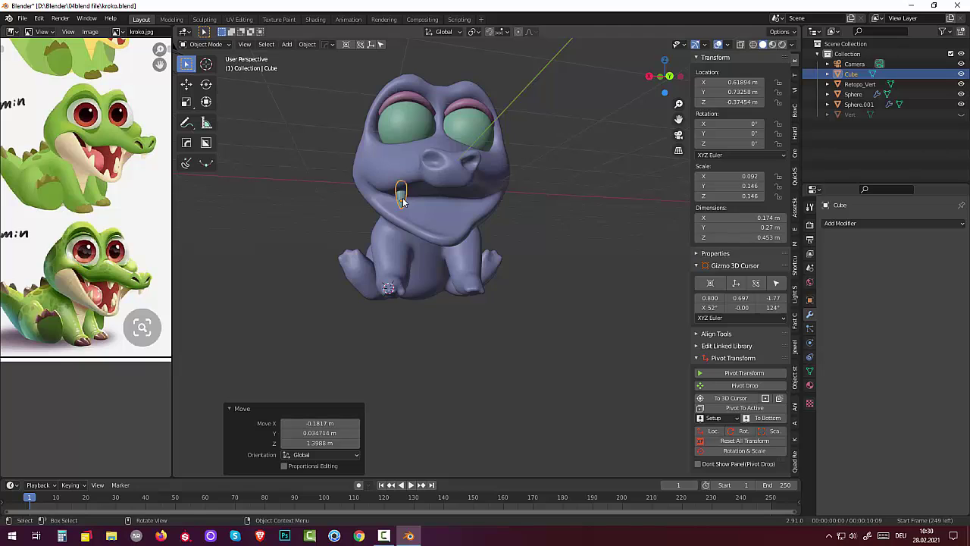
key(g)
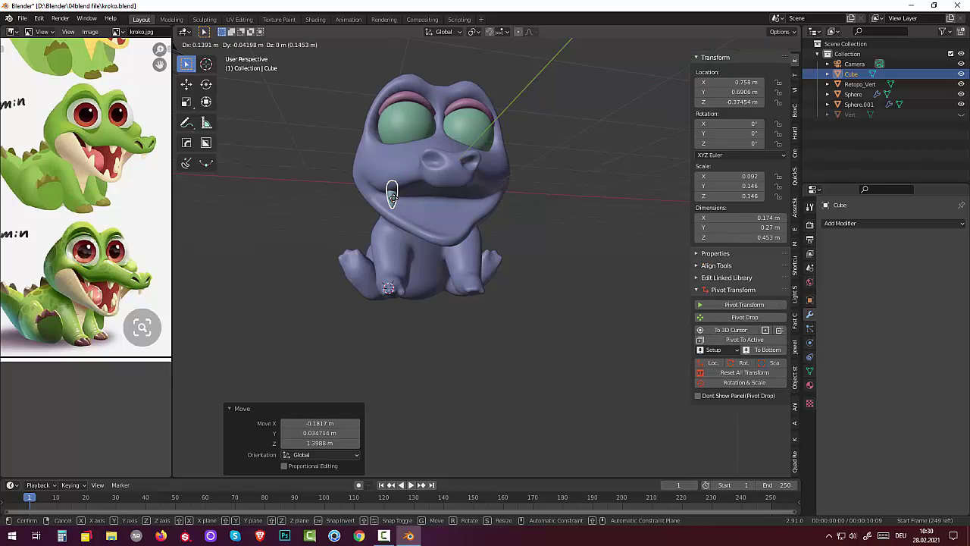
click(392, 195)
middle_drag(405, 199, 546, 223)
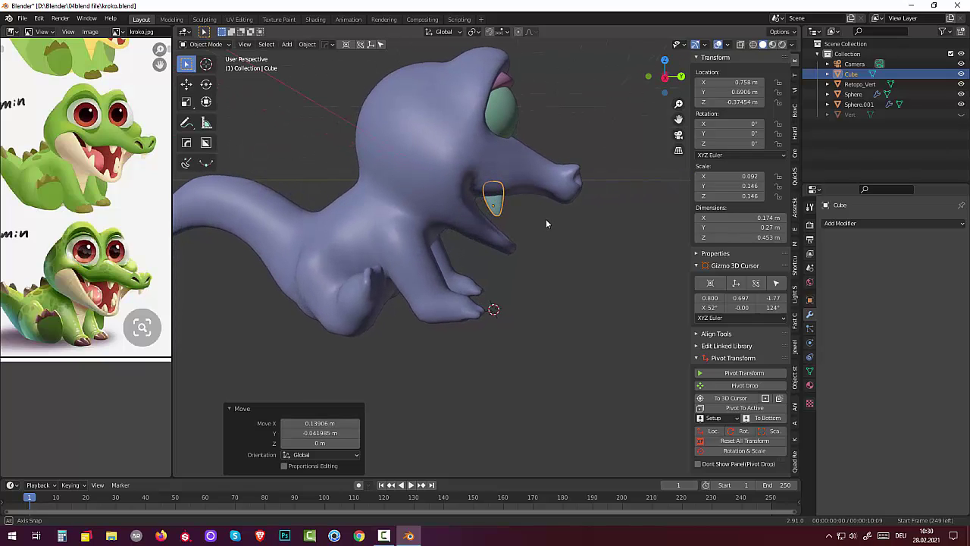
click(498, 204)
key(shift+d)
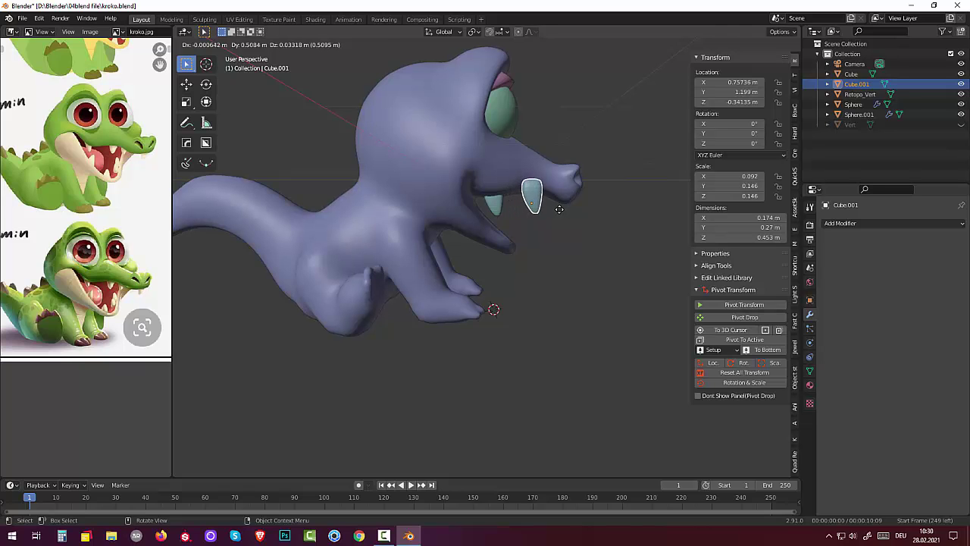
Step: Set the copied tooth Cube.001 further forward in the upper jaw
click(558, 209)
middle_drag(551, 212, 396, 219)
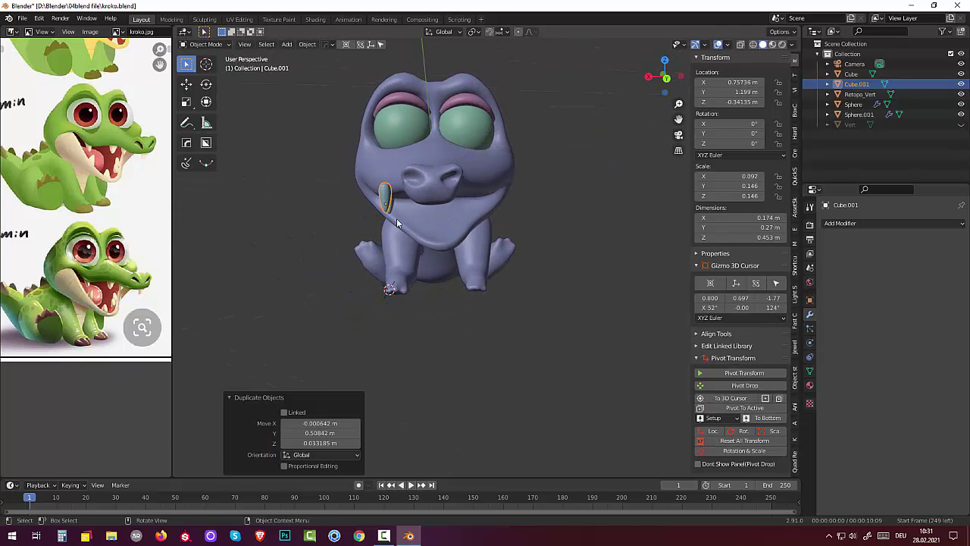
key(g)
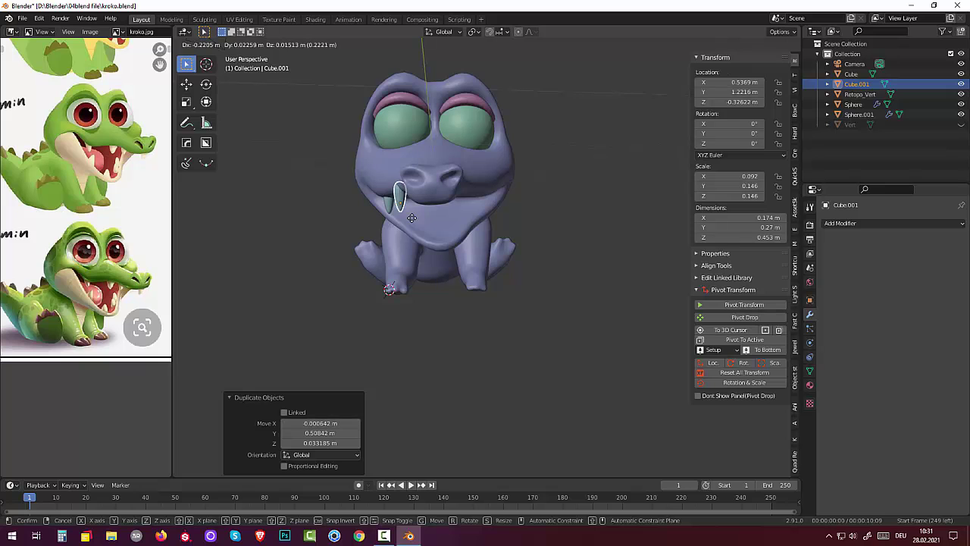
click(412, 218)
Step: Turn Cube.001 26.7° about Z and shrink it to 0.723
mouse_move(412, 218)
middle_down()
mouse_move(502, 210)
mouse_move(466, 267)
middle_up()
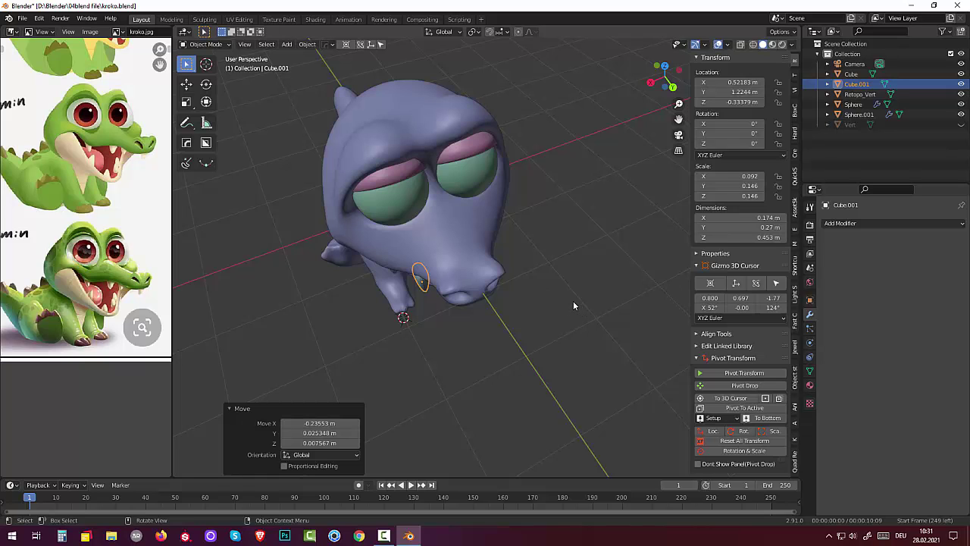
key(r)
key(z)
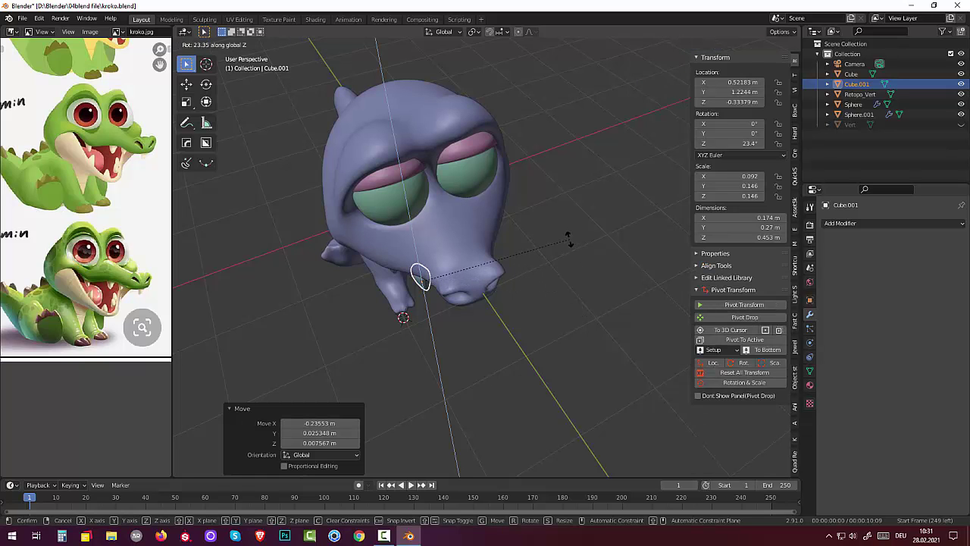
click(568, 239)
mouse_move(493, 223)
middle_down()
mouse_move(502, 187)
mouse_move(528, 164)
mouse_move(542, 169)
mouse_move(543, 191)
middle_up()
key(s)
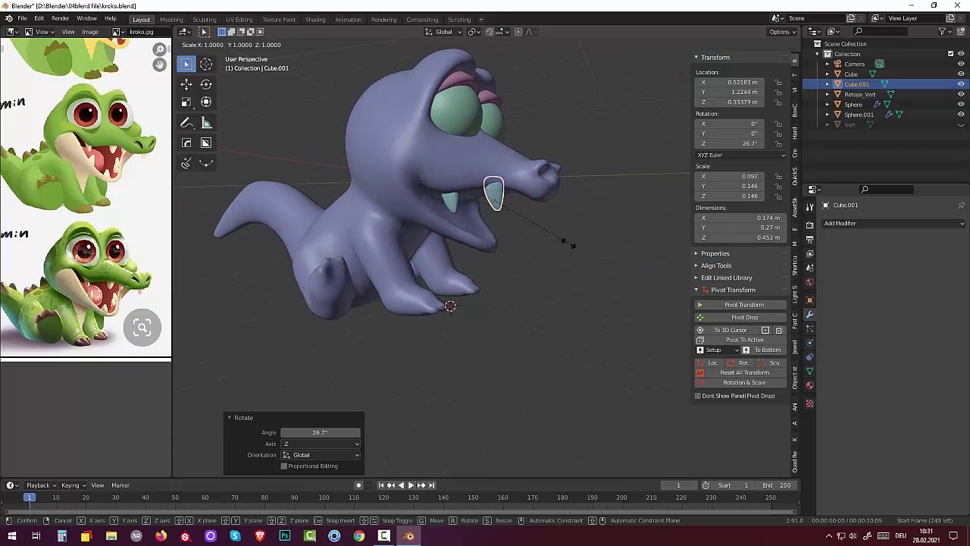
click(538, 242)
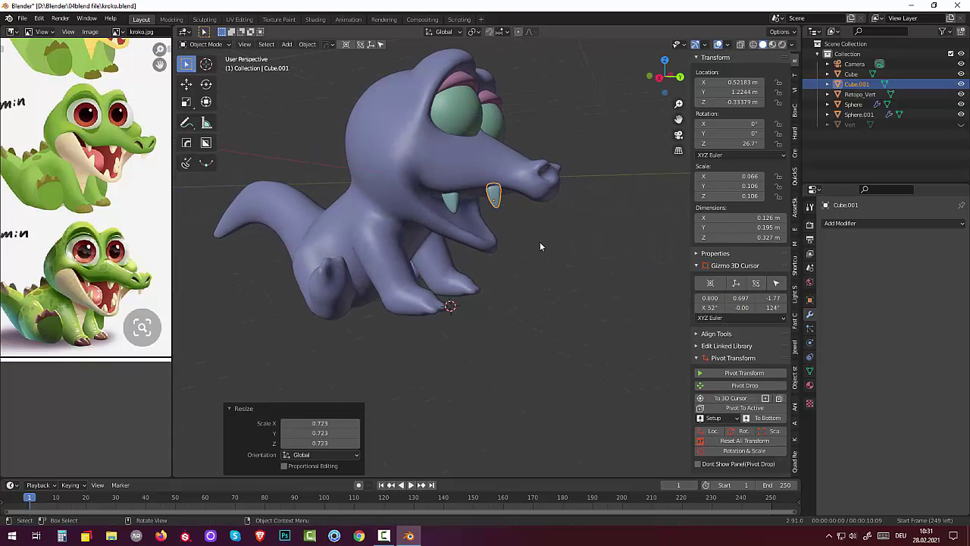
Step: Nudge the rear tooth and move the front tooth inward to refine their positions
click(452, 203)
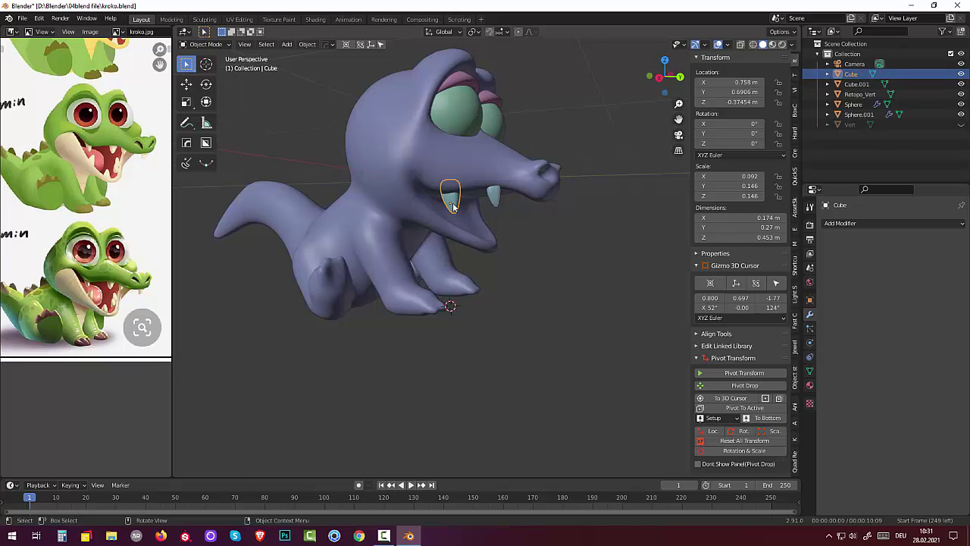
key(g)
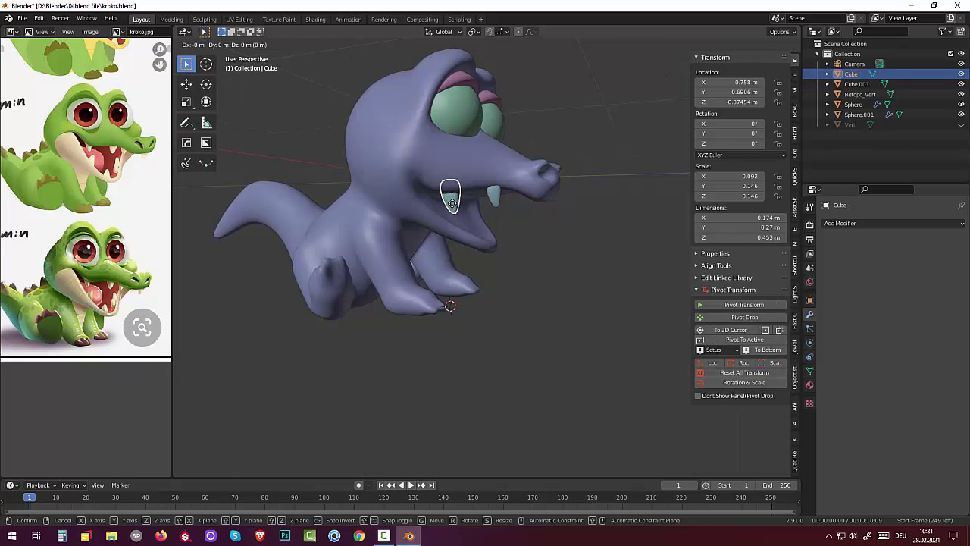
click(463, 204)
click(492, 196)
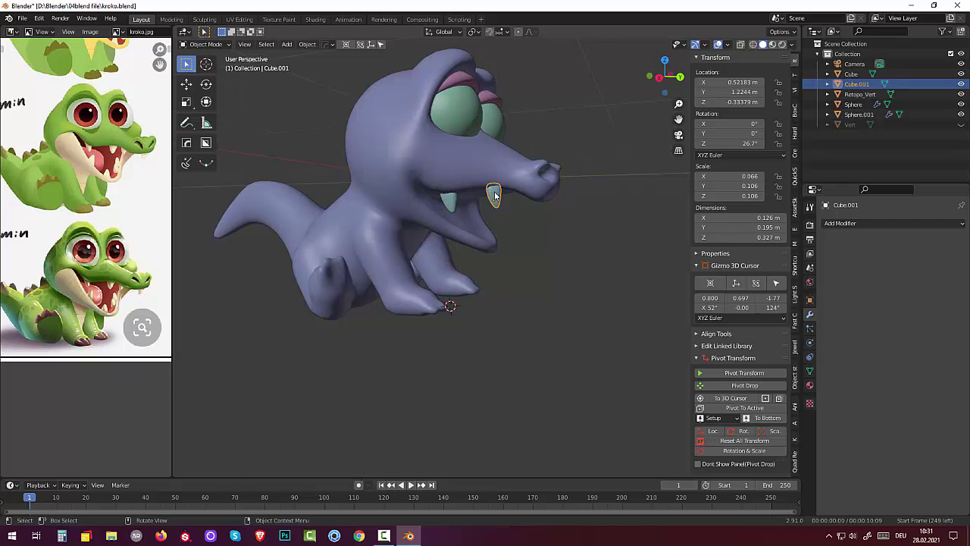
middle_drag(506, 204, 402, 192)
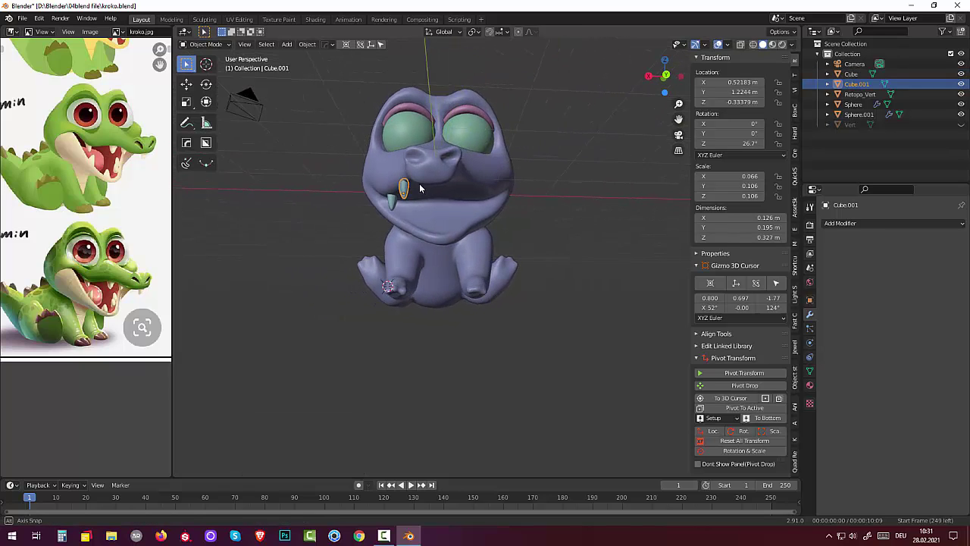
key(g)
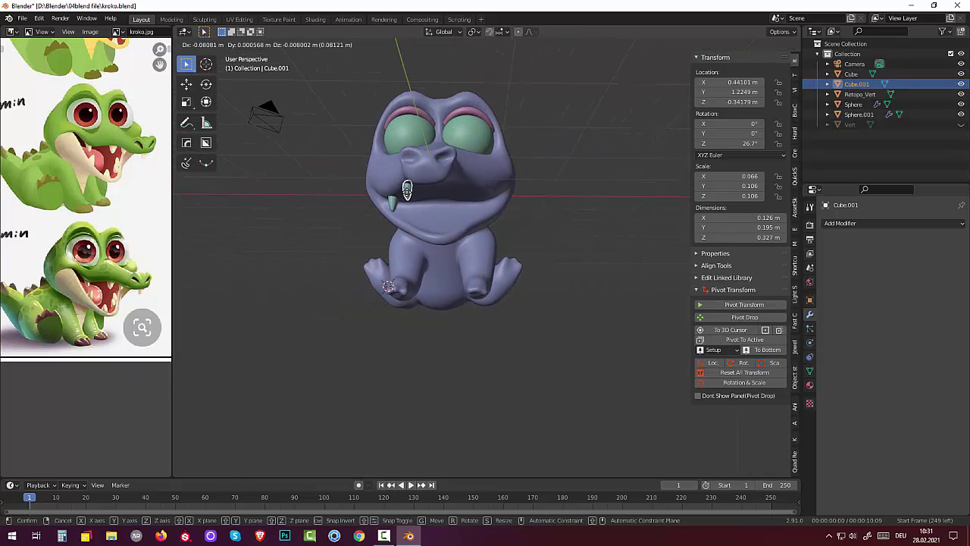
click(401, 195)
mouse_move(400, 196)
middle_down()
mouse_move(436, 220)
mouse_move(533, 221)
middle_up()
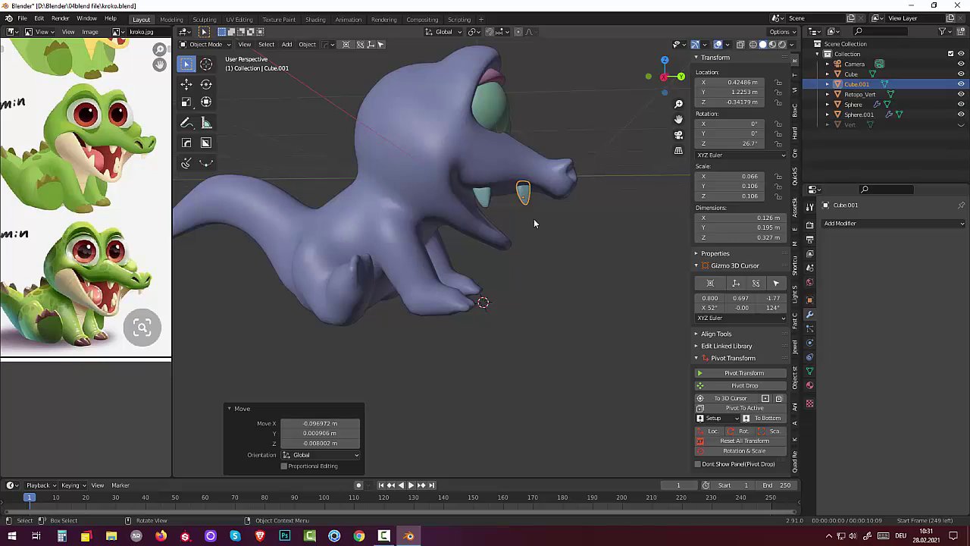
mouse_move(528, 225)
middle_down()
mouse_move(548, 215)
mouse_move(523, 222)
middle_up()
Step: Duplicate the front tooth as Cube.002, place it near the snout and tilt it
key(shift+d)
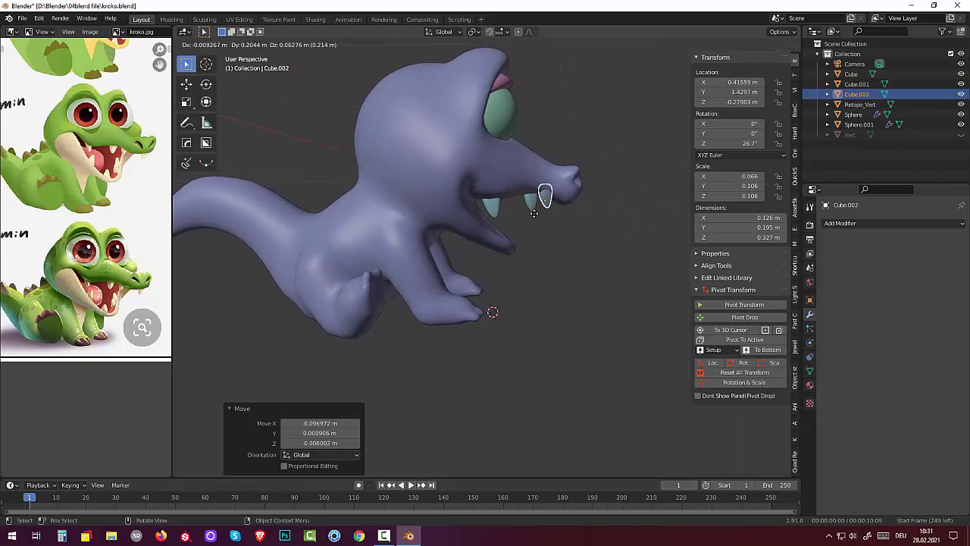
click(549, 217)
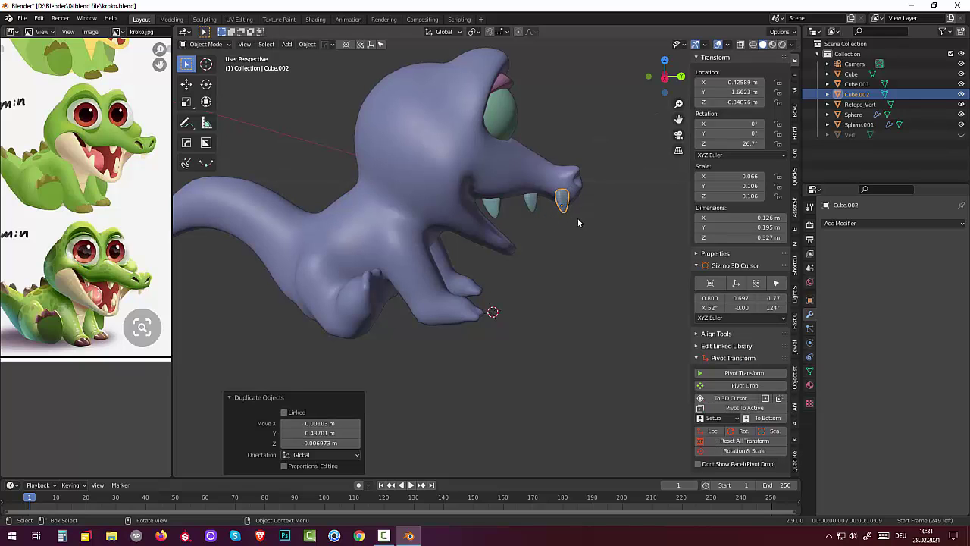
middle_drag(577, 217, 459, 210)
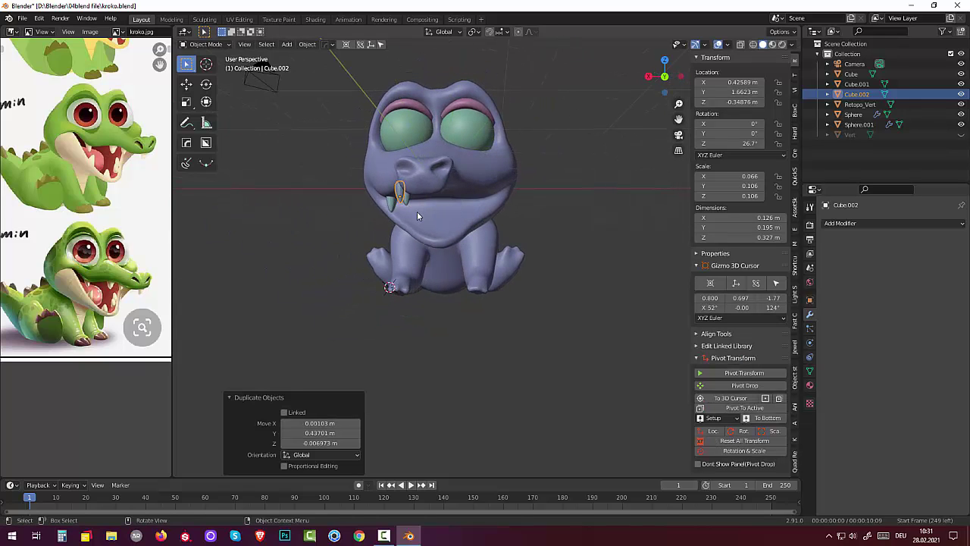
key(g)
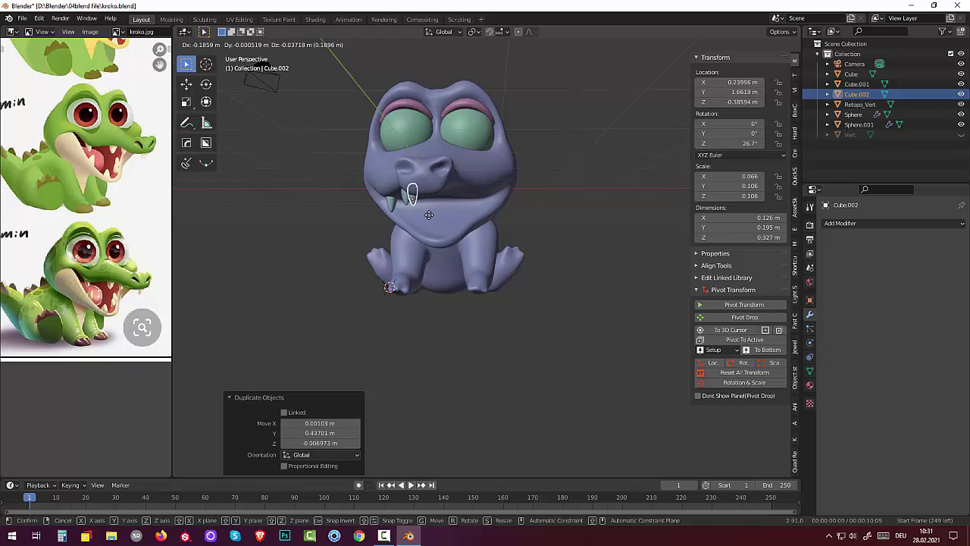
click(429, 213)
mouse_move(428, 213)
middle_down()
mouse_move(497, 203)
mouse_move(539, 213)
middle_up()
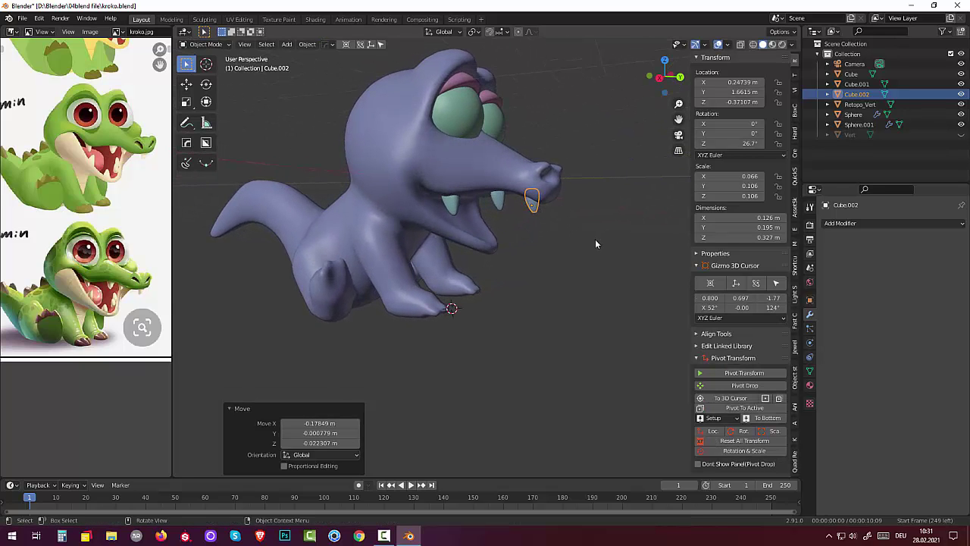
key(r)
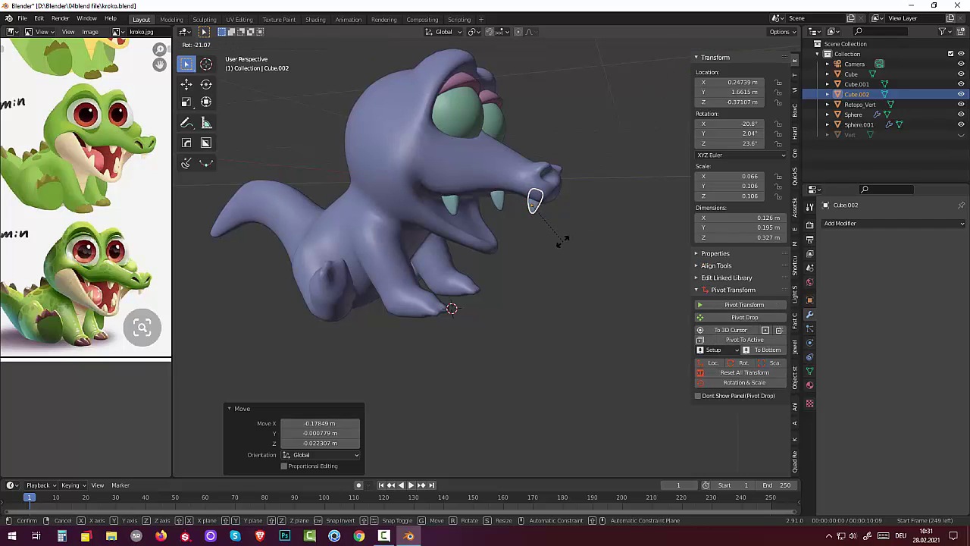
click(557, 239)
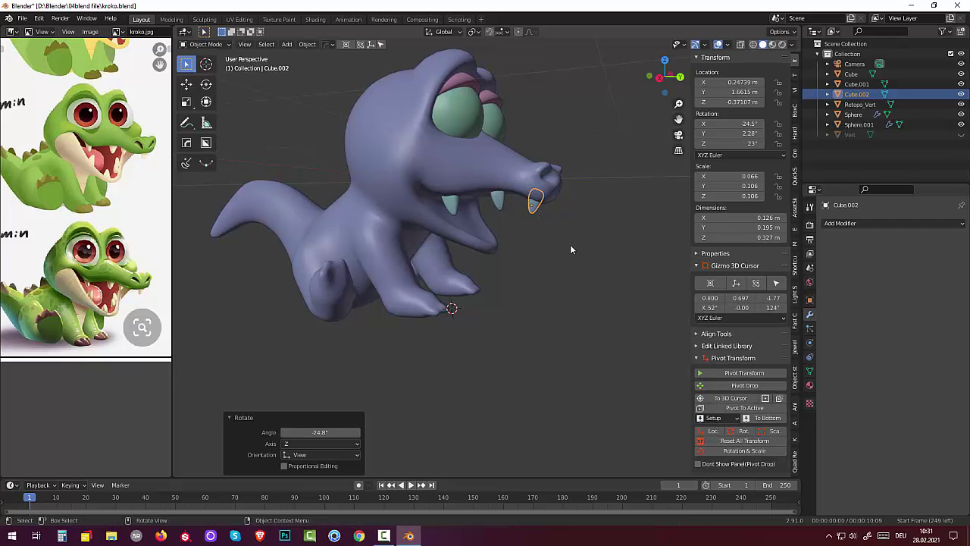
Step: Select the front upper tooth and duplicate it as Cube.003 for the lower jaw
click(564, 254)
mouse_move(582, 255)
middle_down()
mouse_move(604, 240)
mouse_move(580, 241)
middle_up()
click(473, 190)
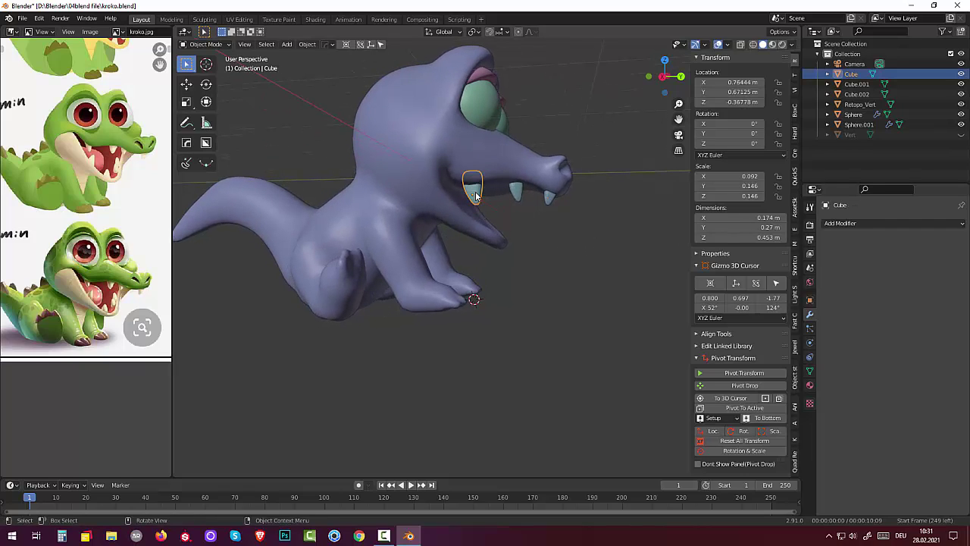
shift+click(517, 194)
shift+click(548, 199)
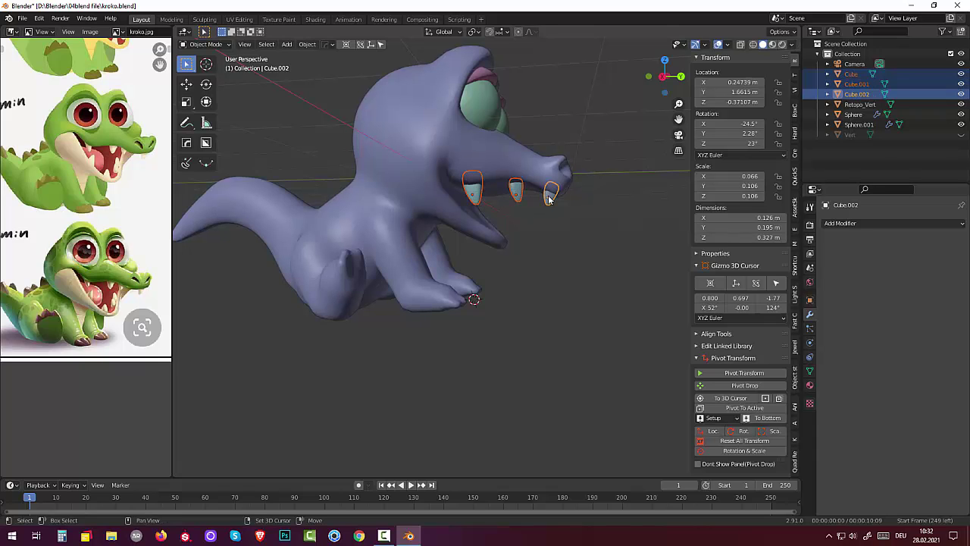
middle_drag(546, 203, 418, 230)
click(492, 233)
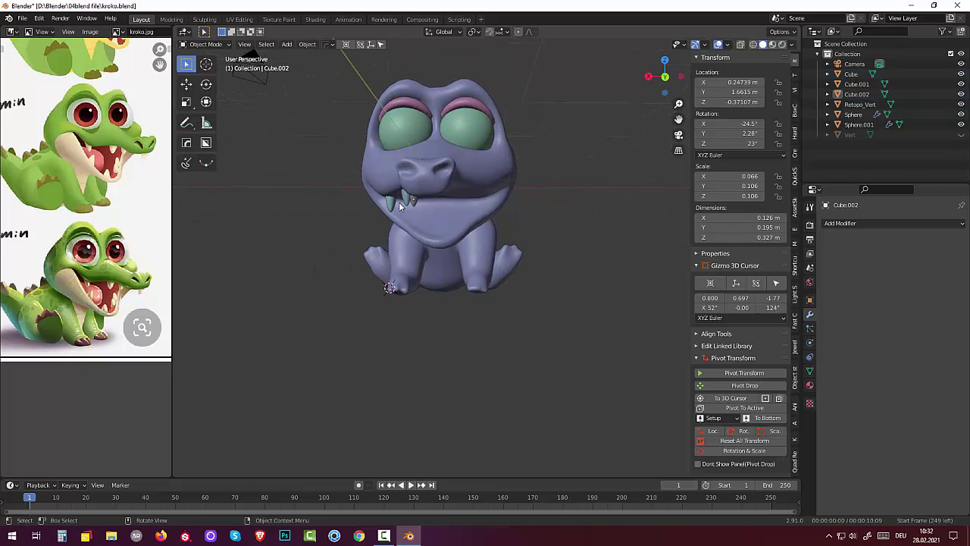
click(391, 201)
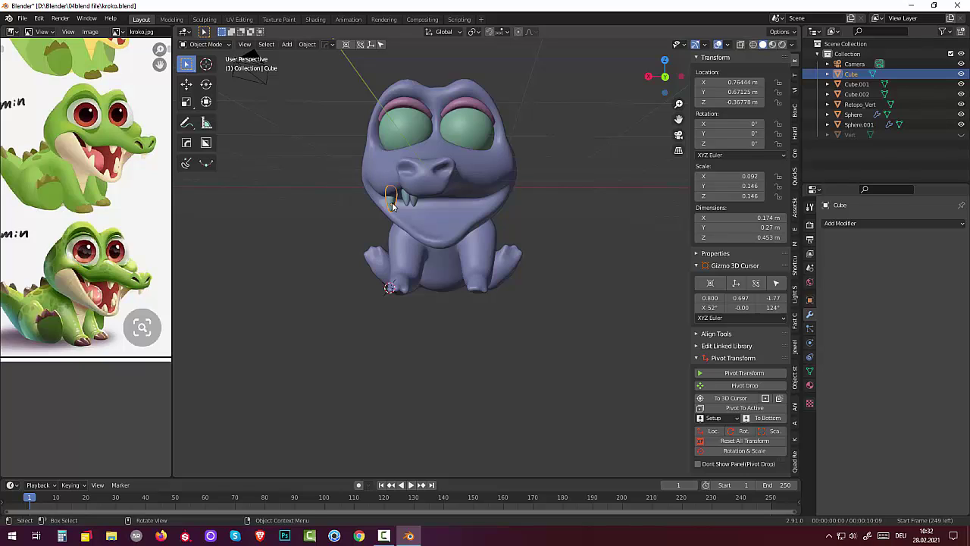
key(shift+d)
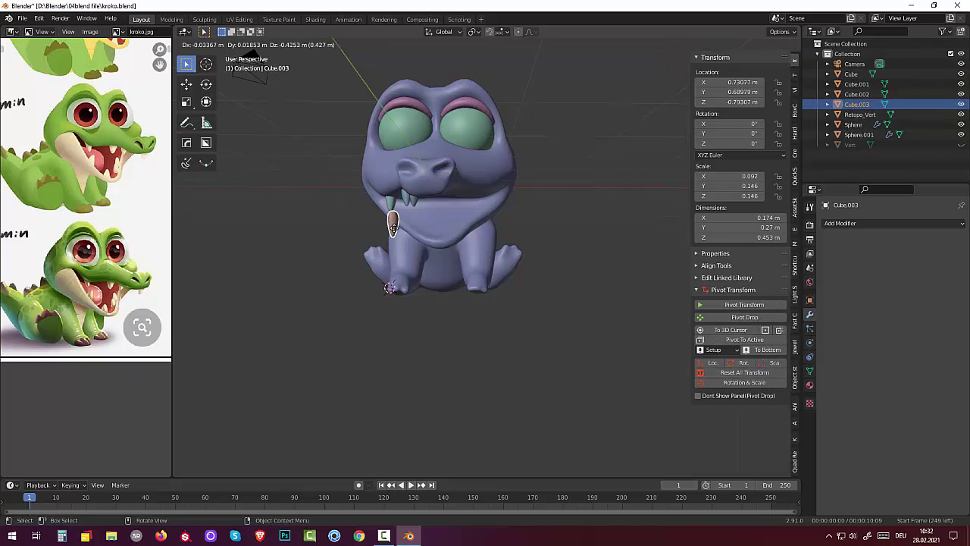
Step: Place Cube.003 below the upper teeth and flip it 180° about Z
click(393, 226)
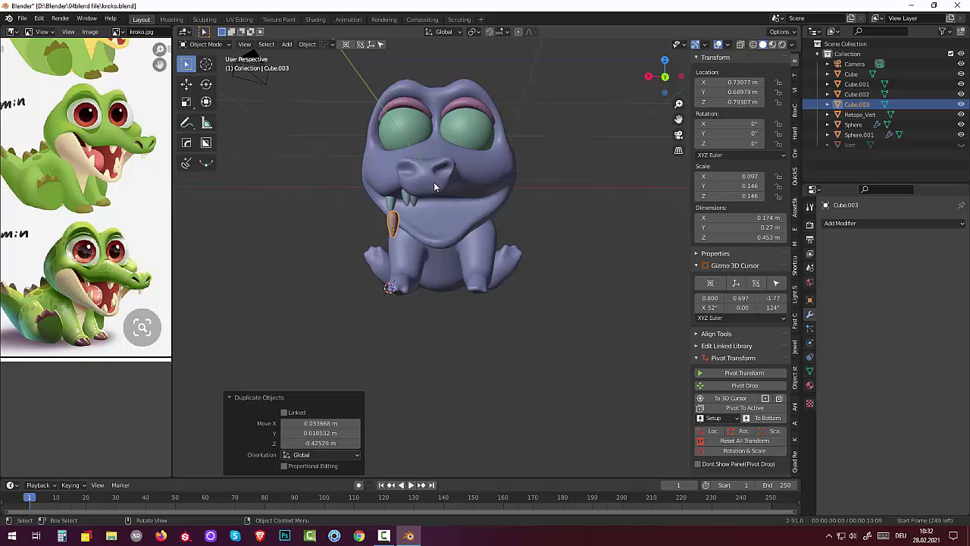
key(r)
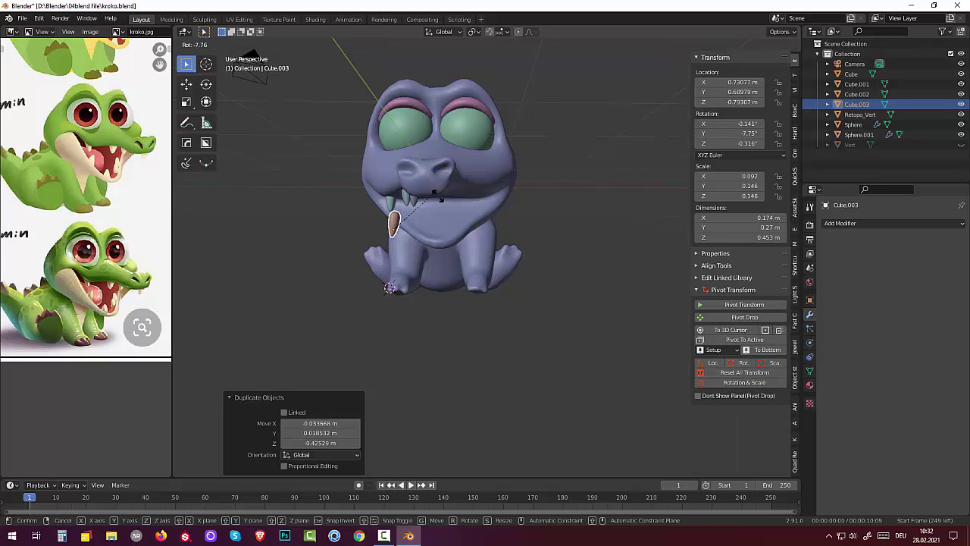
click(379, 255)
middle_drag(379, 255, 497, 258)
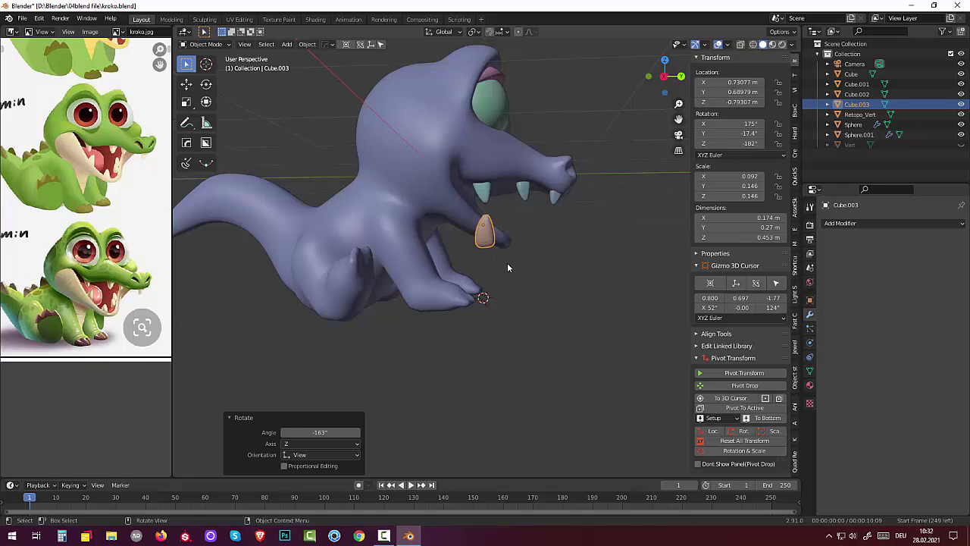
key(r)
key(z)
key(1)
key(8)
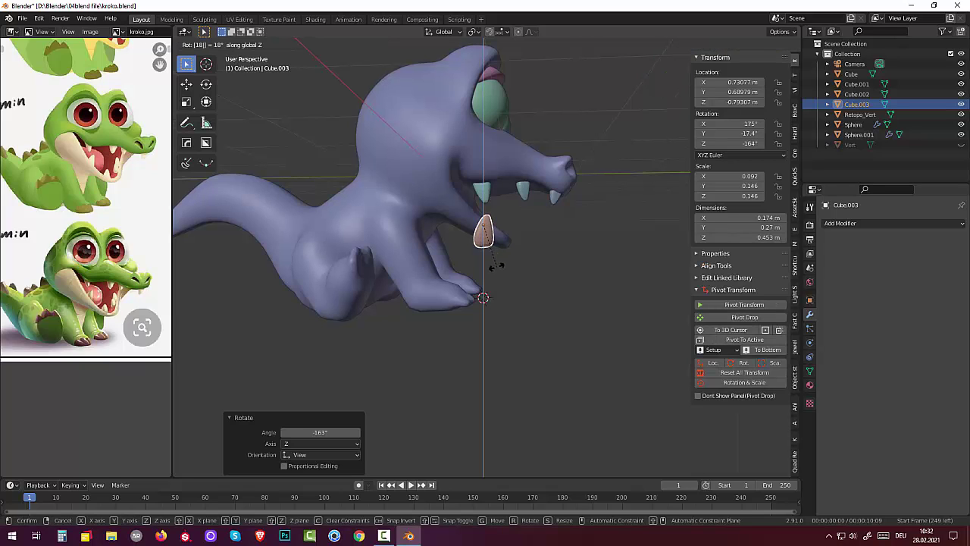
key(0)
key(Return)
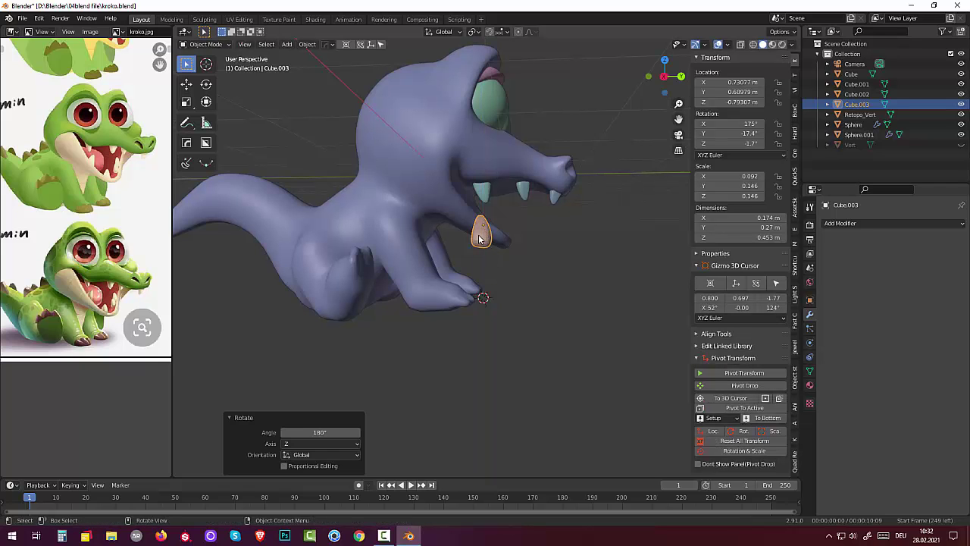
Step: Tilt the lower tooth and shrink it to about three quarters size
middle_drag(479, 240, 492, 287)
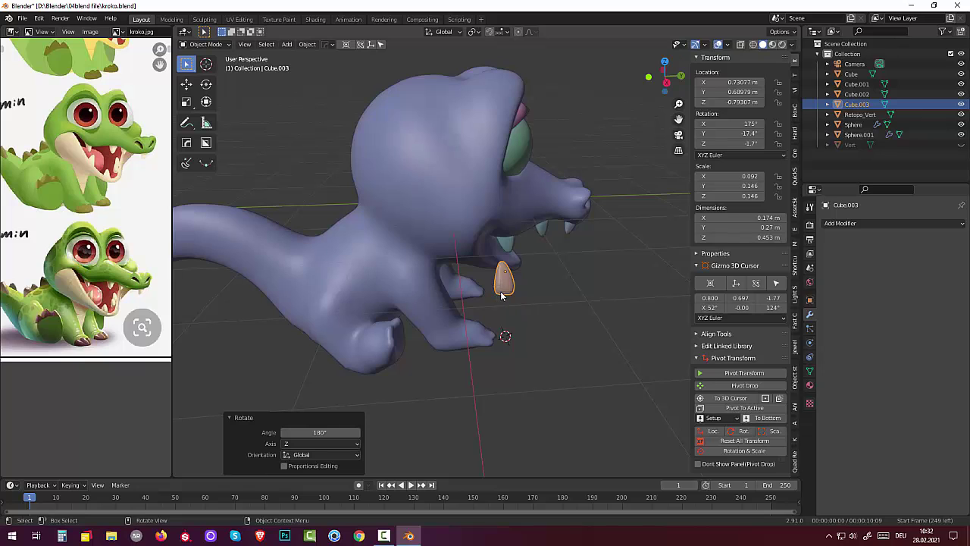
click(500, 294)
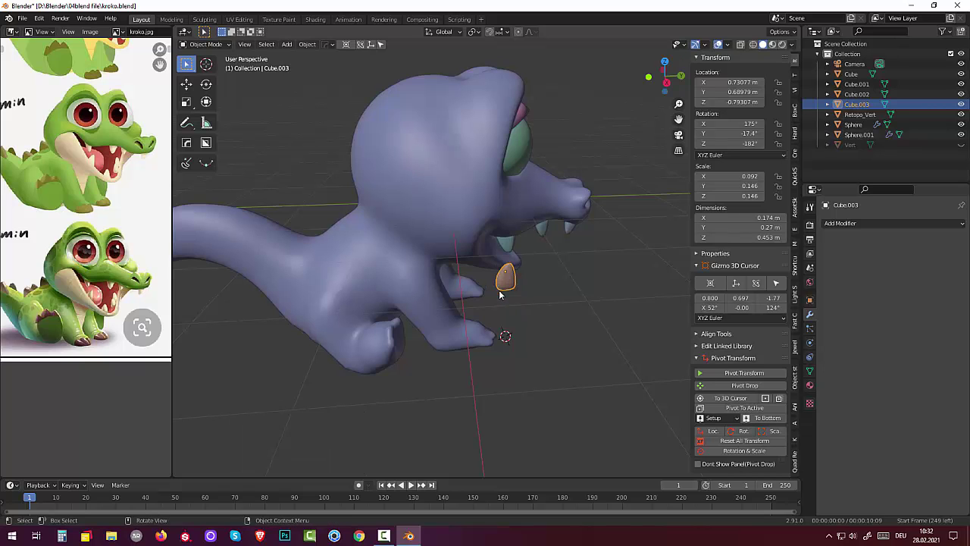
middle_drag(501, 295, 490, 253)
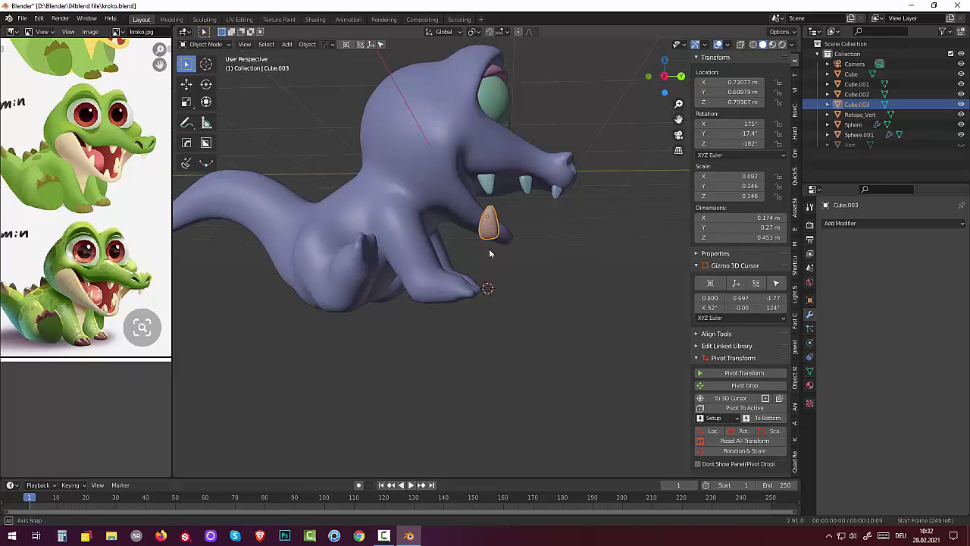
key(r)
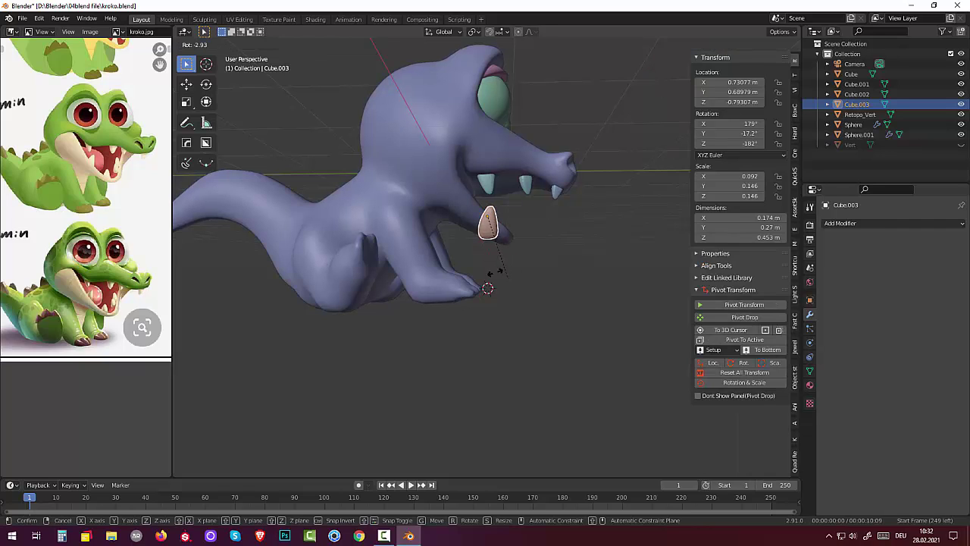
click(481, 272)
key(s)
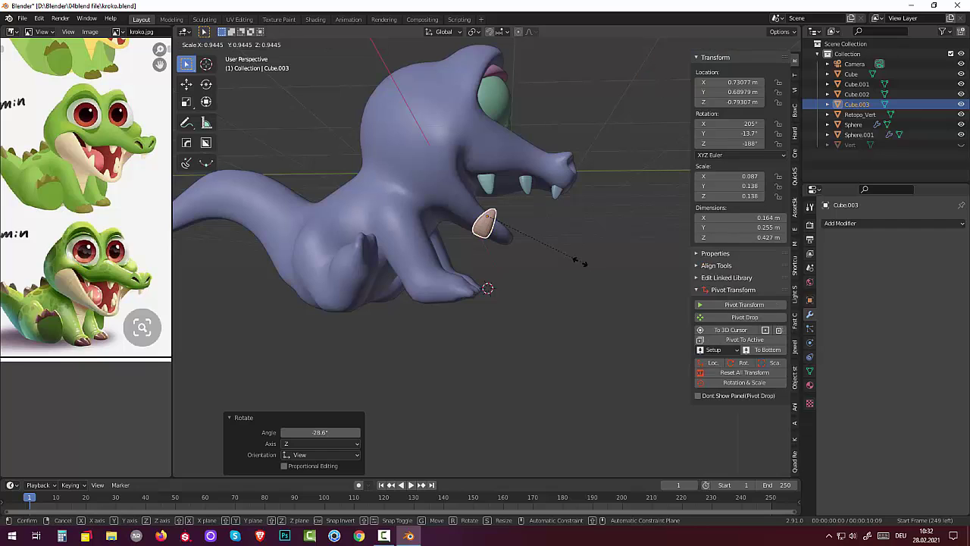
click(552, 265)
Step: Raise the lower tooth into the jaw and tilt it 15 degrees
mouse_move(551, 265)
middle_down()
mouse_move(489, 268)
mouse_move(433, 287)
middle_up()
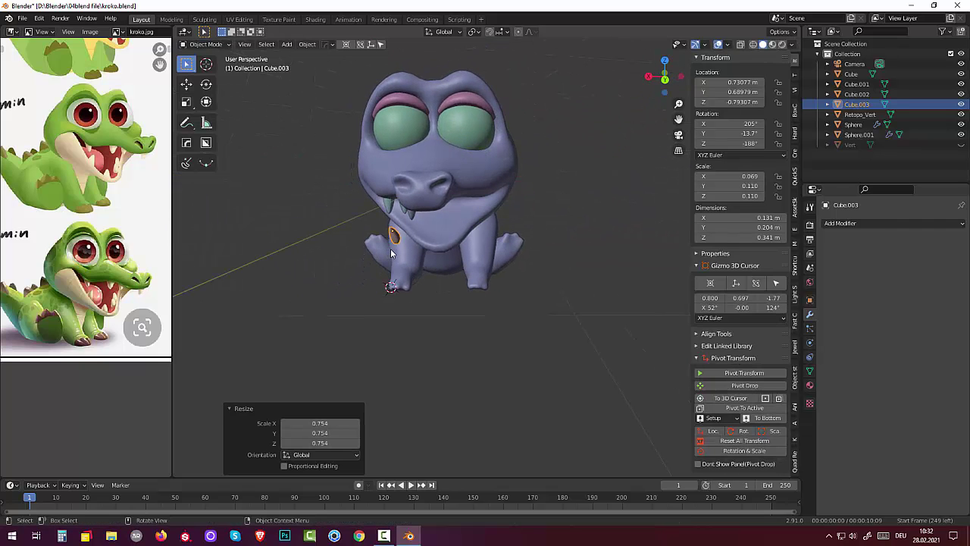
key(g)
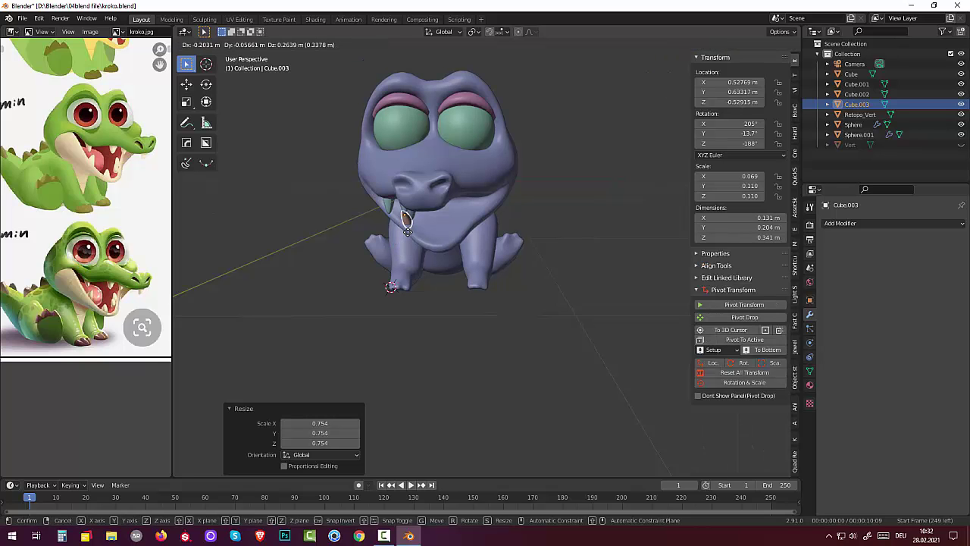
click(404, 230)
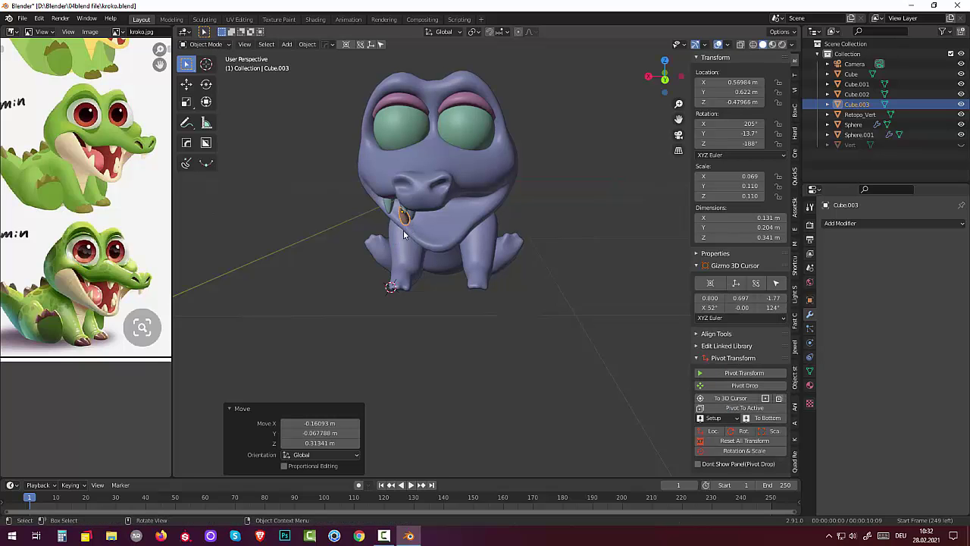
mouse_move(403, 230)
middle_down()
mouse_move(462, 213)
mouse_move(506, 214)
mouse_move(476, 235)
middle_up()
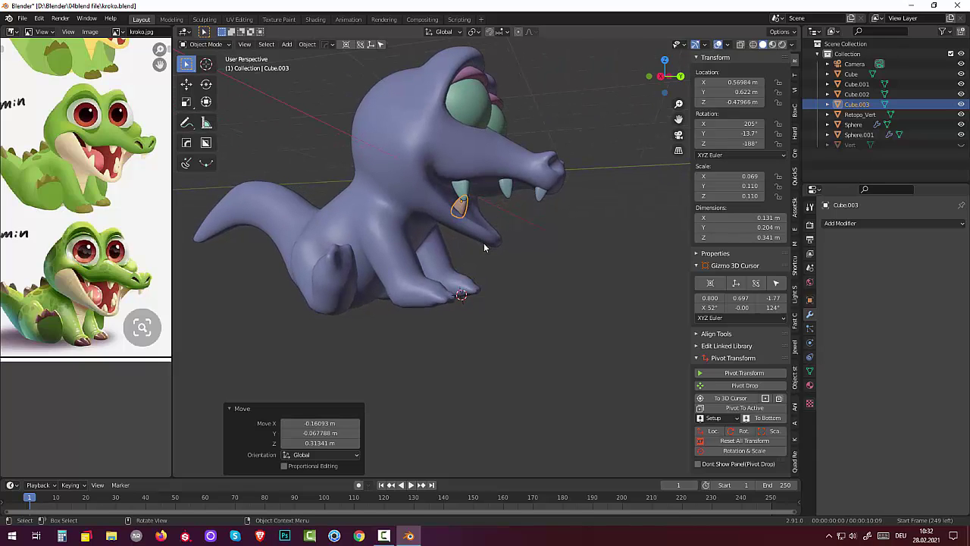
key(g)
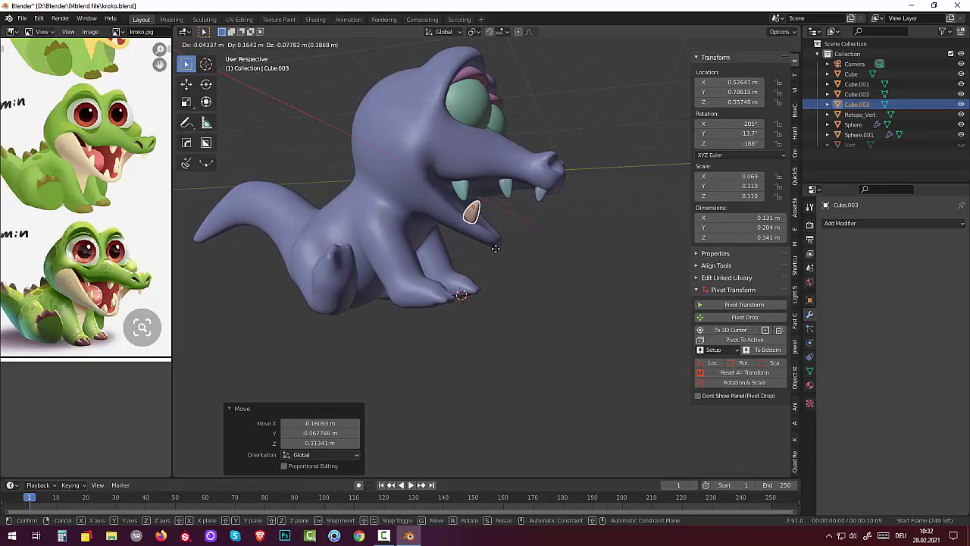
click(495, 247)
mouse_move(495, 248)
middle_down()
mouse_move(436, 262)
mouse_move(446, 266)
middle_up()
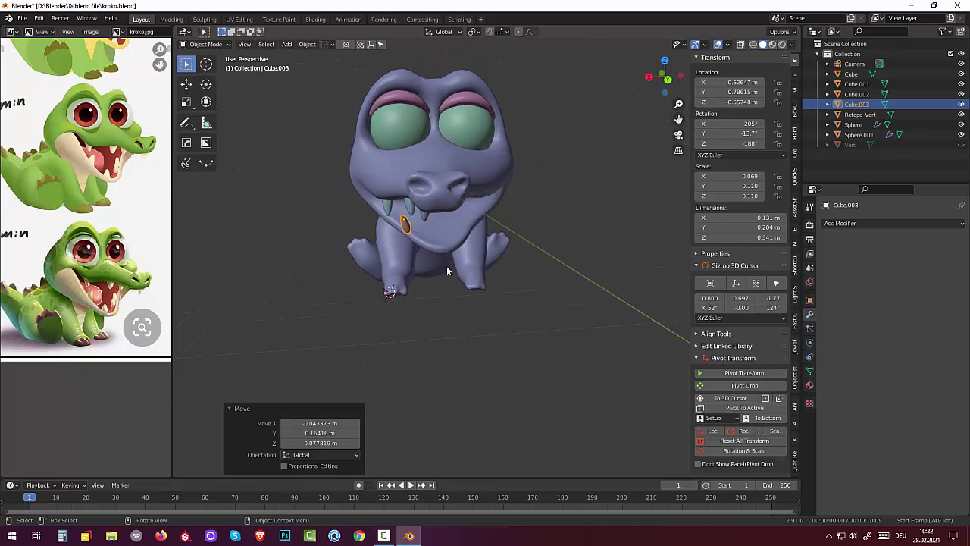
key(r)
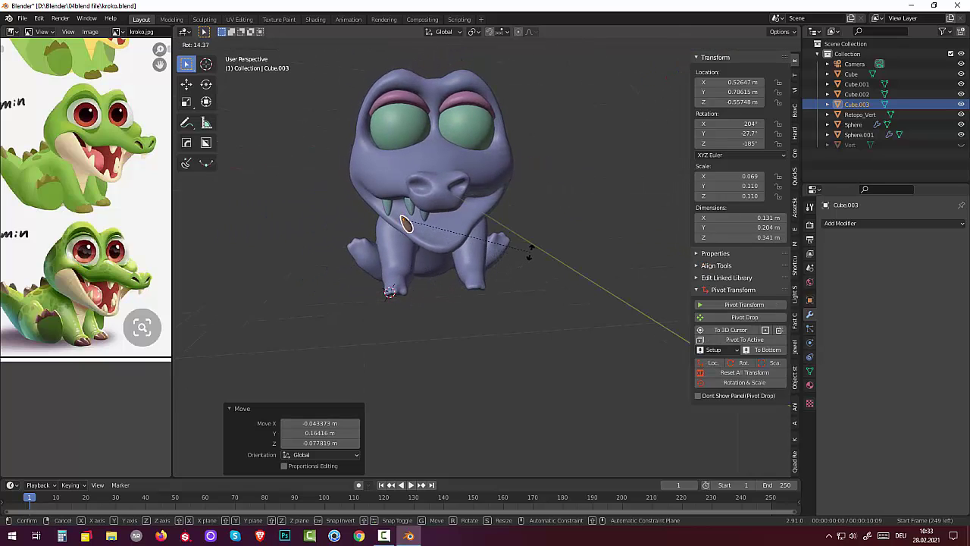
click(529, 250)
Step: Turn the lower tooth about Z and shift it slightly
mouse_move(503, 244)
middle_down()
mouse_move(450, 188)
mouse_move(404, 168)
mouse_move(394, 213)
mouse_move(457, 195)
mouse_move(512, 231)
middle_up()
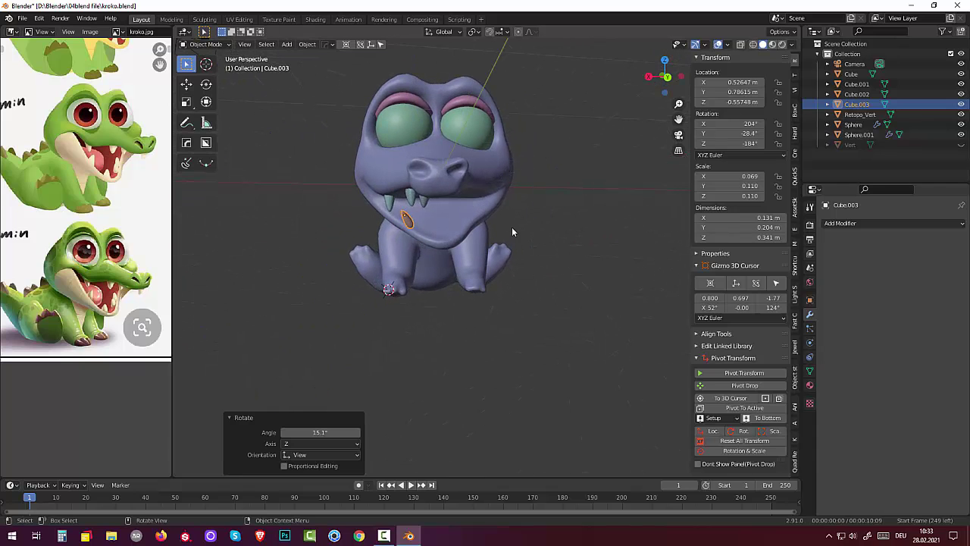
key(r)
key(z)
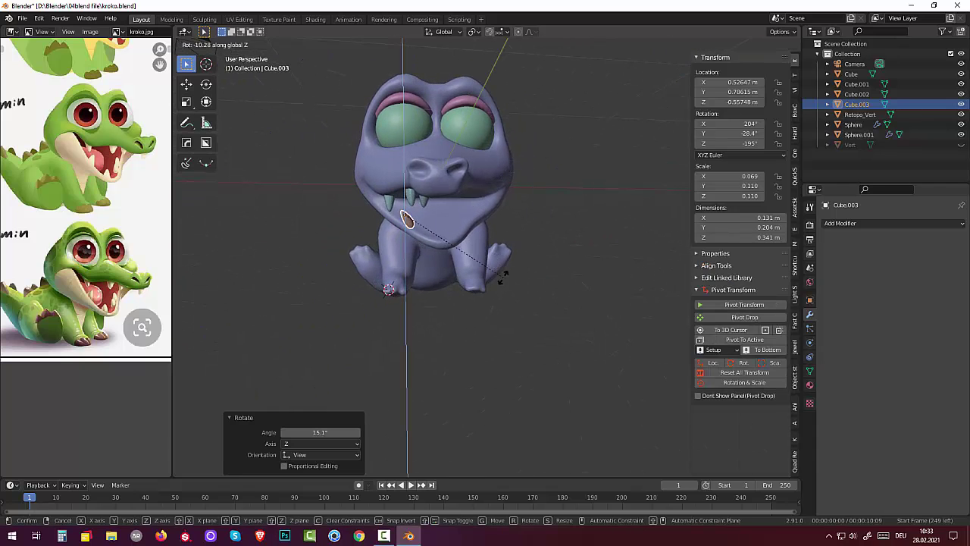
click(598, 195)
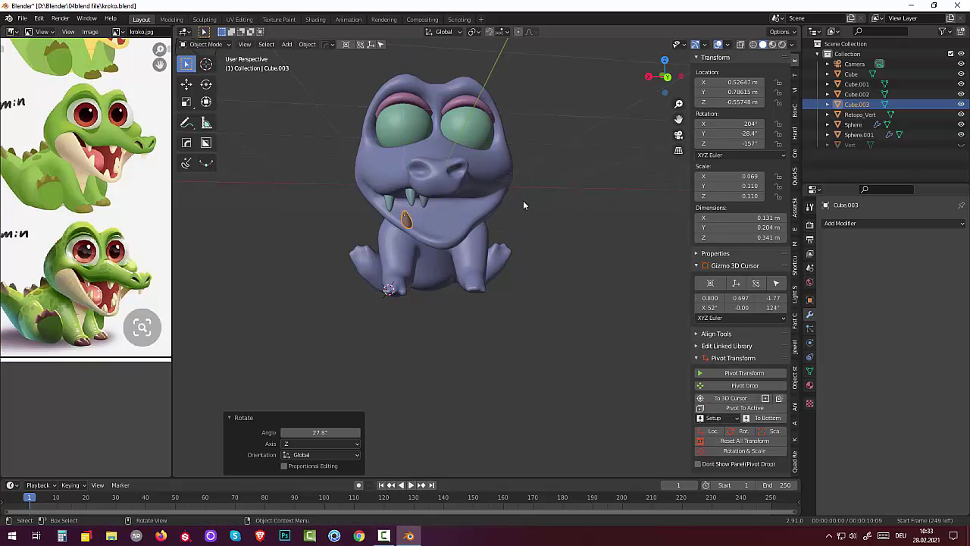
mouse_move(523, 201)
middle_down()
mouse_move(554, 117)
mouse_move(620, 126)
mouse_move(614, 194)
mouse_move(576, 219)
mouse_move(503, 213)
middle_up()
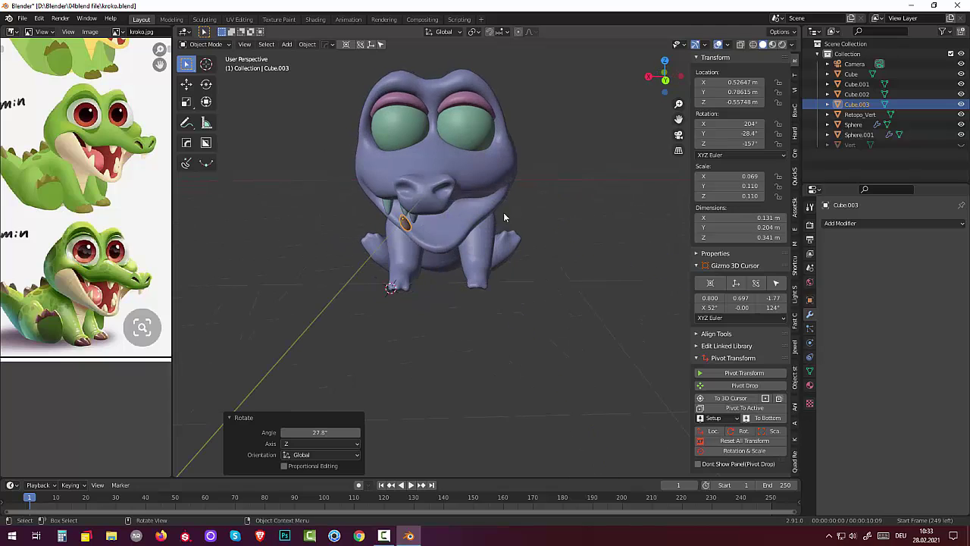
key(g)
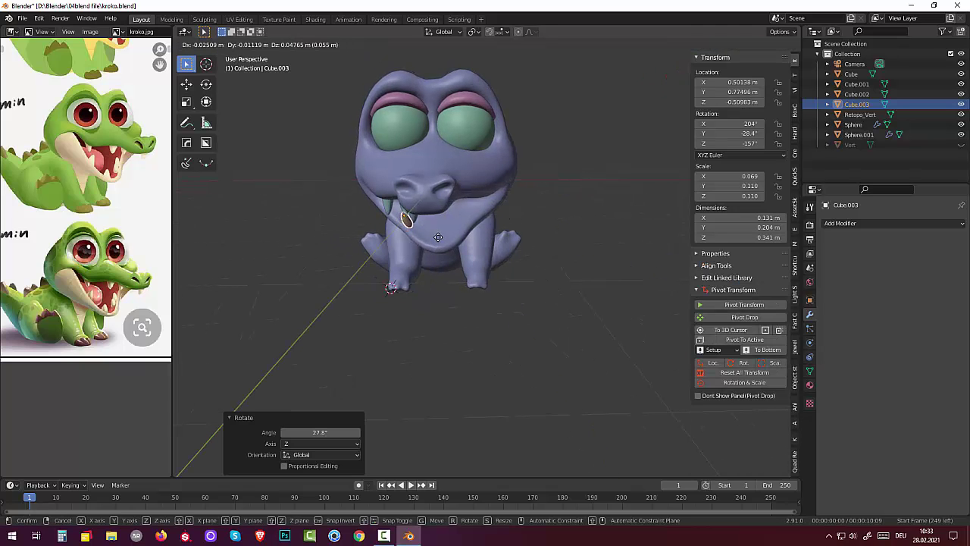
click(437, 240)
Step: Lower the tooth vertically to seat it on the lower jaw, then reselect it
middle_drag(437, 239, 386, 222)
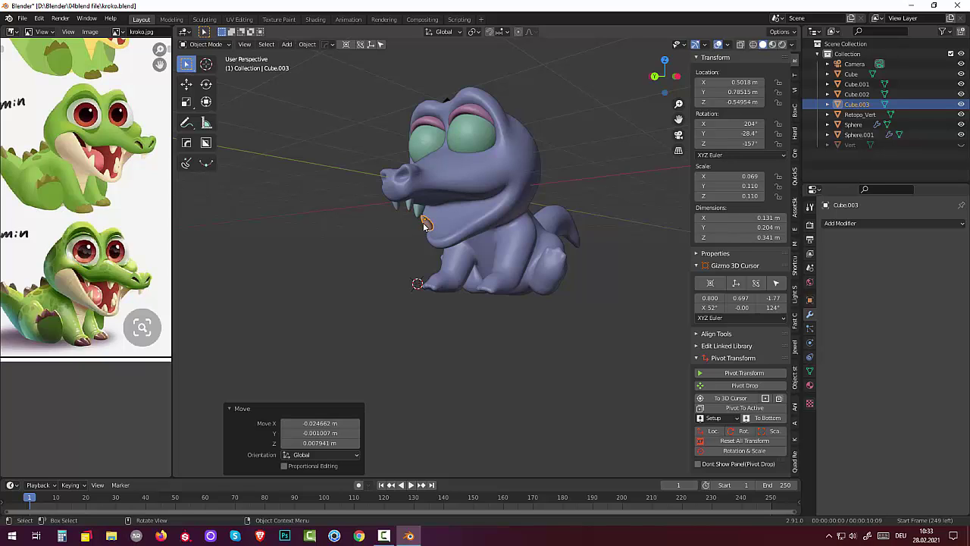
key(g)
key(z)
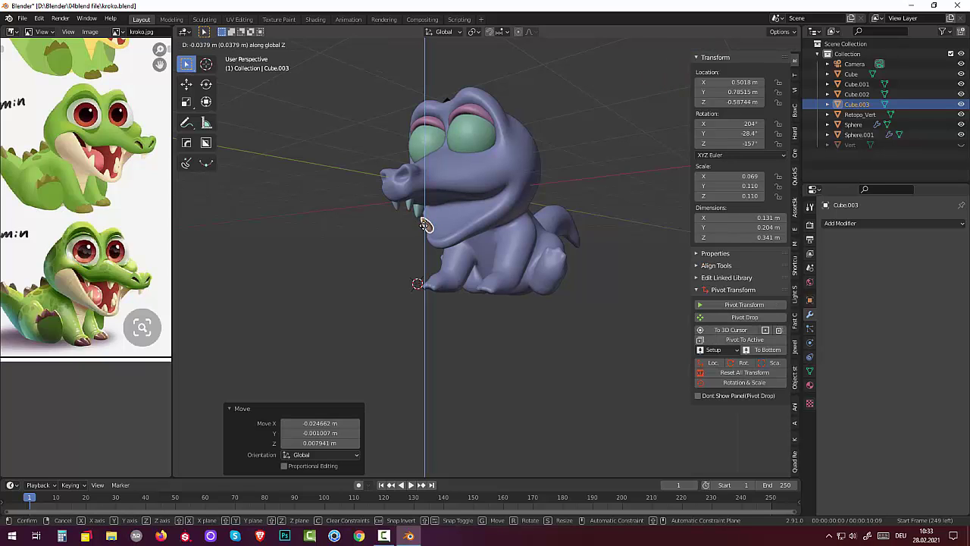
click(426, 228)
mouse_move(427, 227)
middle_down()
mouse_move(534, 210)
mouse_move(573, 218)
mouse_move(573, 228)
mouse_move(481, 247)
middle_up()
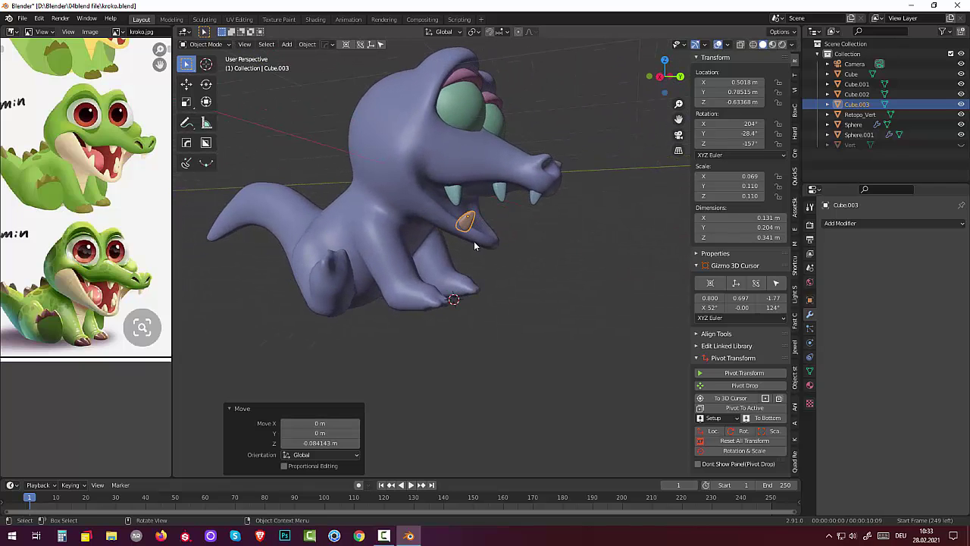
key(g)
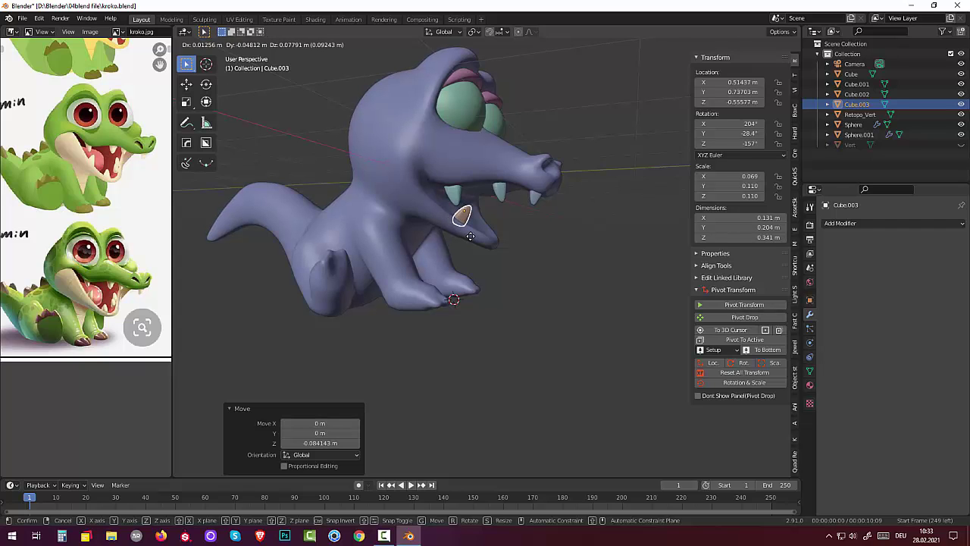
click(470, 237)
mouse_move(457, 244)
middle_down()
mouse_move(405, 244)
mouse_move(467, 253)
mouse_move(452, 241)
middle_up()
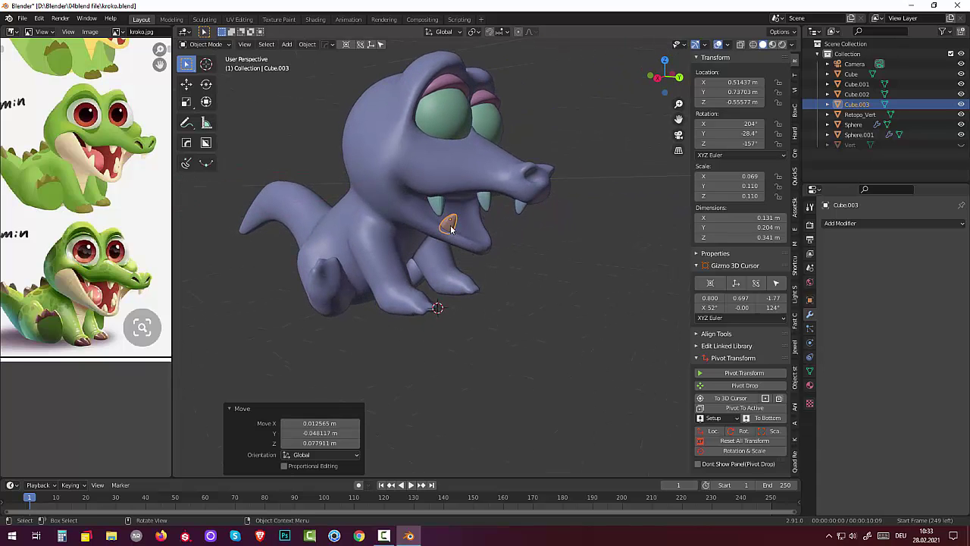
click(451, 228)
click(448, 227)
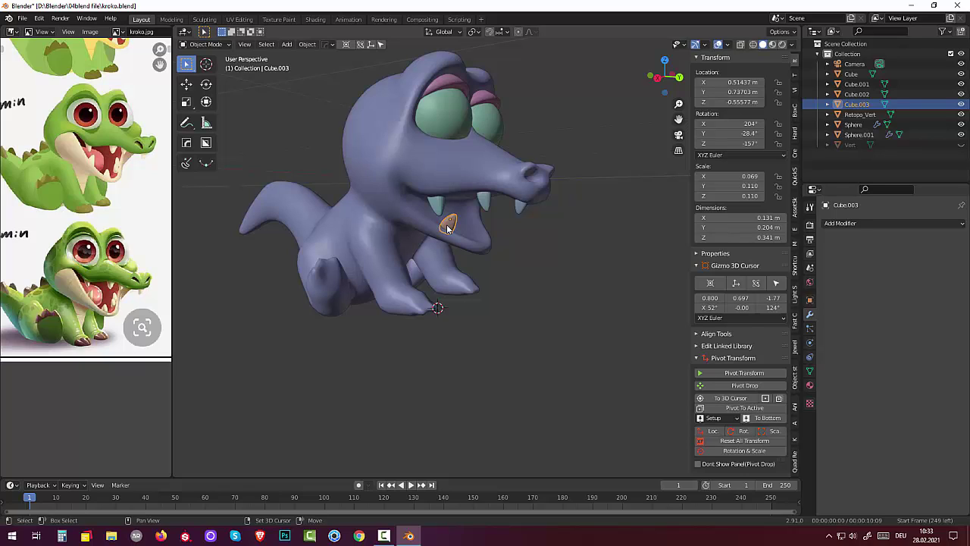
Step: Duplicate the lower tooth as Cube.004 and shrink the copy to 0.78
key(shift+d)
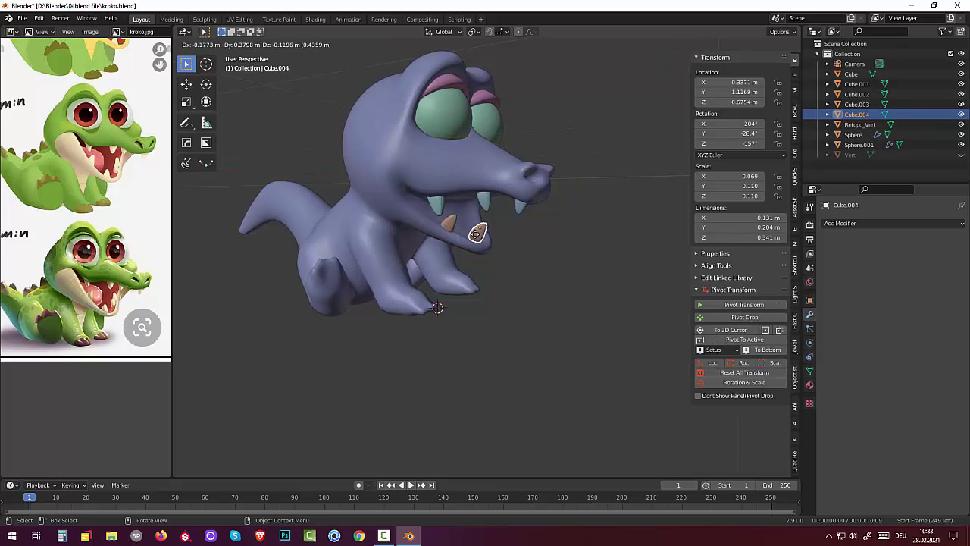
click(475, 237)
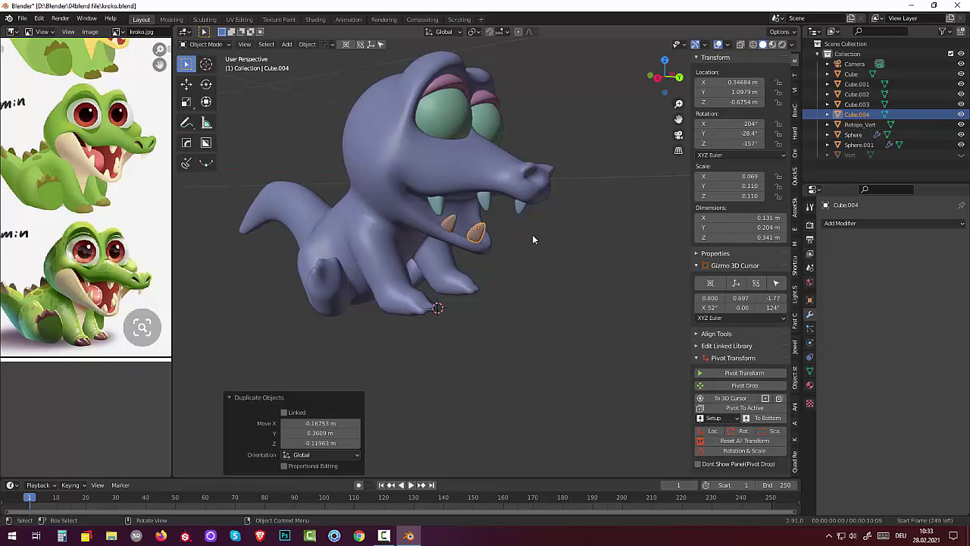
key(s)
click(515, 242)
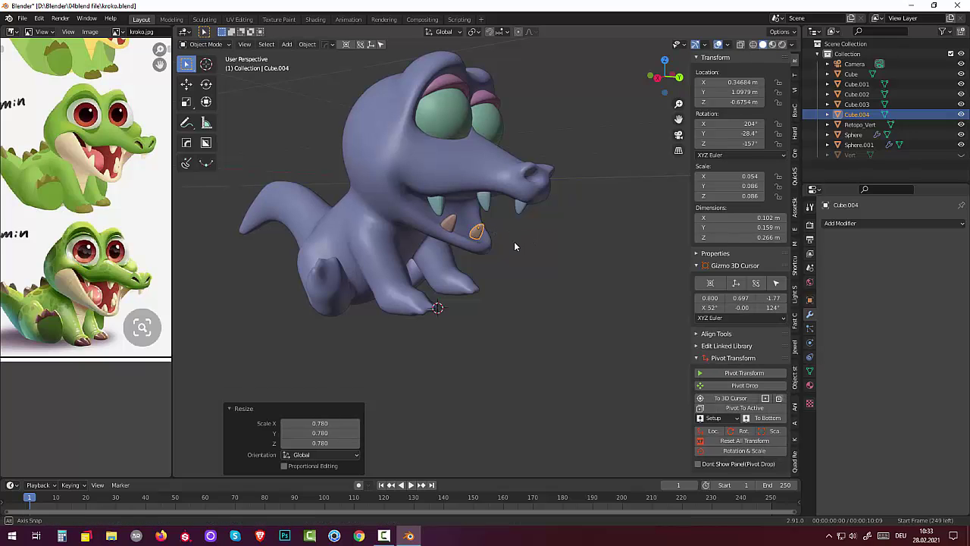
middle_drag(514, 241, 423, 240)
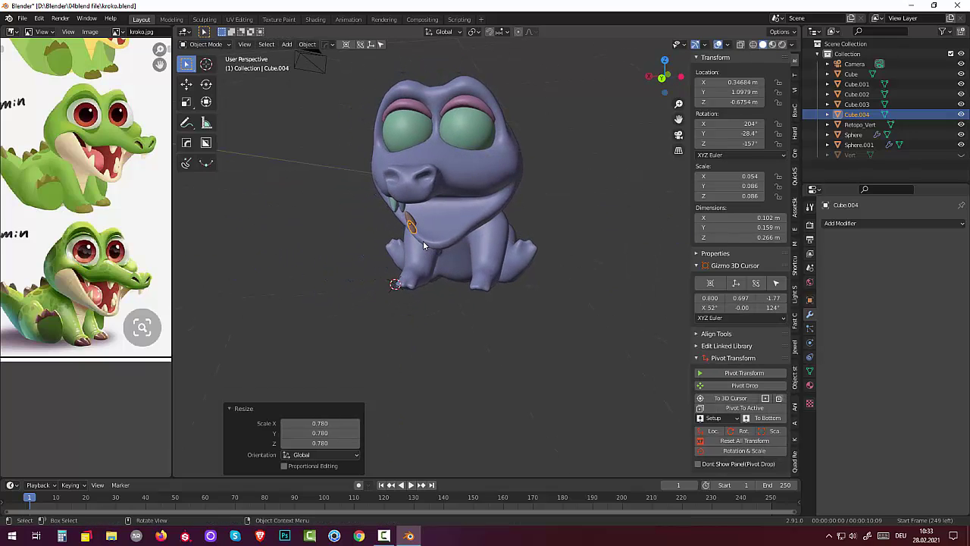
key(g)
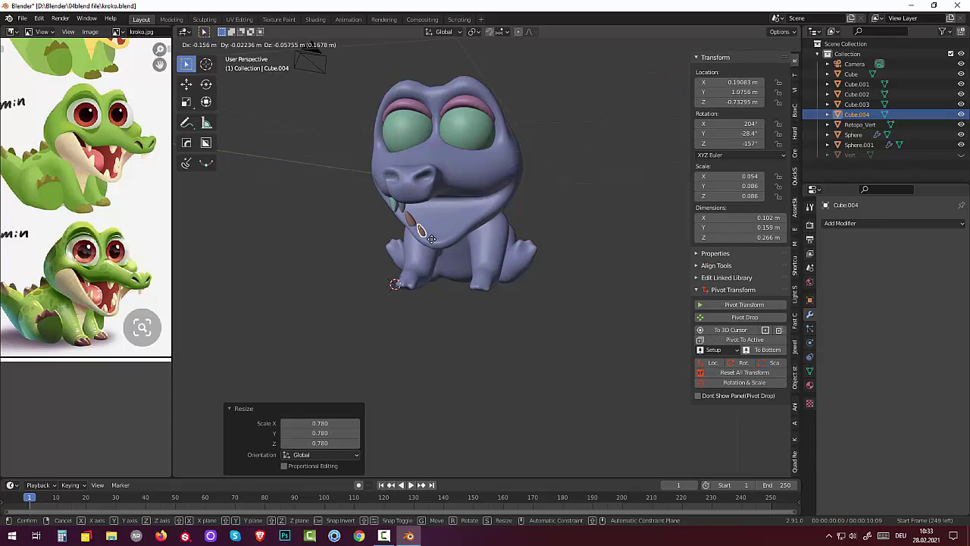
click(431, 241)
Step: Move Cube.004 into place beside the first lower tooth
mouse_move(433, 241)
middle_down()
mouse_move(497, 203)
mouse_move(527, 210)
middle_up()
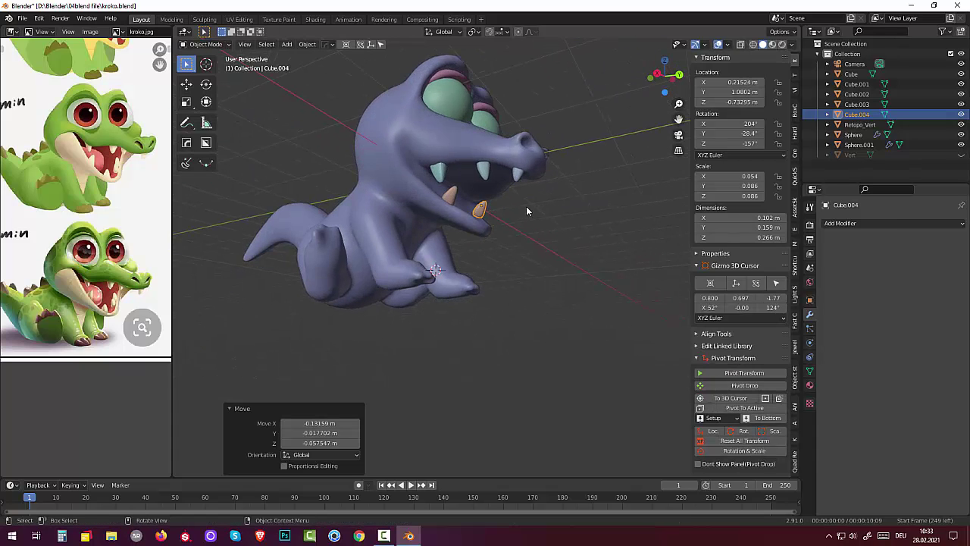
key(g)
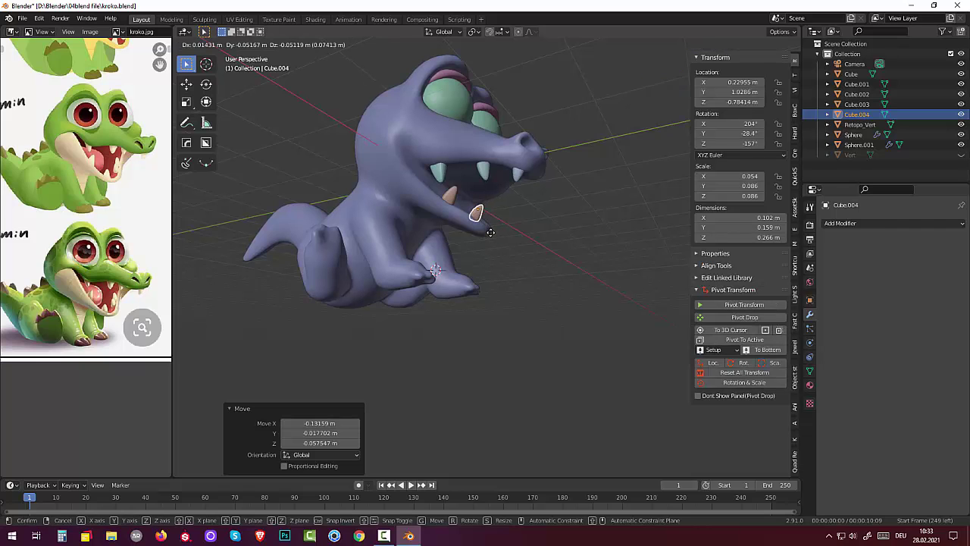
click(489, 232)
mouse_move(479, 245)
middle_down()
mouse_move(396, 280)
mouse_move(406, 281)
middle_up()
key(g)
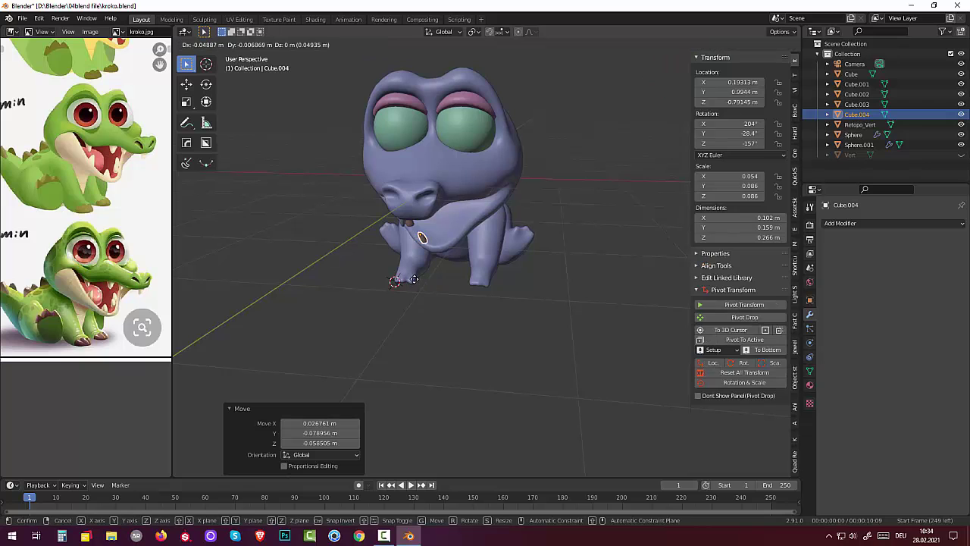
click(413, 279)
mouse_move(435, 256)
middle_down()
mouse_move(453, 230)
mouse_move(515, 212)
mouse_move(520, 226)
mouse_move(505, 265)
middle_up()
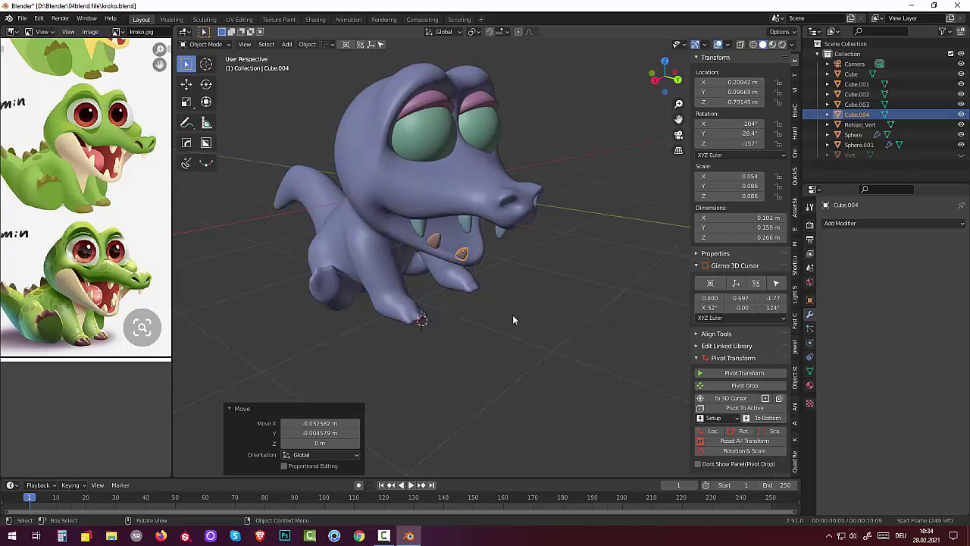
Step: Turn Cube.004 14.7° about Z and fine-tune its position
key(r)
key(z)
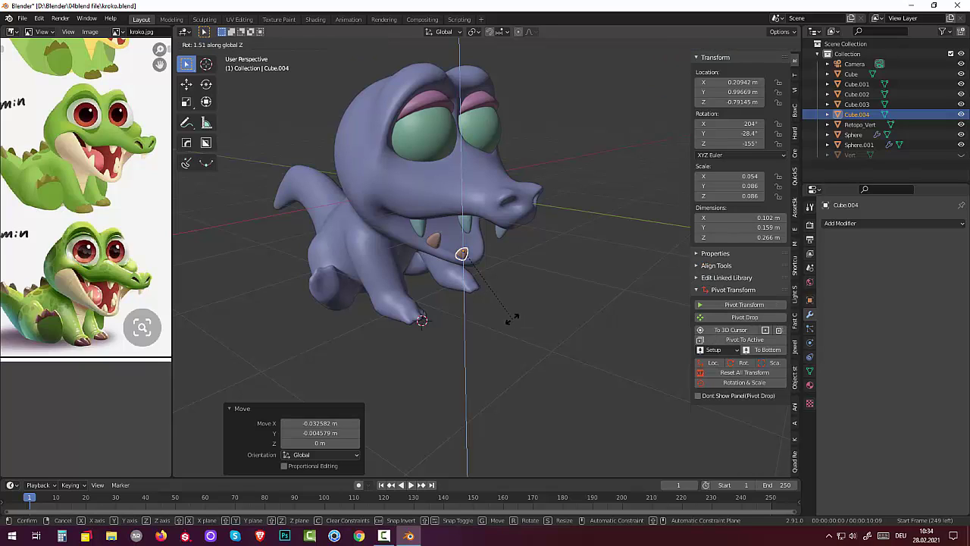
click(525, 297)
middle_drag(526, 298, 438, 274)
key(g)
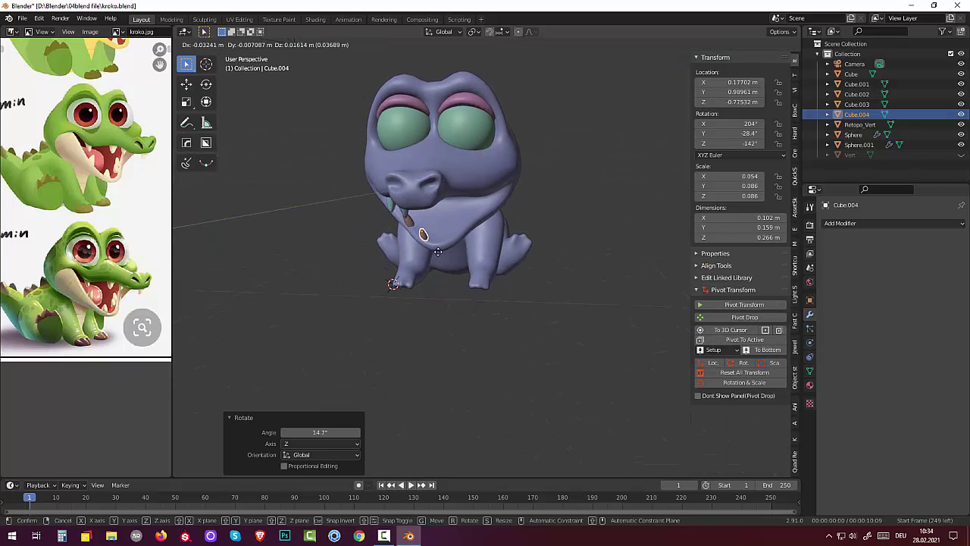
click(436, 252)
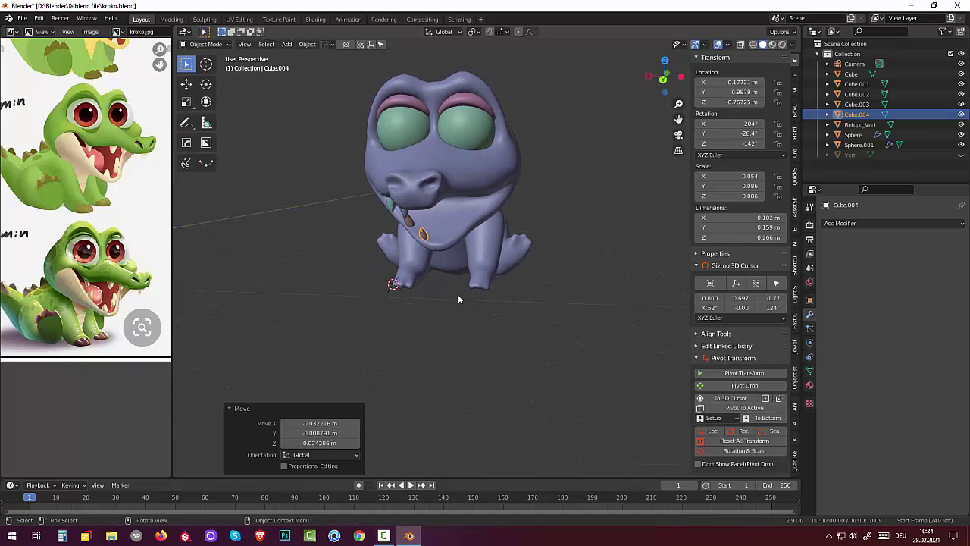
mouse_move(504, 283)
middle_down()
mouse_move(592, 267)
mouse_move(630, 282)
mouse_move(586, 304)
mouse_move(515, 288)
mouse_move(546, 268)
mouse_move(555, 276)
mouse_move(533, 291)
mouse_move(449, 279)
middle_up()
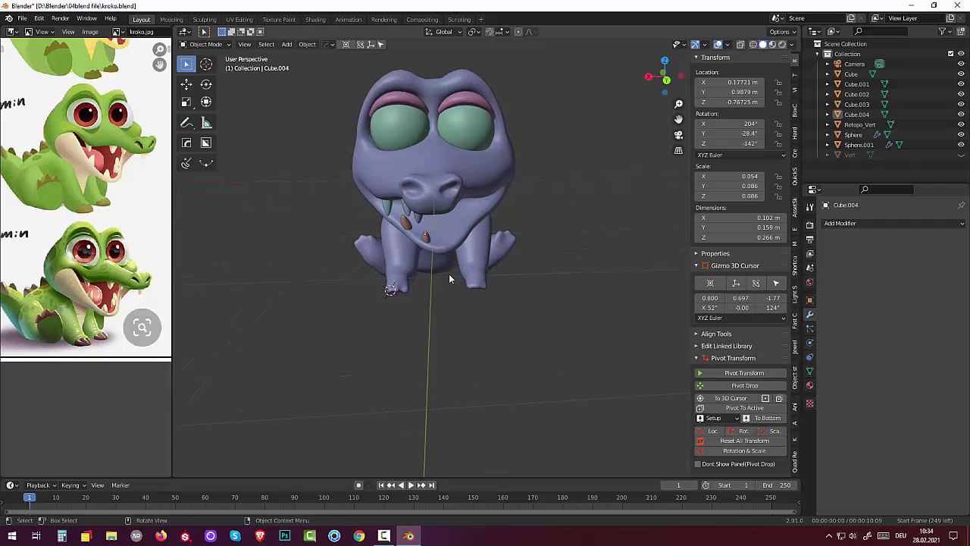
Step: Join the two lower teeth, reset their transforms, and add a Mirror modifier
click(426, 241)
shift+click(406, 222)
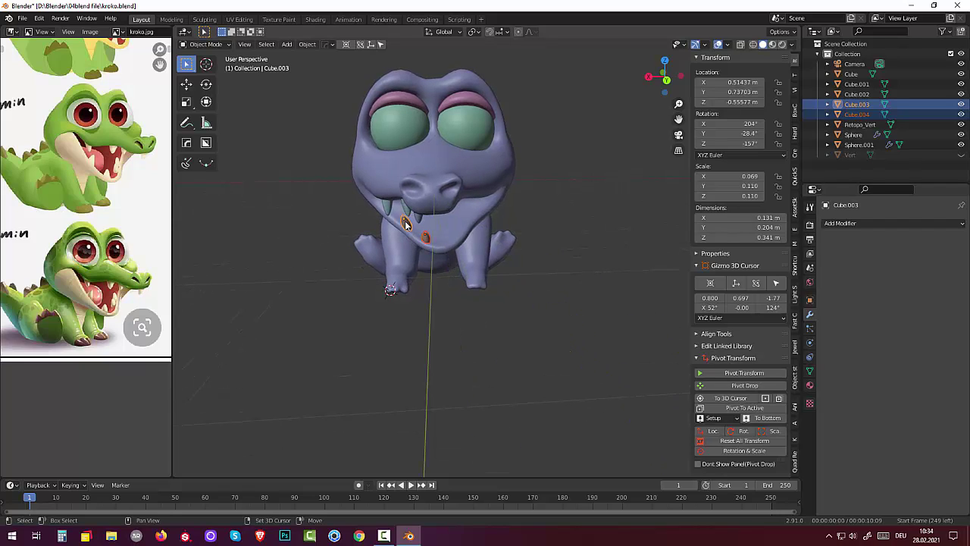
key(ctrl)
key(ctrl+j)
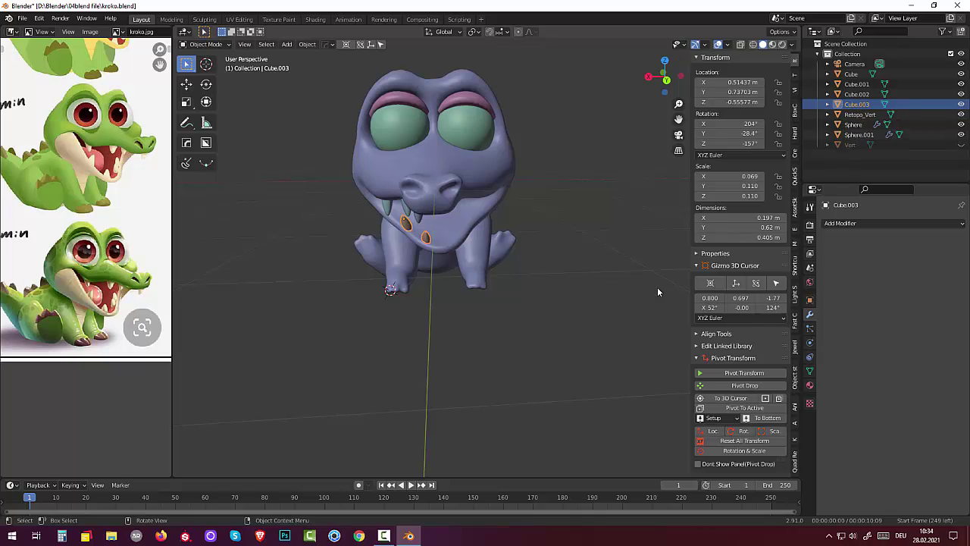
click(737, 442)
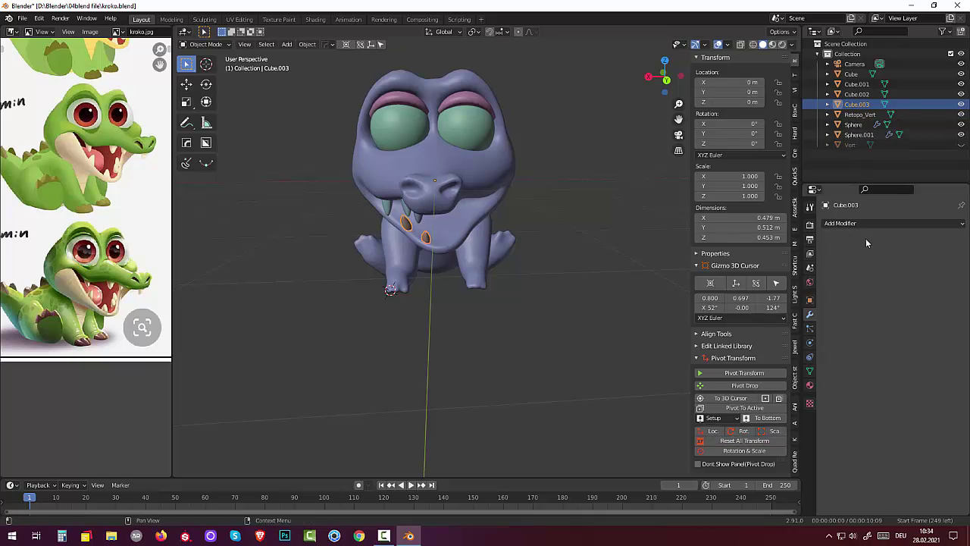
click(840, 225)
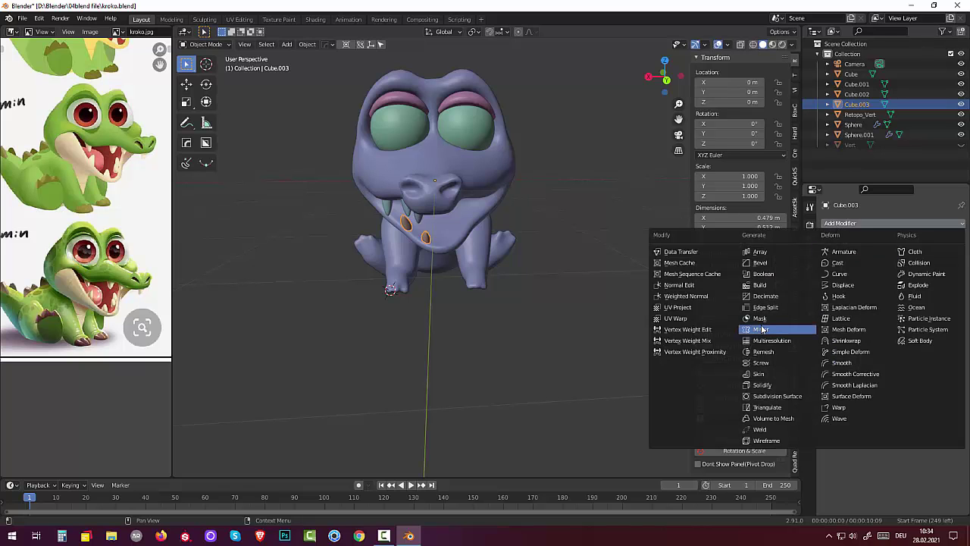
click(762, 330)
Step: Join the three upper teeth into Cube.002, add a Mirror modifier, and reset its transforms
mouse_move(568, 307)
middle_down()
mouse_move(575, 261)
mouse_move(563, 249)
mouse_move(541, 277)
mouse_move(621, 280)
mouse_move(635, 291)
middle_up()
click(438, 186)
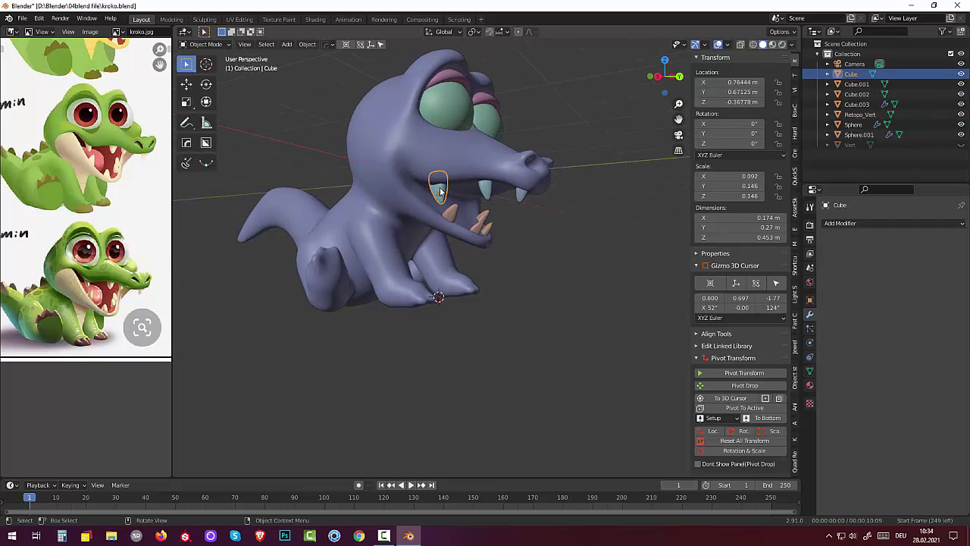
shift+click(485, 188)
shift+click(521, 199)
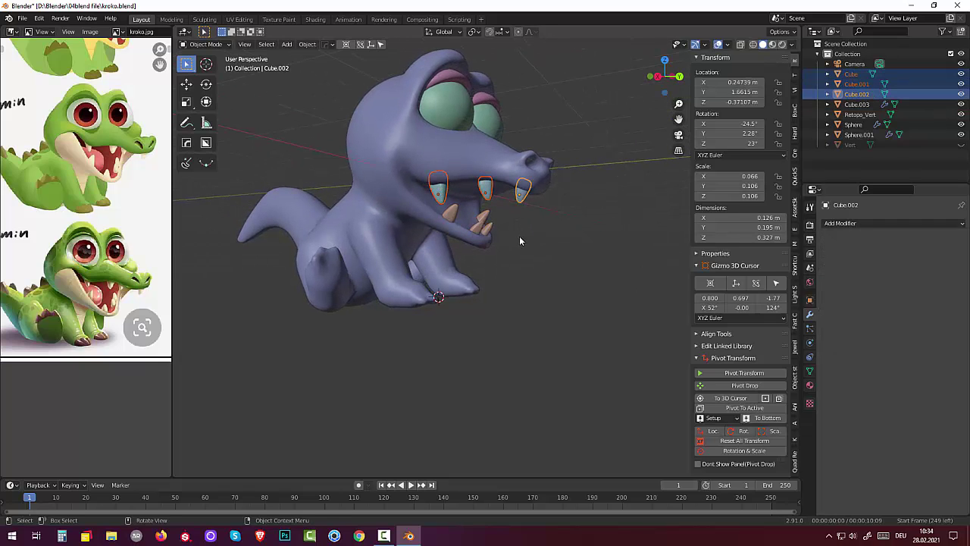
key(ctrl+j)
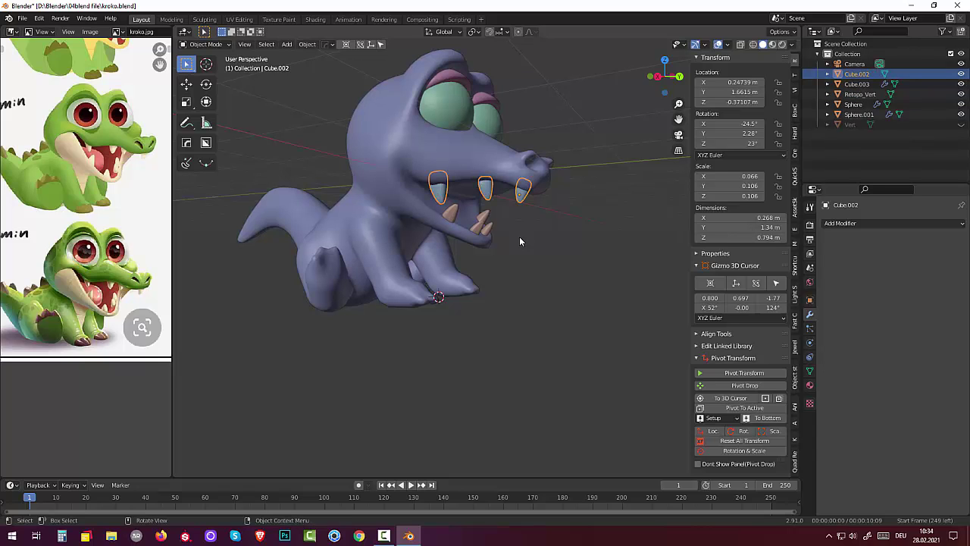
middle_drag(520, 241, 464, 241)
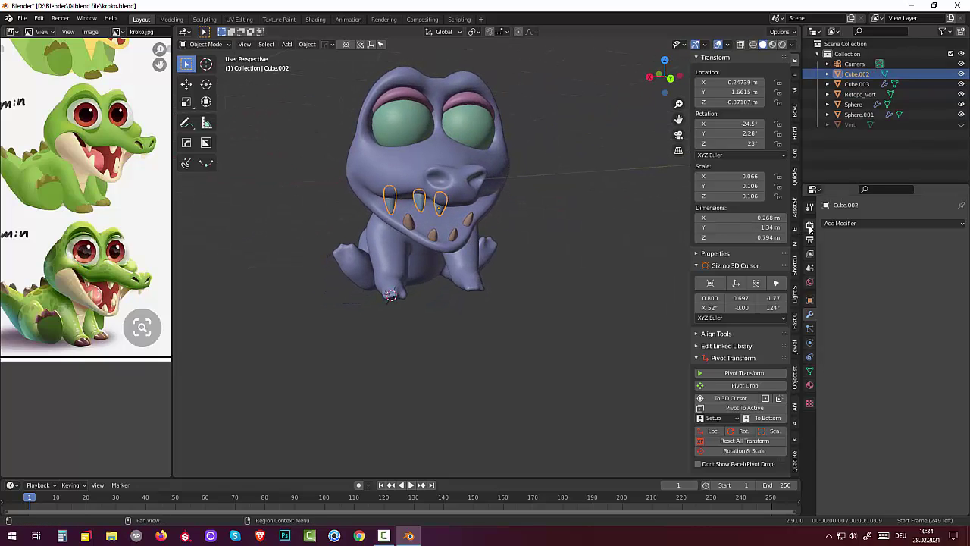
click(836, 223)
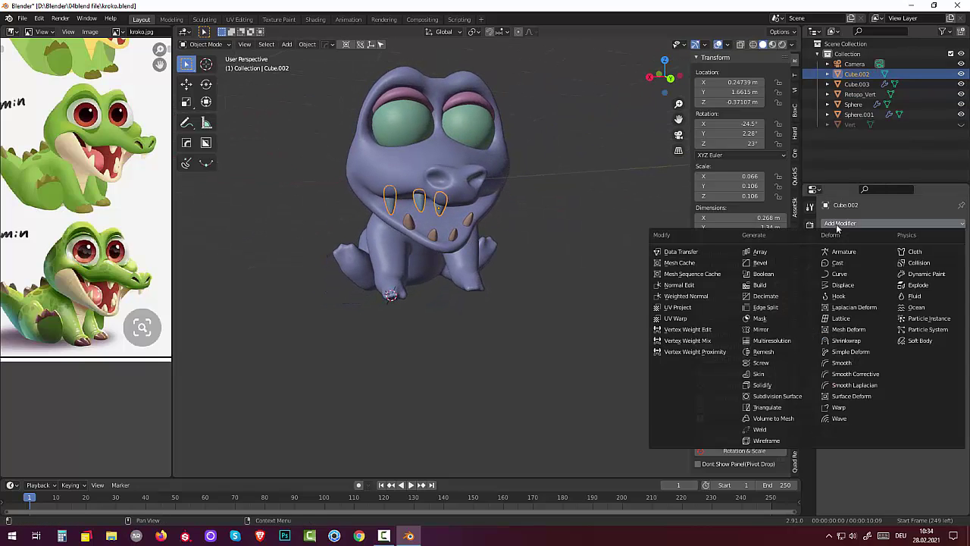
click(774, 330)
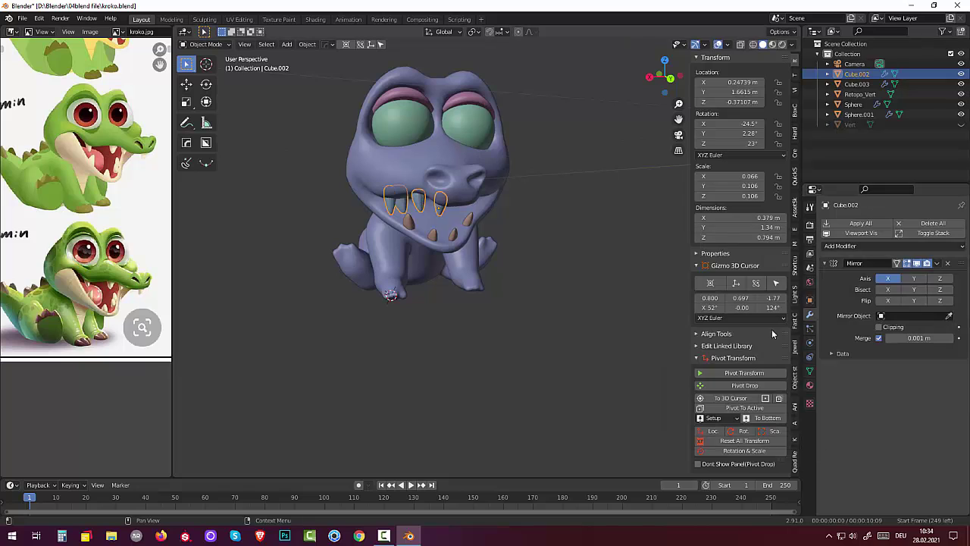
click(744, 440)
click(564, 390)
mouse_move(566, 331)
middle_down()
mouse_move(401, 357)
mouse_move(669, 332)
middle_up()
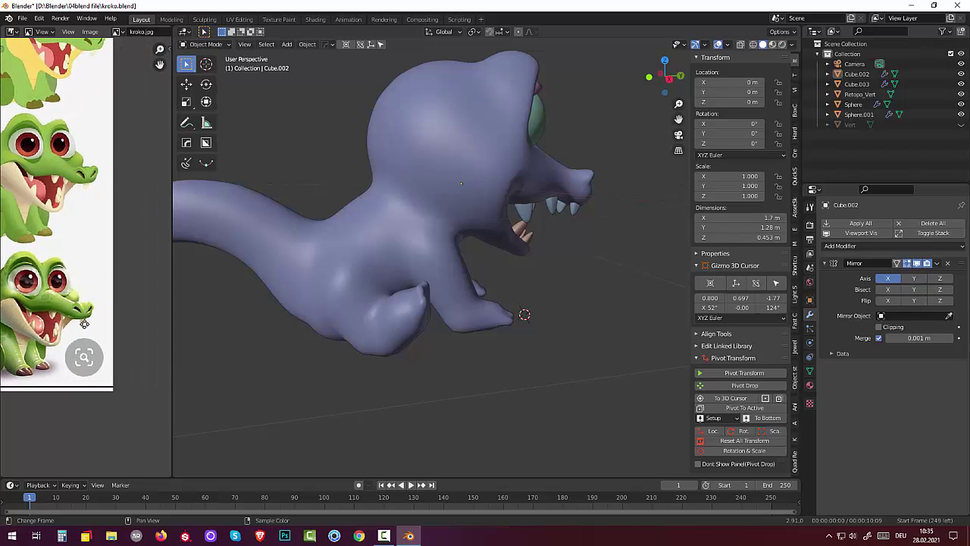
scroll(143, 304, up, 2)
mouse_move(425, 375)
middle_down()
mouse_move(299, 374)
mouse_move(306, 353)
mouse_move(466, 371)
mouse_move(448, 379)
middle_up()
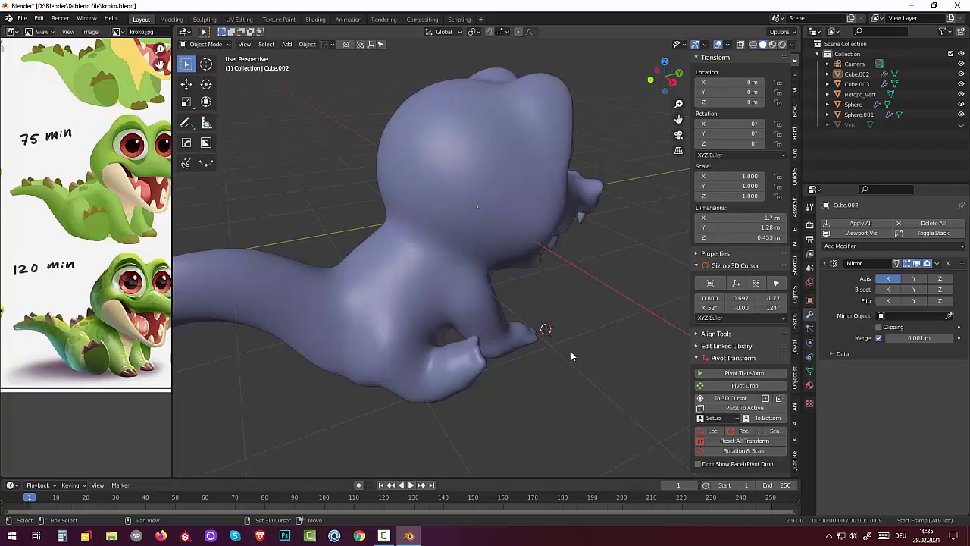
Step: Add a new cube mesh below the crocodile's jaw
key(shift+a)
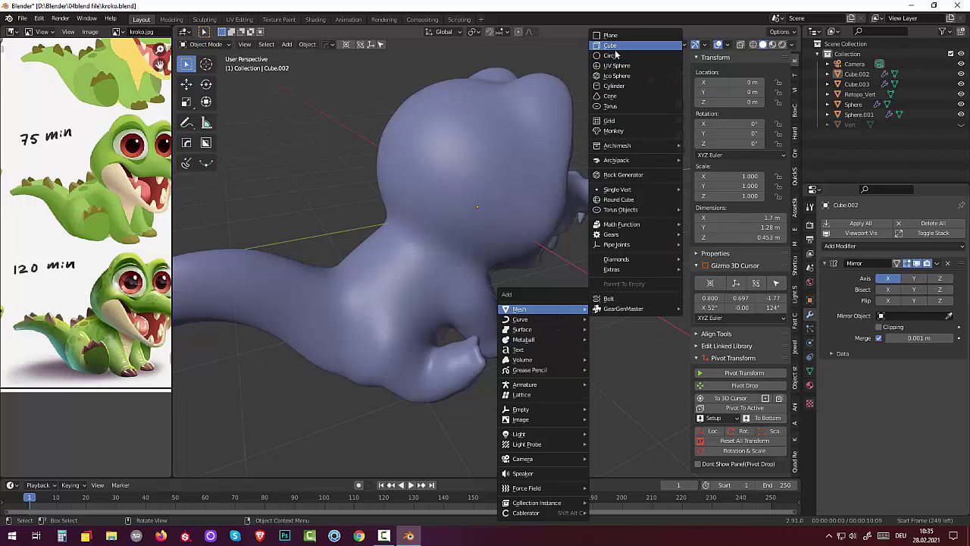
click(610, 45)
mouse_move(553, 230)
middle_down()
mouse_move(544, 243)
mouse_move(552, 235)
middle_up()
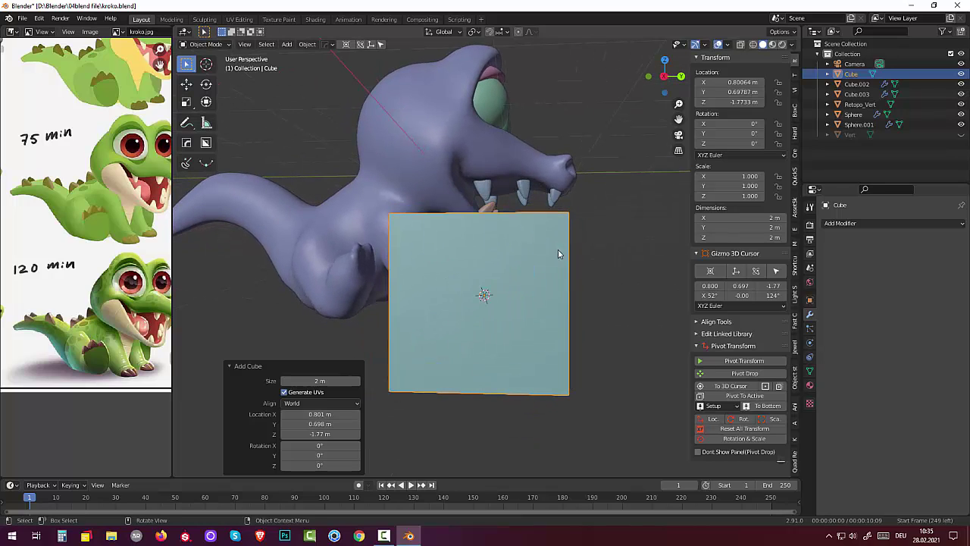
Step: Give the cube a Subdivision Surface modifier at viewport level 2 and enter Edit Mode
click(843, 224)
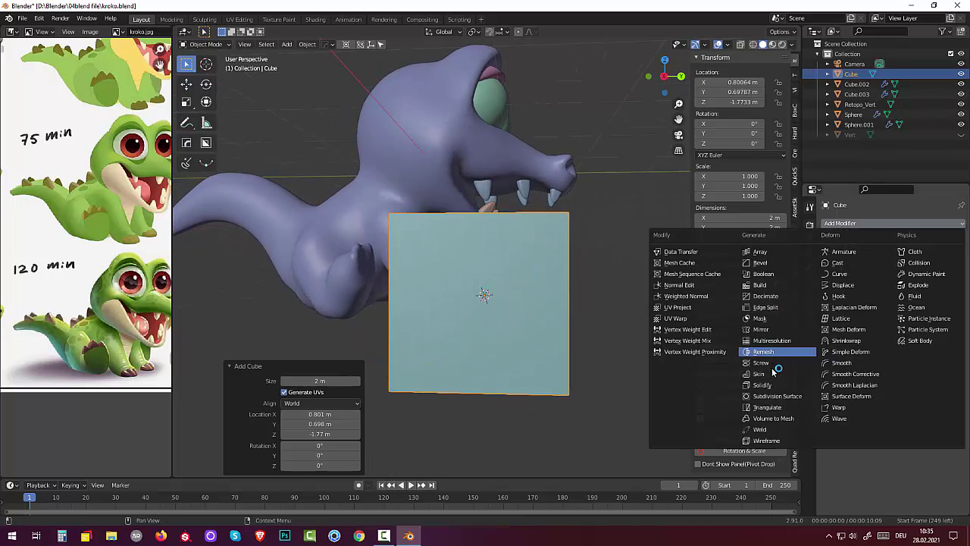
click(776, 395)
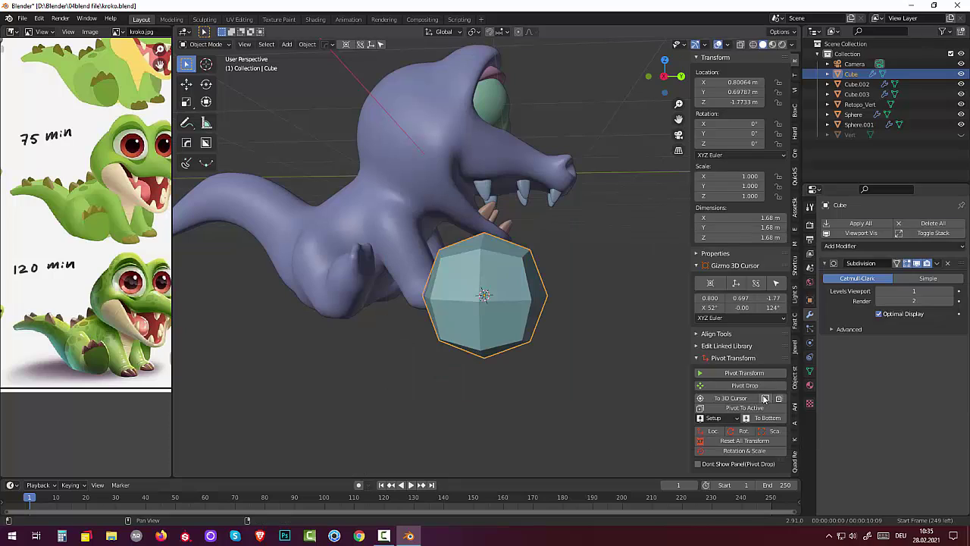
click(952, 291)
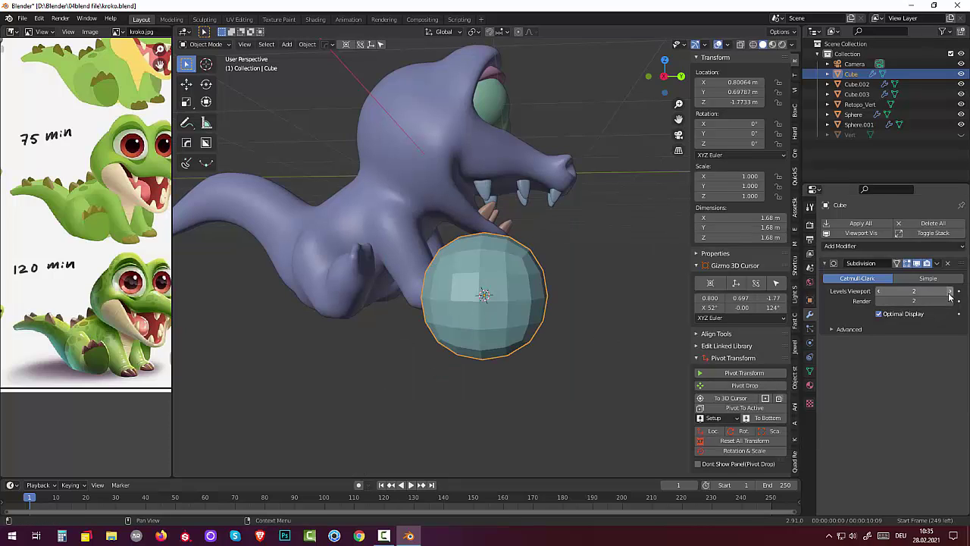
click(202, 44)
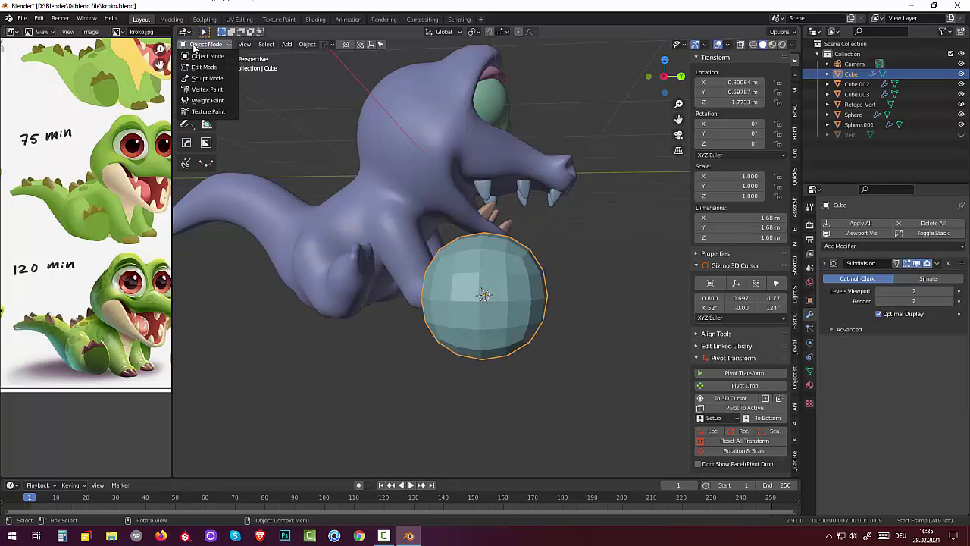
click(198, 72)
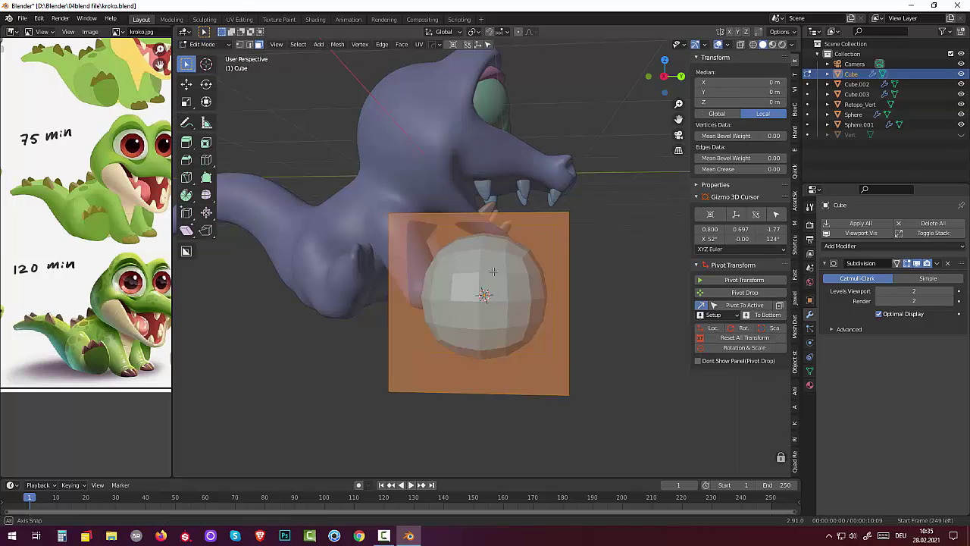
Step: Add an edge loop cut through the middle of the smoothed cube
mouse_move(495, 274)
middle_down()
mouse_move(416, 314)
mouse_move(369, 306)
mouse_move(479, 347)
middle_up()
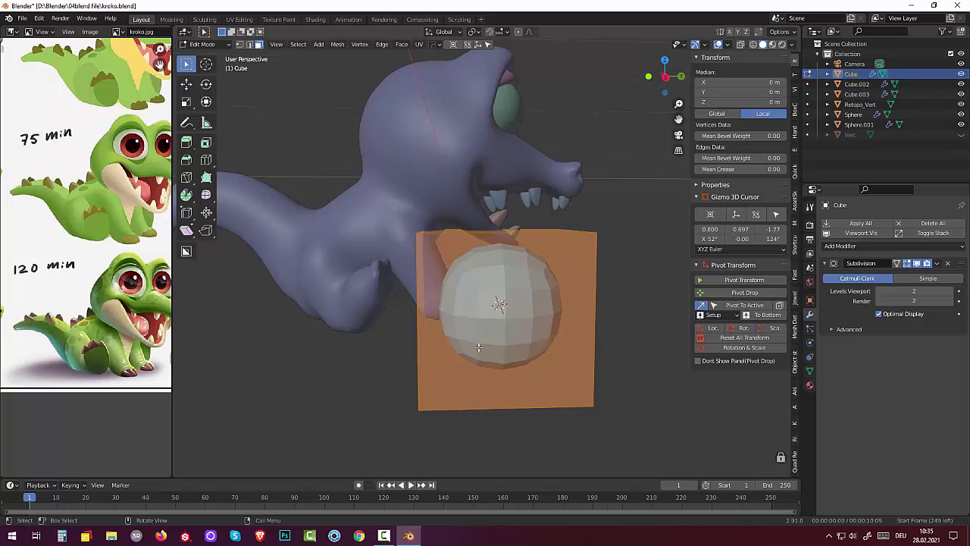
click(480, 372)
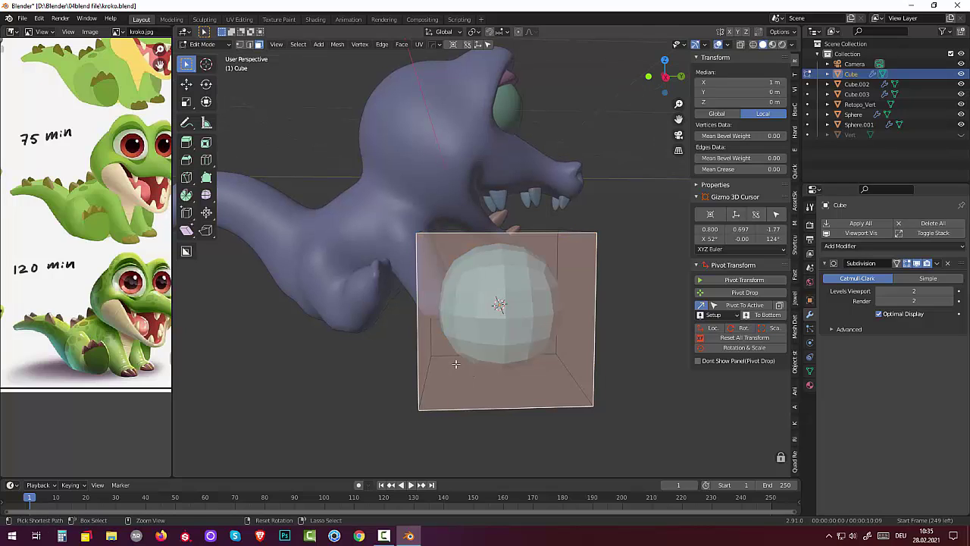
key(ctrl+r)
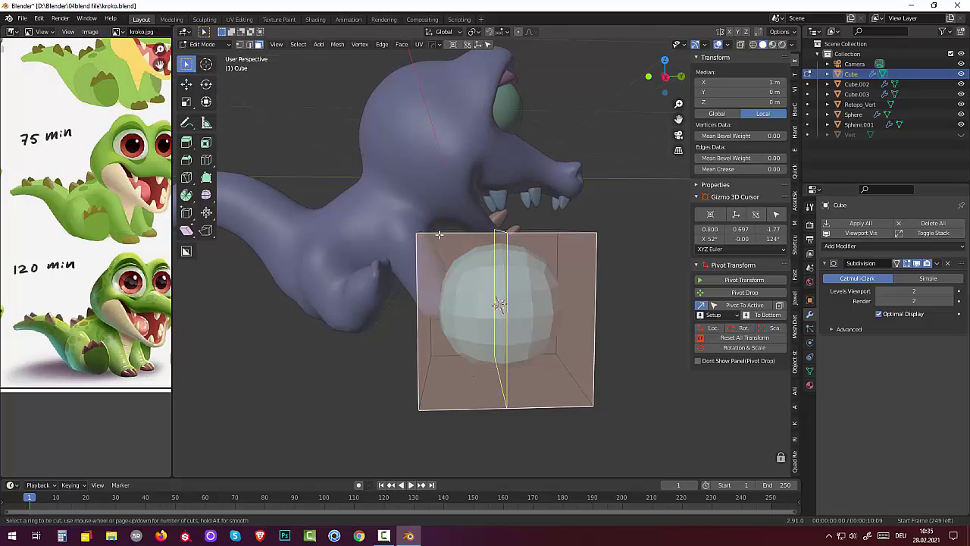
click(439, 235)
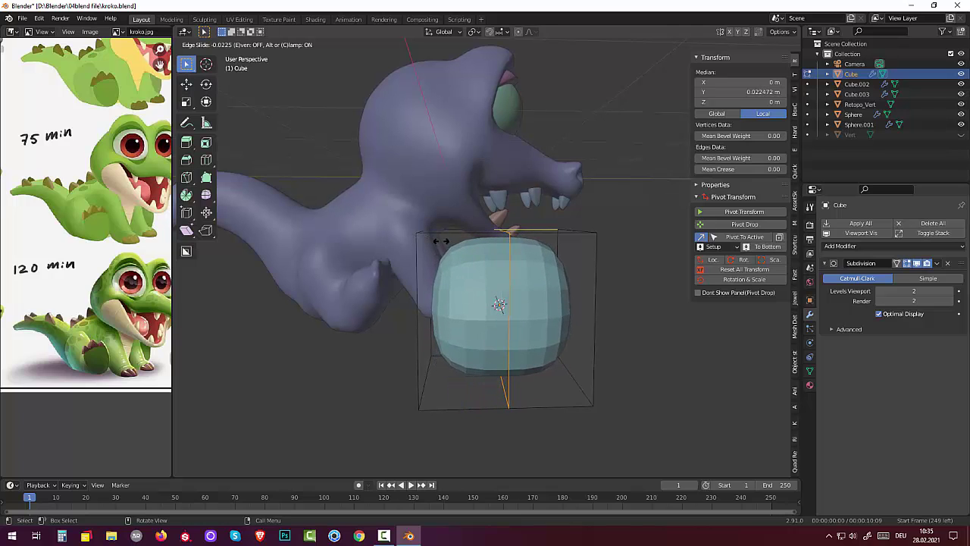
click(442, 241)
Step: Select the cube's top edges and scale them inward along X
mouse_move(442, 241)
middle_down()
mouse_move(378, 260)
mouse_move(388, 285)
mouse_move(385, 276)
mouse_move(353, 294)
middle_up()
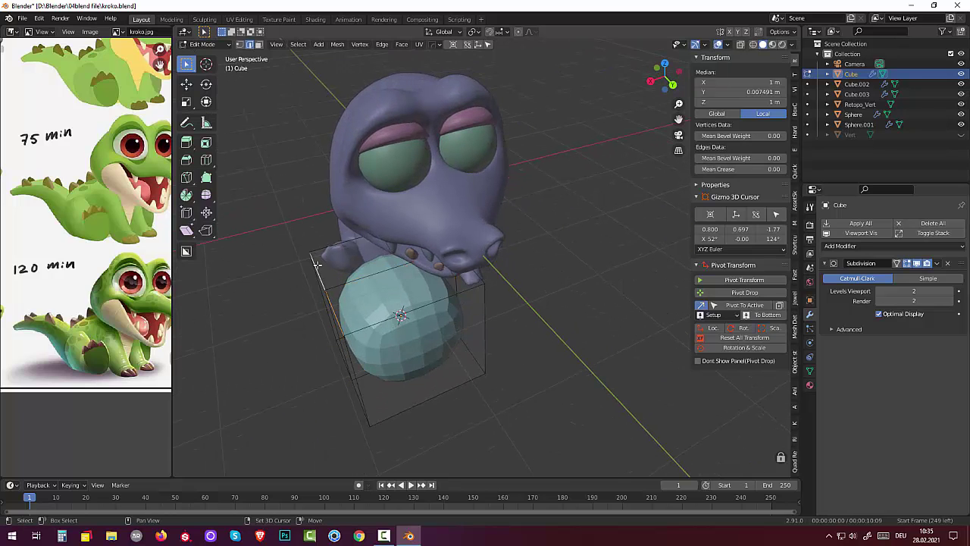
middle_drag(316, 262, 393, 248)
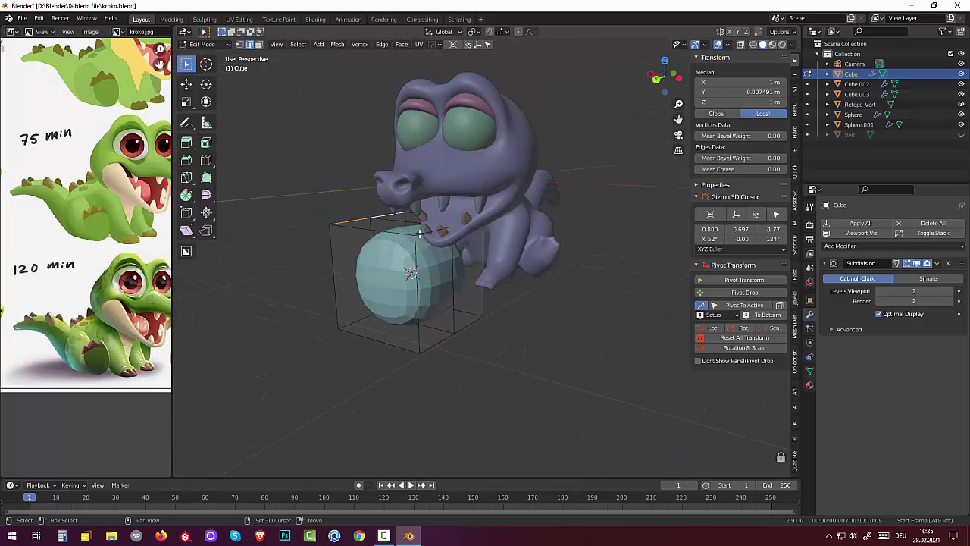
shift+click(449, 228)
mouse_move(445, 230)
middle_down()
mouse_move(574, 346)
mouse_move(582, 331)
middle_up()
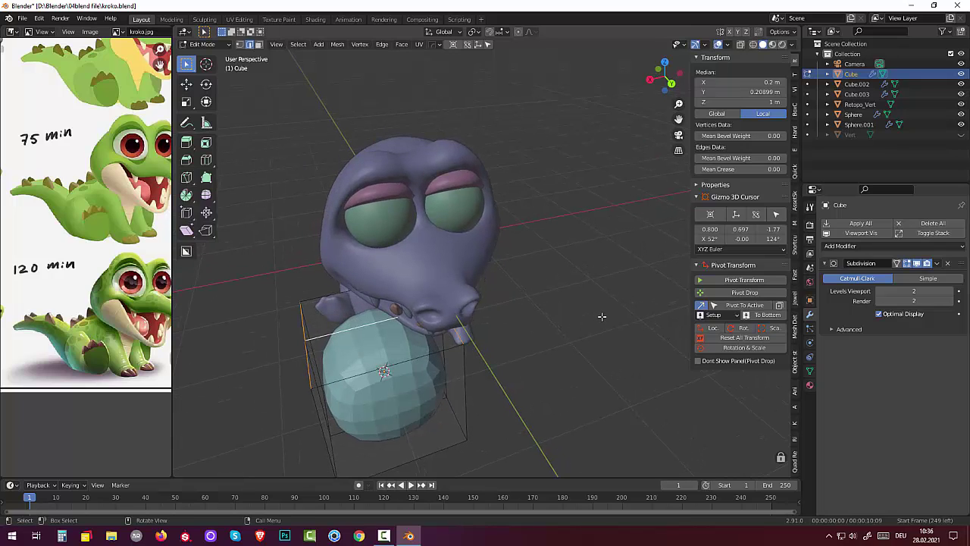
key(s)
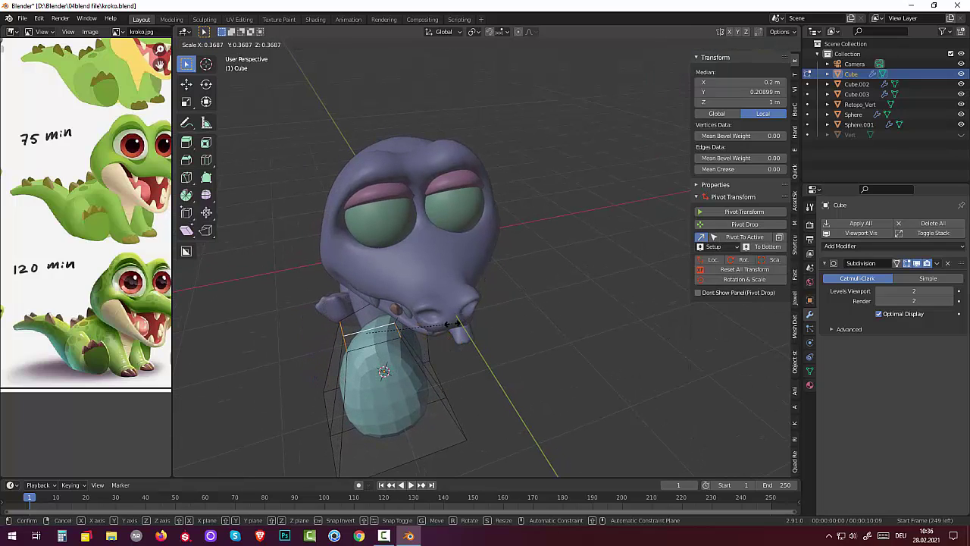
right_click(455, 325)
mouse_move(476, 324)
middle_down()
mouse_move(515, 291)
mouse_move(489, 351)
middle_up()
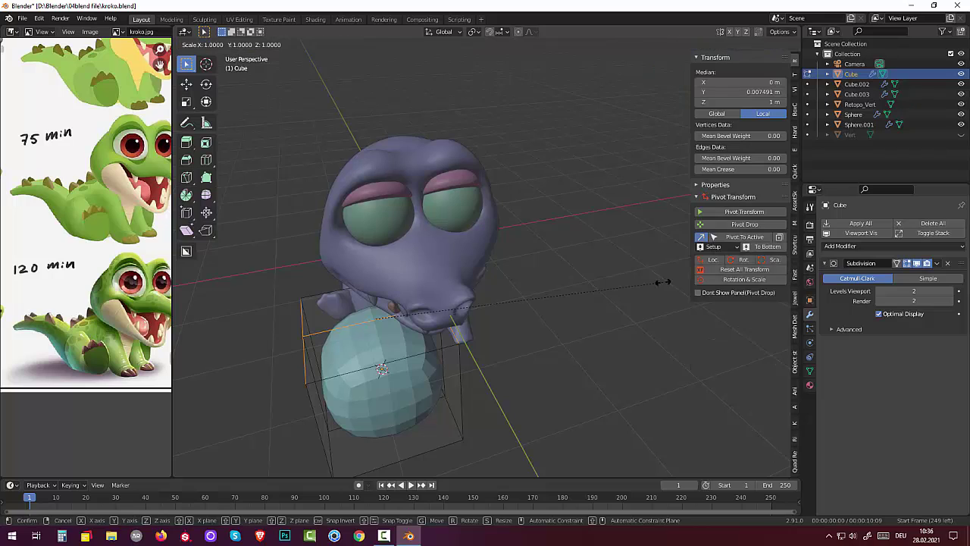
key(s)
key(x)
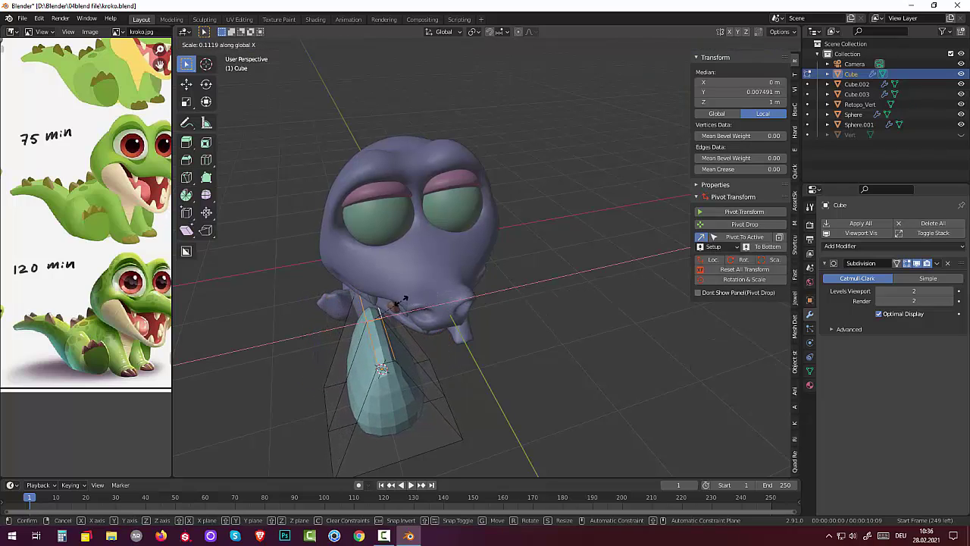
Step: Narrow the top to 0.103 along X and 0.257 along Y, forming a point
click(404, 302)
middle_drag(404, 302, 527, 282)
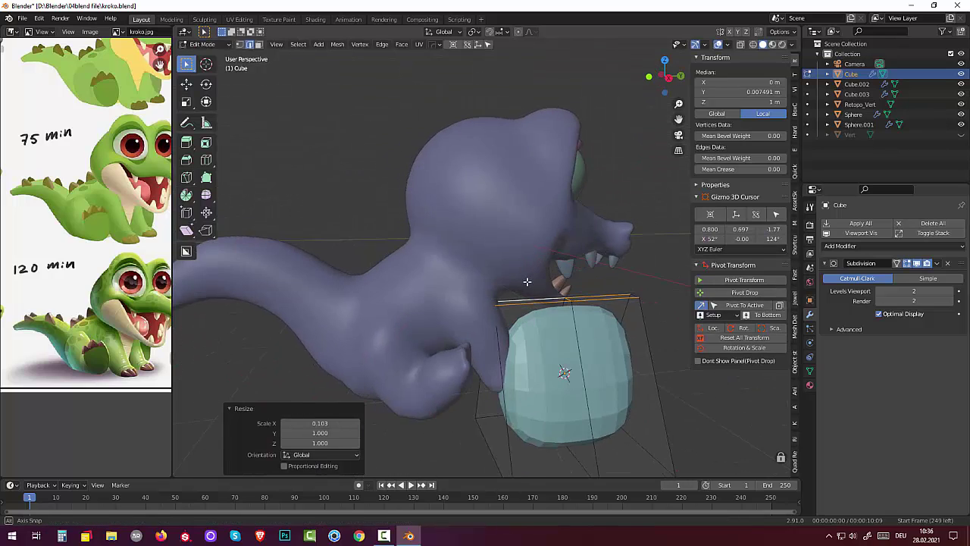
scroll(527, 282, down, 3)
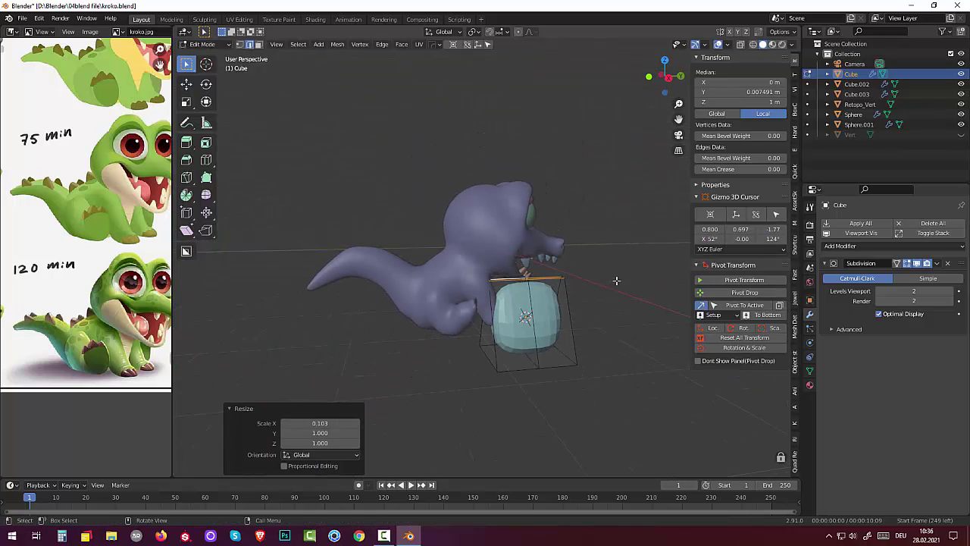
key(s)
key(y)
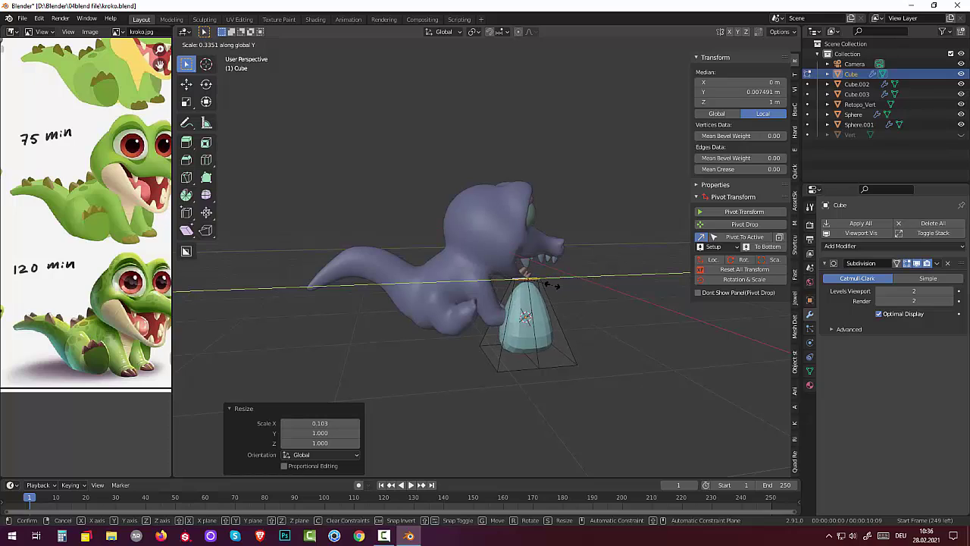
click(546, 285)
Step: Add a new edge loop close to the cone's base
middle_drag(531, 326, 522, 339)
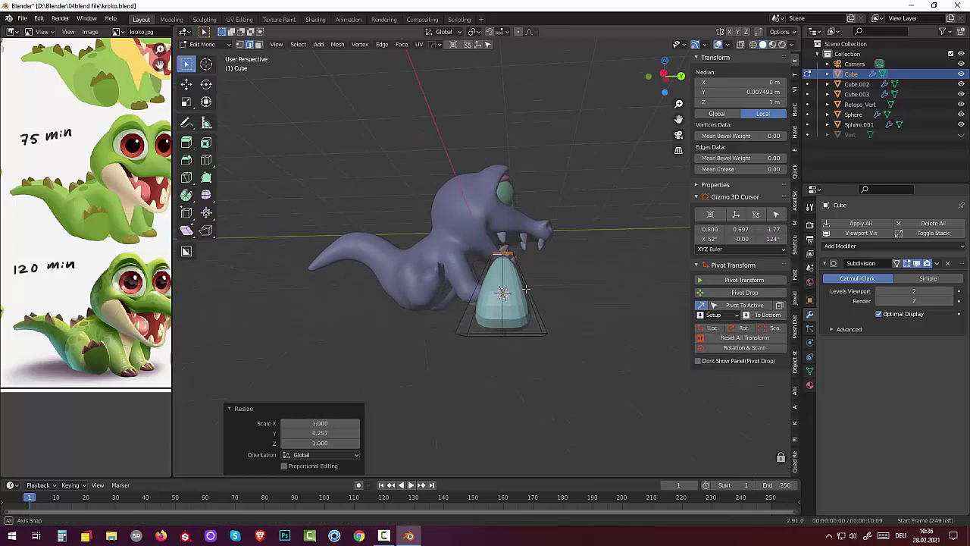
click(534, 331)
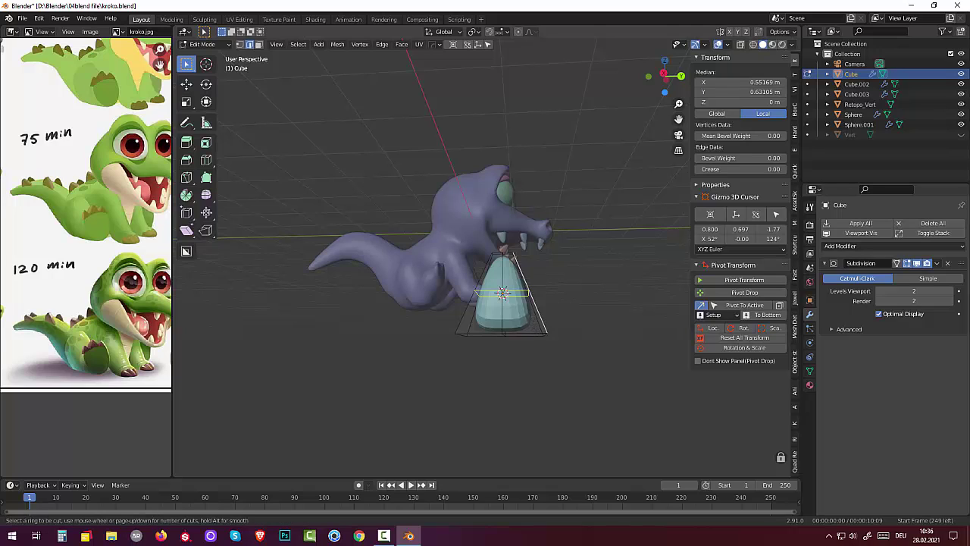
alt+click(533, 327)
key(g)
key(g)
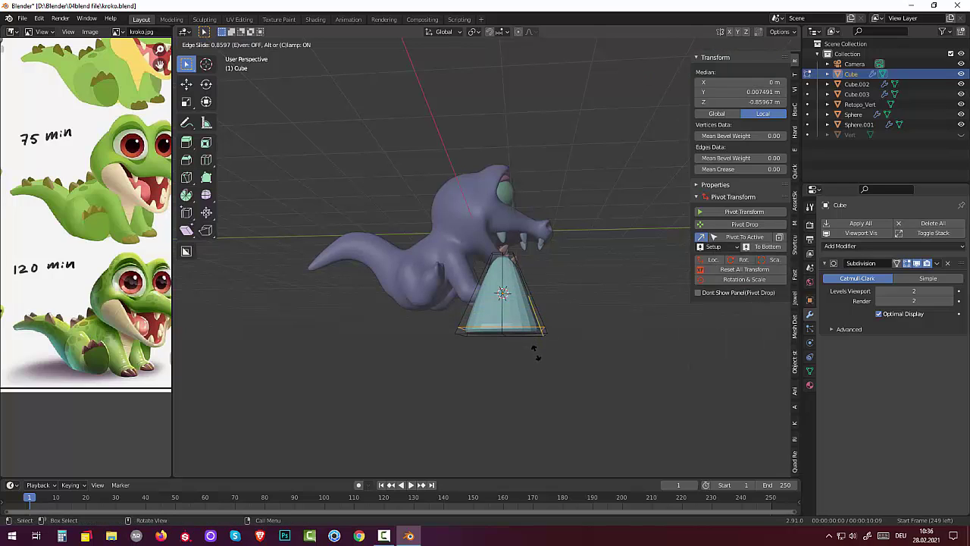
click(536, 352)
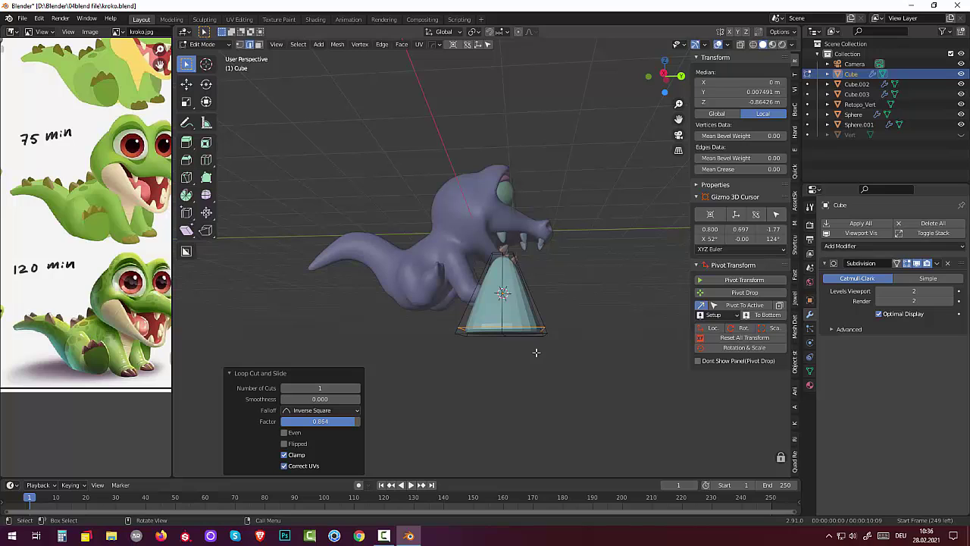
Step: Select the cone's bottom base edges, finishing on a side view of the crocodile
middle_drag(536, 352, 536, 295)
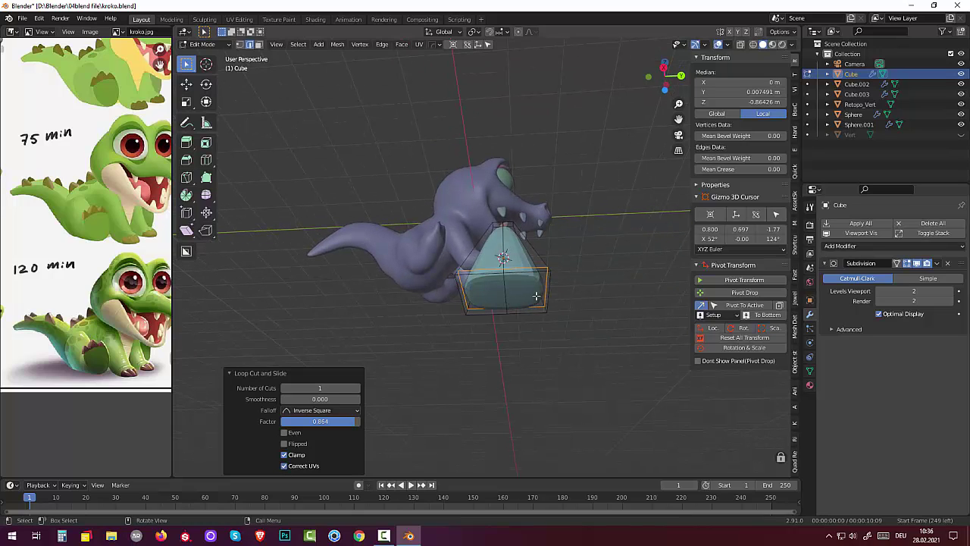
click(536, 296)
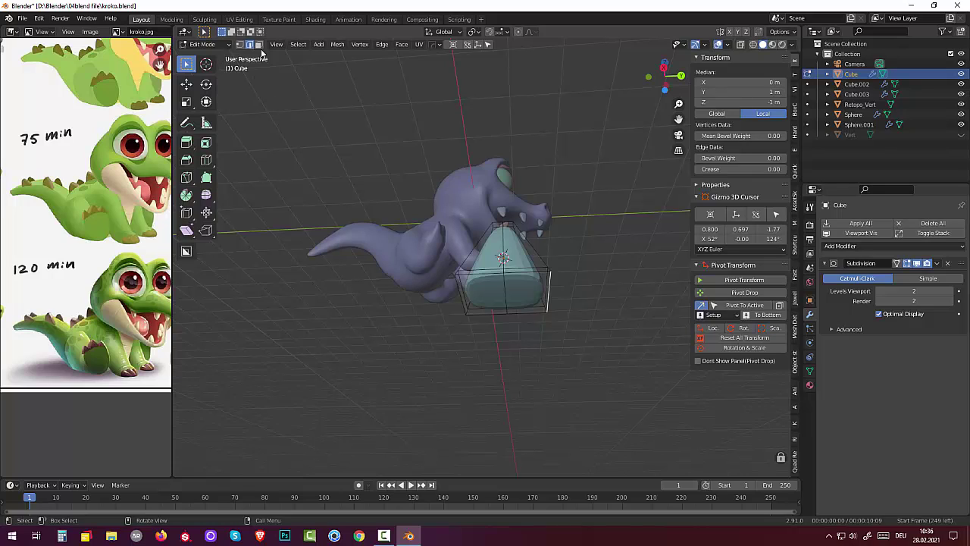
click(267, 54)
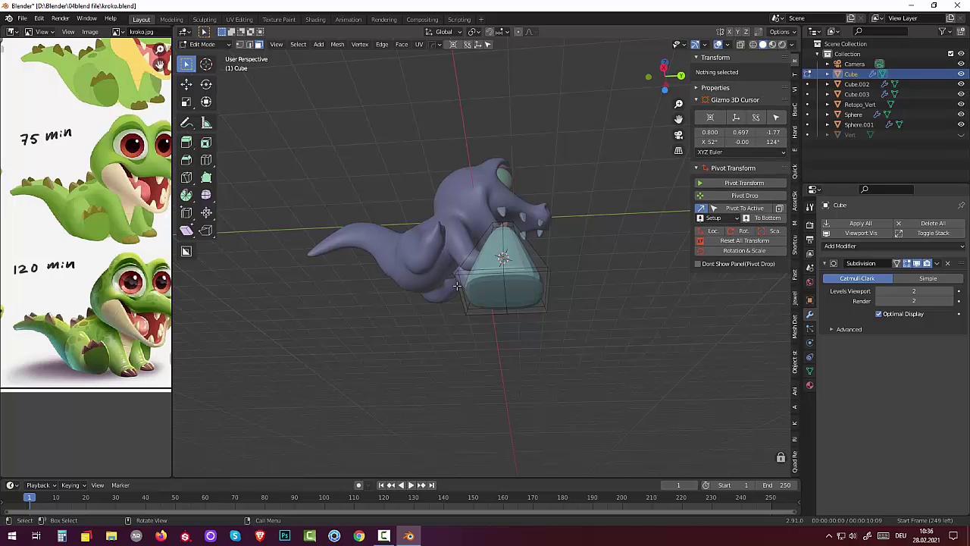
click(516, 287)
shift+click(496, 287)
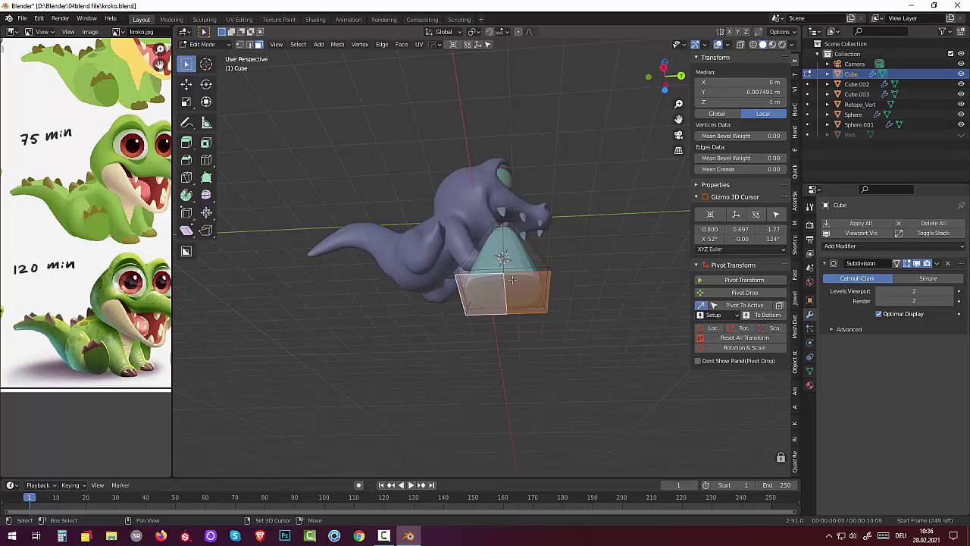
middle_drag(513, 281, 510, 335)
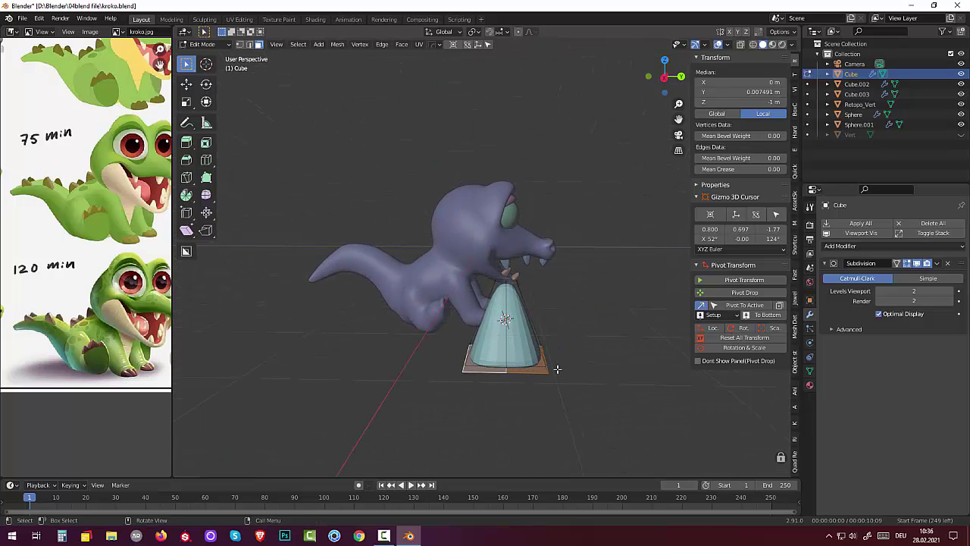
shift+click(530, 369)
shift+click(491, 369)
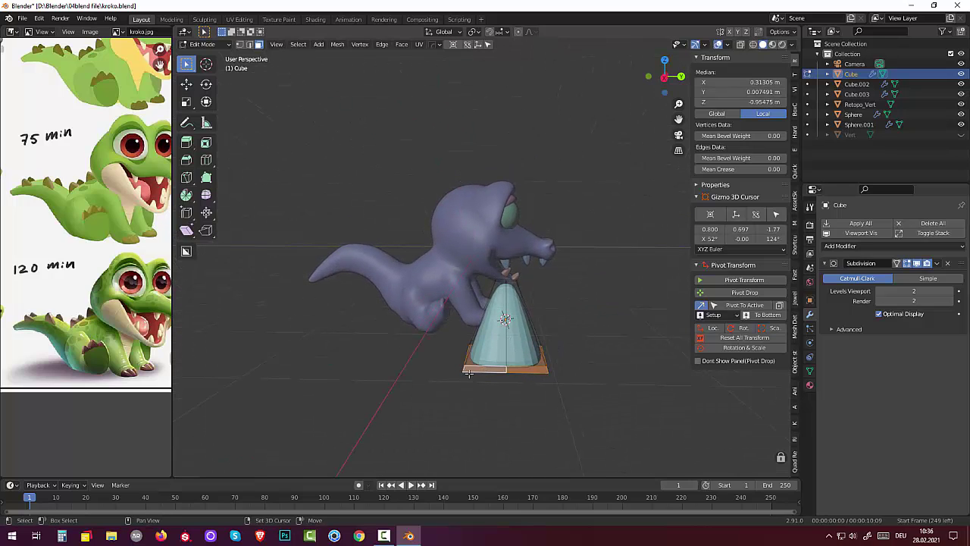
mouse_move(492, 369)
middle_down()
mouse_move(544, 343)
mouse_move(391, 340)
middle_up()
shift+click(544, 343)
shift+click(403, 339)
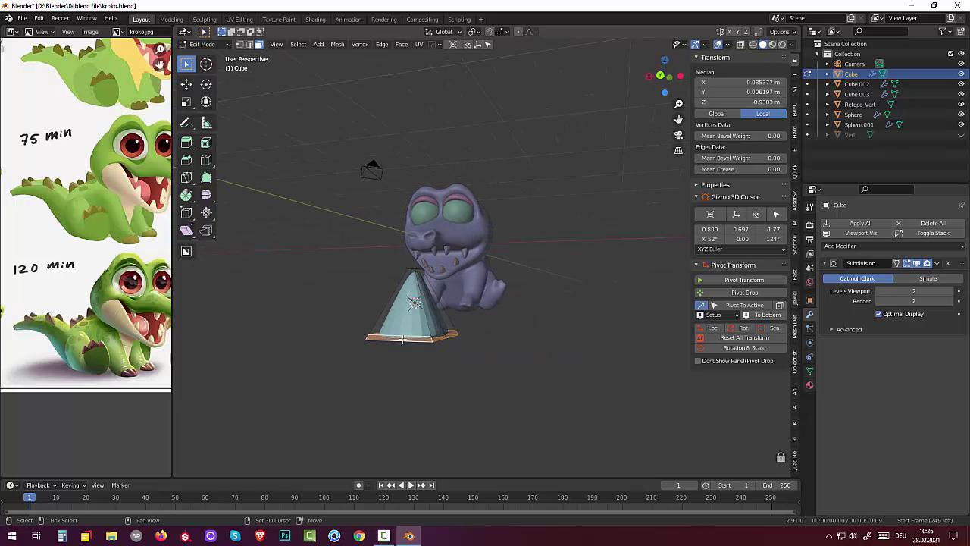
shift+click(440, 338)
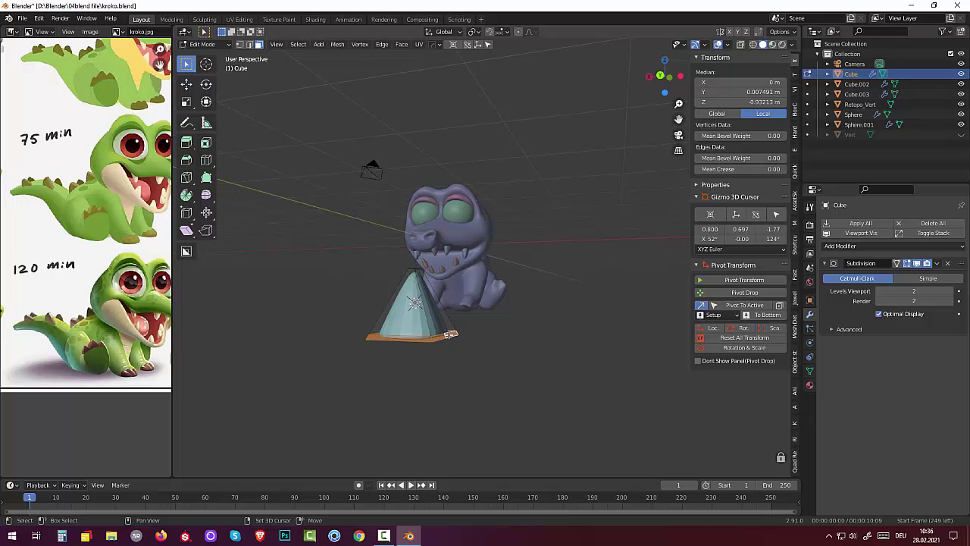
mouse_move(448, 335)
middle_down()
mouse_move(584, 346)
mouse_move(619, 337)
middle_up()
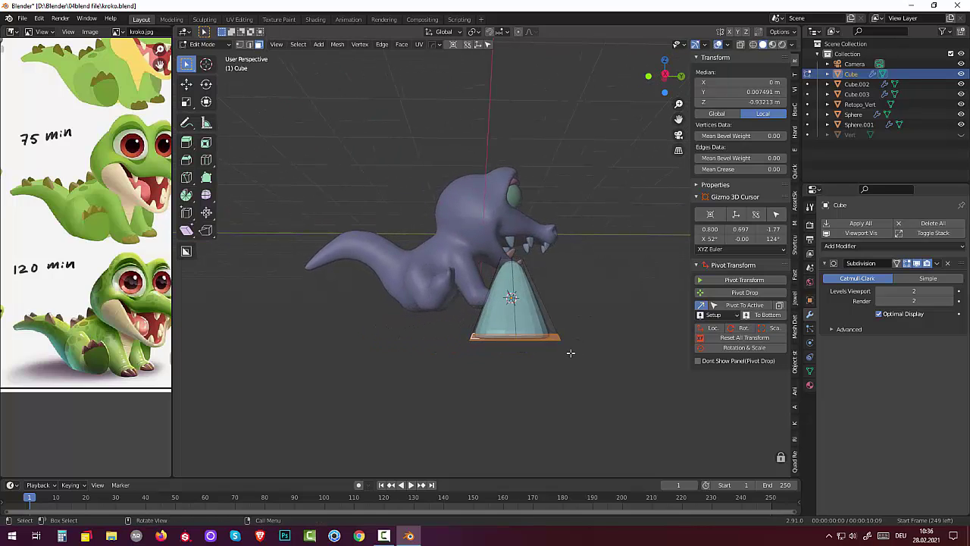
Step: Stretch the cone base to 1.464 along Y and narrow it to 0.761 along X
key(s)
key(y)
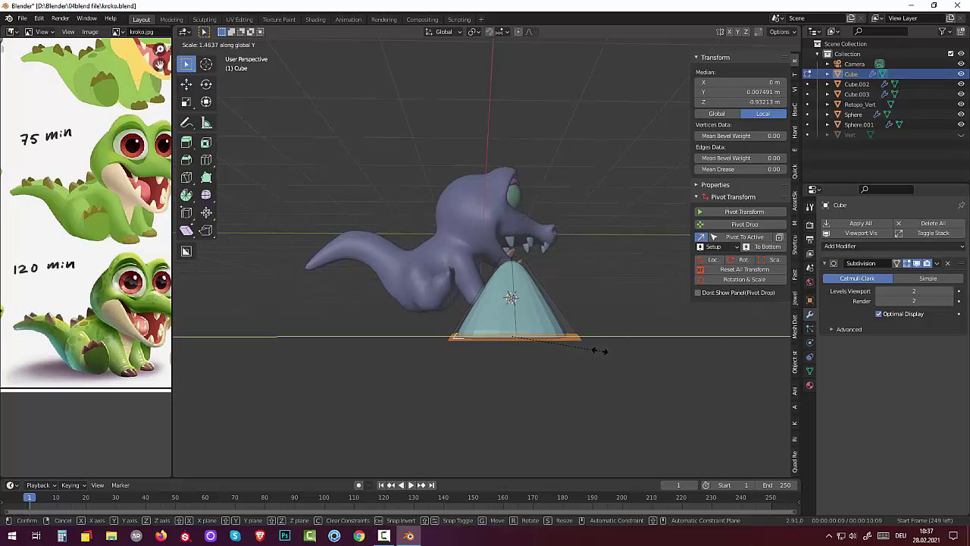
click(600, 350)
mouse_move(600, 350)
middle_down()
mouse_move(514, 366)
mouse_move(504, 340)
mouse_move(513, 321)
mouse_move(498, 329)
mouse_move(516, 321)
middle_up()
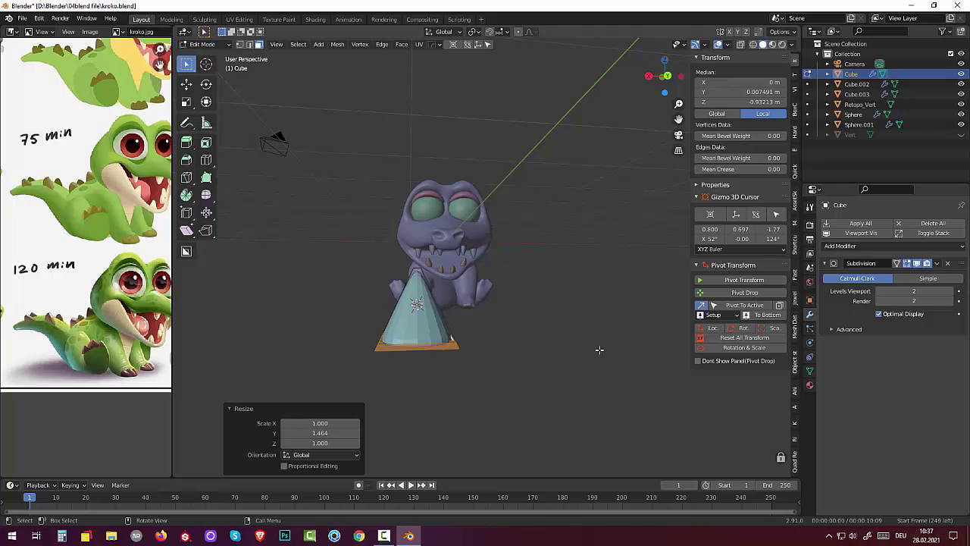
key(s)
key(x)
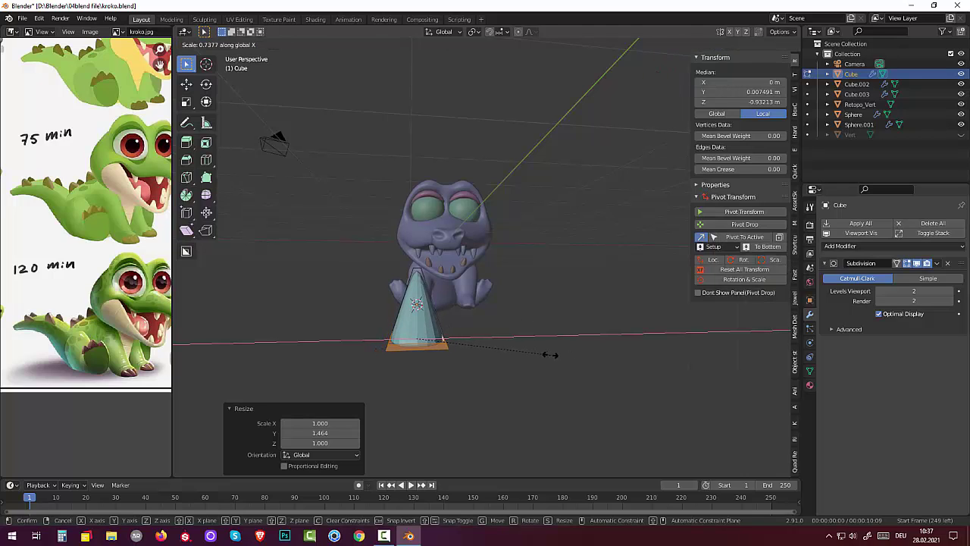
click(547, 326)
mouse_move(574, 312)
middle_down()
mouse_move(652, 316)
mouse_move(629, 315)
middle_up()
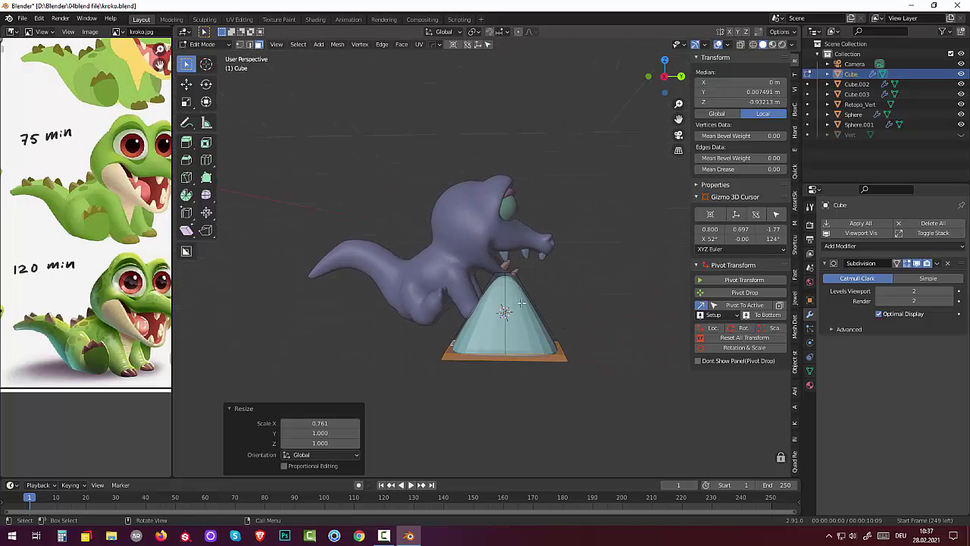
Step: Return the cone to Object Mode
click(939, 267)
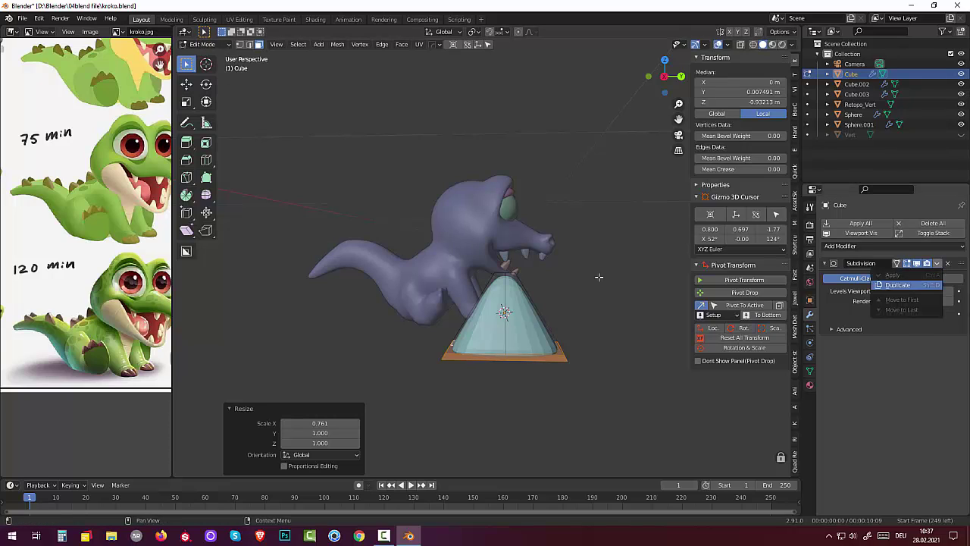
click(198, 44)
click(201, 57)
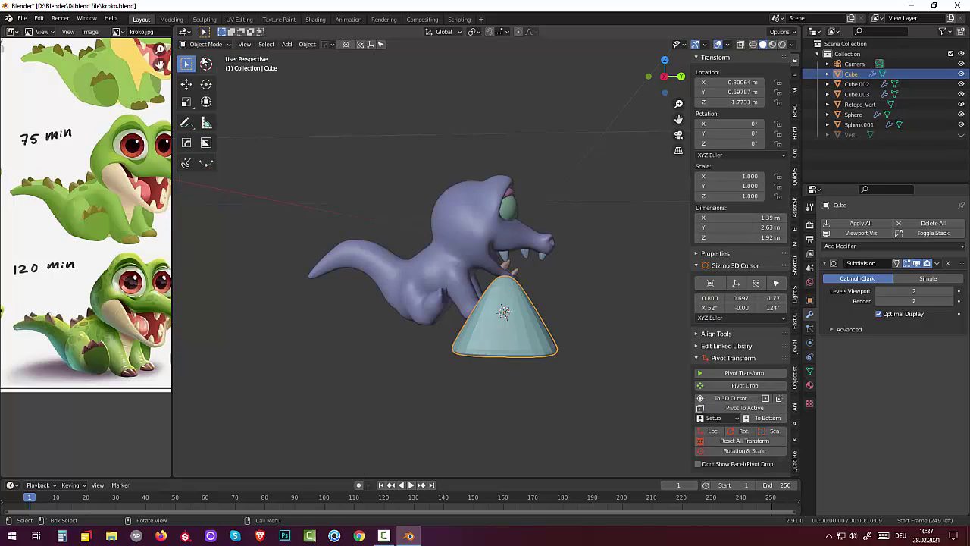
Step: Apply the Subdivision modifier, then move the cone onto the back, scaled 0.232 and tilted 31.4°
click(937, 265)
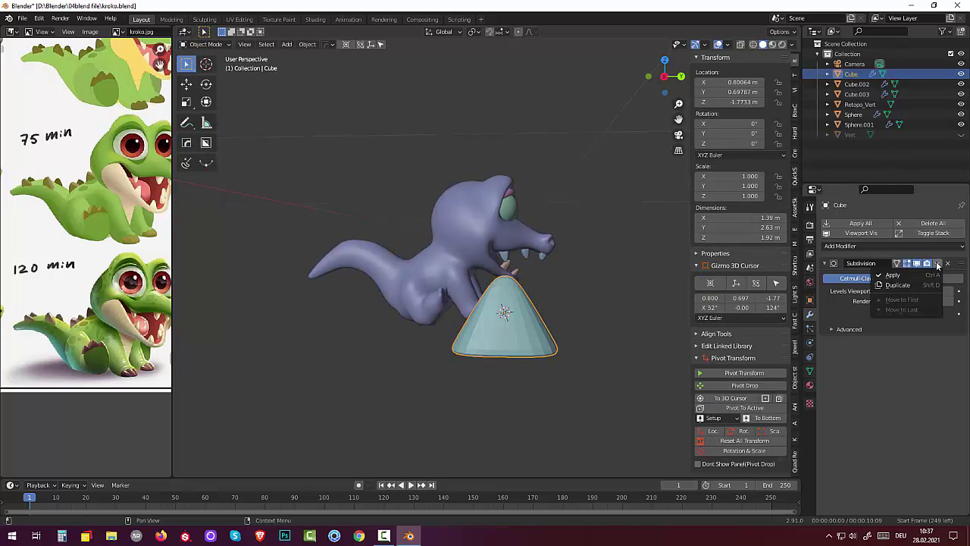
click(892, 276)
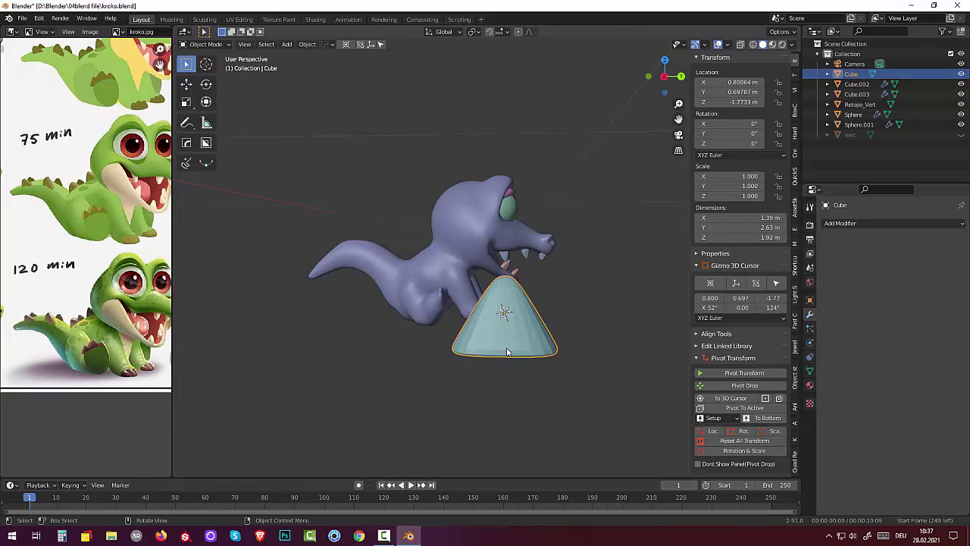
key(KP_3)
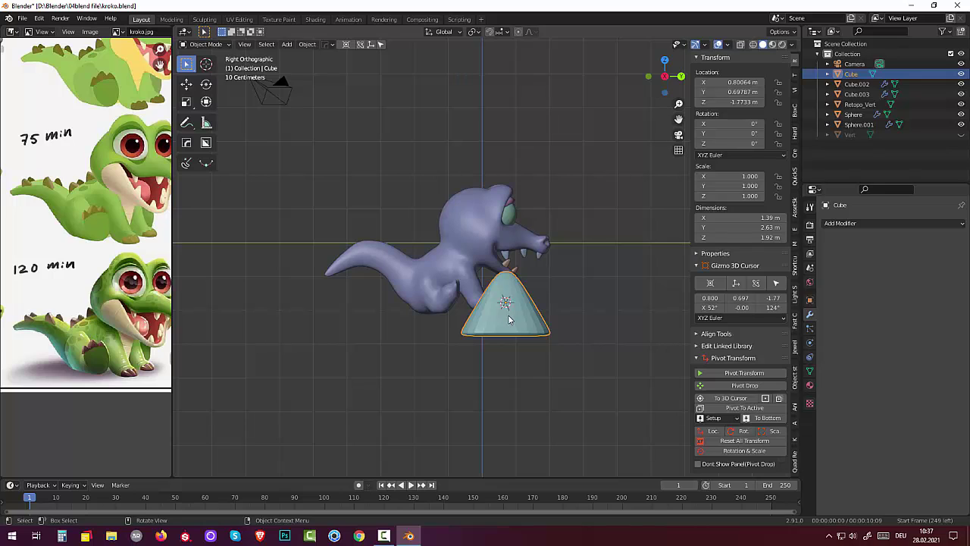
drag(509, 319, 432, 237)
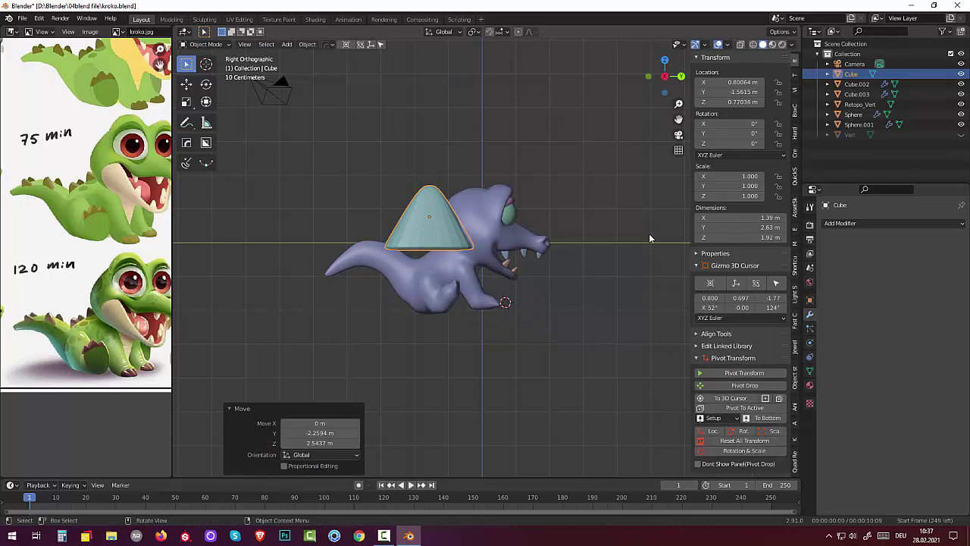
key(s)
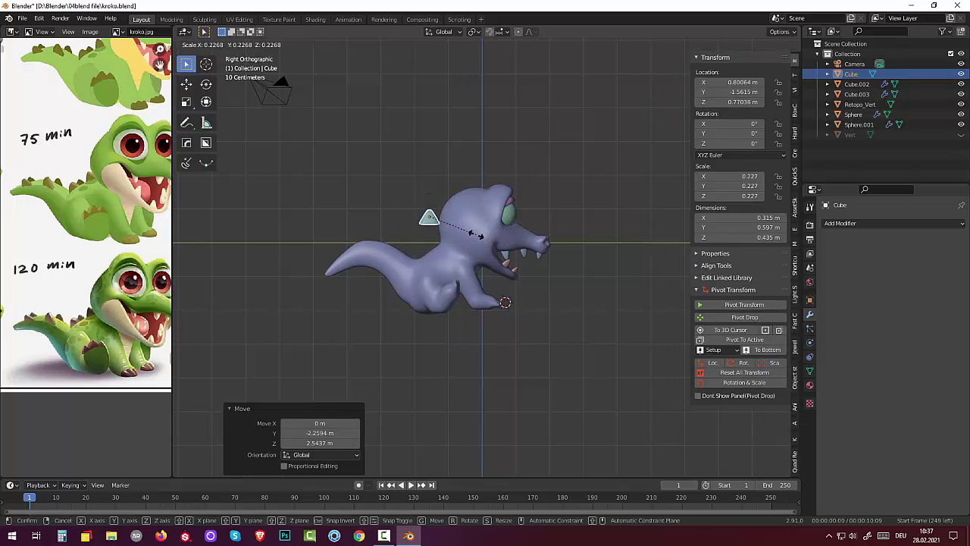
click(476, 234)
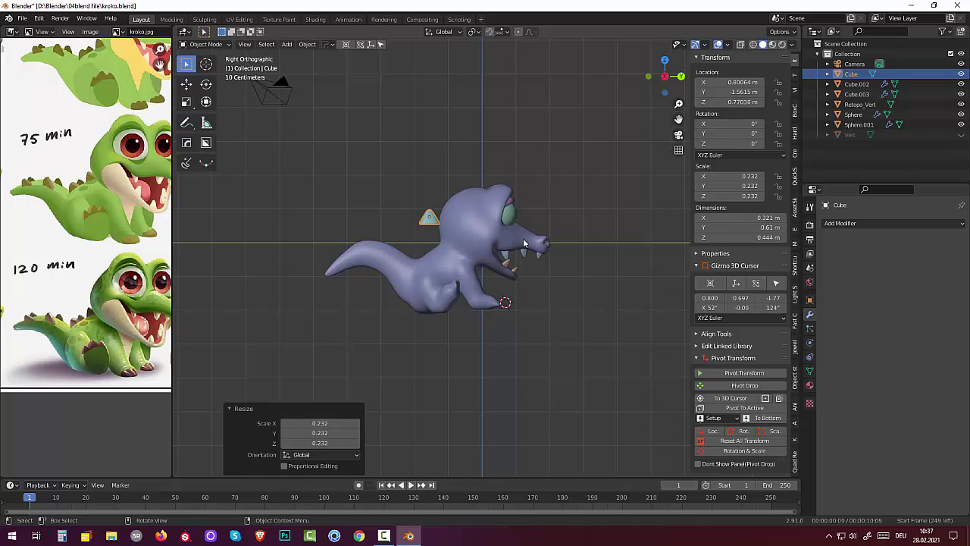
key(r)
click(476, 211)
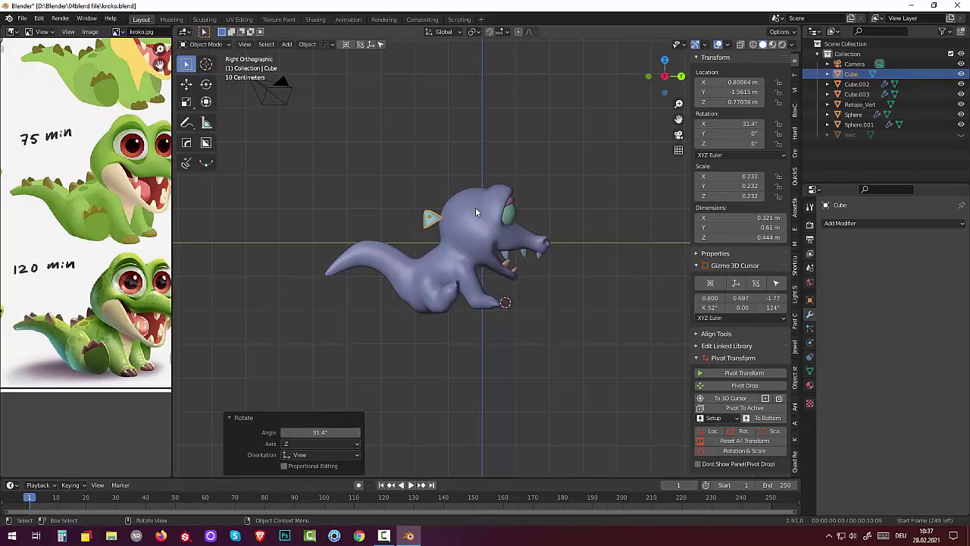
Step: Settle the spike centered on the crocodile's spine from several angles, then duplicate it
key(g)
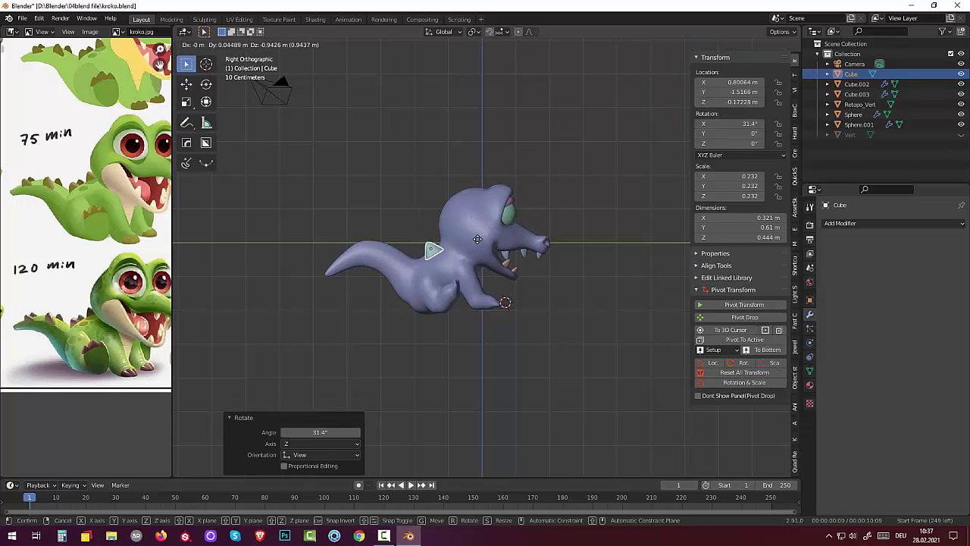
click(472, 238)
mouse_move(472, 238)
middle_down()
mouse_move(484, 255)
mouse_move(615, 293)
mouse_move(585, 293)
middle_up()
key(g)
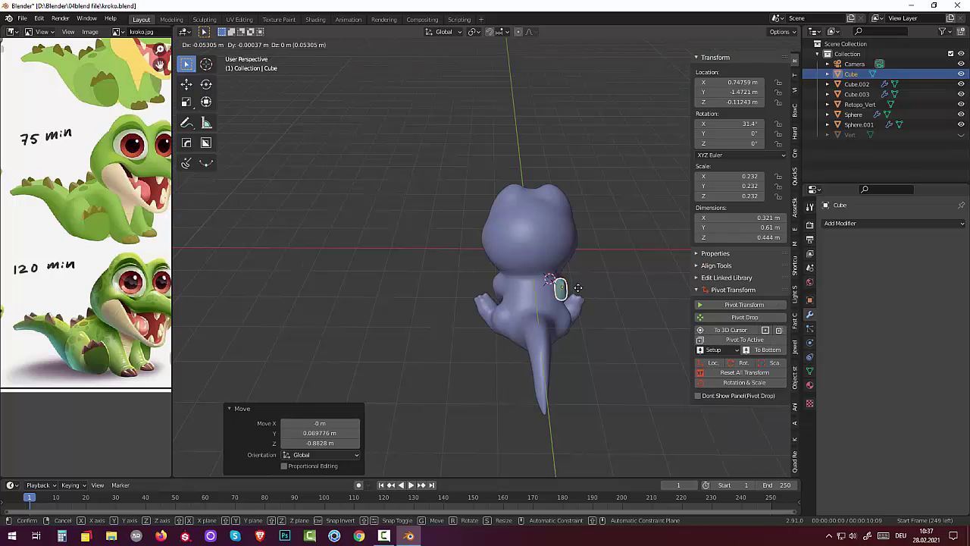
click(565, 289)
mouse_move(564, 289)
middle_down()
mouse_move(516, 273)
mouse_move(462, 227)
mouse_move(441, 250)
mouse_move(575, 266)
mouse_move(464, 235)
mouse_move(470, 243)
middle_up()
key(g)
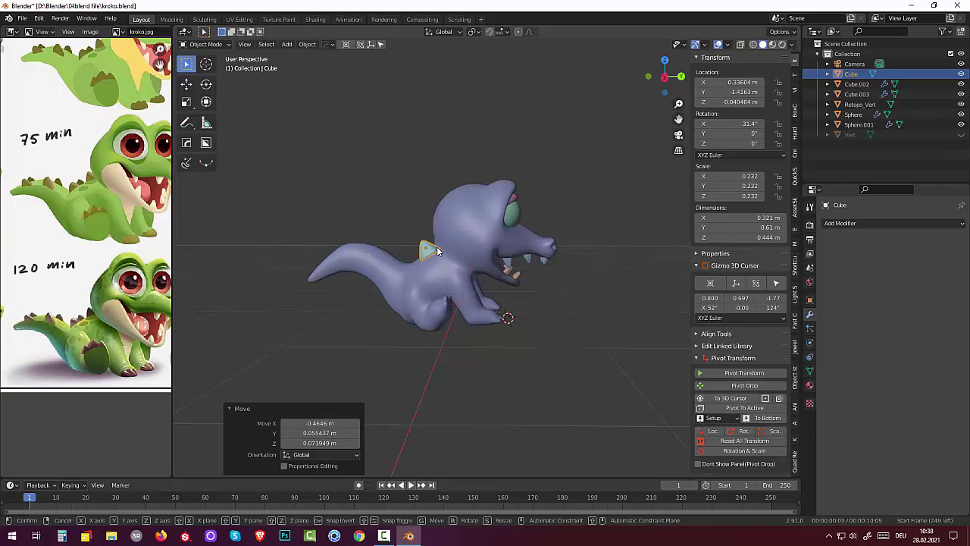
click(433, 250)
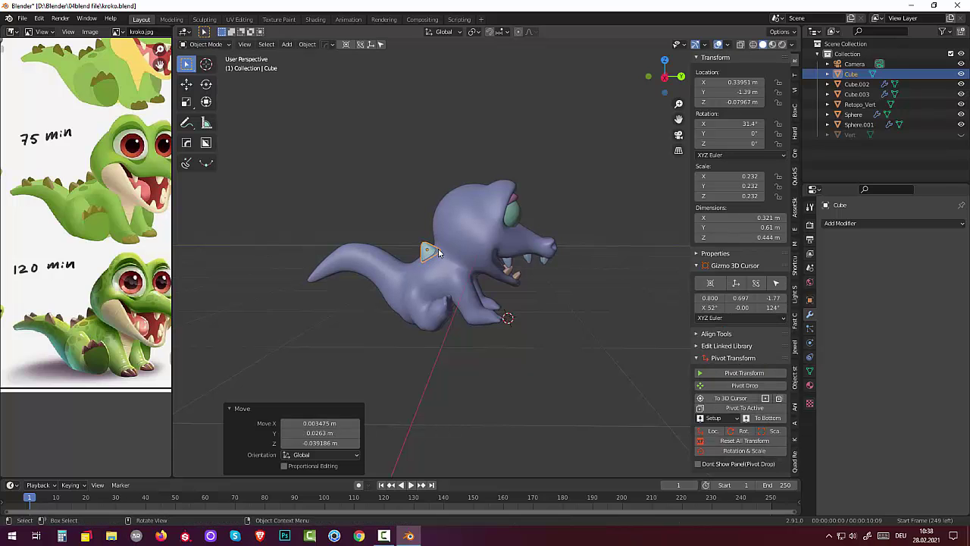
mouse_move(432, 250)
middle_down()
mouse_move(369, 329)
mouse_move(339, 390)
mouse_move(531, 353)
mouse_move(532, 335)
mouse_move(500, 270)
mouse_move(438, 251)
middle_up()
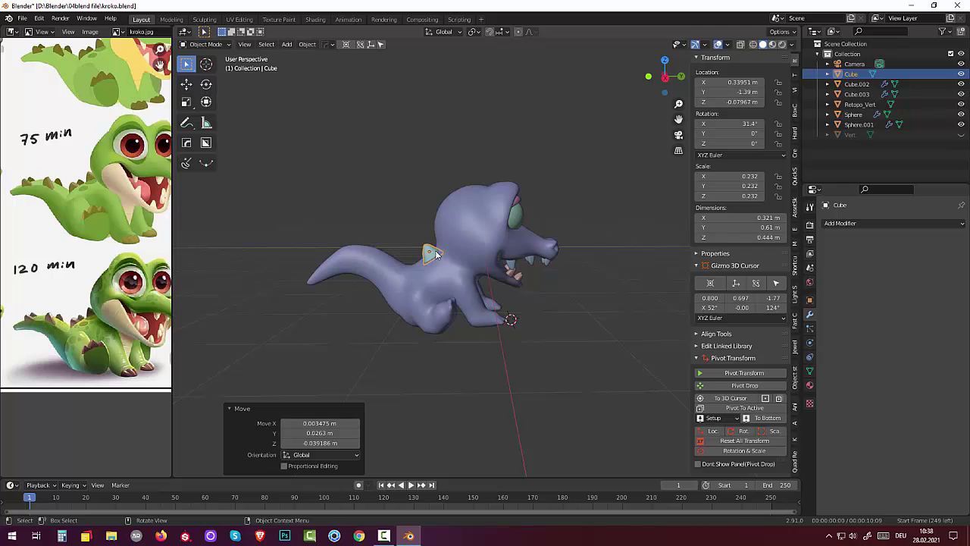
key(g)
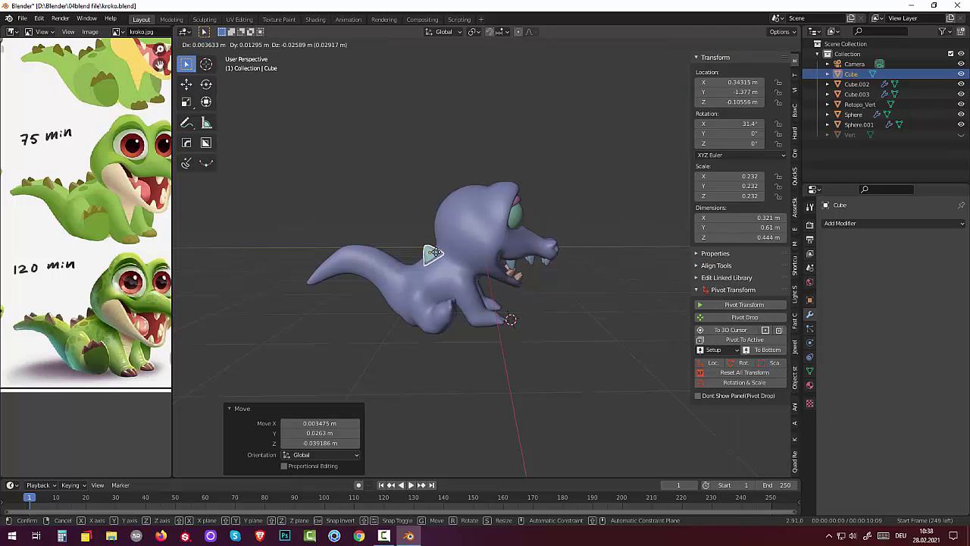
click(436, 255)
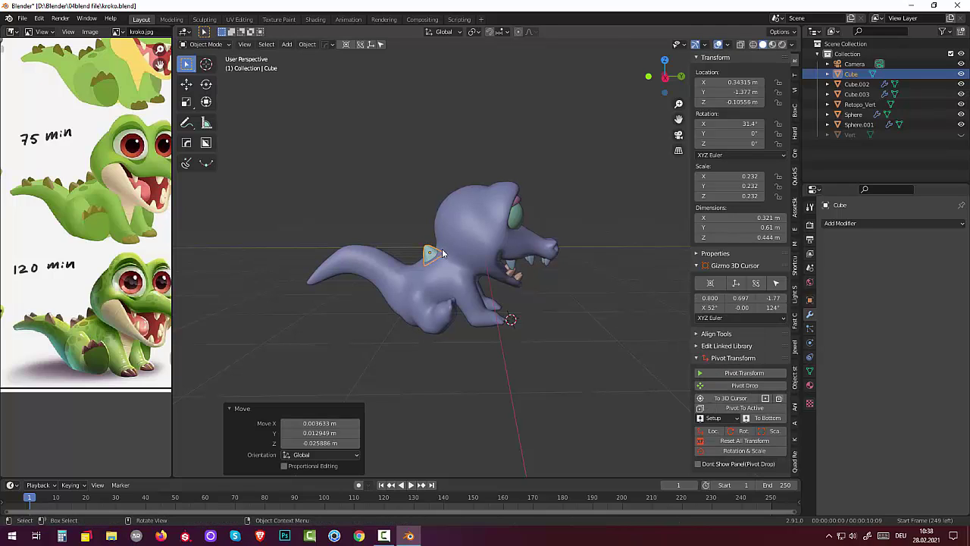
key(KP_3)
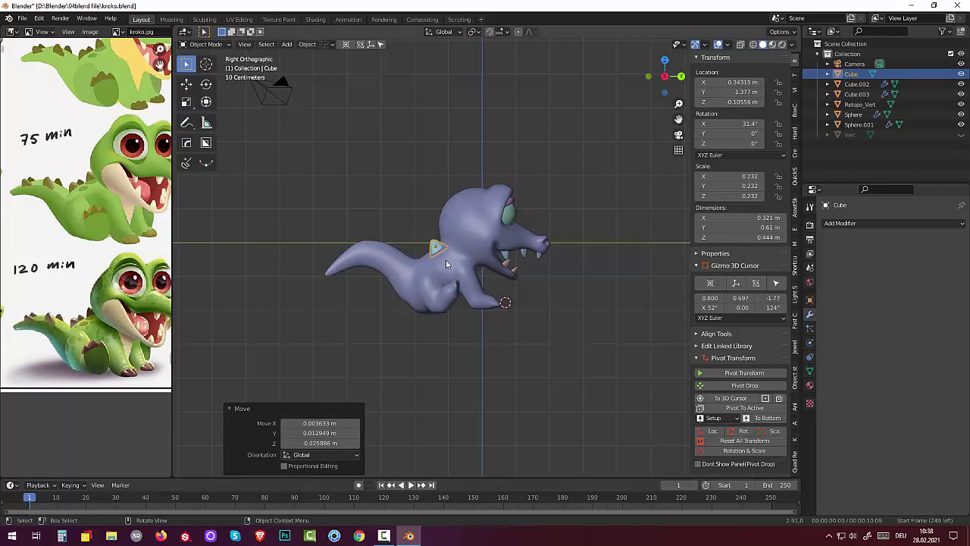
key(shift+d)
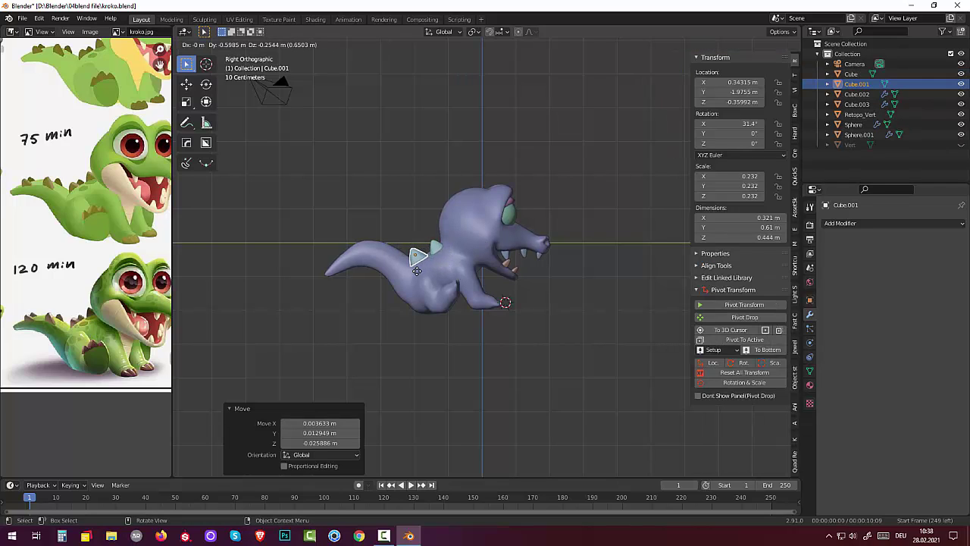
Step: Place the duplicate spike further back, tilted 37.8° and slightly smaller
click(416, 270)
key(r)
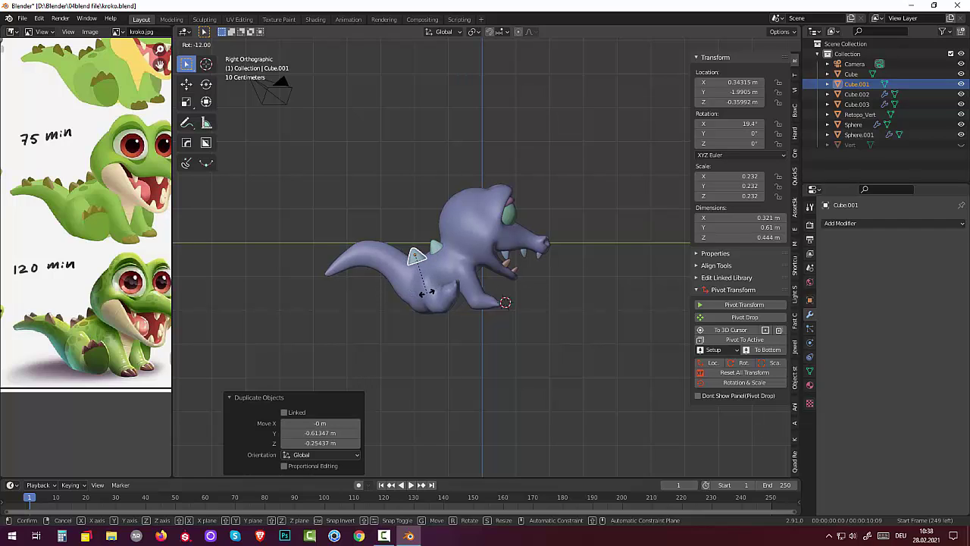
click(441, 291)
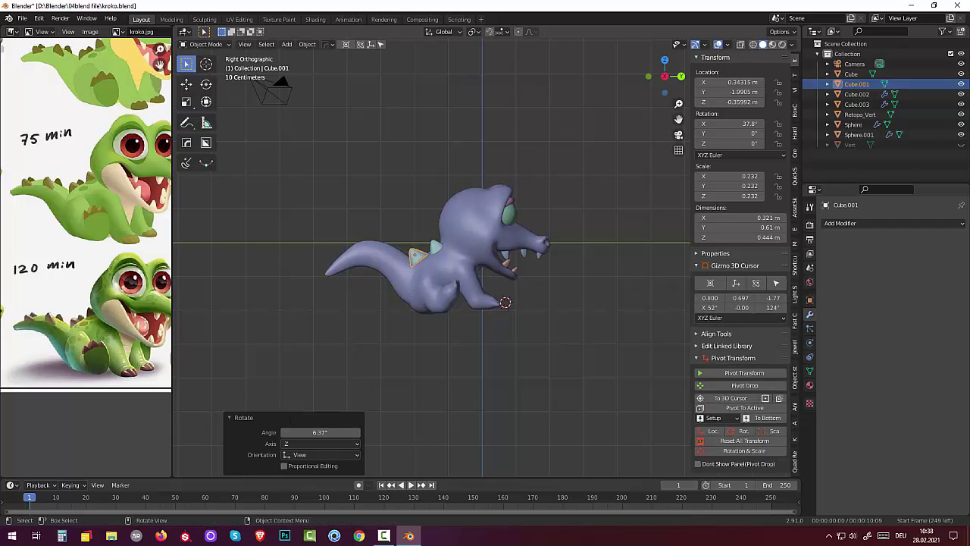
key(s)
click(535, 287)
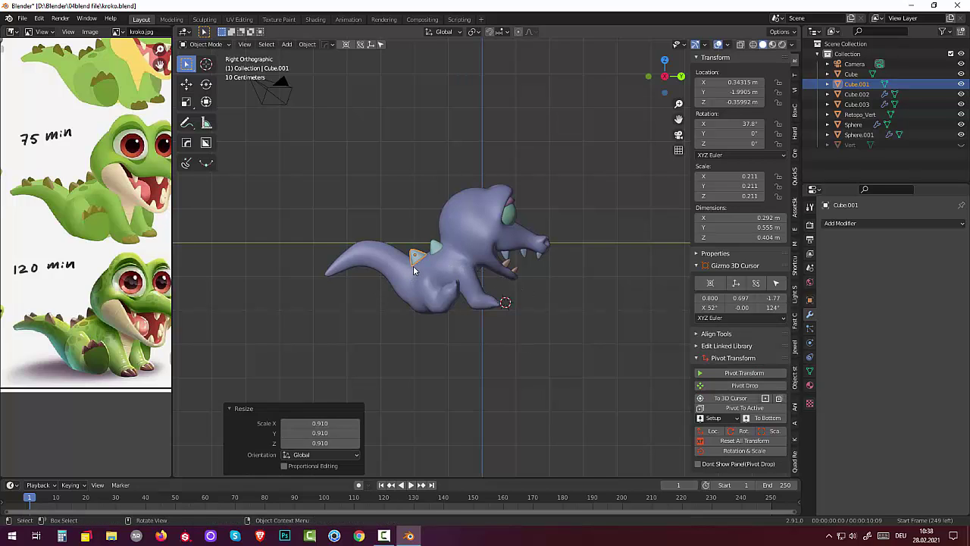
key(g)
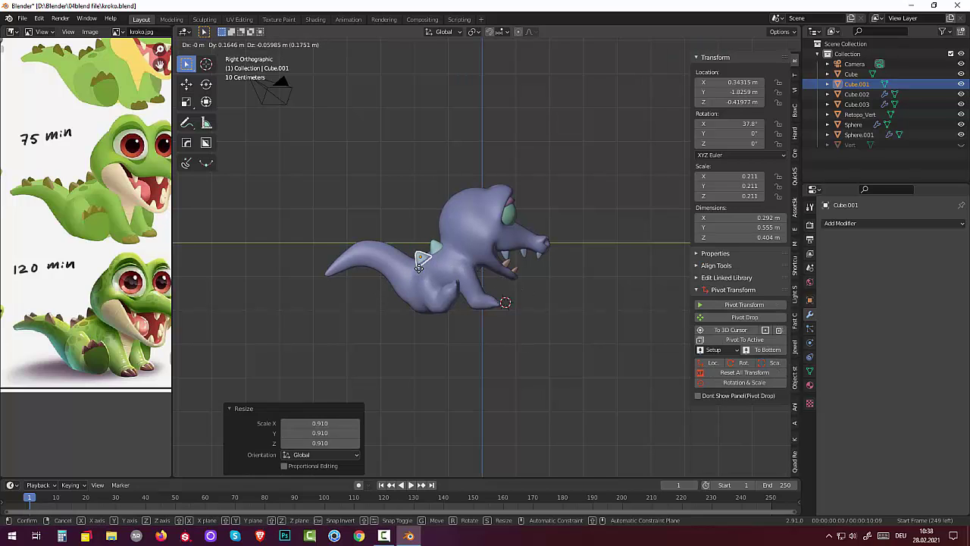
click(420, 270)
Step: Turn the duplicate spike -16.8° around Z
middle_drag(556, 309, 581, 326)
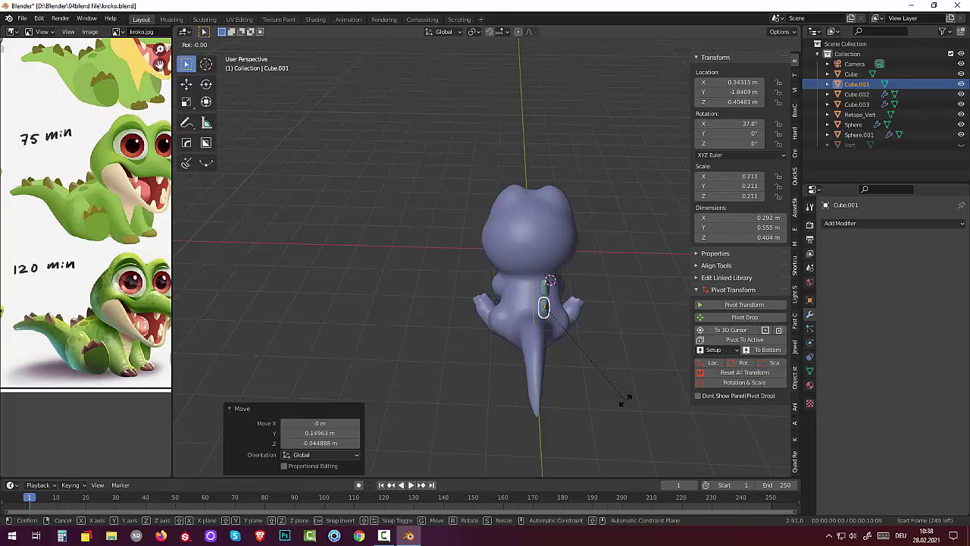
key(r)
key(z)
click(590, 402)
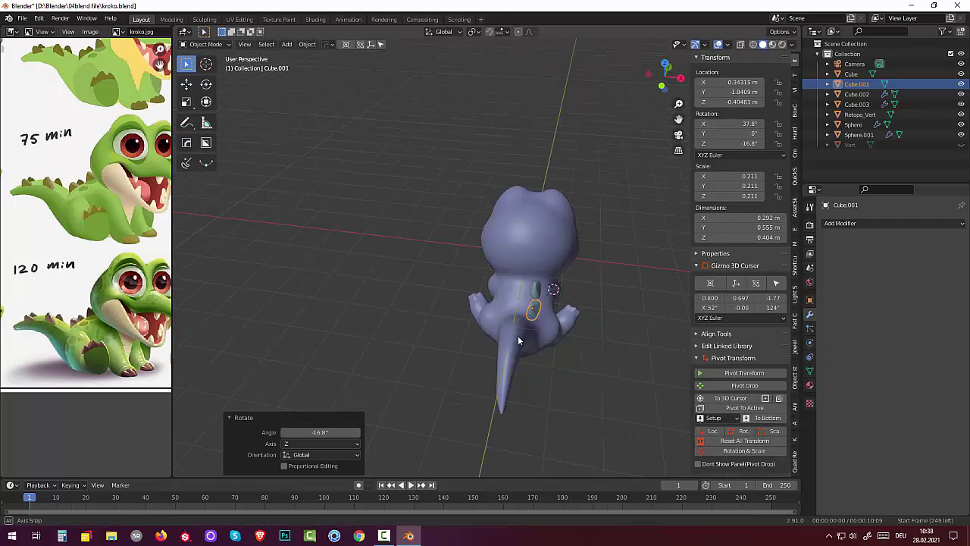
middle_drag(590, 402, 474, 317)
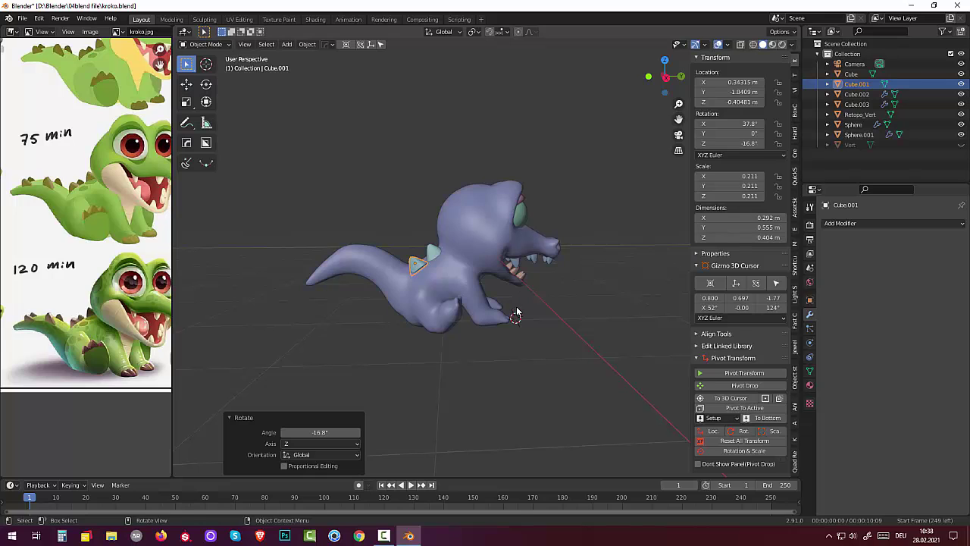
Step: Shrink the rear spike slightly (0.915) and the front spike to 0.9
key(s)
click(459, 289)
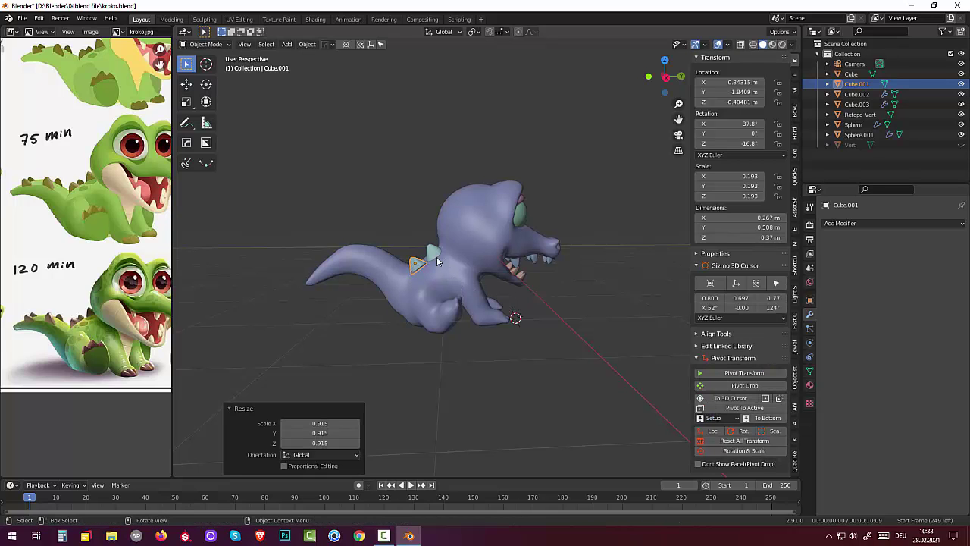
click(436, 257)
text(s)
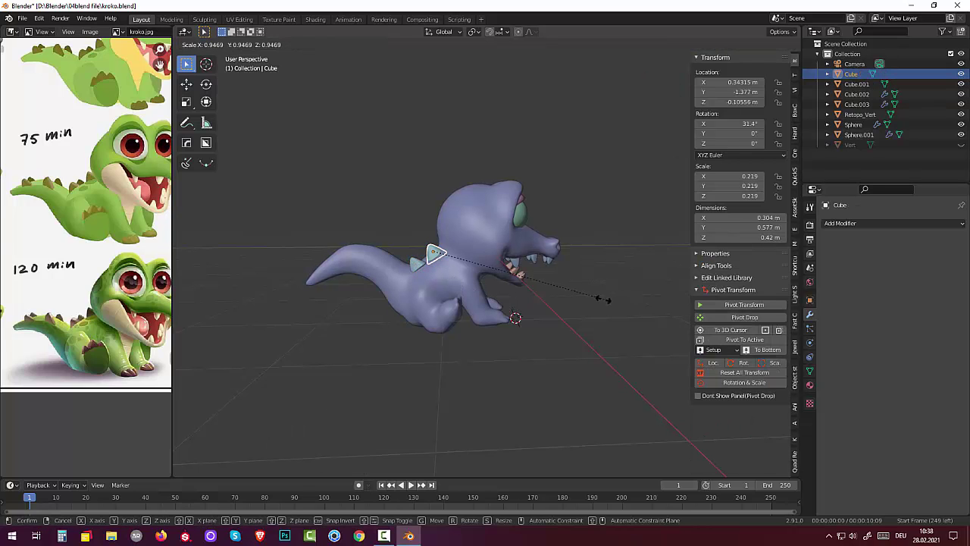
text(.9)
key(Return)
Step: Move the rear spike Cube.001 further along the crocodile's back
click(418, 266)
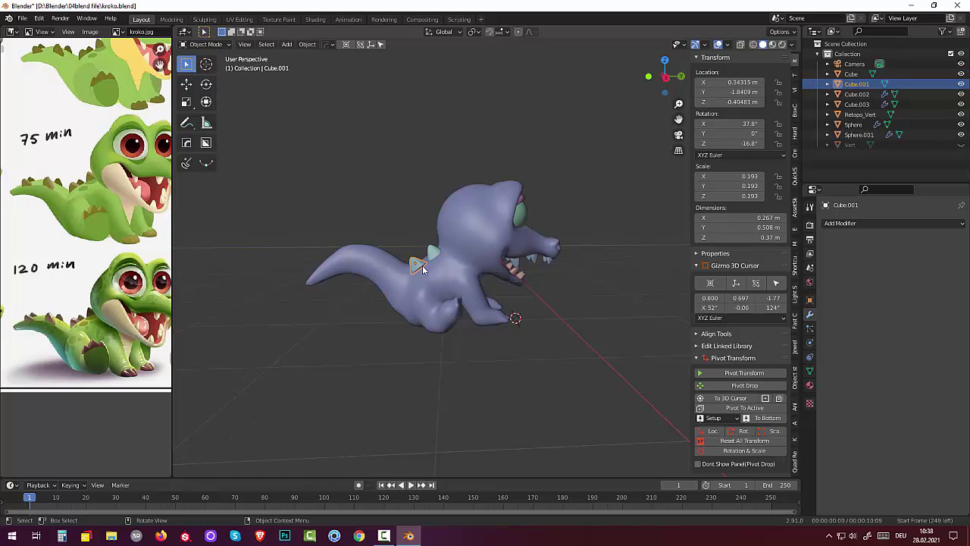
mouse_move(422, 265)
middle_down()
mouse_move(329, 376)
mouse_move(437, 281)
middle_up()
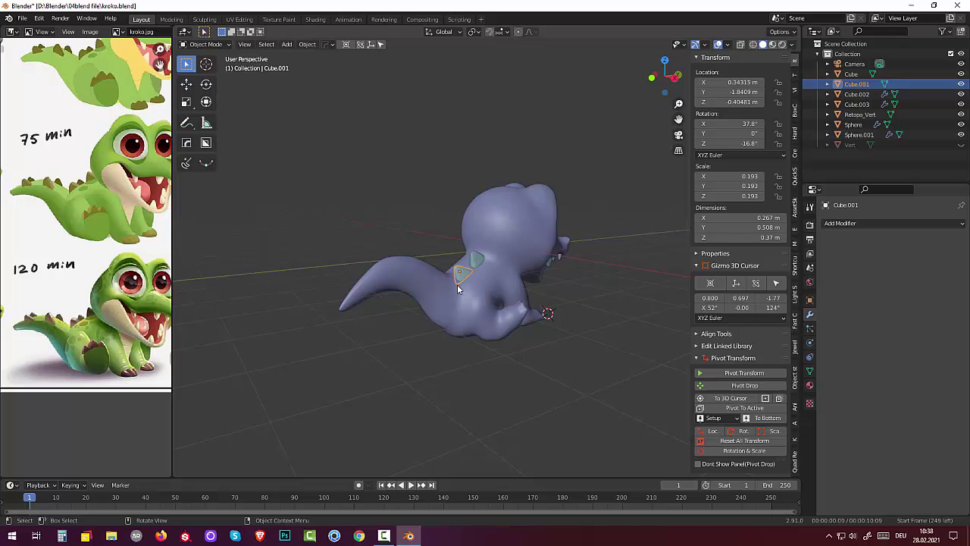
key(g)
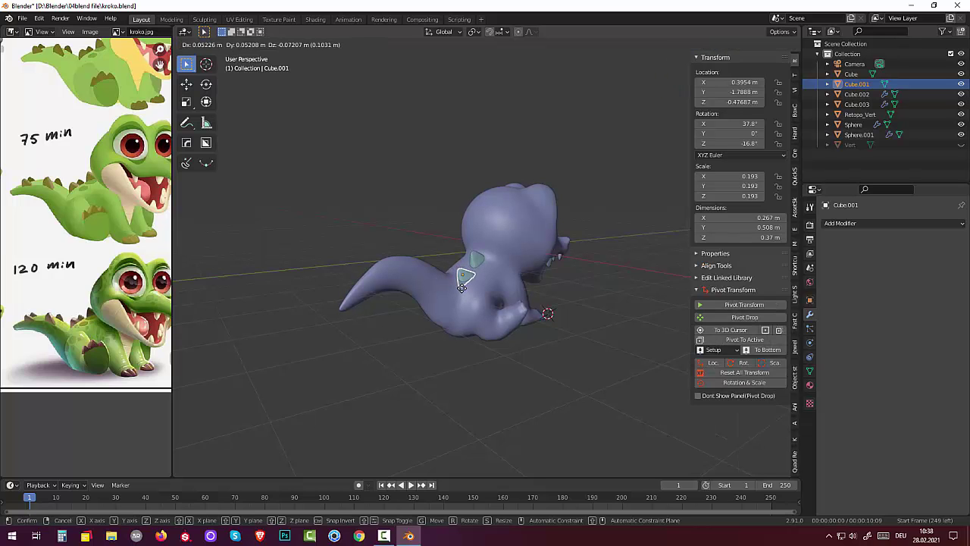
click(462, 285)
middle_drag(476, 304, 524, 336)
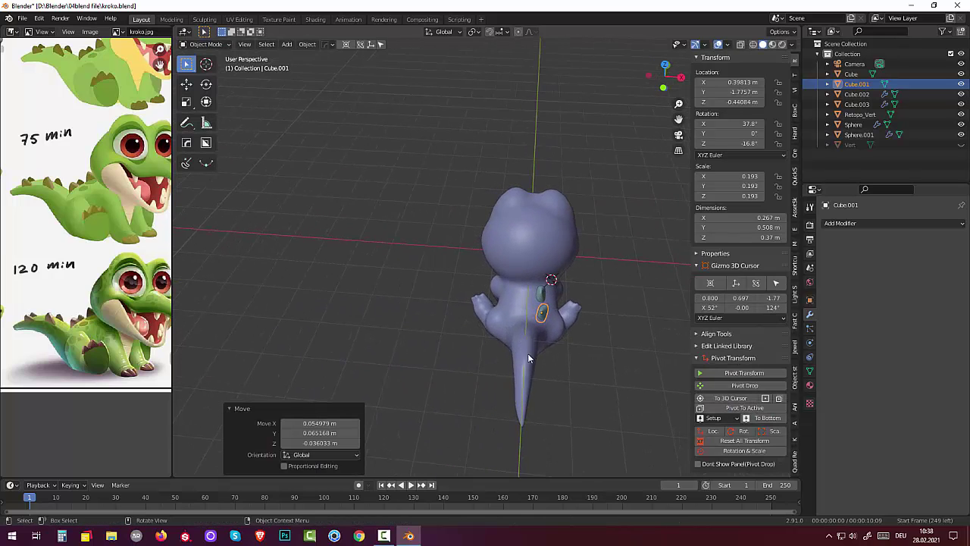
key(g)
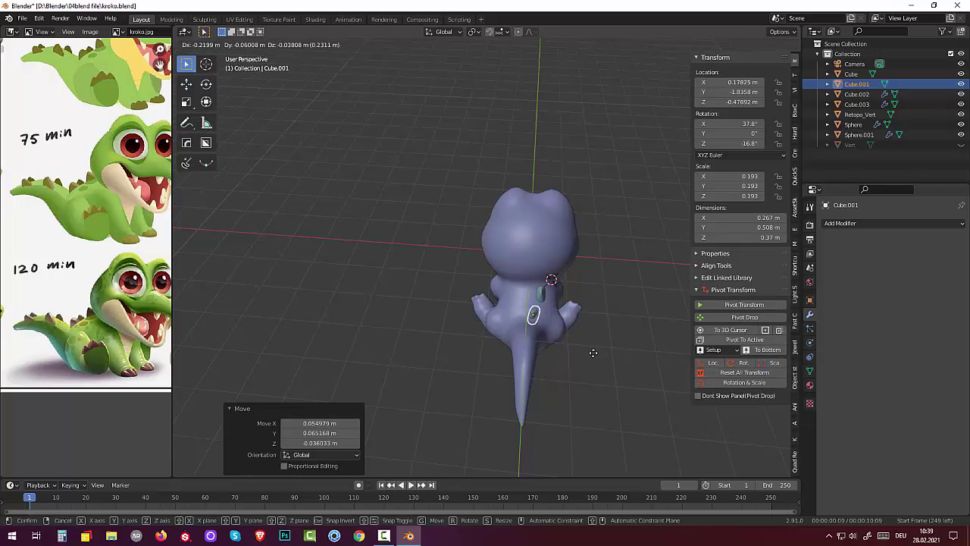
Step: Reposition the rear spike onto the spine line, checking from side and behind
click(587, 349)
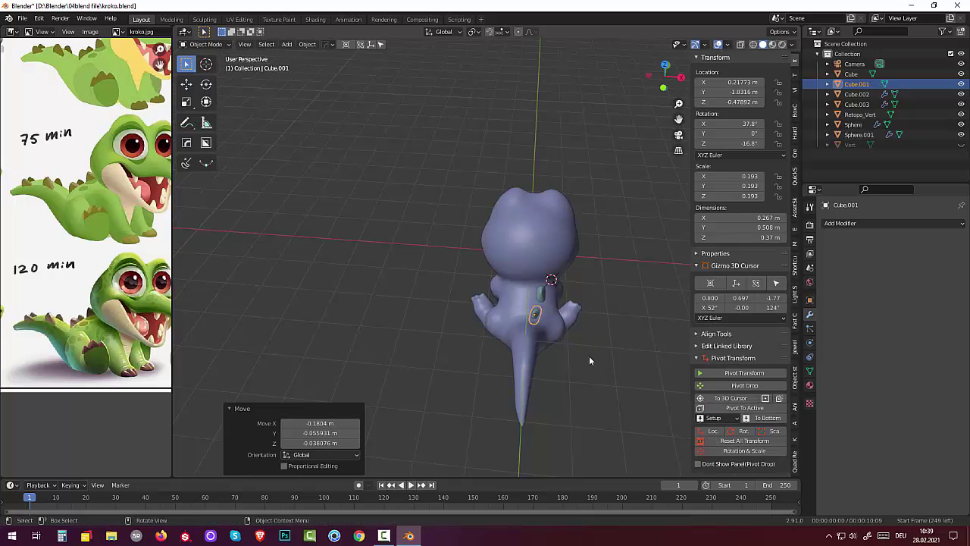
middle_drag(588, 348, 470, 324)
key(g)
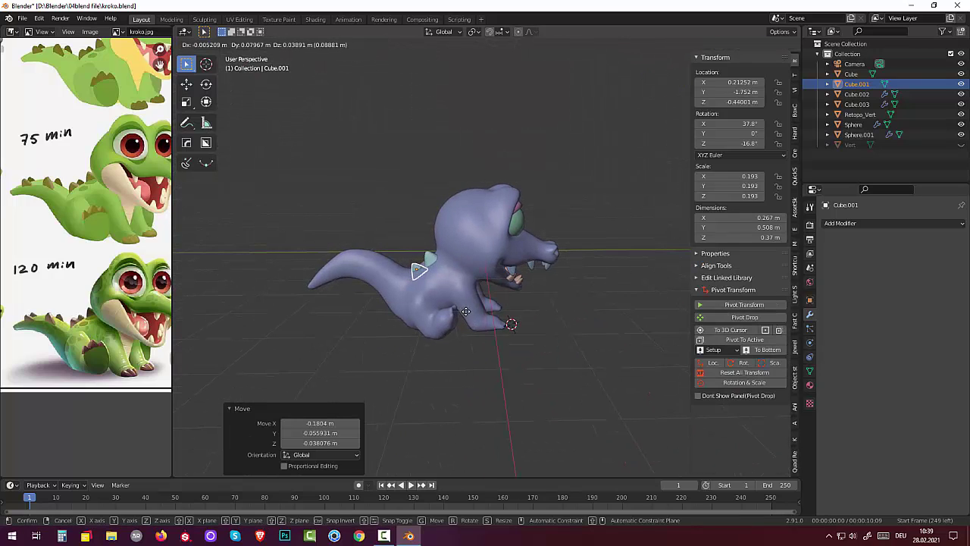
click(463, 311)
middle_drag(463, 310, 580, 352)
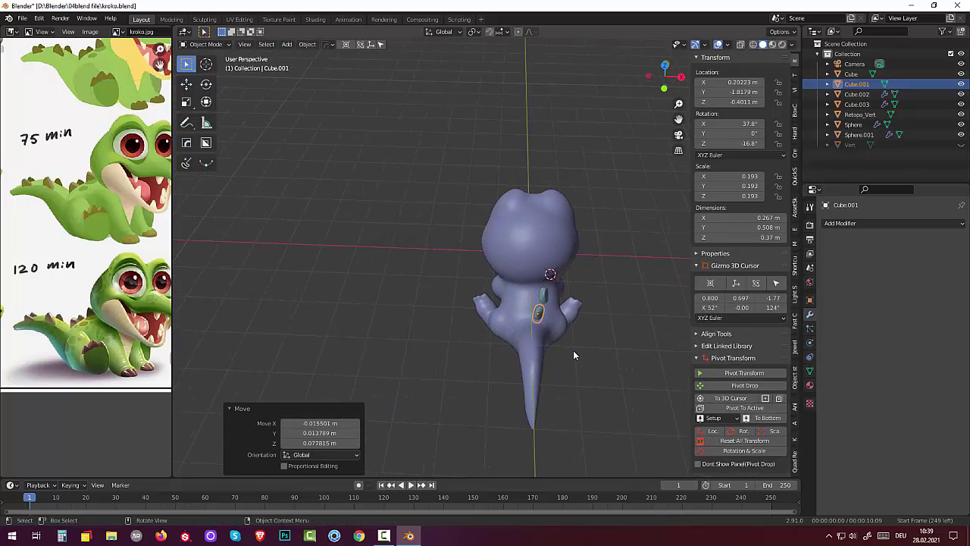
key(g)
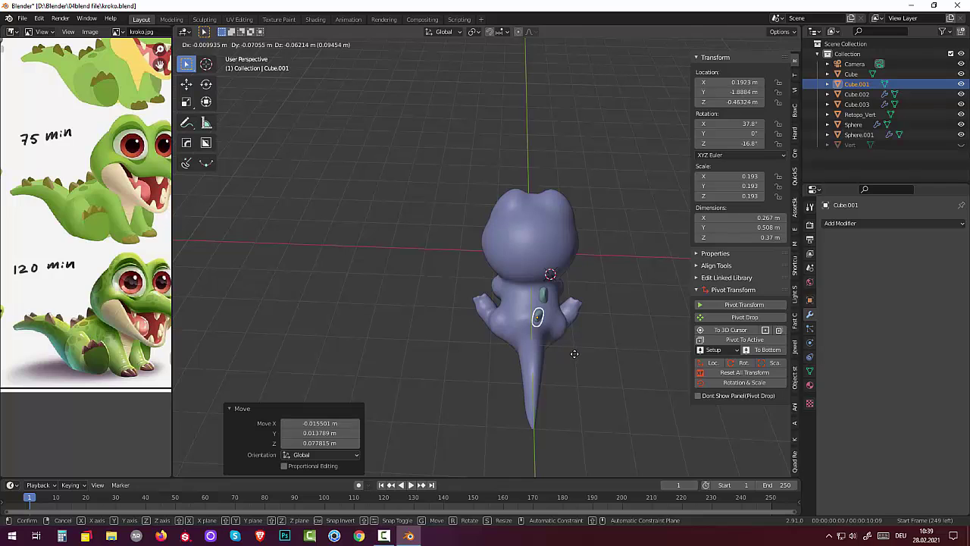
click(575, 352)
mouse_move(575, 352)
middle_down()
mouse_move(584, 328)
mouse_move(515, 273)
mouse_move(494, 288)
middle_up()
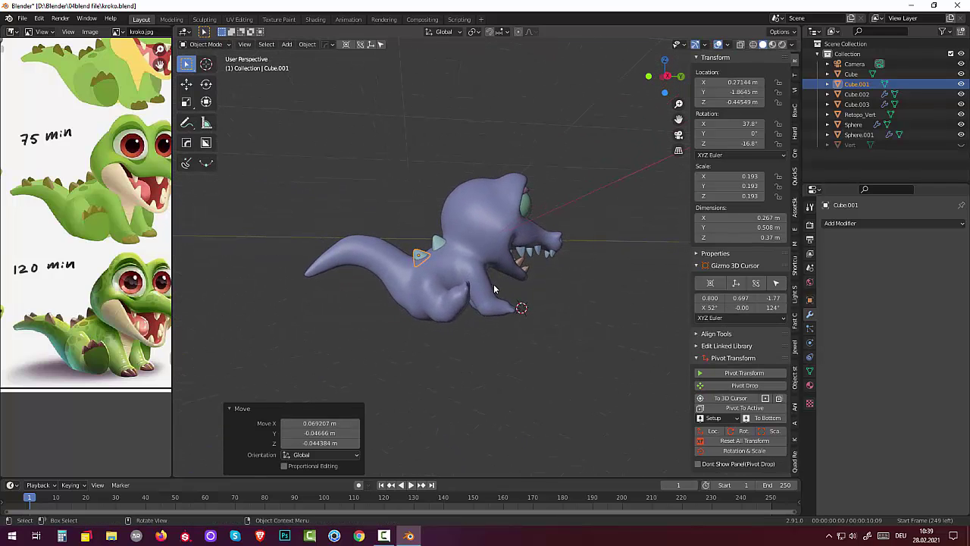
Step: Tilt the rear spike to follow the back, stretch it taller along Z, then duplicate it
key(r)
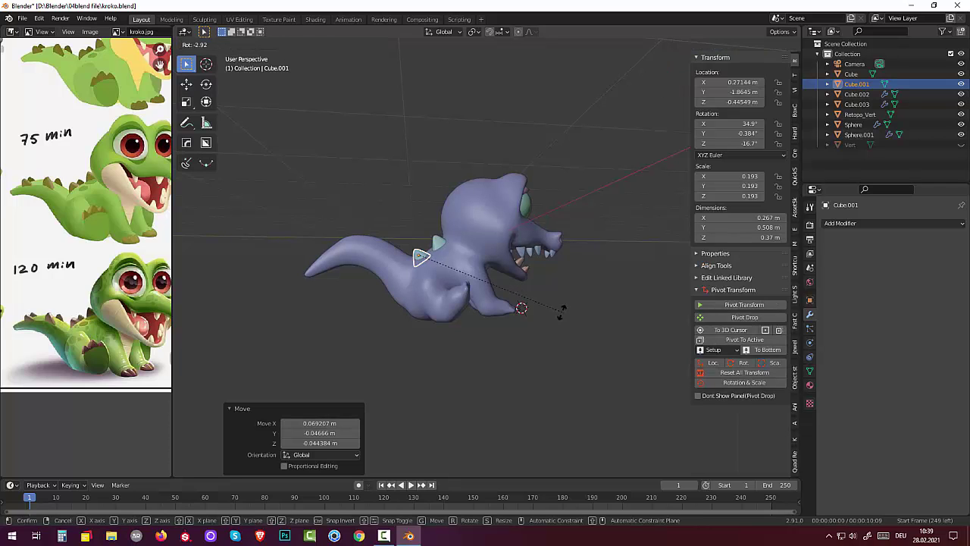
click(514, 306)
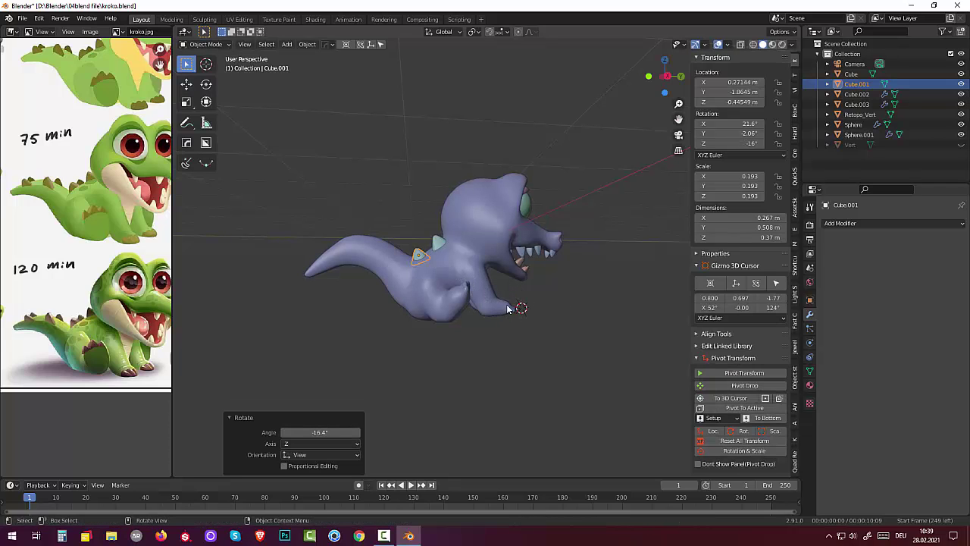
key(g)
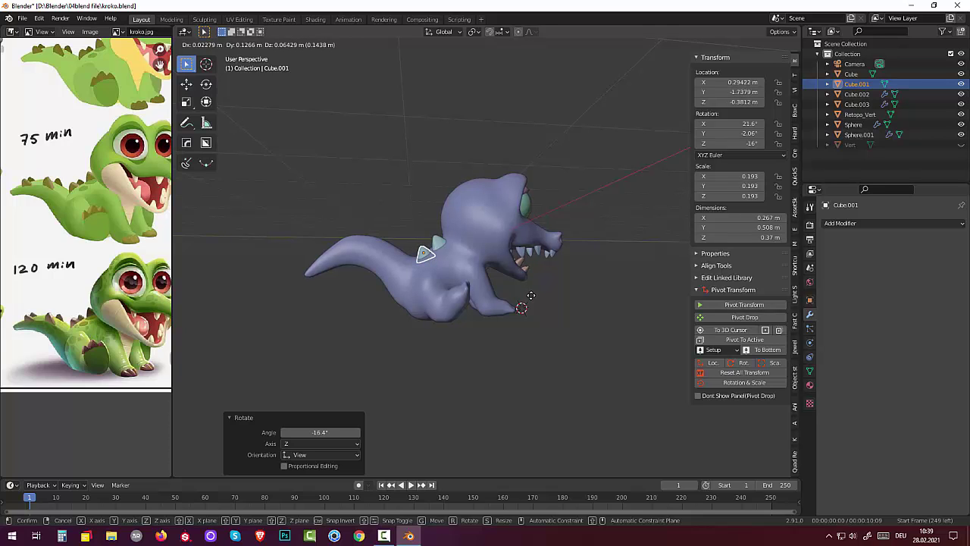
click(532, 300)
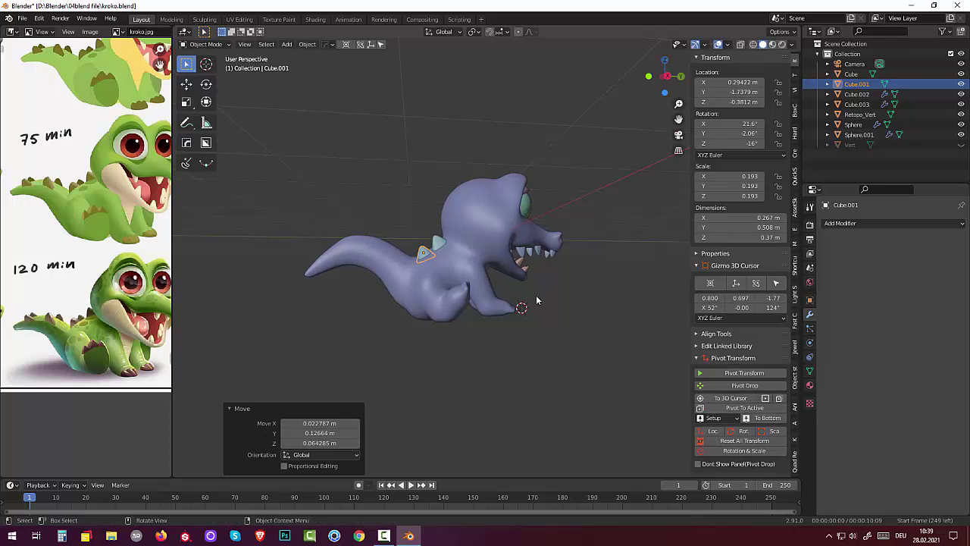
key(s)
key(z)
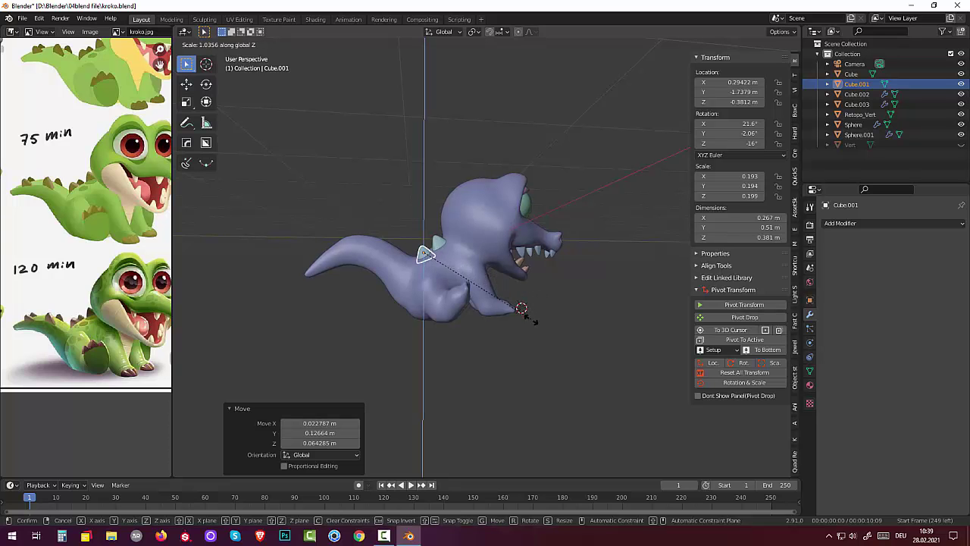
click(532, 328)
mouse_move(532, 328)
middle_down()
mouse_move(593, 317)
mouse_move(602, 365)
mouse_move(583, 359)
mouse_move(561, 290)
middle_up()
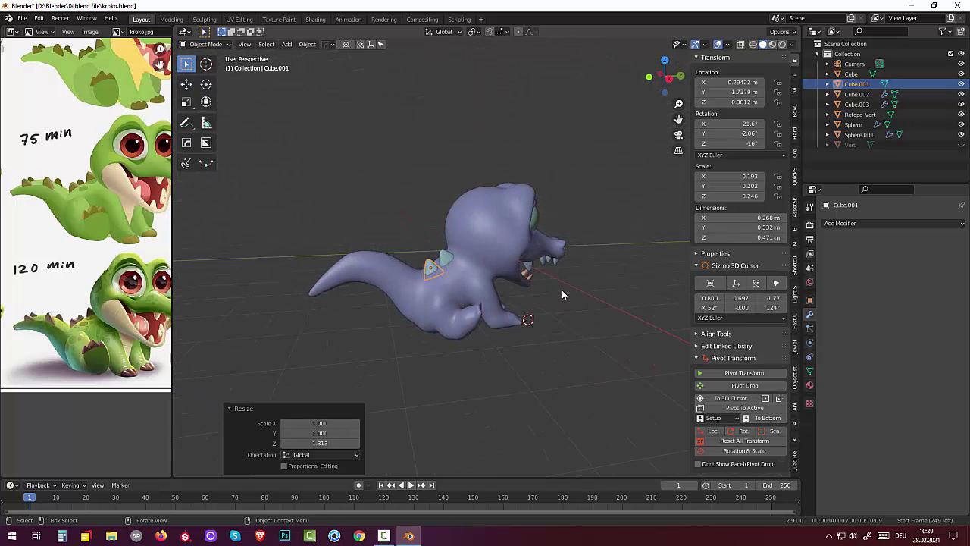
key(g)
click(429, 274)
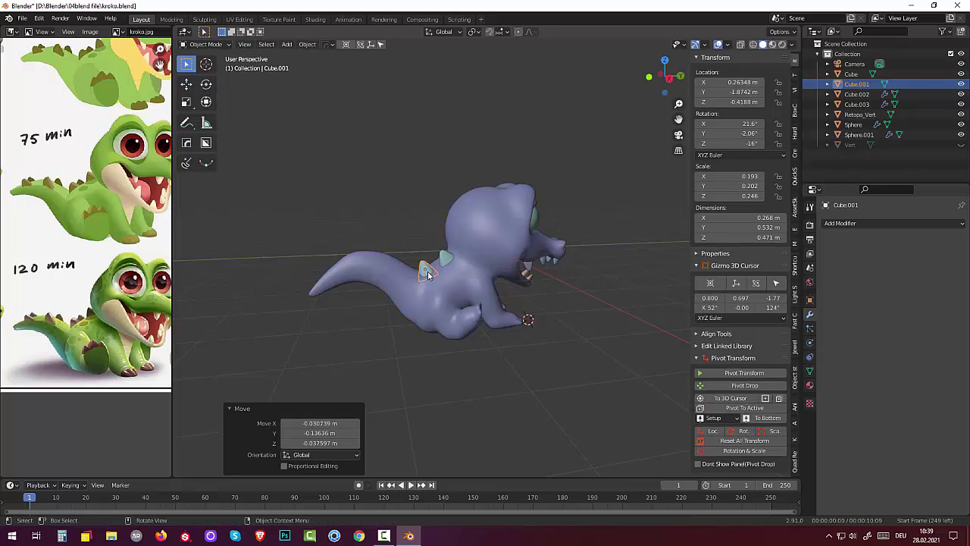
key(shift)
key(shift+d)
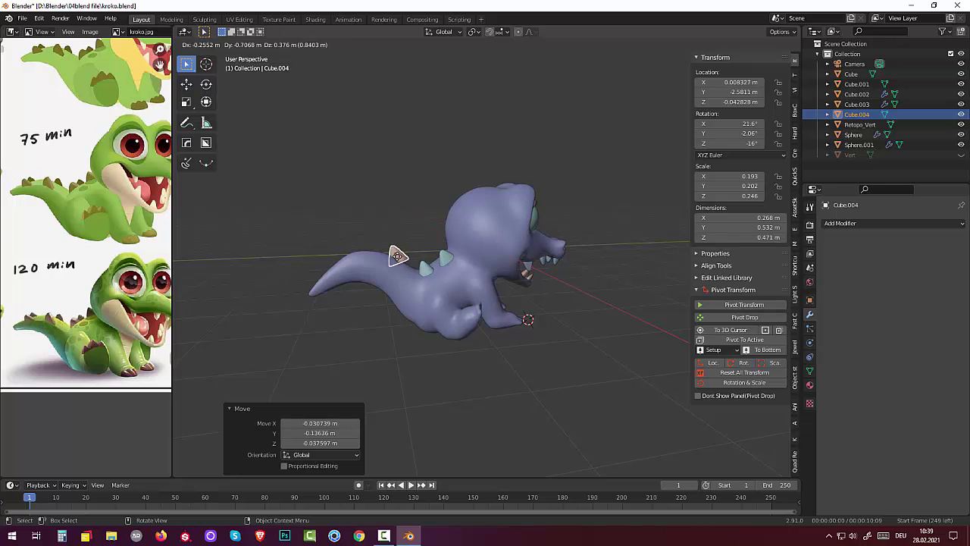
Step: Place the copied spike toward the tail, turn it 42.3°, and align it with the spine around Z
click(397, 255)
mouse_move(413, 268)
middle_down()
mouse_move(459, 311)
mouse_move(433, 288)
mouse_move(442, 274)
middle_up()
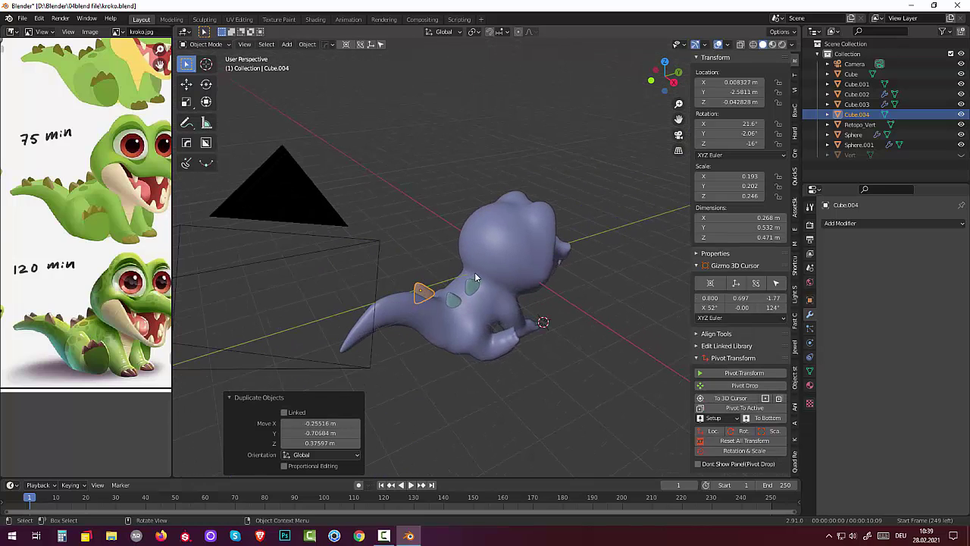
key(r)
key(Return)
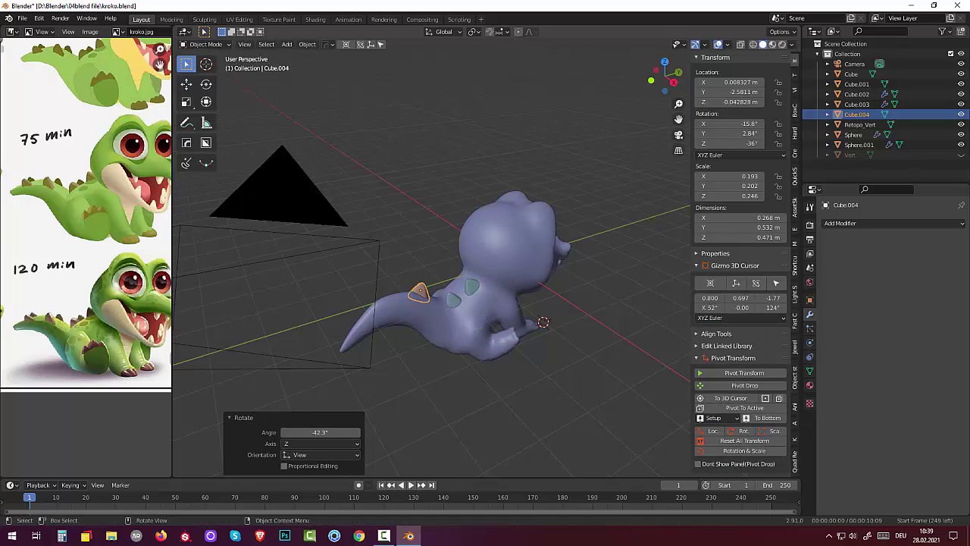
mouse_move(501, 348)
middle_down()
mouse_move(569, 377)
mouse_move(558, 382)
middle_up()
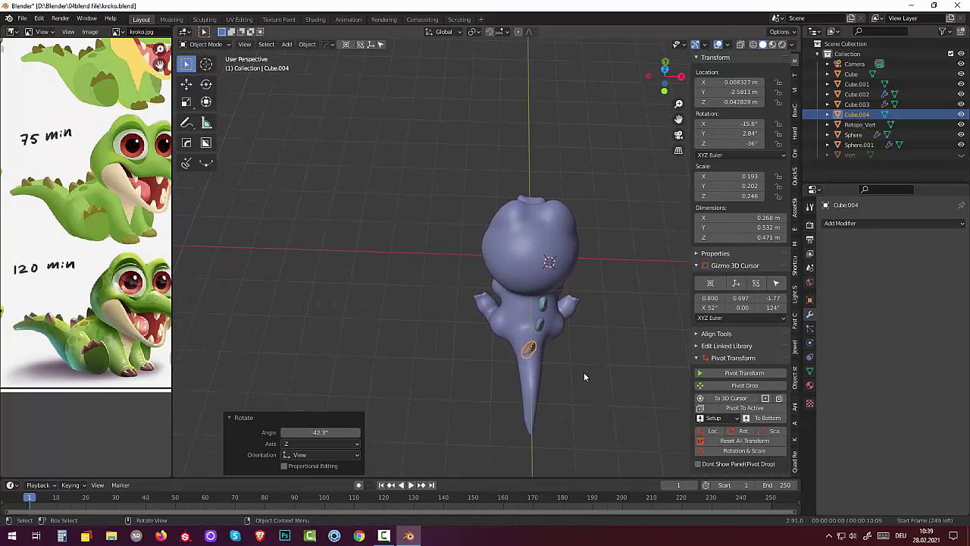
key(r)
key(z)
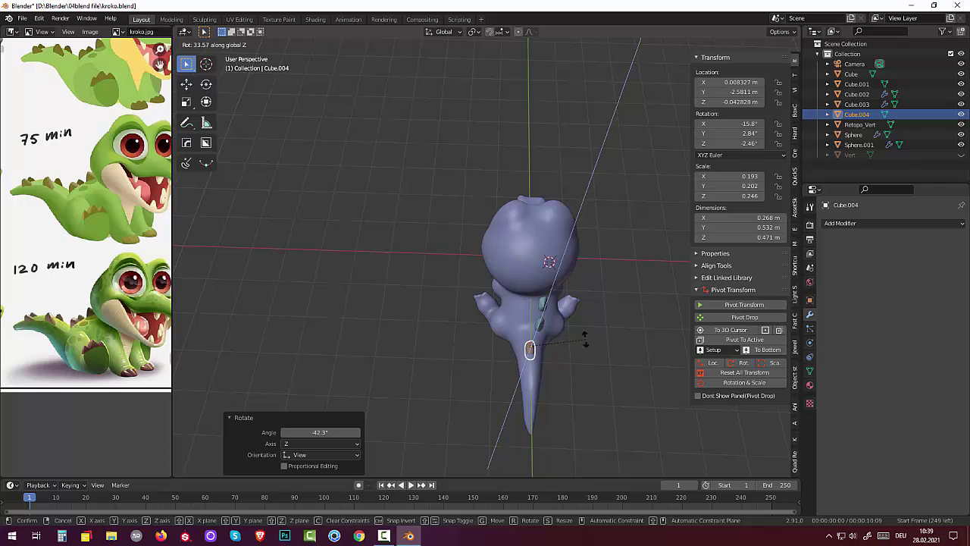
click(566, 355)
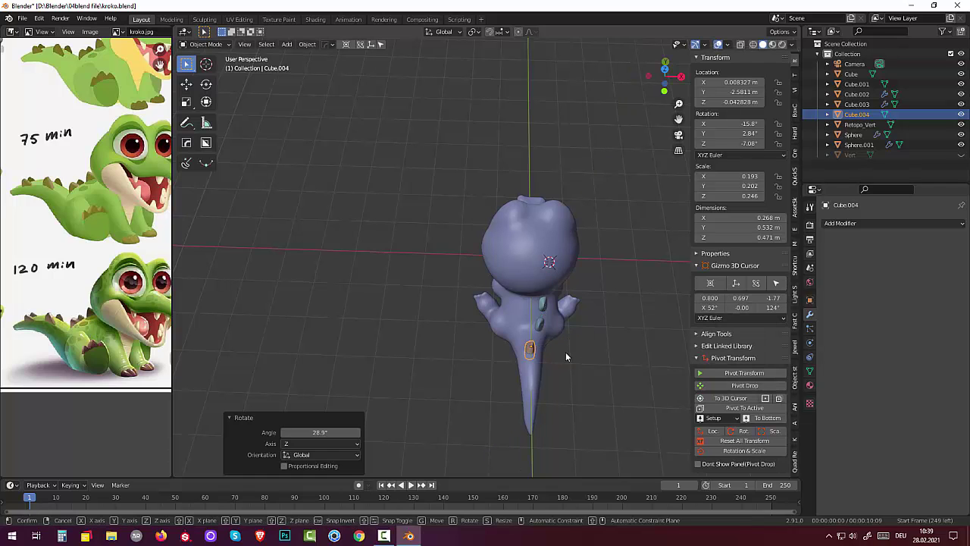
Step: Move the copy onto the spine line, tilt it, and shrink it slightly
key(g)
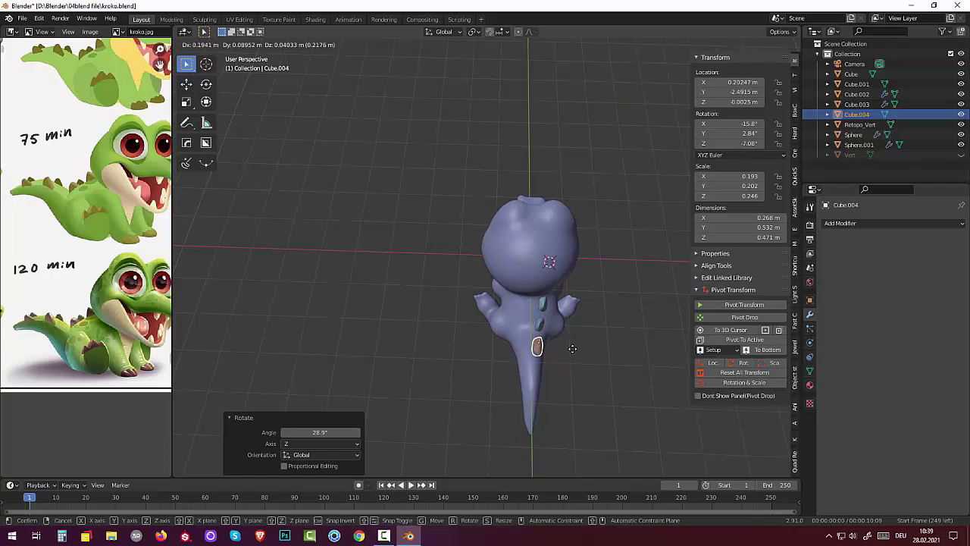
click(574, 353)
key(r)
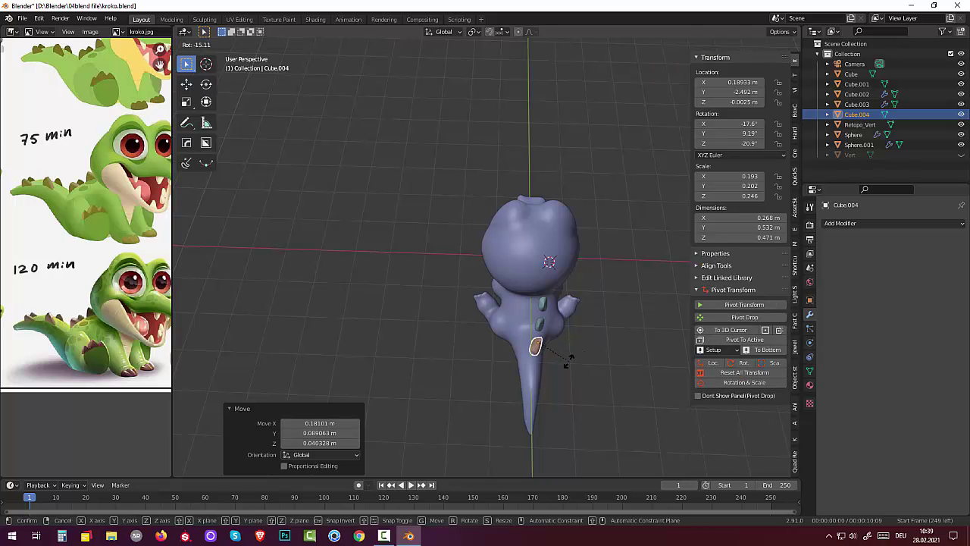
click(574, 350)
middle_drag(573, 351, 488, 277)
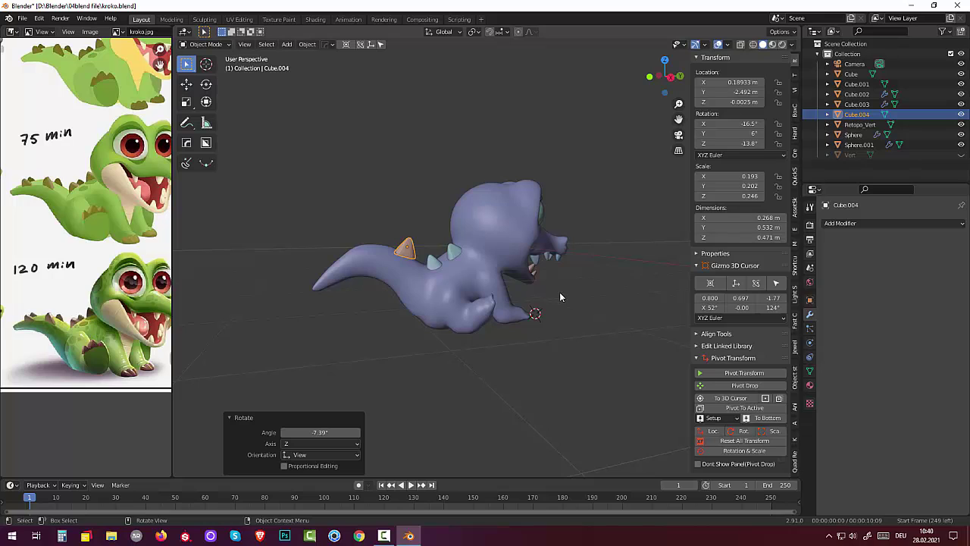
key(s)
click(533, 307)
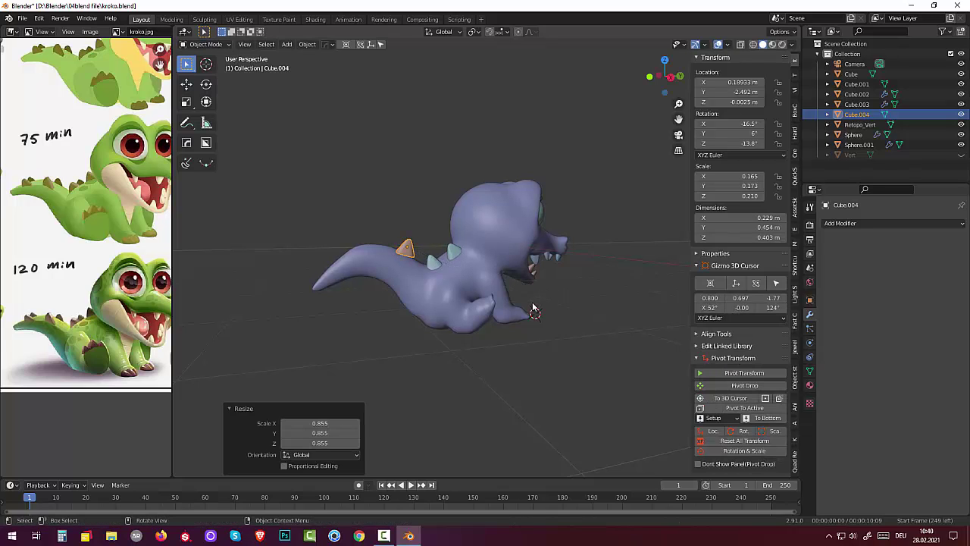
key(r)
click(521, 311)
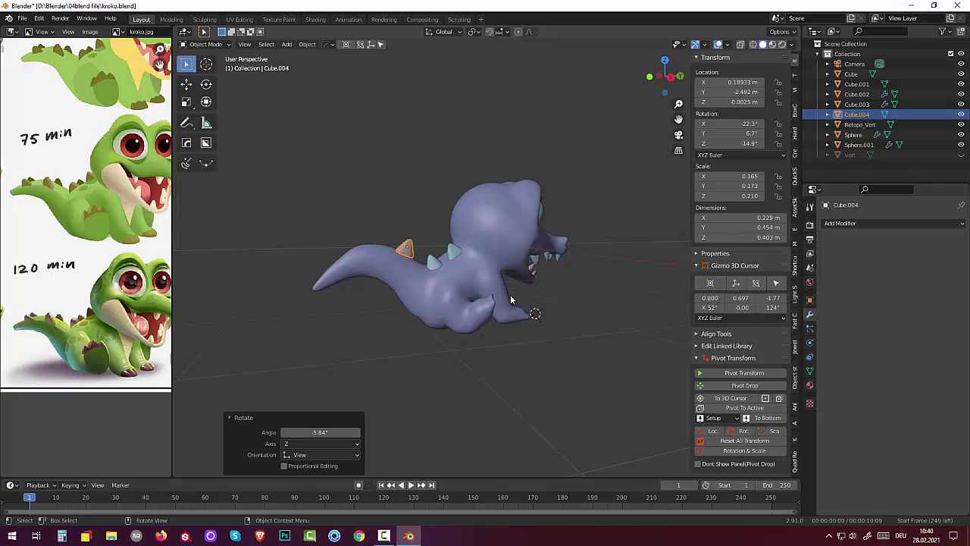
Step: Move and rotate Cube.004 to follow the back, ending at -29.4°, 7.4°, -16.3°
key(g)
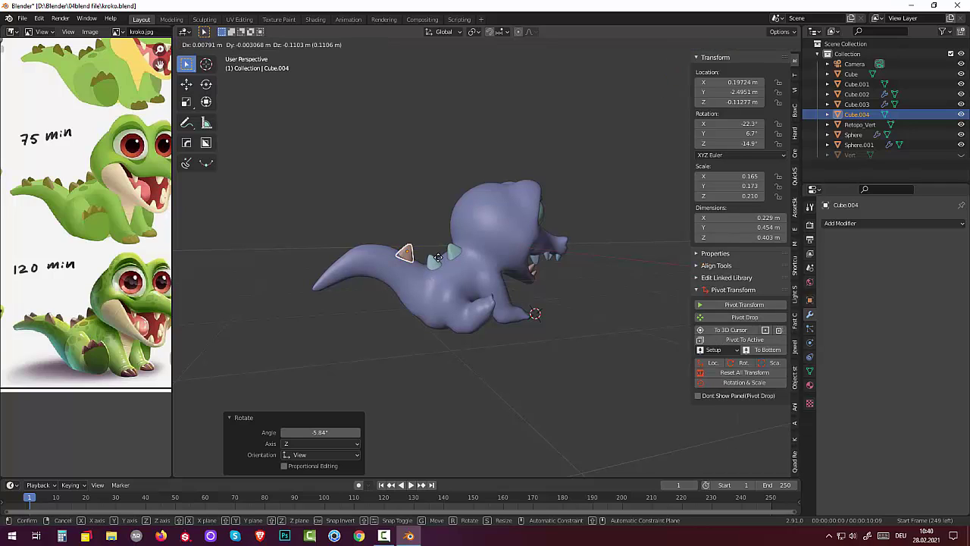
click(438, 259)
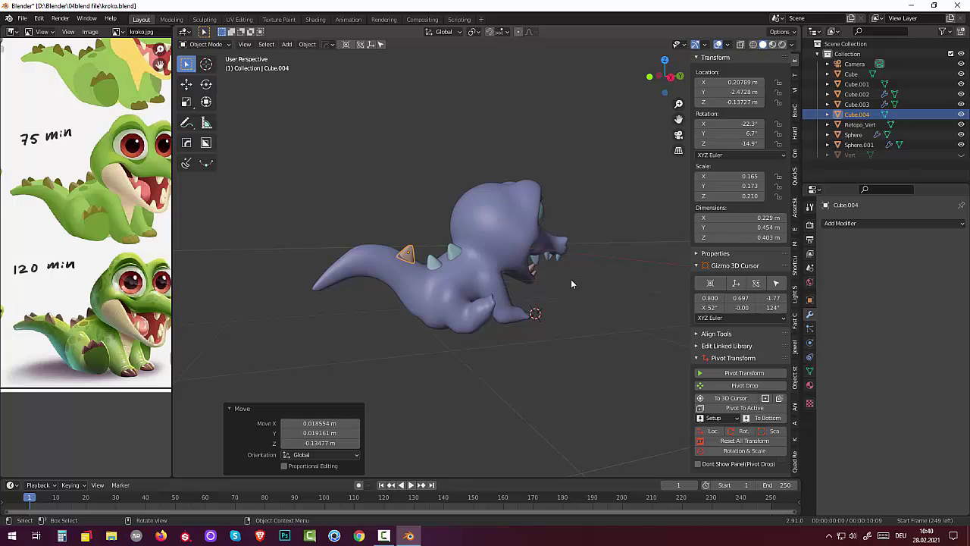
key(r)
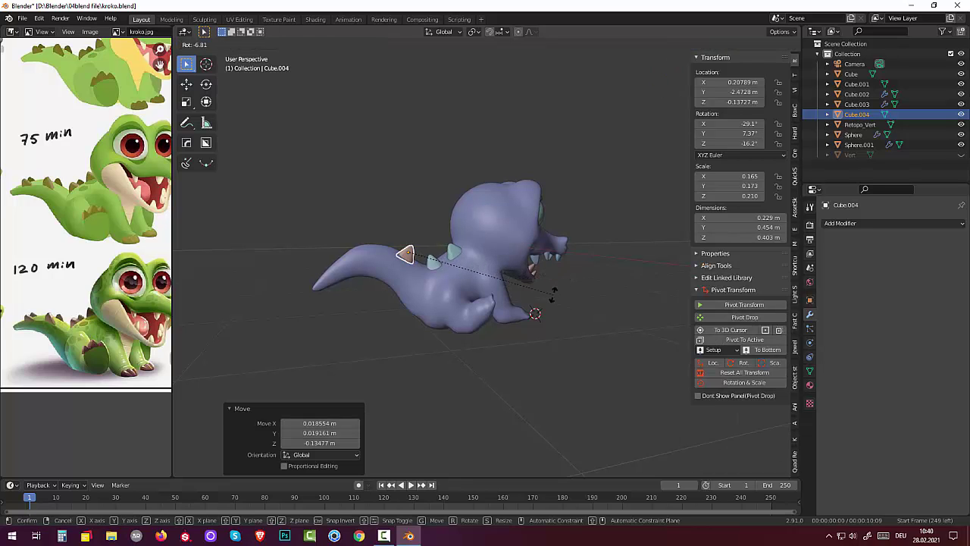
click(535, 284)
middle_drag(531, 281, 520, 263)
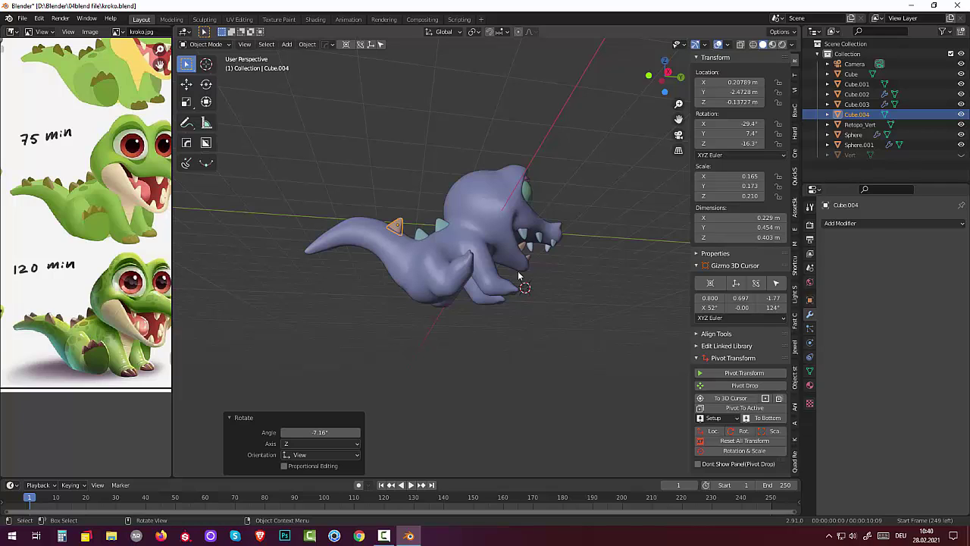
key(g)
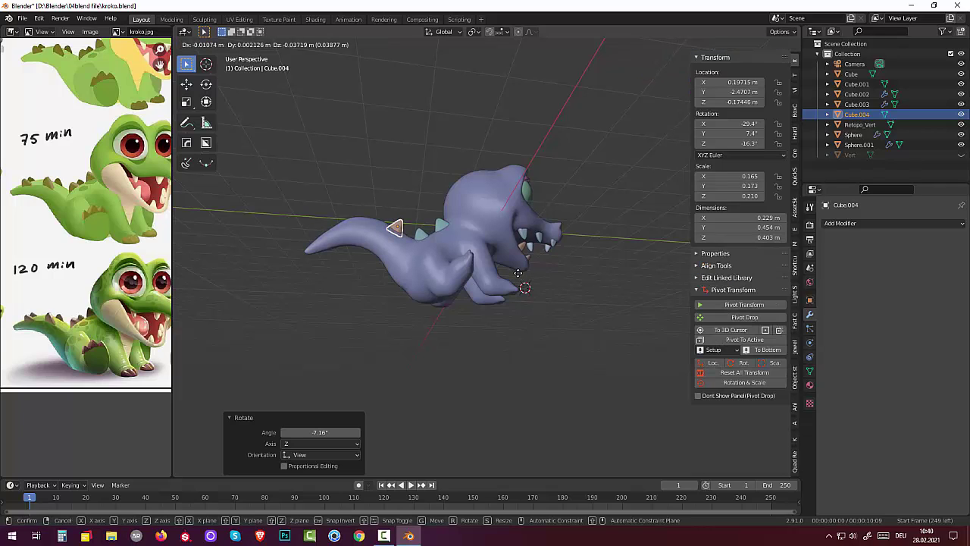
click(519, 275)
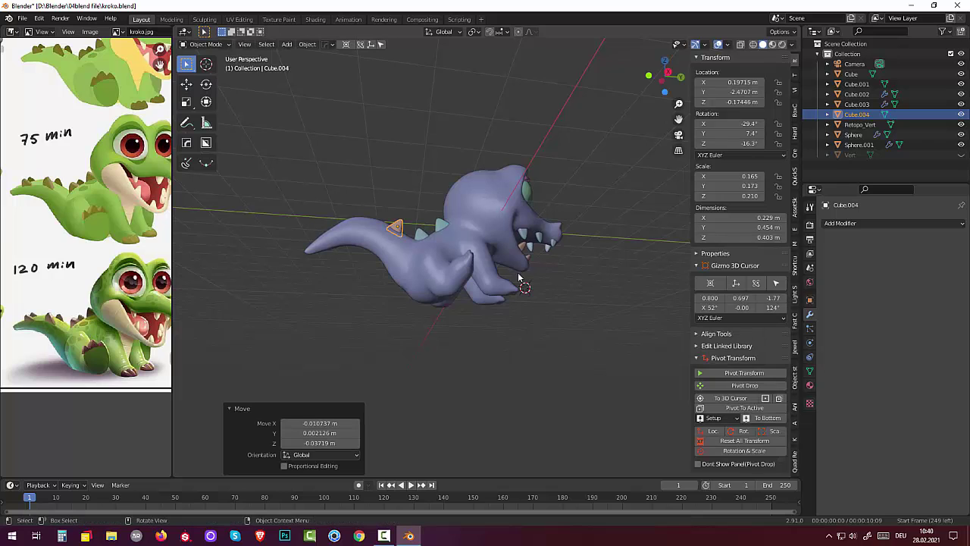
mouse_move(519, 279)
middle_down()
mouse_move(507, 309)
mouse_move(494, 307)
mouse_move(518, 385)
mouse_move(515, 359)
mouse_move(478, 402)
mouse_move(465, 397)
mouse_move(505, 353)
mouse_move(625, 343)
mouse_move(612, 364)
mouse_move(582, 366)
mouse_move(401, 265)
middle_up()
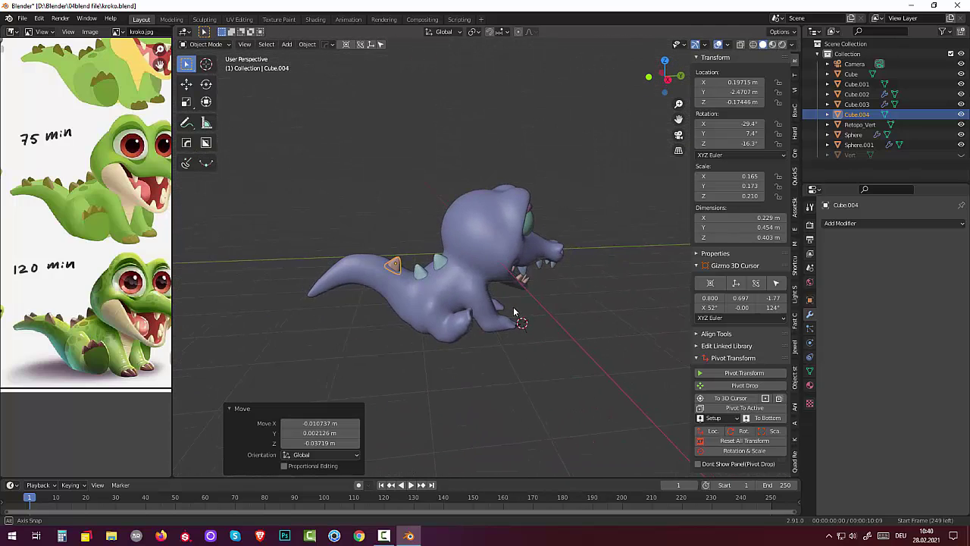
Step: Duplicate the spike as Cube.005 further down the tail and align it from above
key(shift+d)
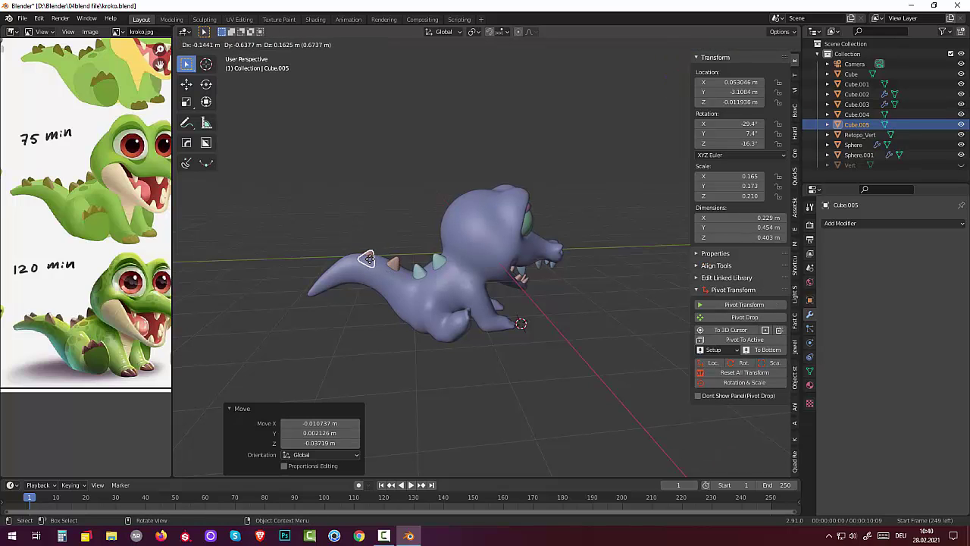
click(363, 261)
mouse_move(363, 260)
middle_down()
mouse_move(462, 334)
mouse_move(491, 376)
middle_up()
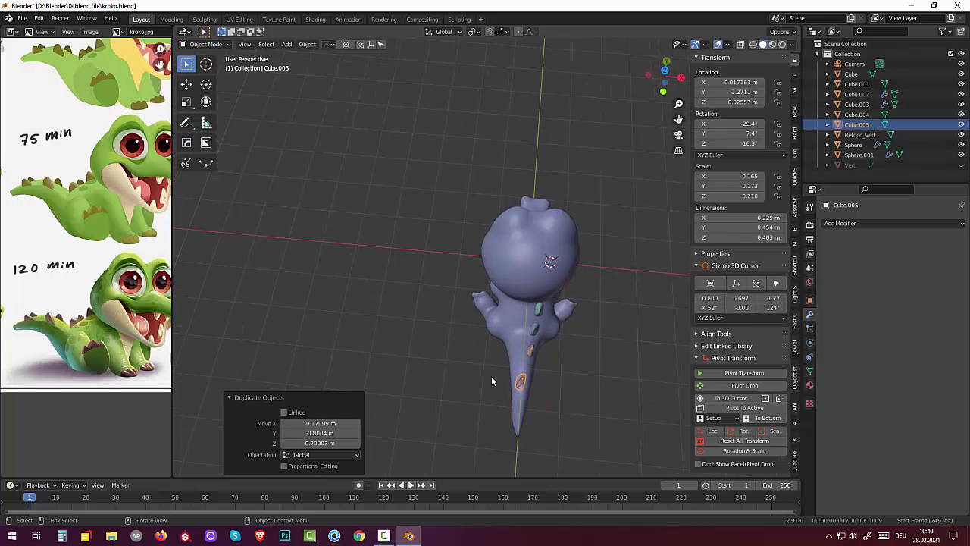
key(r)
click(577, 395)
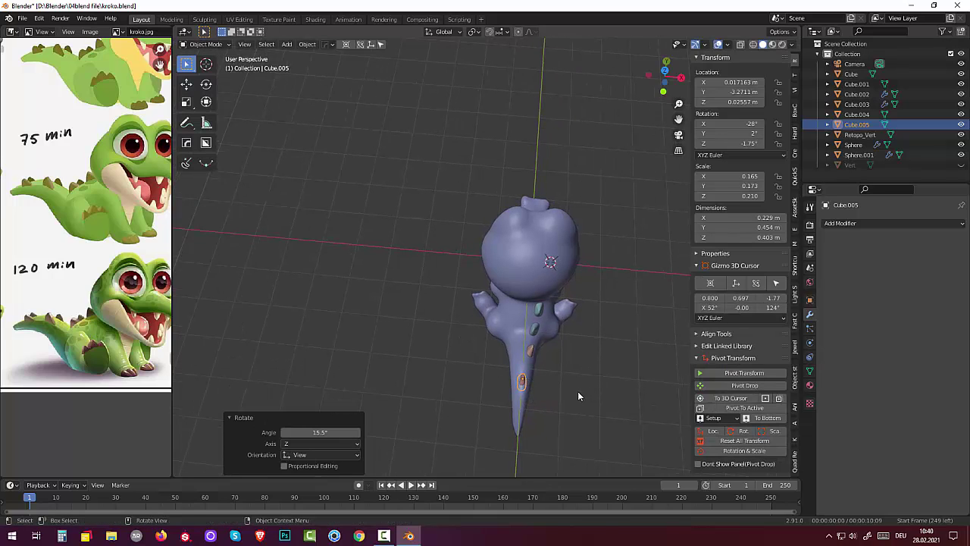
key(g)
click(561, 374)
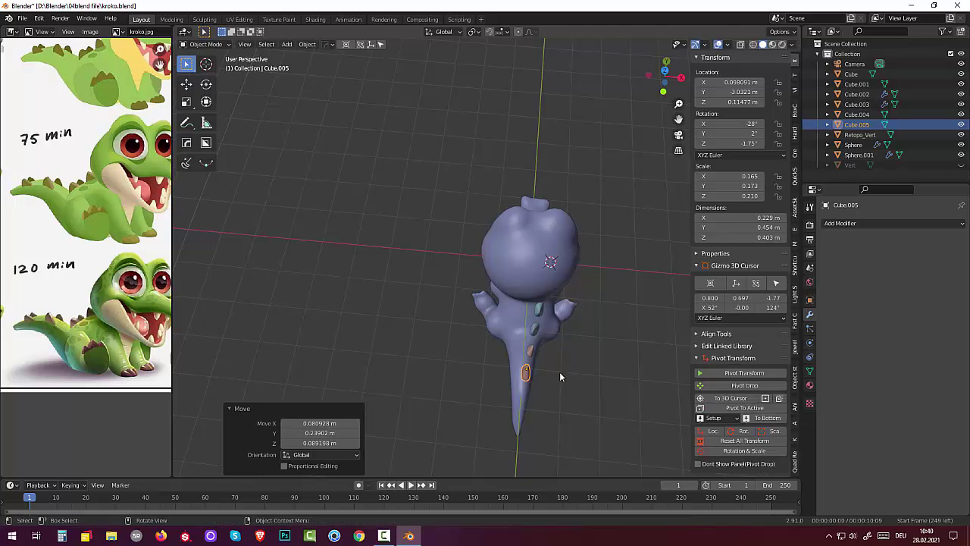
Step: Refine Cube.005's tilt and position from the side, ending at -3.88°, -0.492°, -2.63°
mouse_move(560, 377)
middle_down()
mouse_move(379, 251)
mouse_move(413, 261)
mouse_move(415, 249)
middle_up()
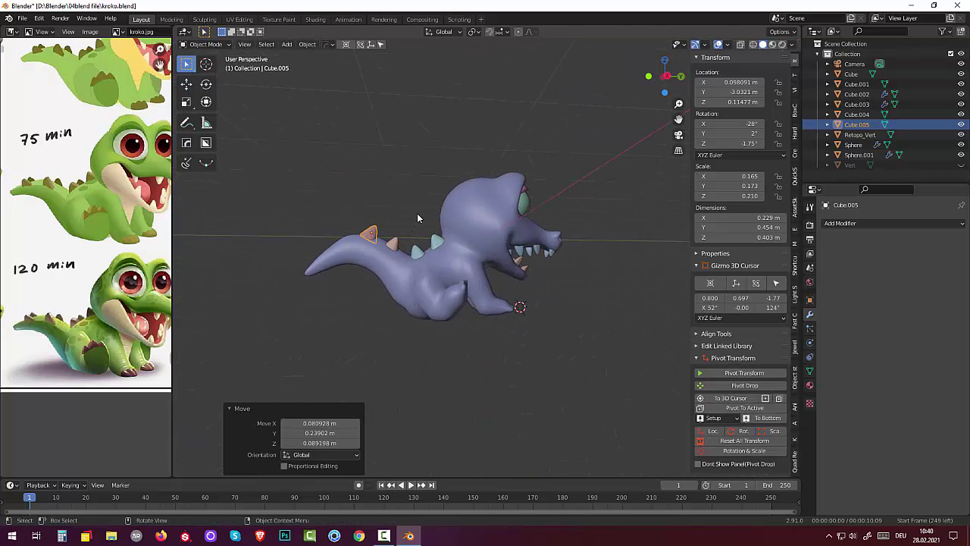
key(r)
click(406, 195)
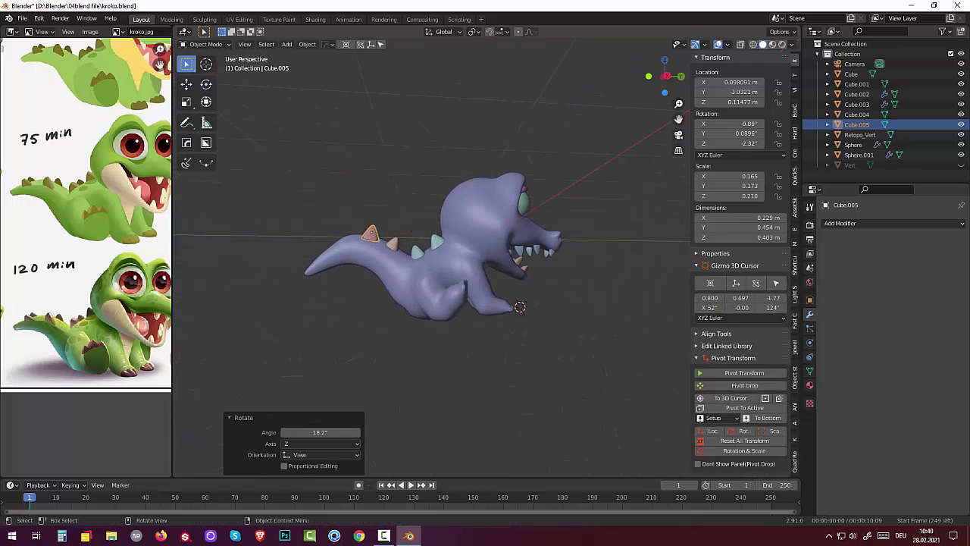
key(g)
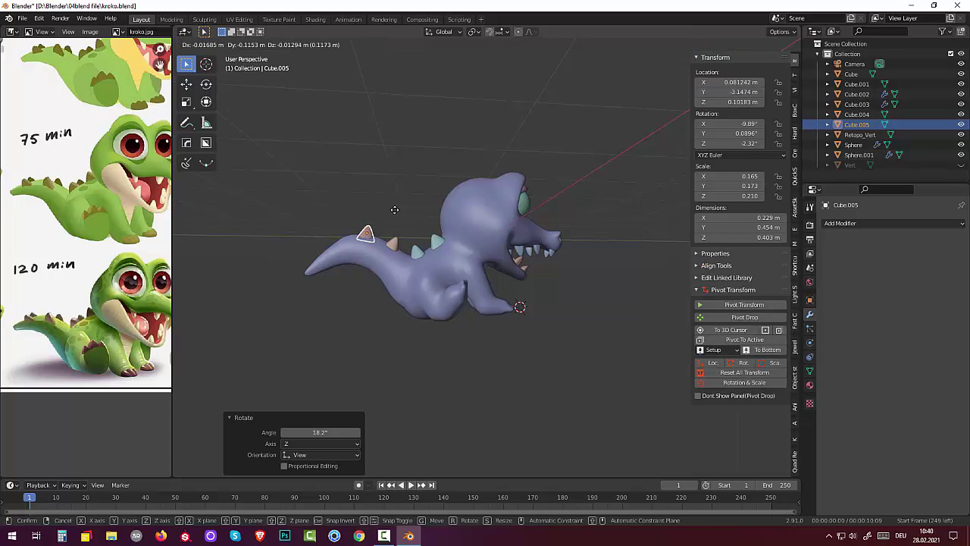
click(394, 209)
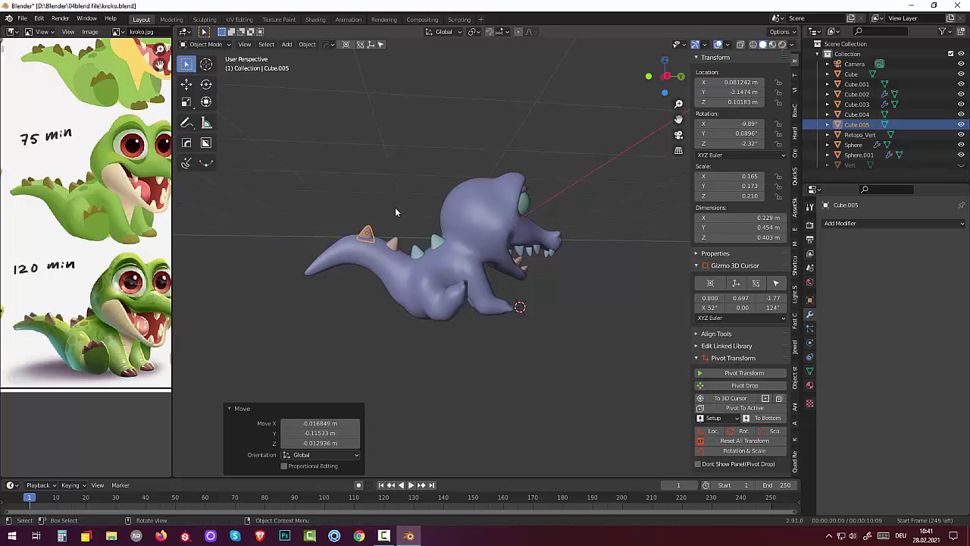
key(r)
click(393, 199)
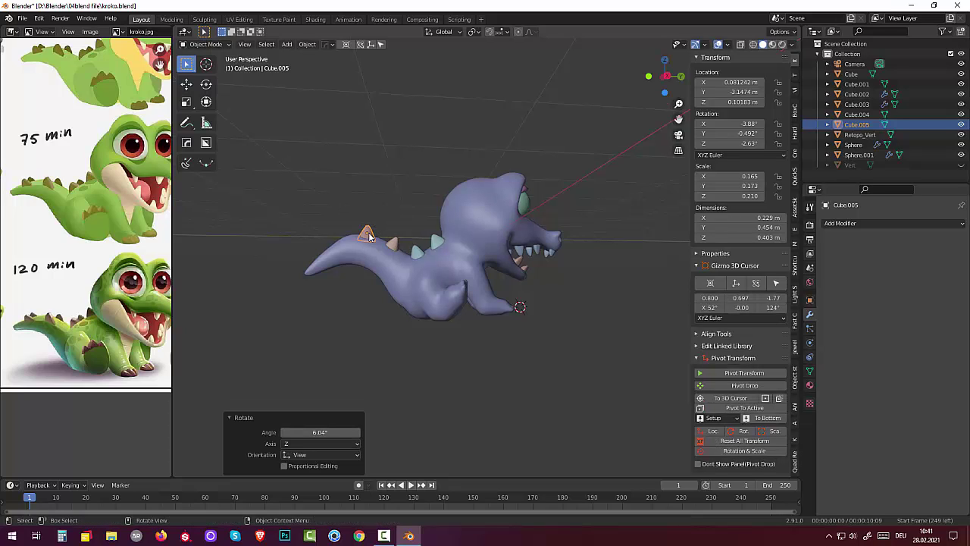
Step: Duplicate the tail spike as Cube.006 near the tail tip and rotate it
key(shift+d)
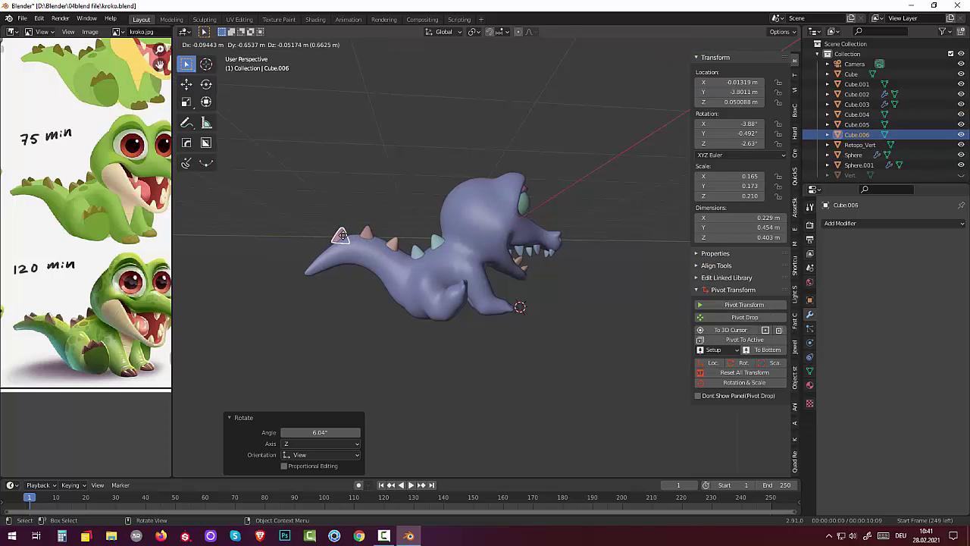
click(341, 233)
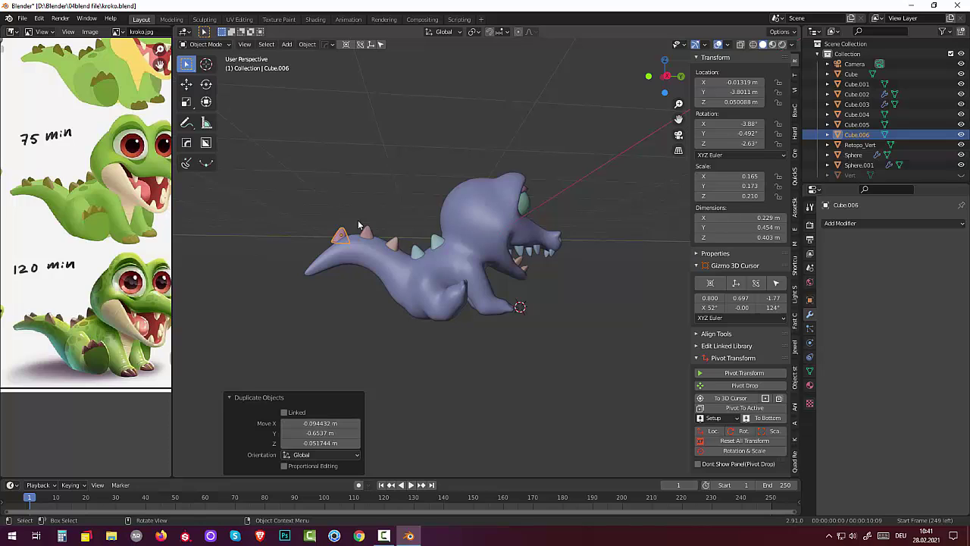
key(r)
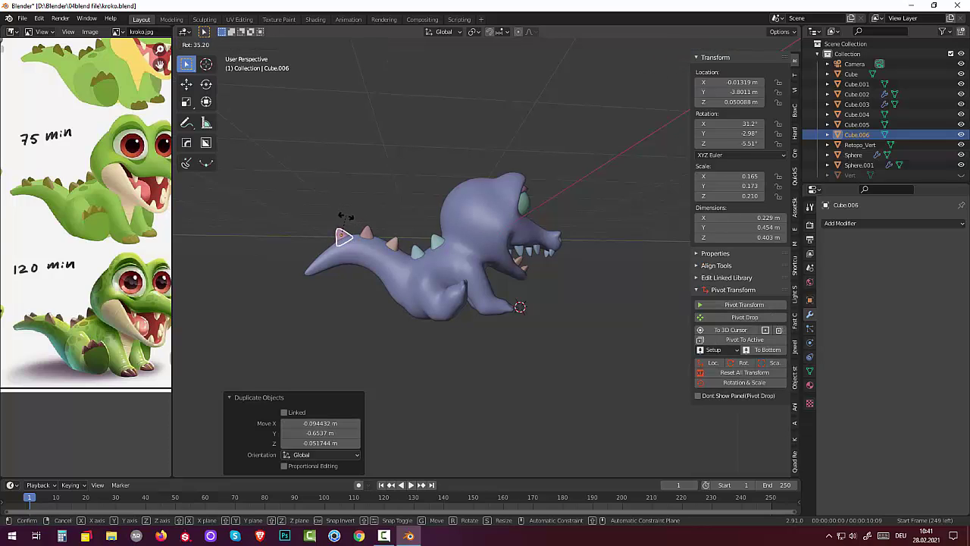
click(346, 218)
click(361, 319)
mouse_move(367, 306)
middle_down()
mouse_move(464, 333)
mouse_move(479, 358)
mouse_move(470, 376)
mouse_move(480, 380)
middle_up()
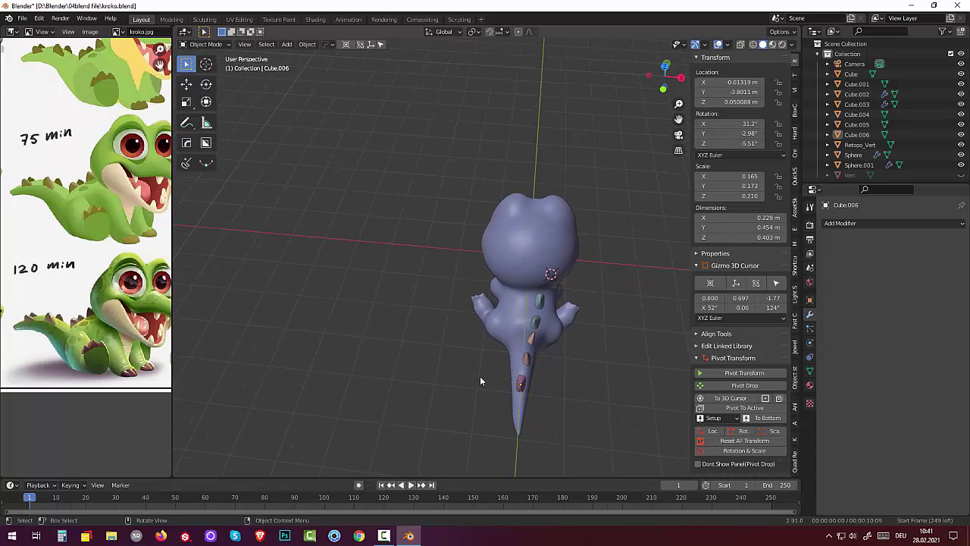
Step: Shrink the tail-tip spike to about 0.14 scale and move it into place
click(523, 384)
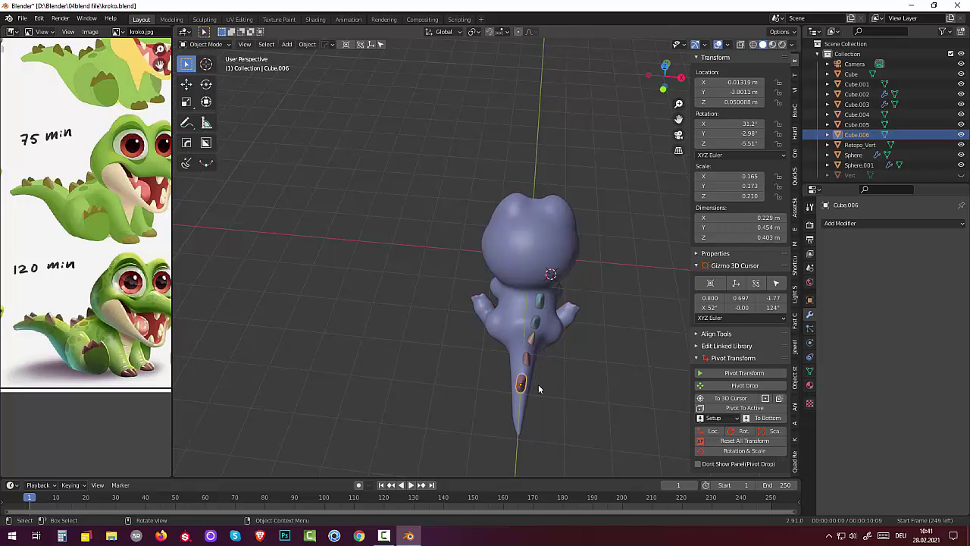
key(g)
click(541, 383)
mouse_move(537, 375)
middle_down()
mouse_move(475, 282)
mouse_move(435, 257)
middle_up()
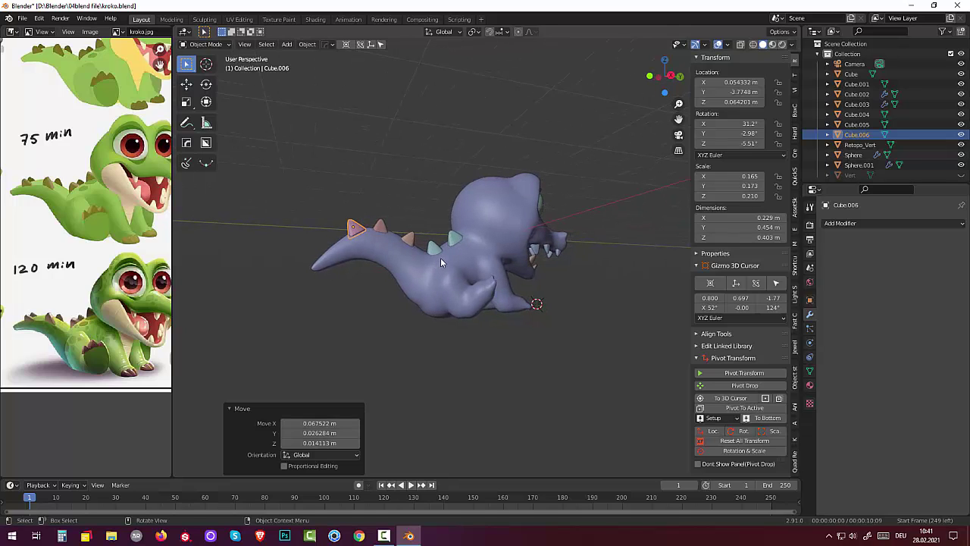
key(s)
click(425, 259)
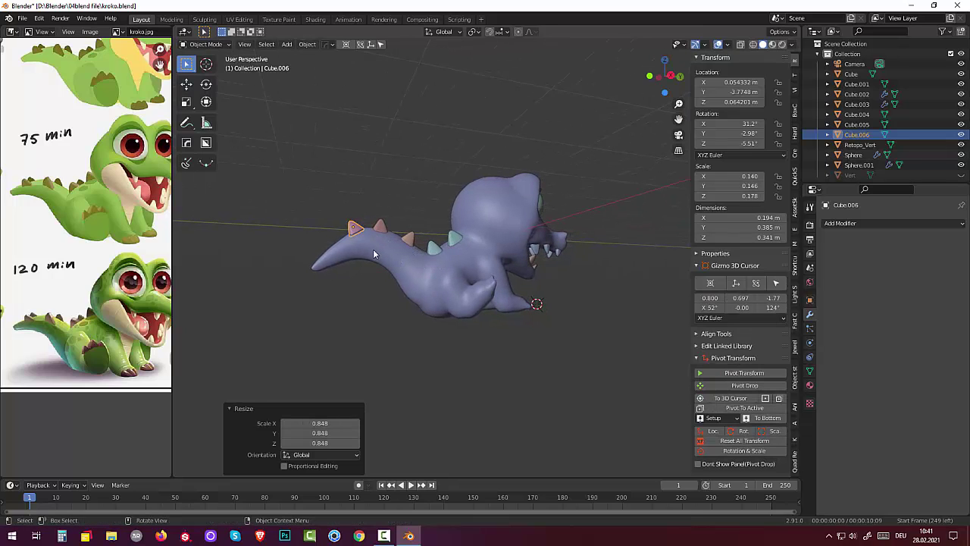
key(g)
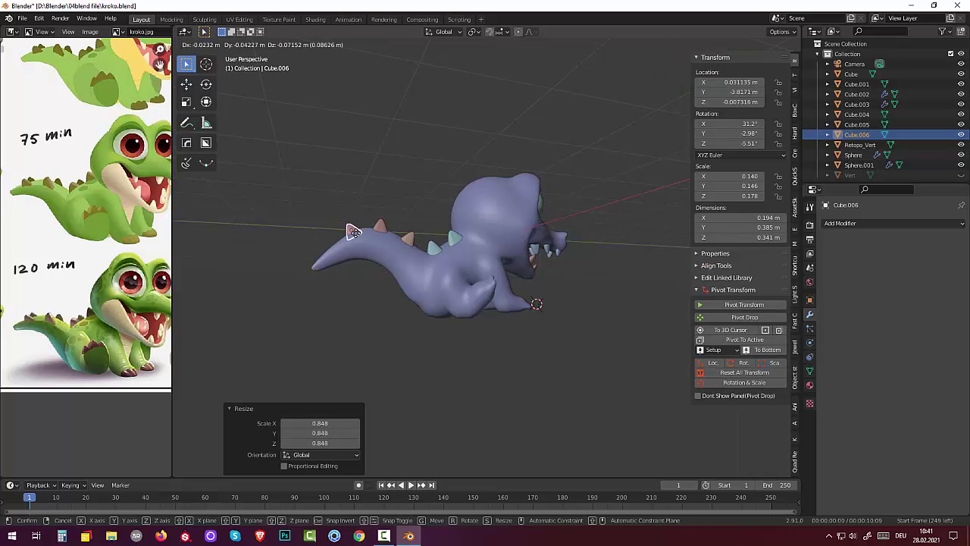
click(354, 231)
mouse_move(377, 310)
middle_down()
mouse_move(468, 368)
mouse_move(464, 414)
middle_up()
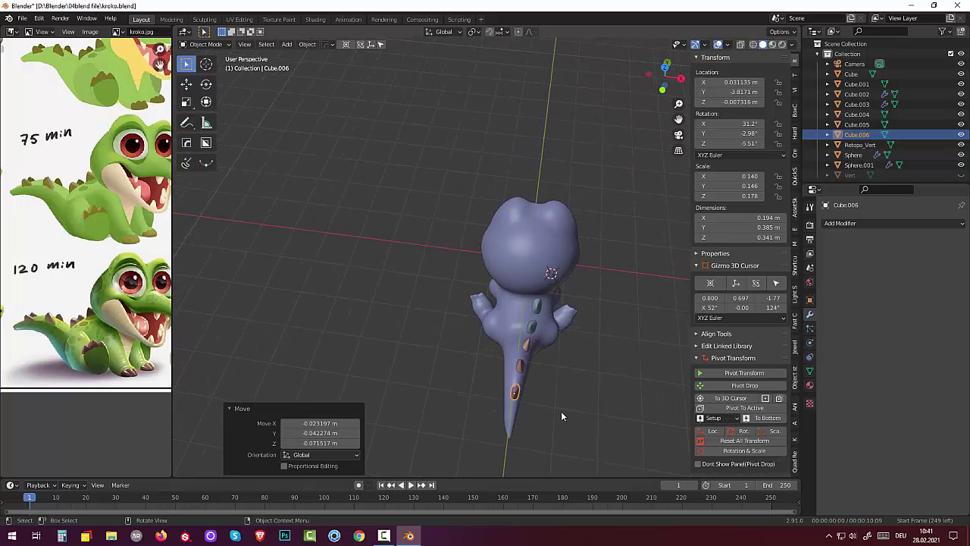
Step: From the top view, nudge the middle tail spike and the tail-tip spike sideways
key(KP_7)
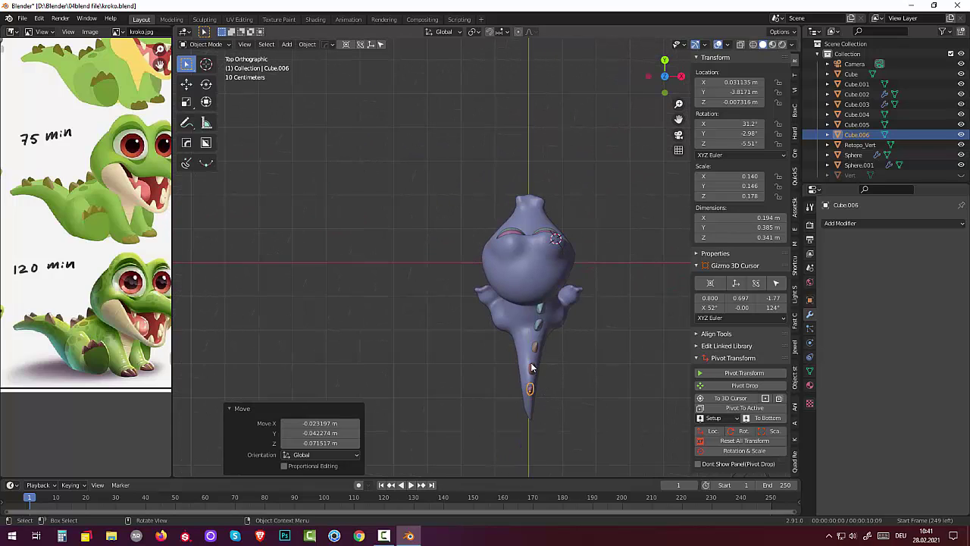
click(531, 369)
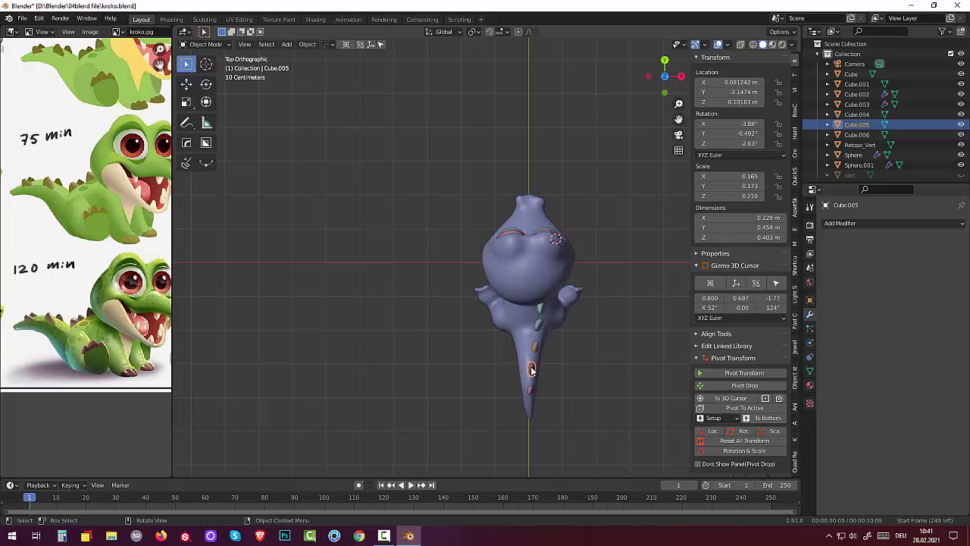
key(g)
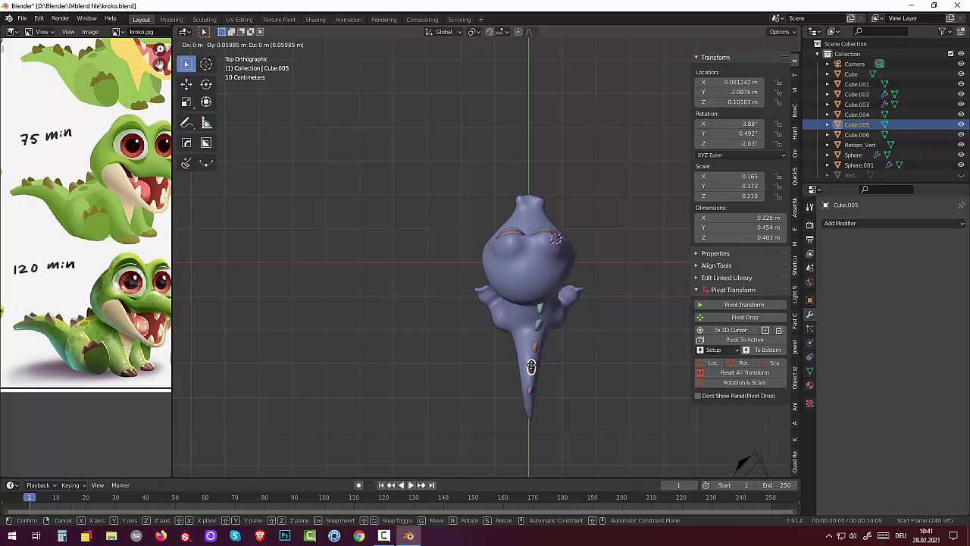
click(531, 367)
click(530, 391)
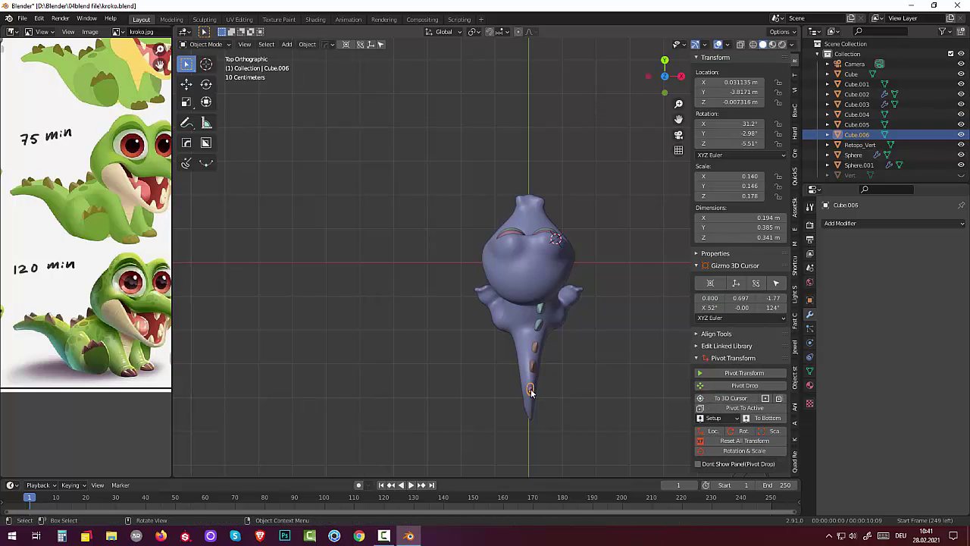
key(g)
click(531, 389)
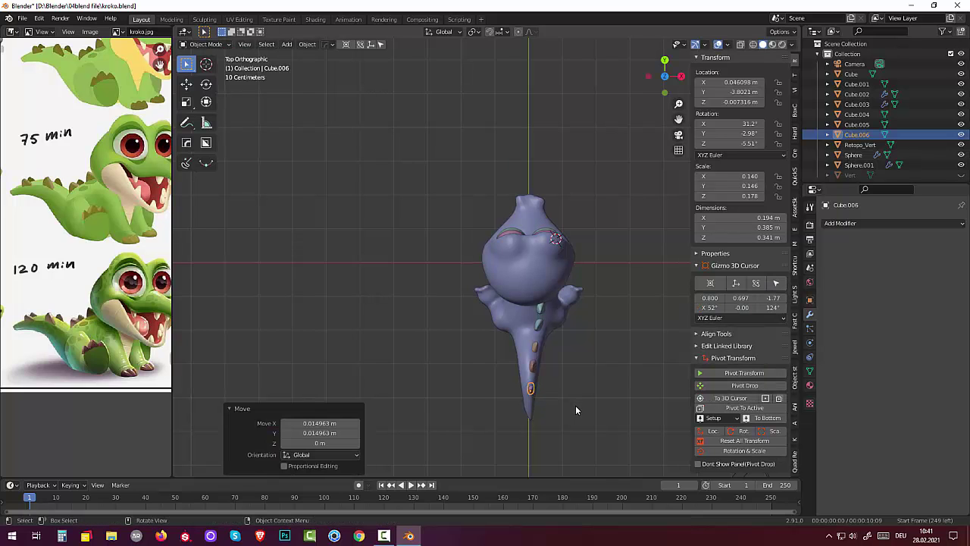
Step: Move the tail-tip spike Cube.006 further onto the spine line
click(576, 404)
mouse_move(573, 397)
middle_down()
mouse_move(478, 320)
mouse_move(468, 279)
mouse_move(520, 286)
middle_up()
mouse_move(576, 318)
middle_down()
mouse_move(566, 353)
mouse_move(531, 392)
middle_up()
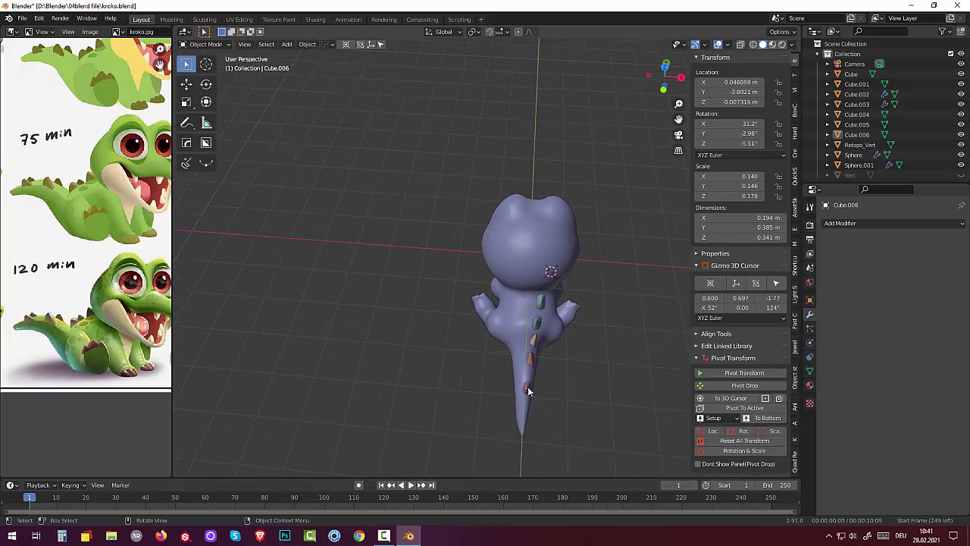
click(529, 388)
key(g)
click(528, 381)
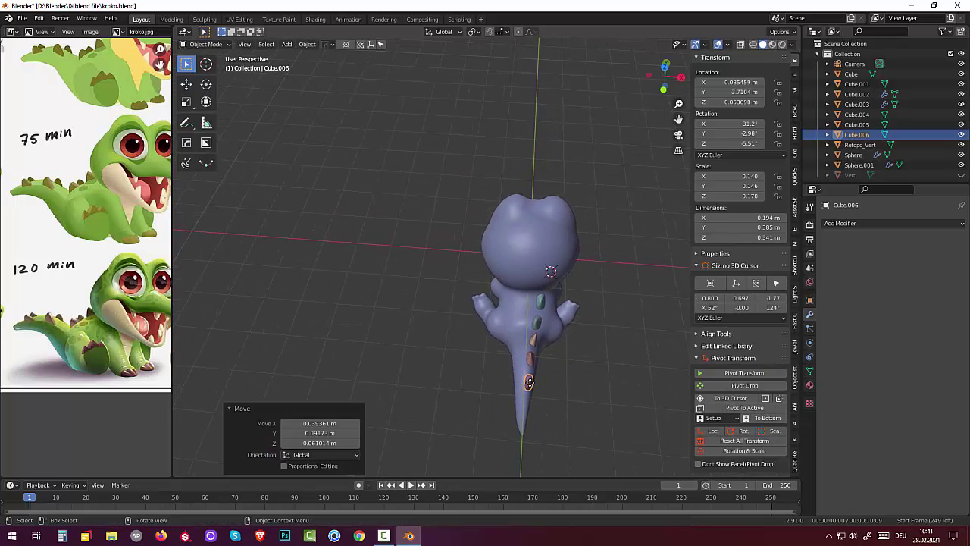
mouse_move(564, 397)
middle_down()
mouse_move(528, 332)
mouse_move(564, 340)
mouse_move(567, 390)
middle_up()
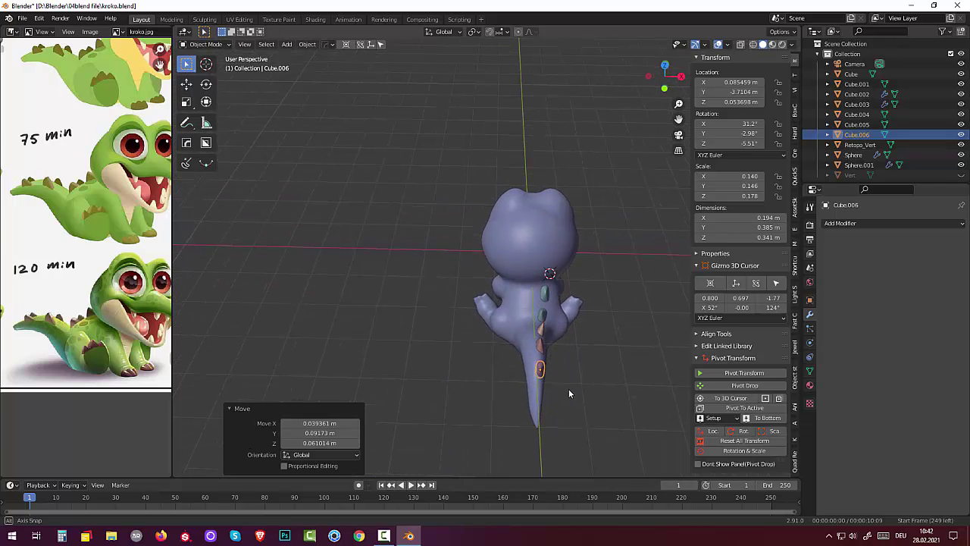
key(g)
click(566, 391)
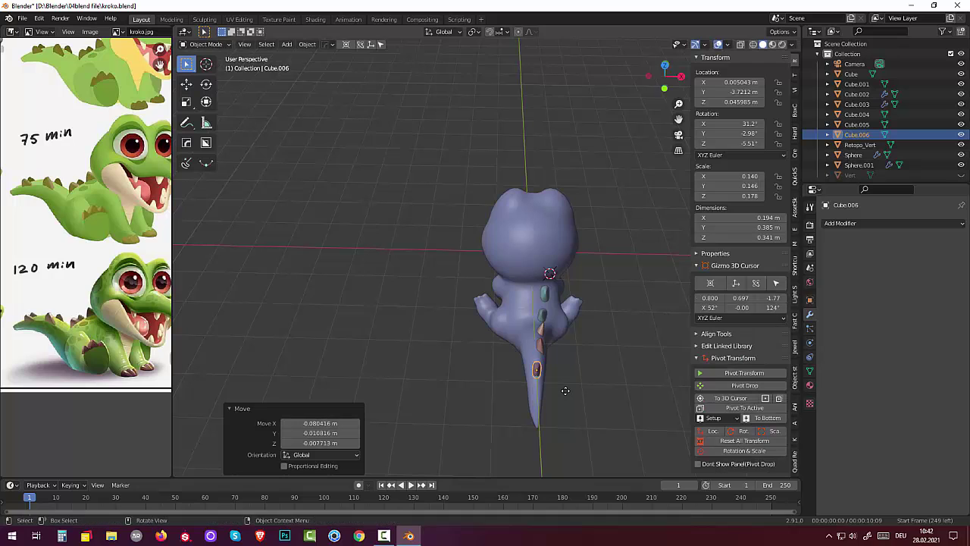
mouse_move(565, 392)
middle_down()
mouse_move(561, 409)
mouse_move(573, 383)
middle_up()
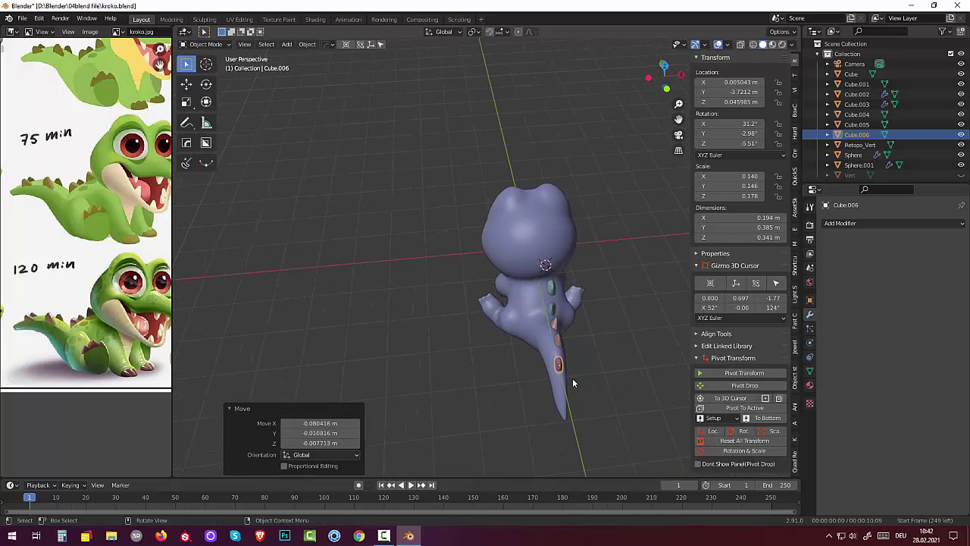
Step: Turn spike Cube.005 by -8.14° around Z
click(558, 341)
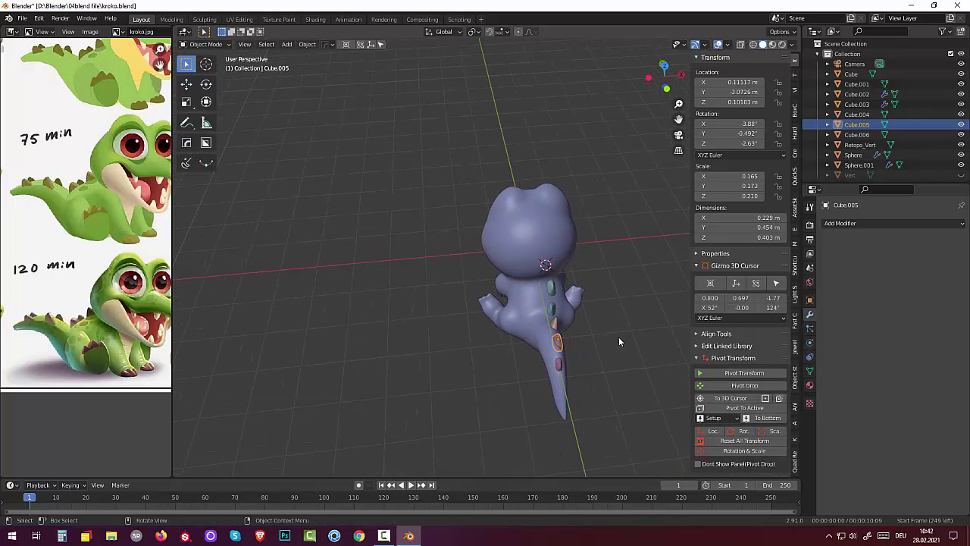
key(r)
click(619, 338)
mouse_move(576, 345)
middle_down()
mouse_move(520, 287)
mouse_move(495, 294)
mouse_move(438, 352)
mouse_move(536, 320)
mouse_move(532, 281)
mouse_move(521, 285)
middle_up()
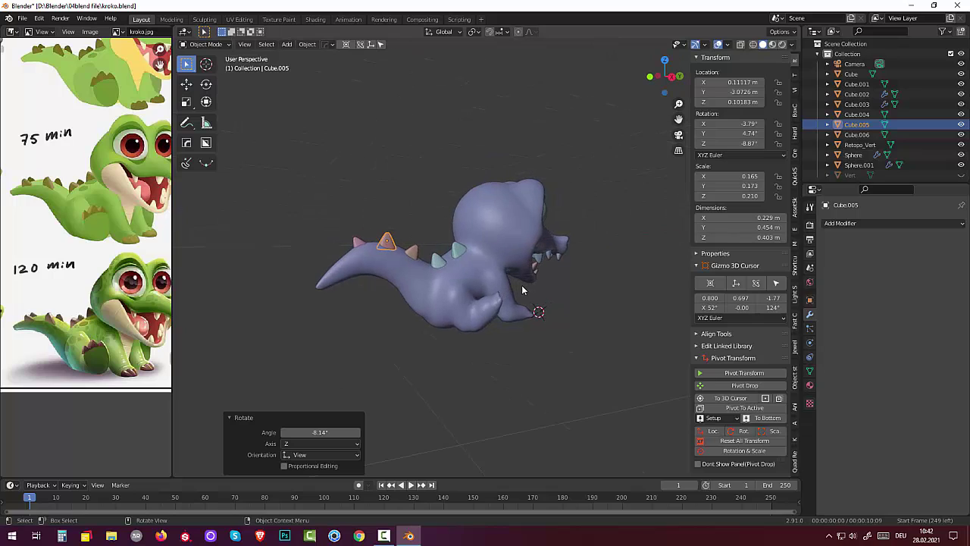
Step: Turn spike Cube.005 a further -5.29° around Z
click(392, 251)
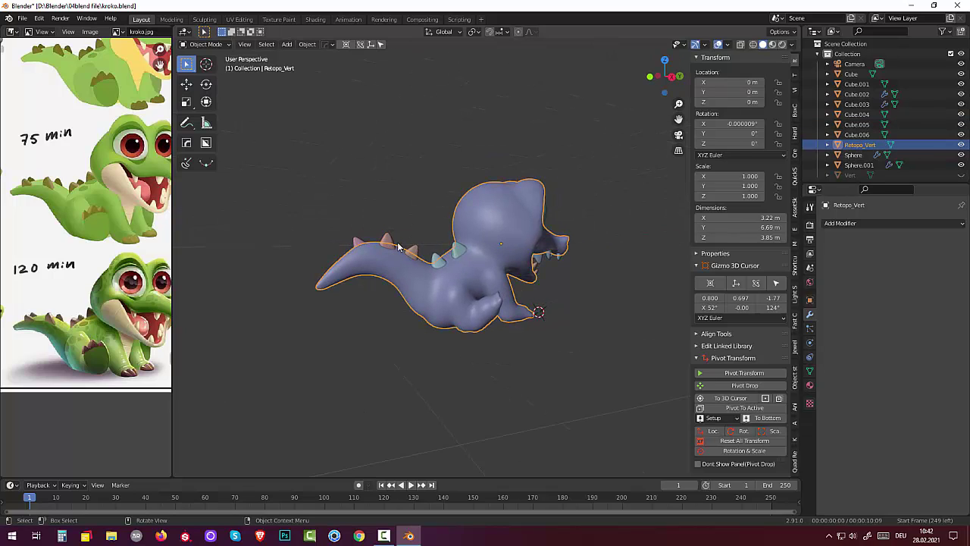
click(391, 243)
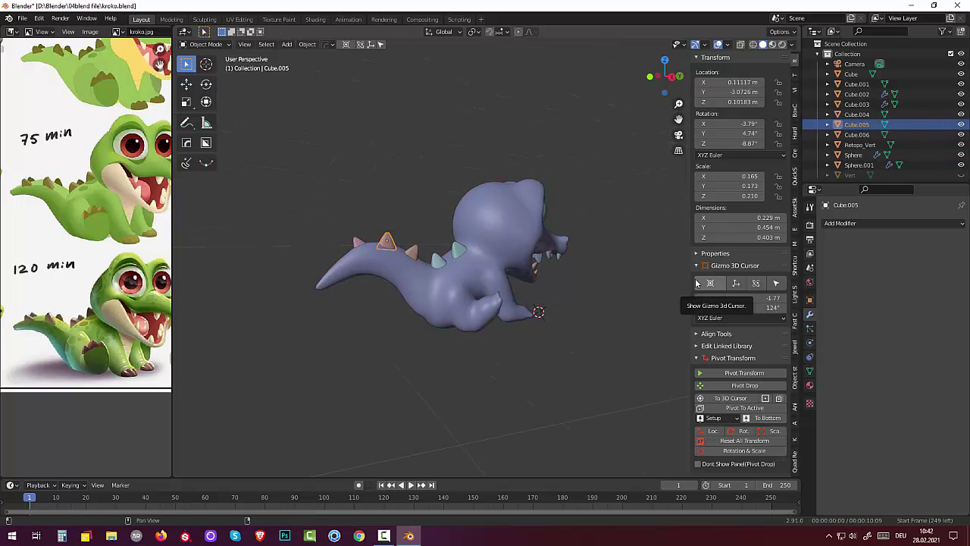
key(r)
click(526, 267)
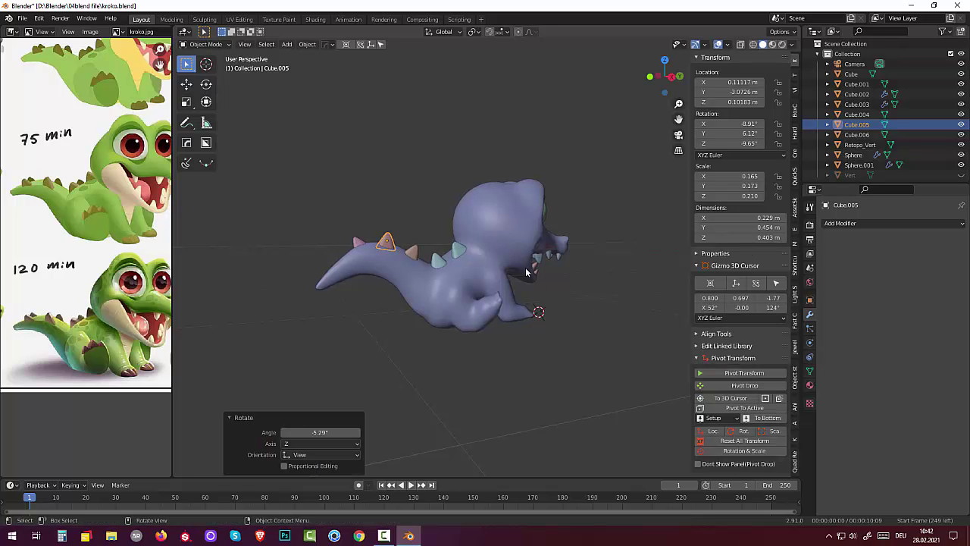
Step: Select the four back spikes with Cube.005 active and join them with Ctrl+J
click(464, 254)
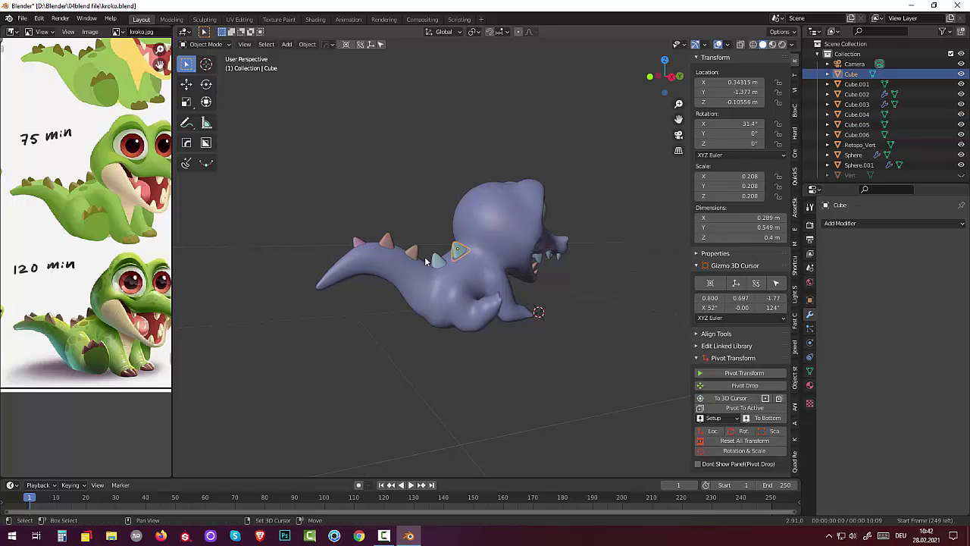
shift+click(431, 261)
shift+click(408, 254)
shift+click(388, 243)
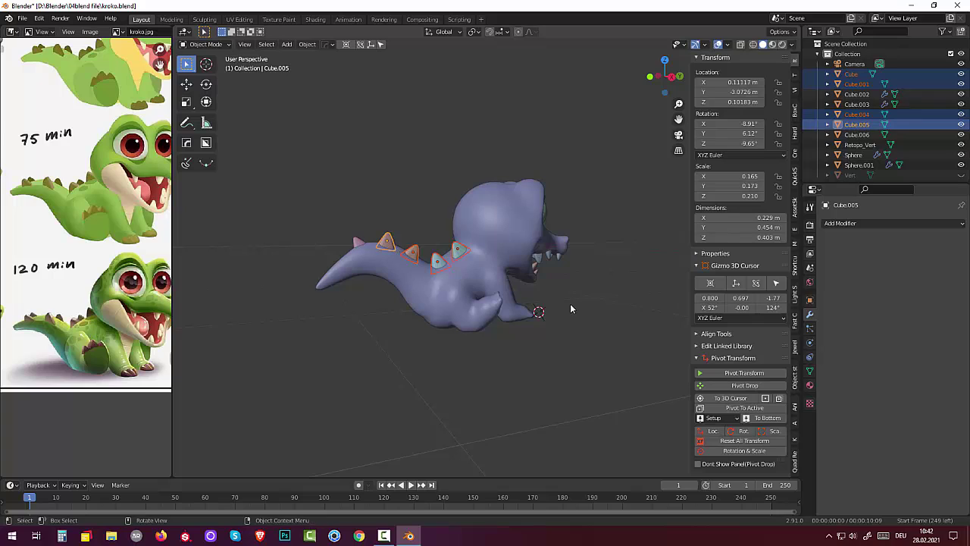
key(ctrl)
key(ctrl+j)
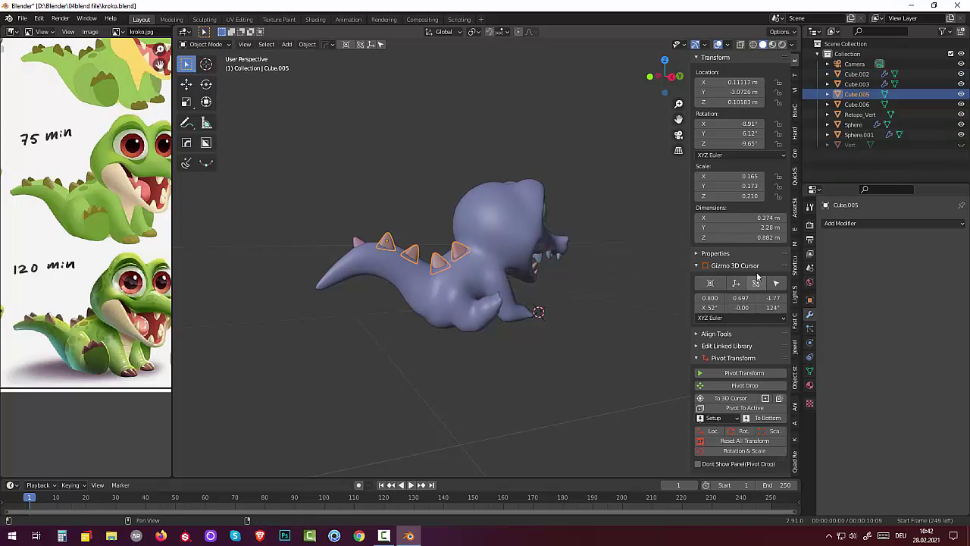
Step: Reset the joined spikes' transforms, add an X-axis Mirror modifier, and check both sides
click(732, 442)
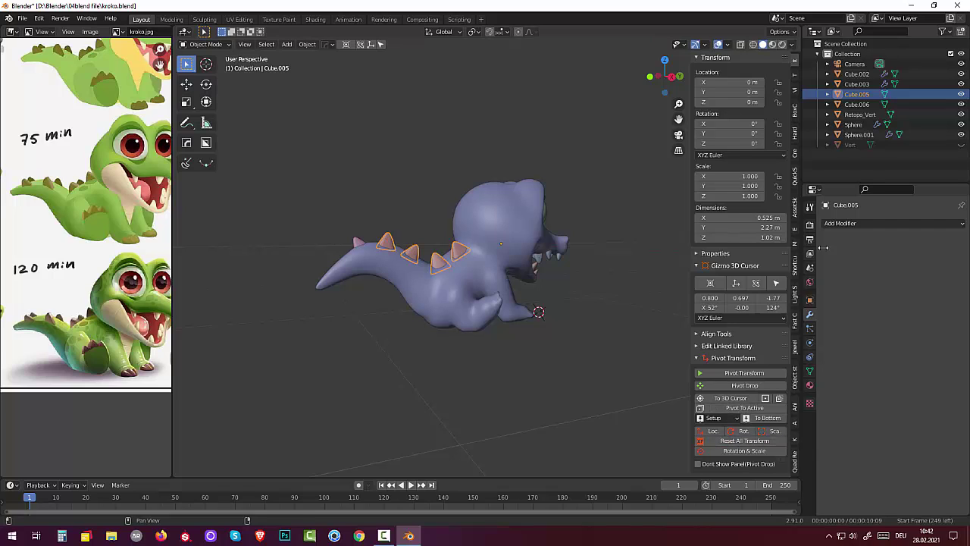
click(841, 224)
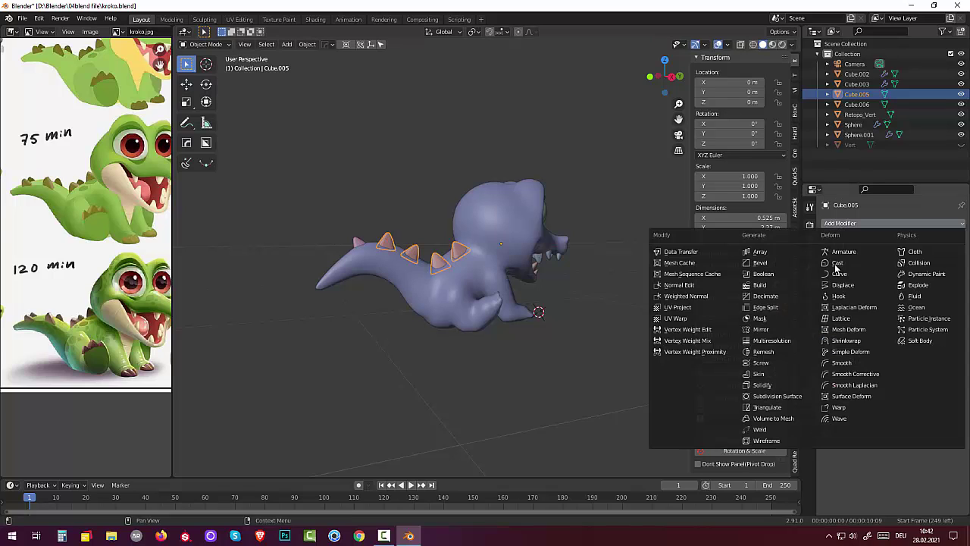
click(761, 329)
mouse_move(581, 328)
middle_down()
mouse_move(659, 409)
mouse_move(553, 324)
mouse_move(561, 321)
mouse_move(573, 336)
mouse_move(539, 326)
middle_up()
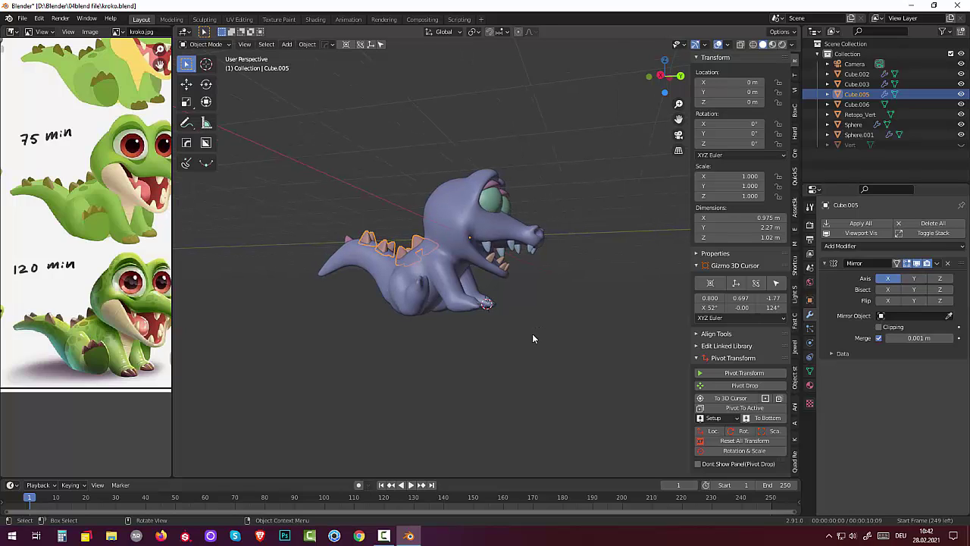
scroll(532, 334, up, 2)
scroll(532, 334, down, 1)
mouse_move(532, 334)
middle_down()
mouse_move(606, 368)
mouse_move(462, 365)
middle_up()
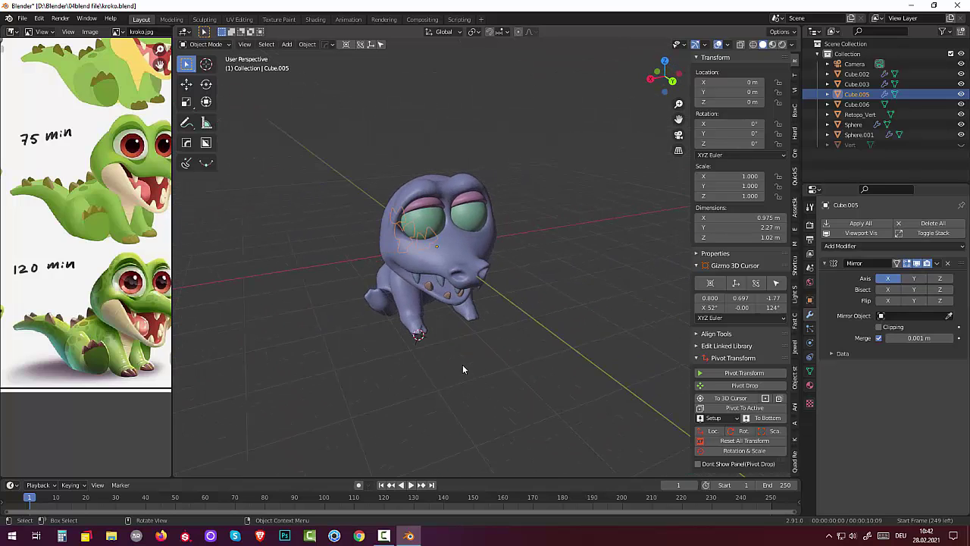
scroll(462, 365, up, 2)
scroll(462, 365, up, 2)
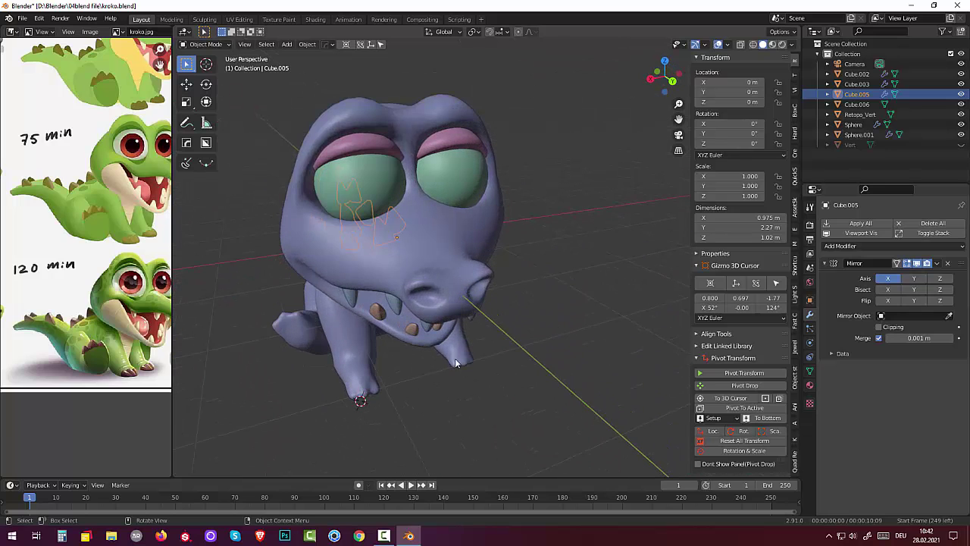
middle_drag(371, 377, 465, 361)
scroll(465, 362, down, 2)
Step: Shade the mirrored back spikes smooth
scroll(457, 367, down, 1)
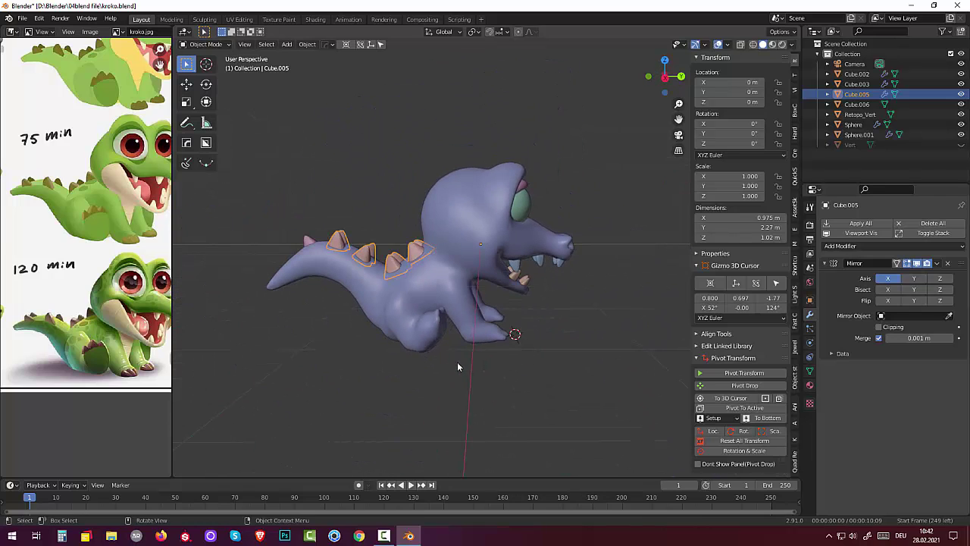
right_click(415, 256)
click(397, 255)
Step: Shade the tail spike Cube.006 and join it into Cube.005
click(309, 240)
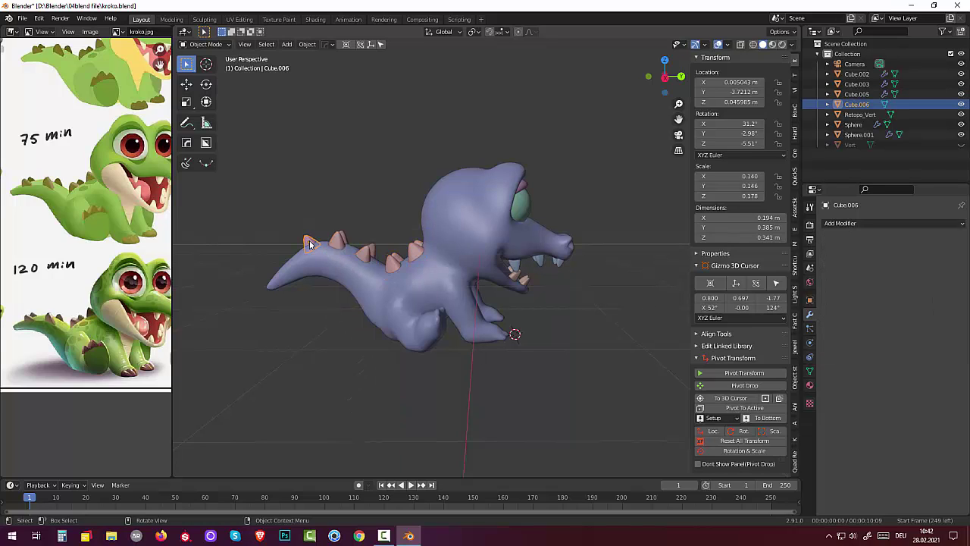
right_click(309, 240)
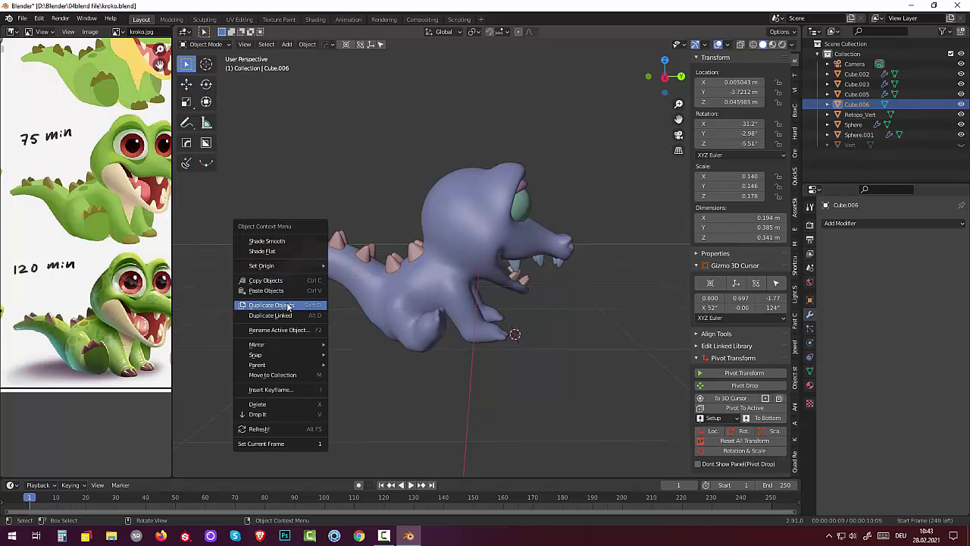
click(279, 246)
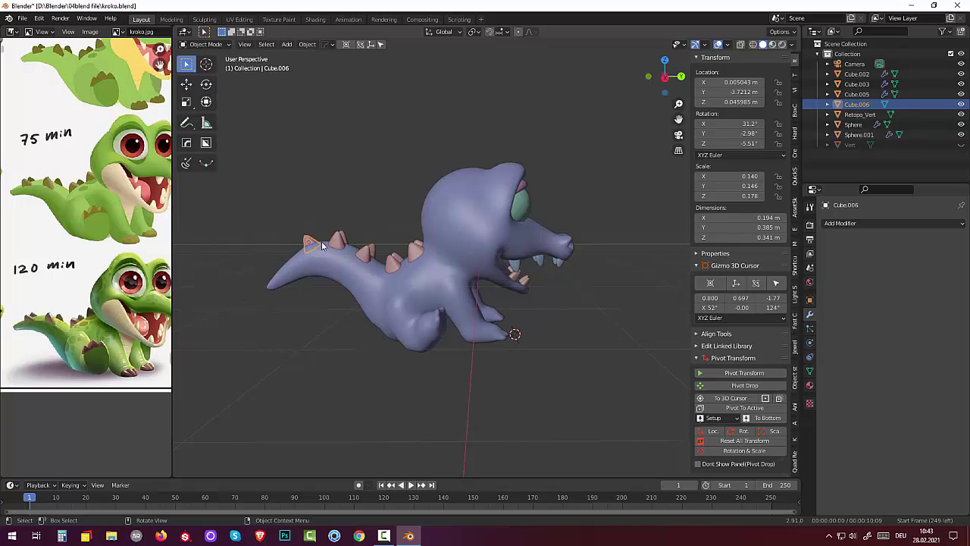
shift+click(336, 245)
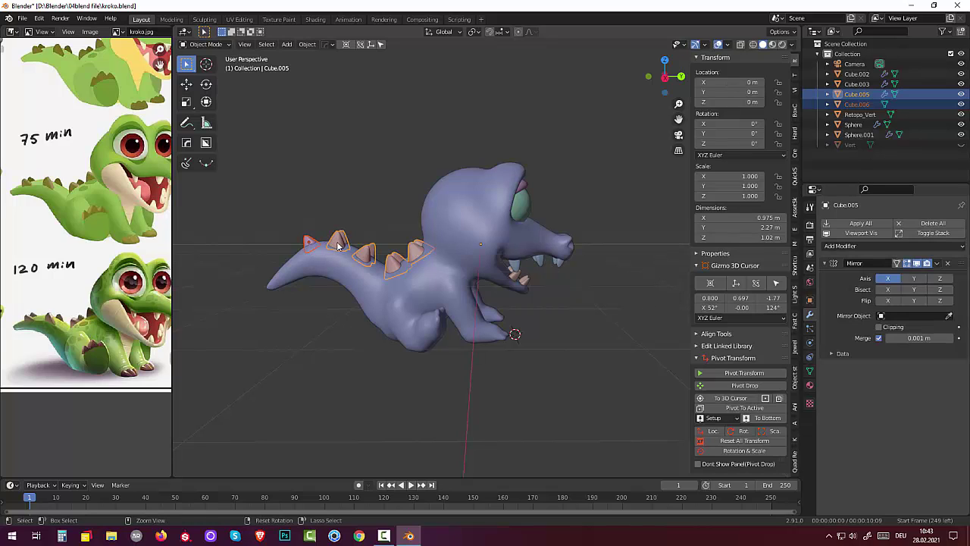
key(ctrl+j)
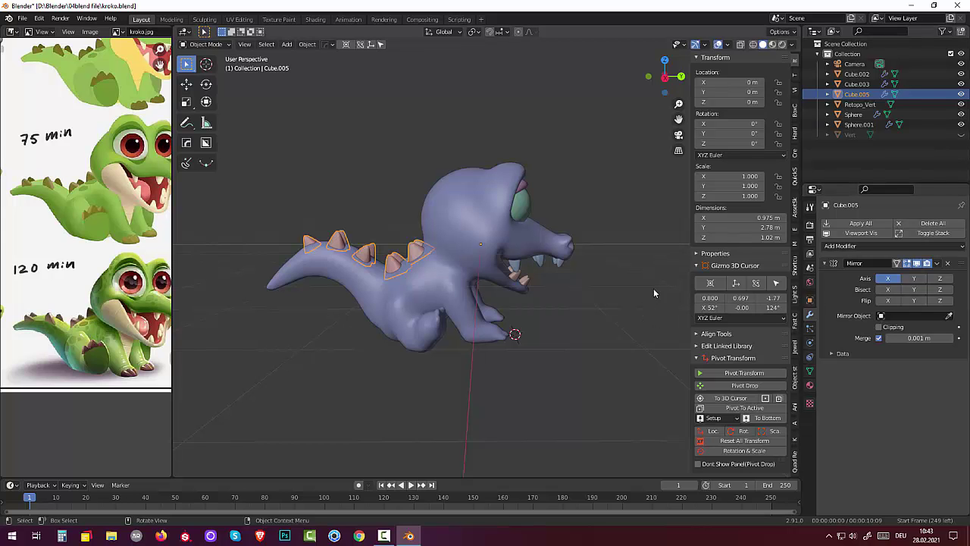
Step: Inspect the single spike row from the front, then bring up the interaction mode list
mouse_move(654, 288)
middle_down()
mouse_move(506, 241)
mouse_move(516, 305)
mouse_move(561, 299)
mouse_move(568, 268)
mouse_move(550, 282)
middle_up()
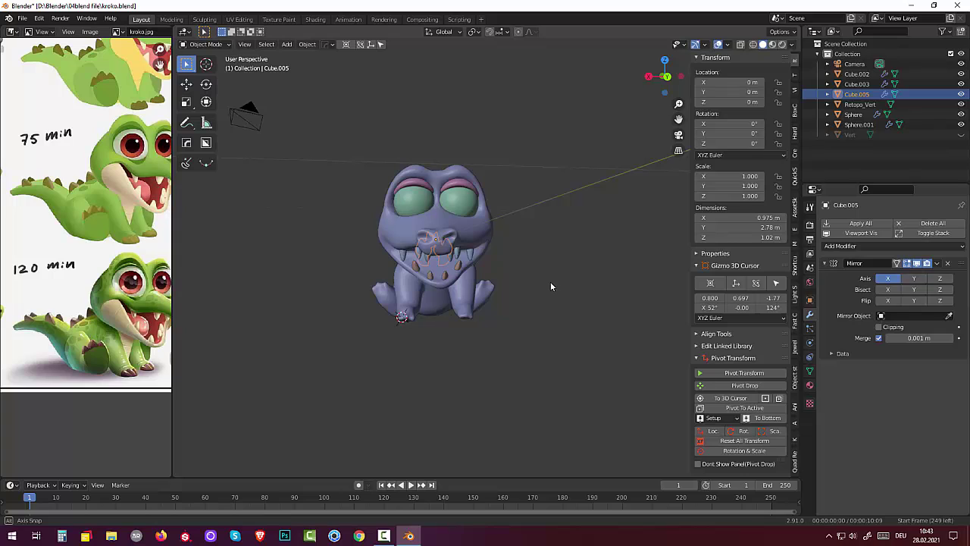
mouse_move(551, 285)
middle_down()
mouse_move(585, 299)
mouse_move(623, 285)
mouse_move(634, 316)
mouse_move(683, 291)
mouse_move(680, 302)
mouse_move(568, 371)
middle_up()
scroll(568, 372, up, 3)
scroll(565, 370, down, 2)
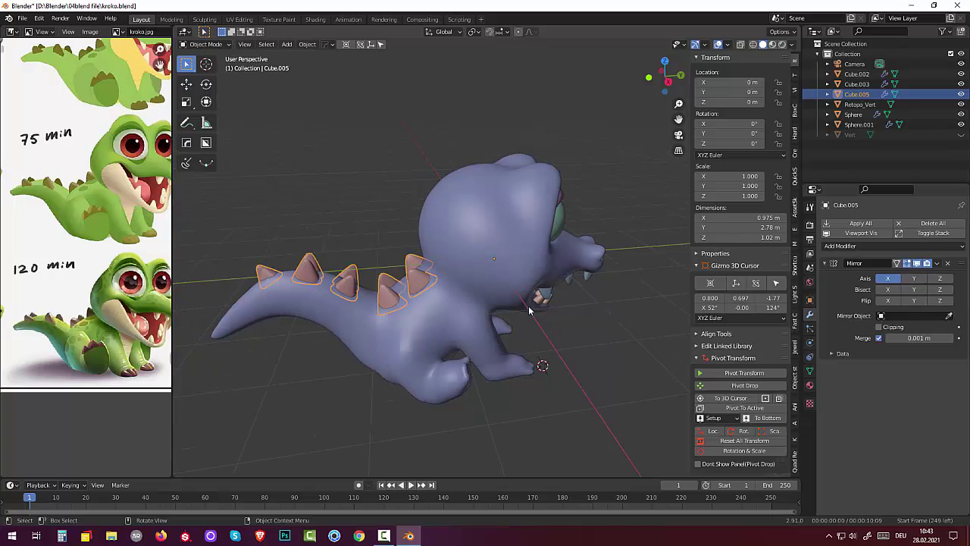
click(205, 44)
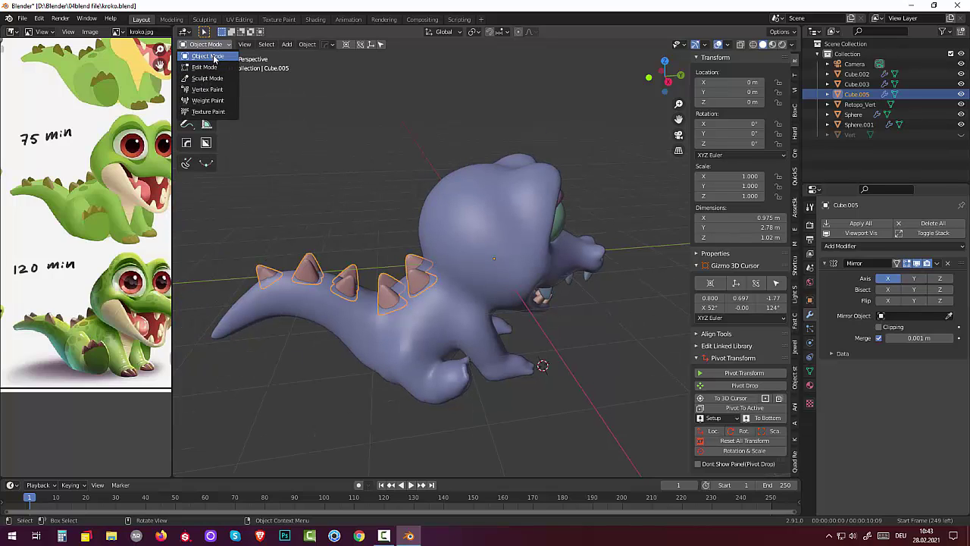
Step: Enter Edit Mode on the spikes, deselect everything, and add a UV sphere
click(204, 67)
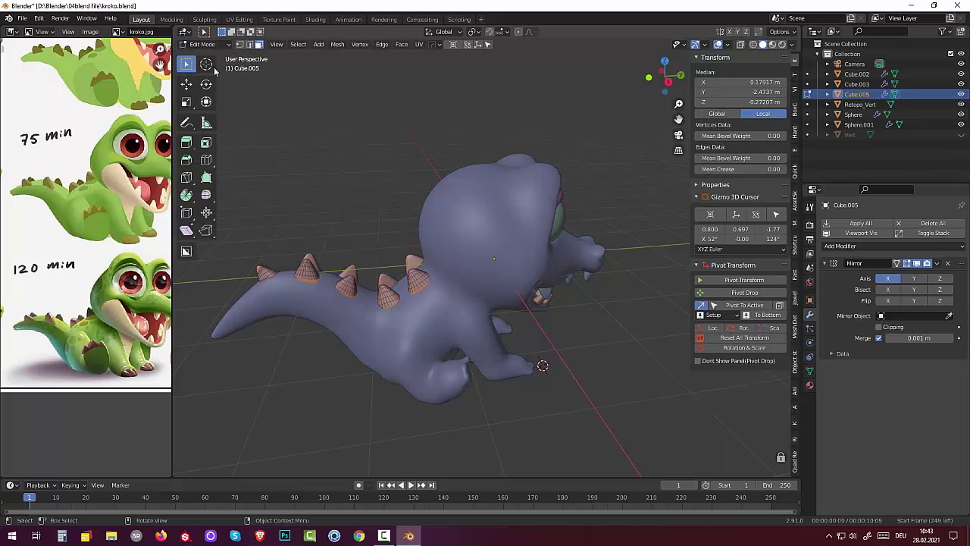
click(645, 412)
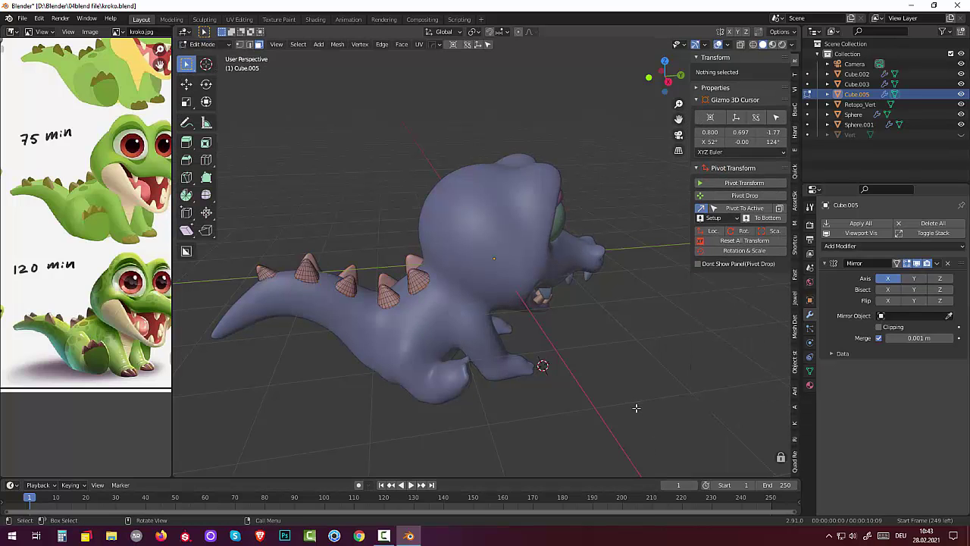
mouse_move(645, 412)
middle_down()
mouse_move(619, 427)
mouse_move(599, 459)
mouse_move(550, 407)
mouse_move(548, 379)
mouse_move(503, 381)
mouse_move(516, 369)
mouse_move(525, 378)
middle_up()
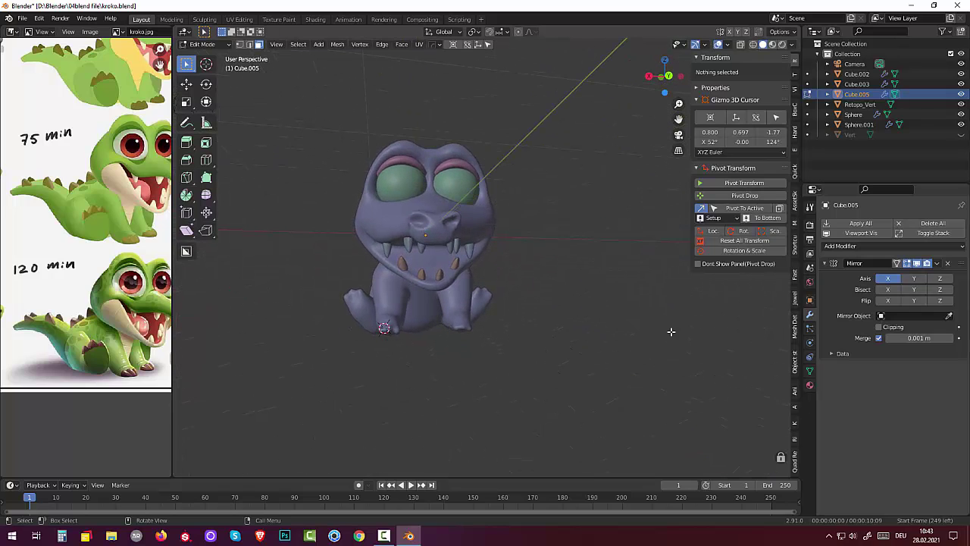
key(shift)
key(shift+a)
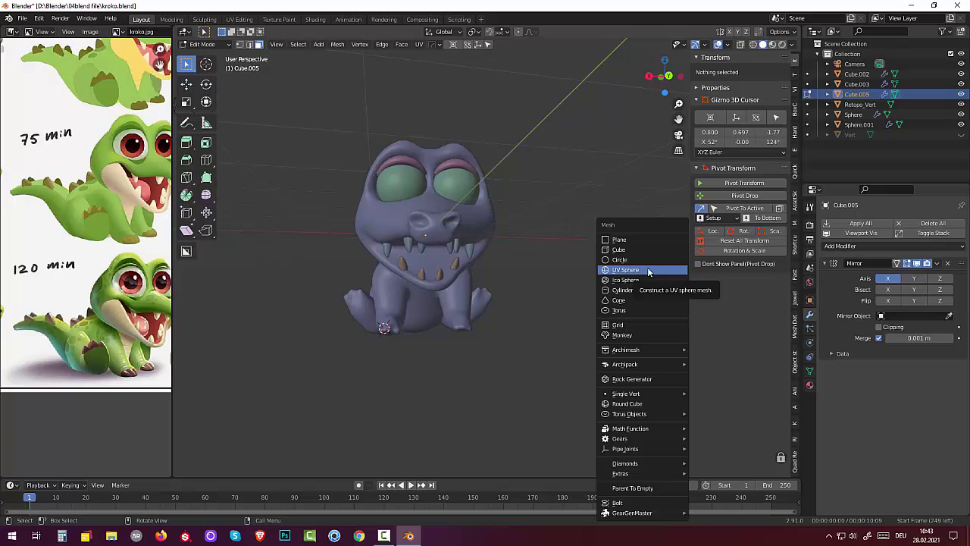
click(648, 271)
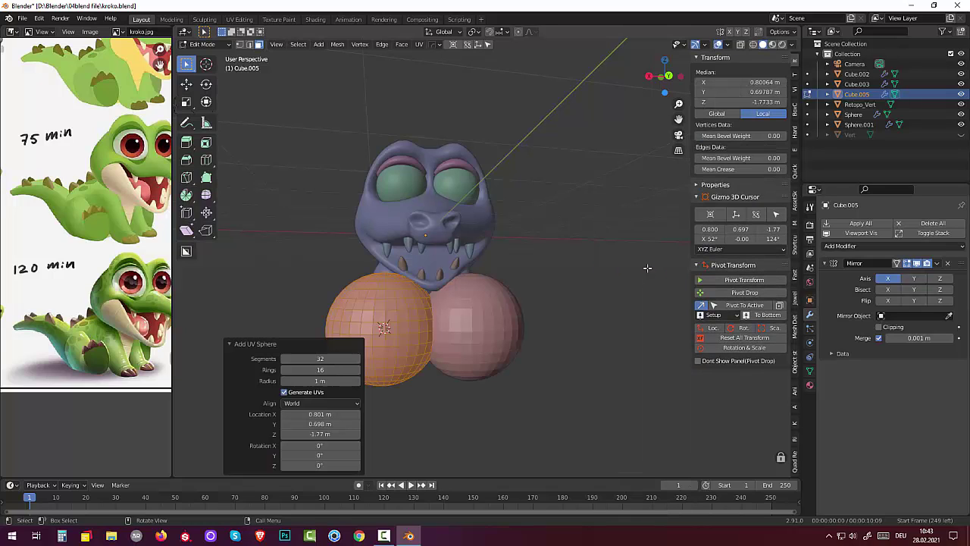
Step: Undo the UV sphere and return to Object Mode
key(ctrl+z)
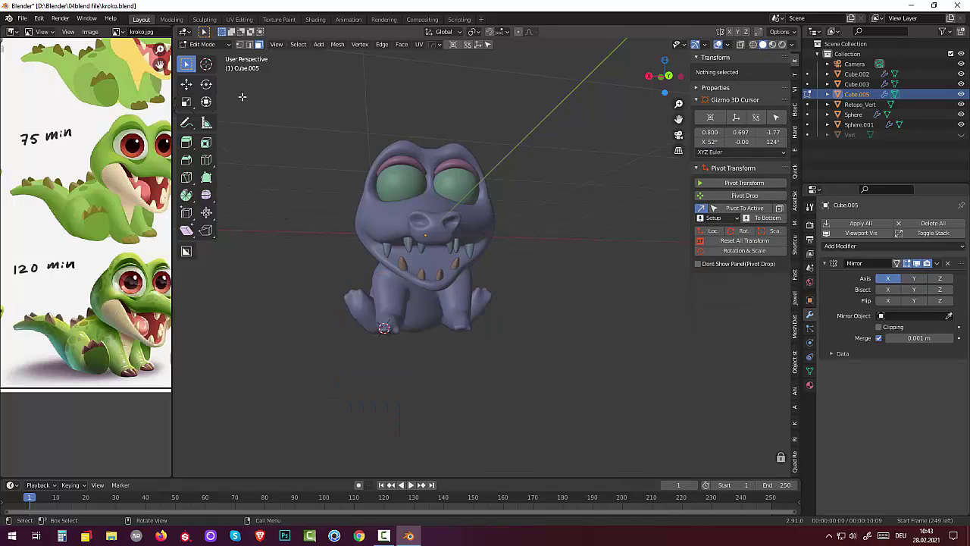
click(203, 44)
click(206, 53)
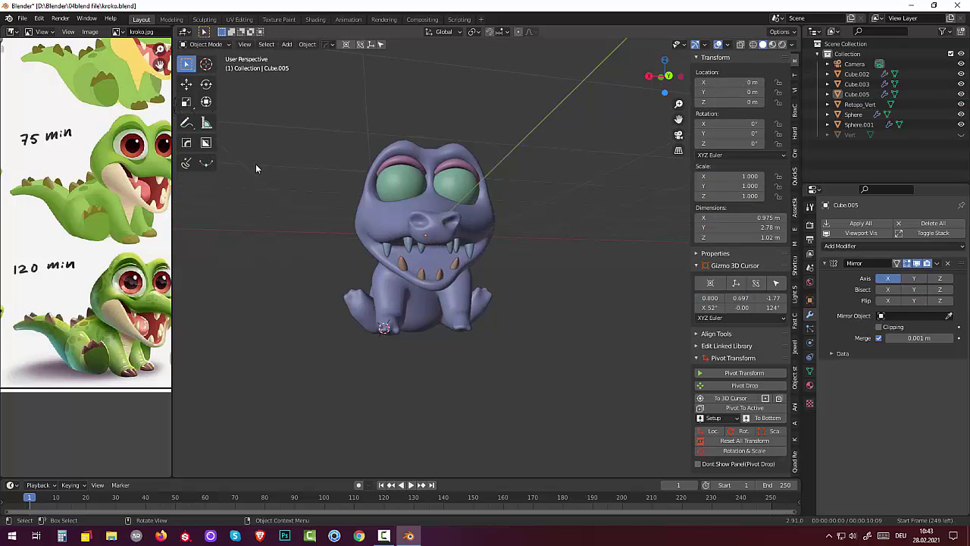
Step: Add an ico sphere, flatten it along Z, and stretch it to 1.538 along Y
mouse_move(285, 203)
middle_down()
mouse_move(366, 226)
mouse_move(512, 298)
middle_up()
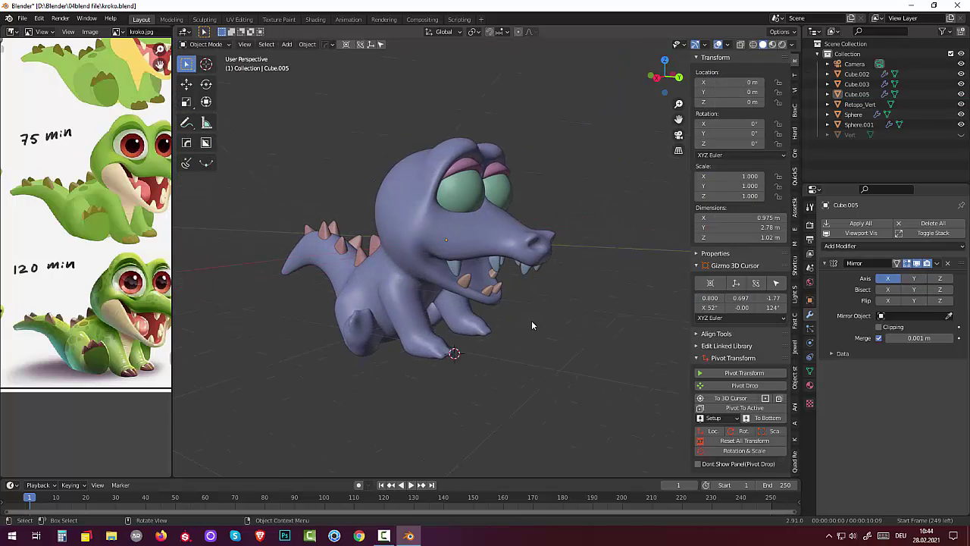
key(shift+a)
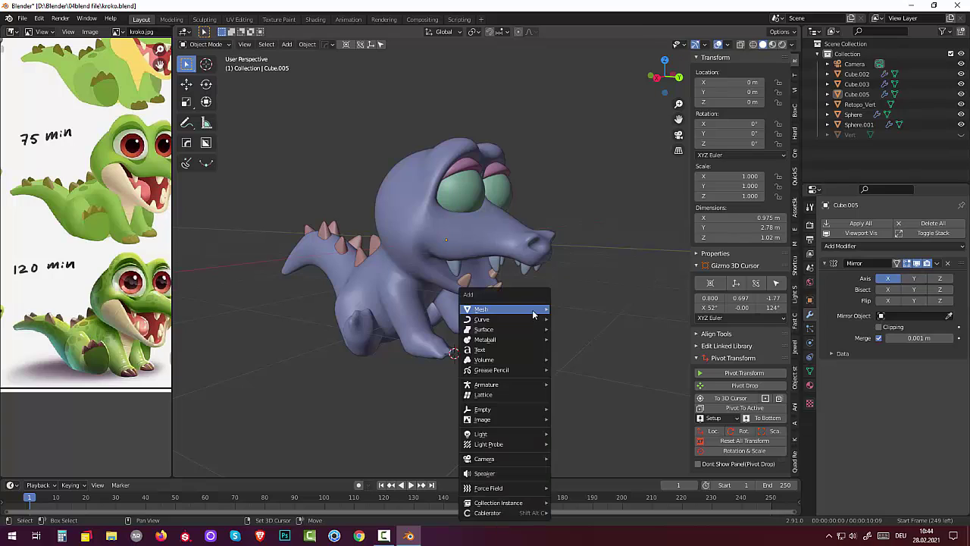
click(573, 75)
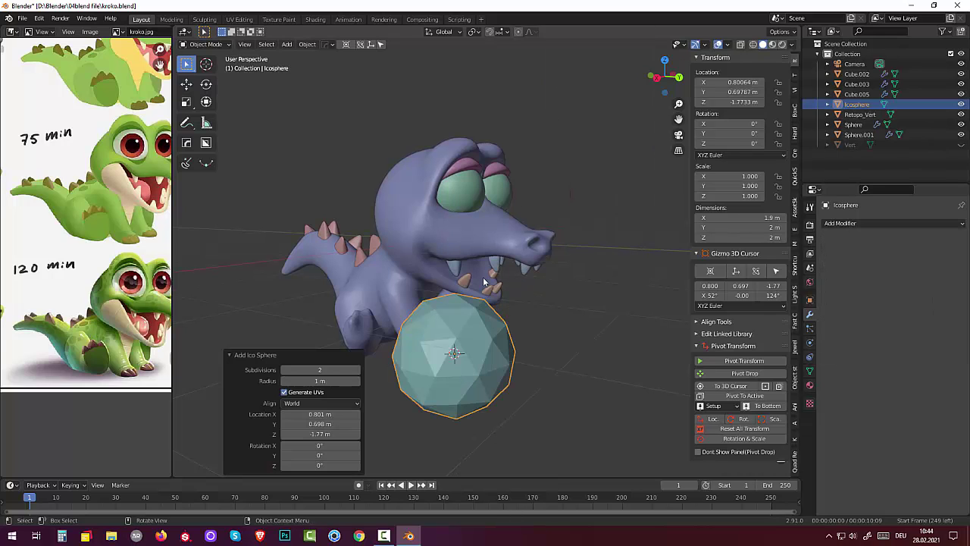
key(s)
key(z)
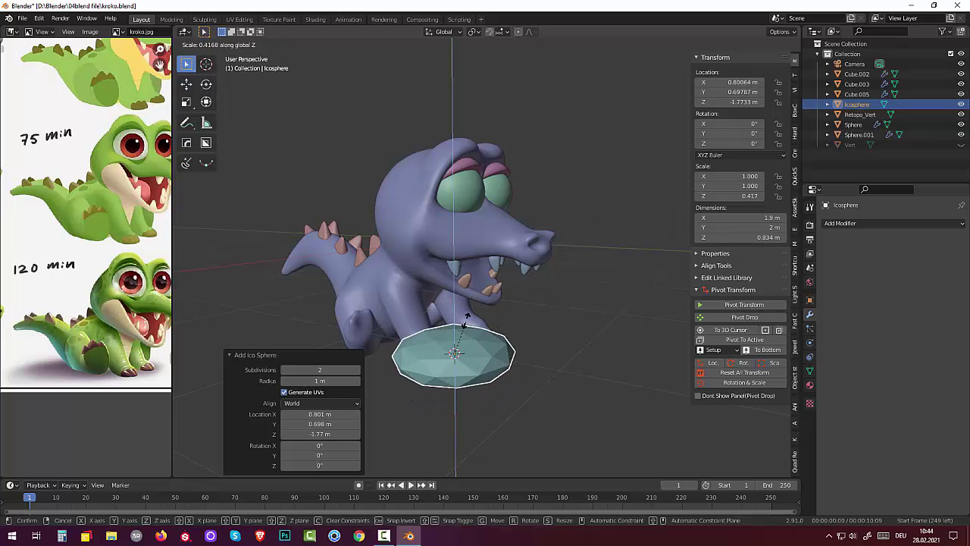
click(463, 301)
middle_drag(463, 300, 504, 375)
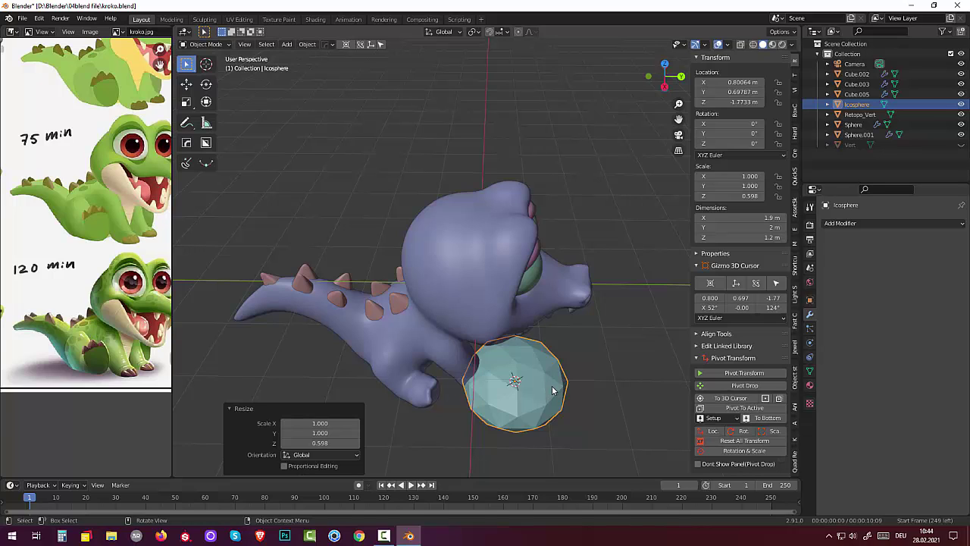
key(s)
key(y)
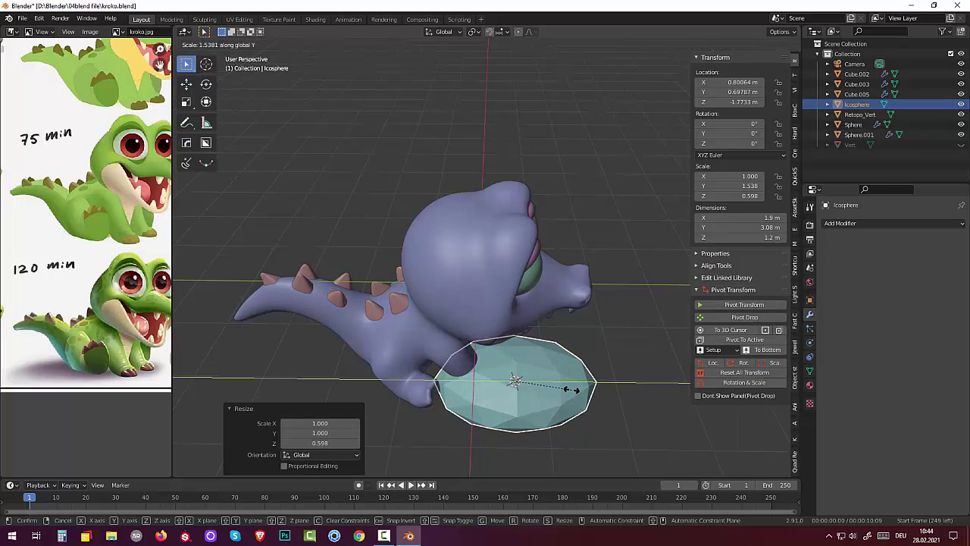
click(572, 389)
Step: Add a Subdivision Surface modifier to the sphere and apply it
right_click(558, 390)
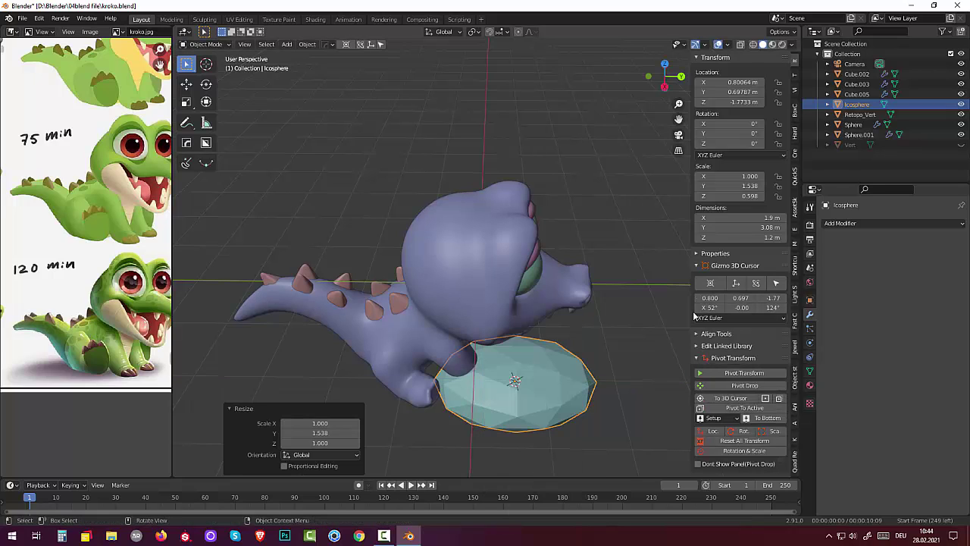
click(834, 223)
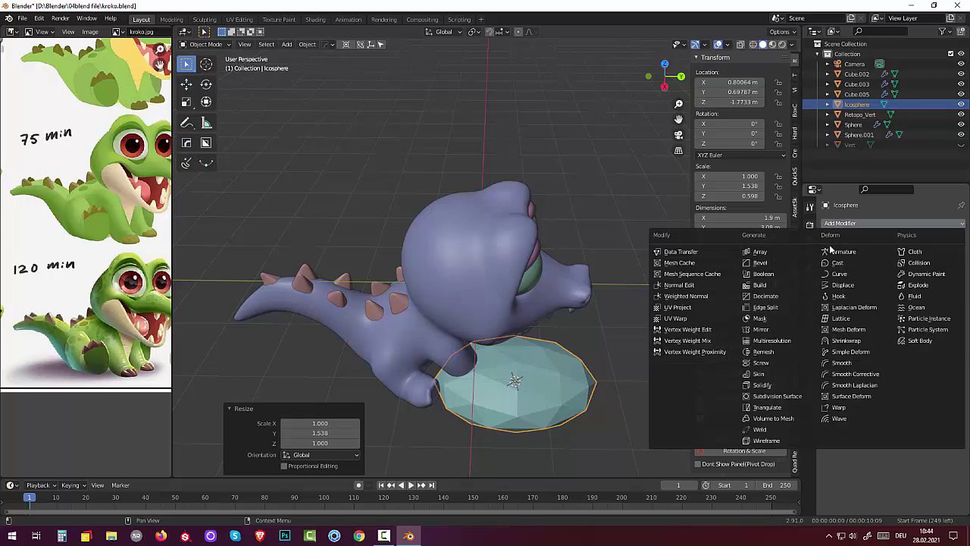
click(778, 398)
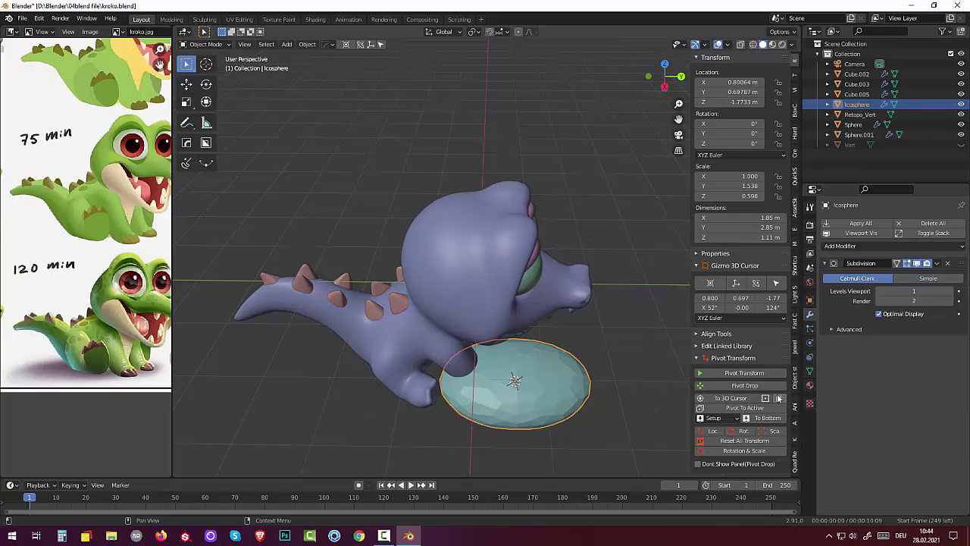
click(937, 263)
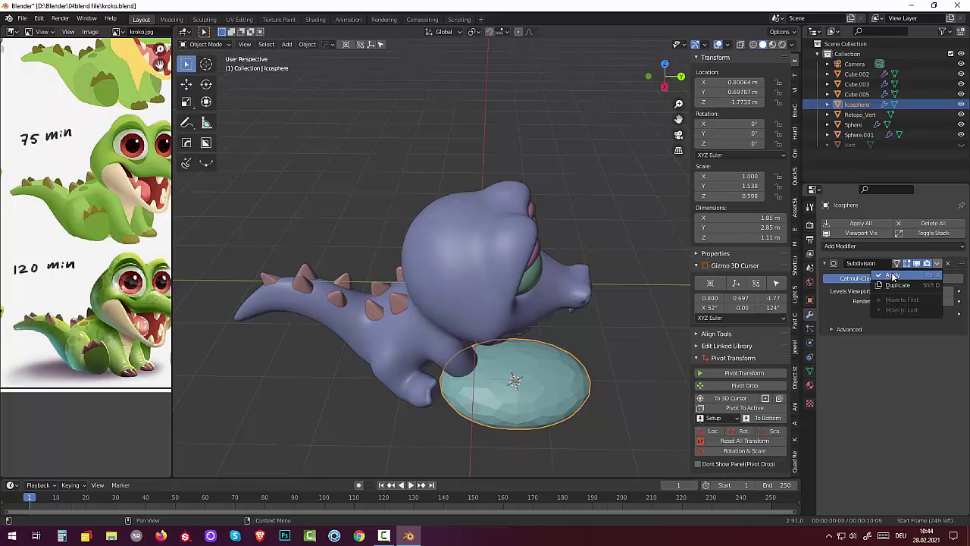
click(893, 275)
right_click(561, 386)
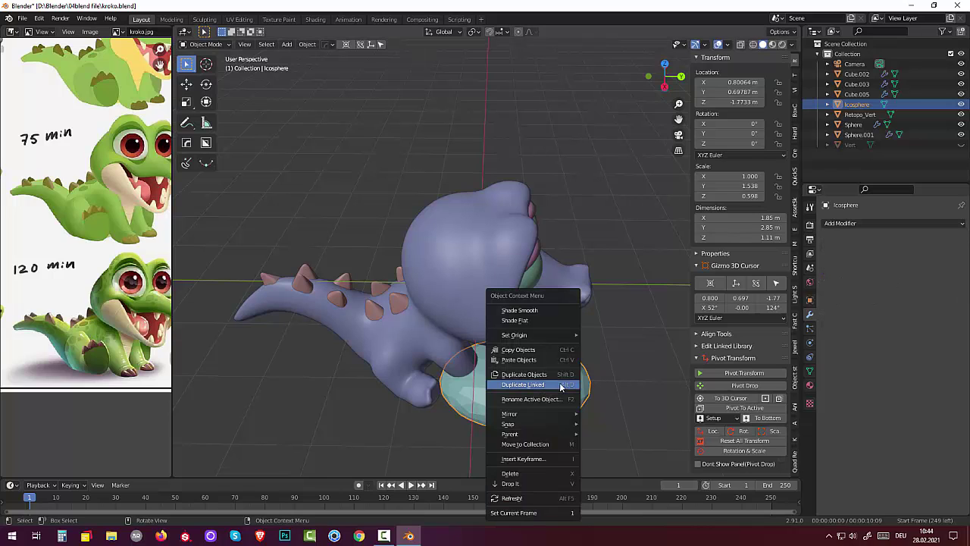
Step: Shade the icosphere smooth and scale it down uniformly to 0.547
click(519, 312)
mouse_move(520, 316)
middle_down()
mouse_move(524, 388)
mouse_move(491, 363)
mouse_move(475, 302)
mouse_move(485, 285)
mouse_move(485, 338)
mouse_move(501, 384)
mouse_move(531, 388)
mouse_move(611, 369)
mouse_move(591, 361)
middle_up()
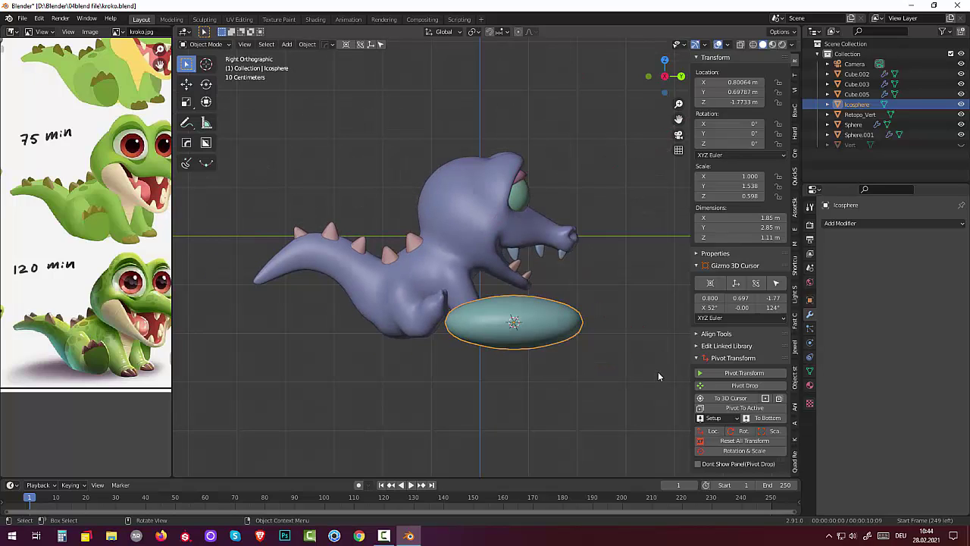
key(s)
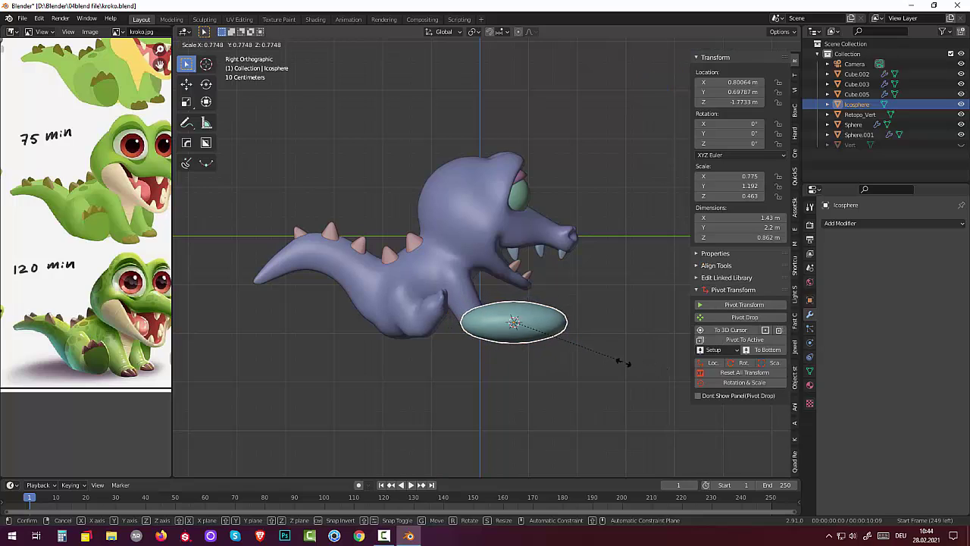
click(588, 355)
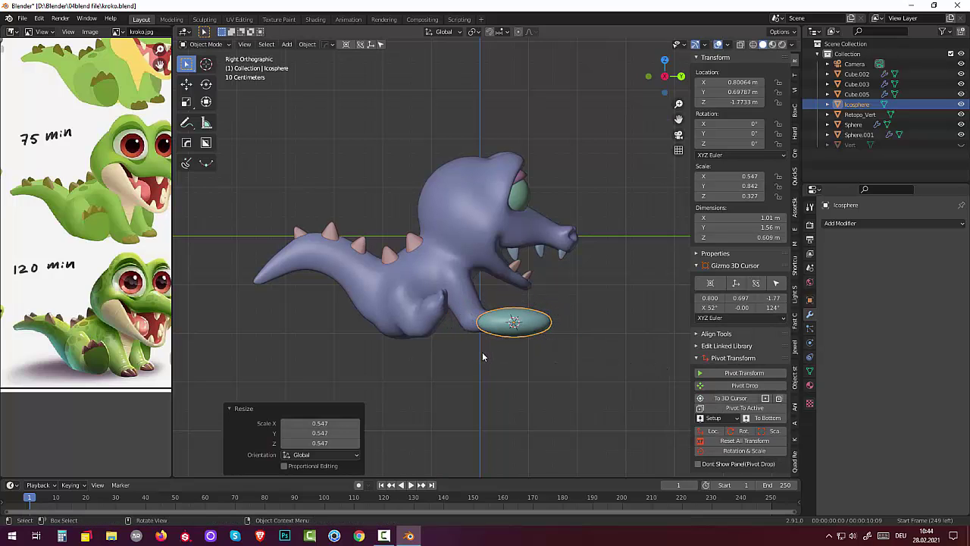
Step: Raise the sphere to mouth height, tilt it, and place it inside the crocodile's mouth
key(g)
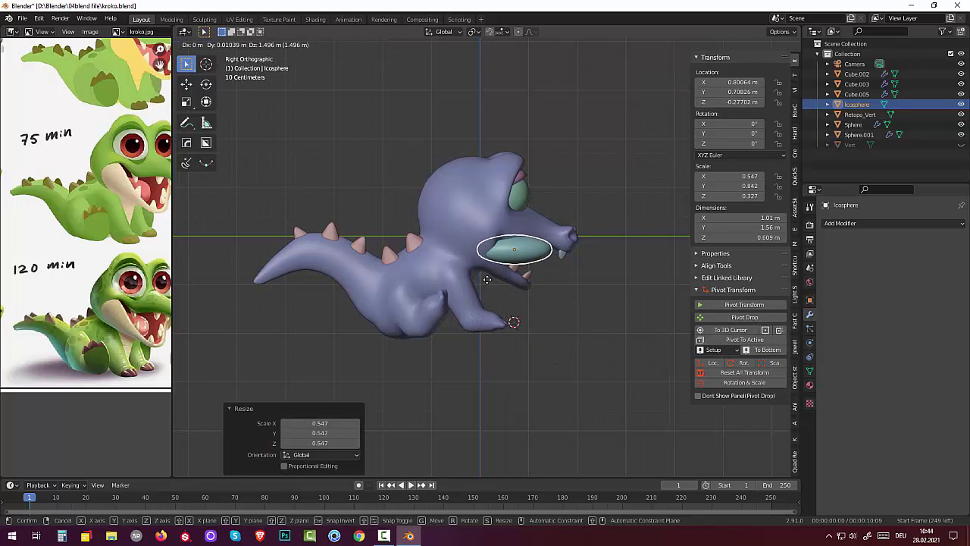
click(489, 283)
key(r)
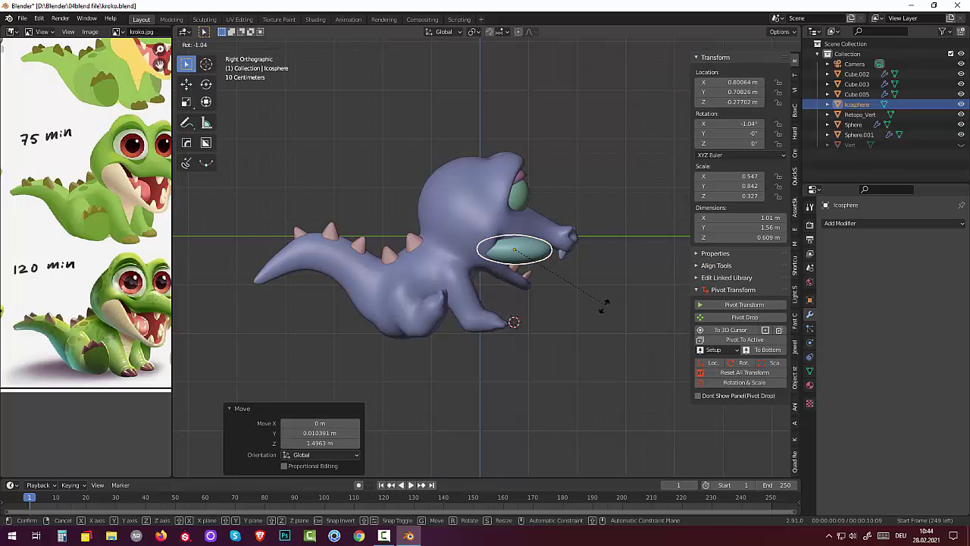
click(565, 341)
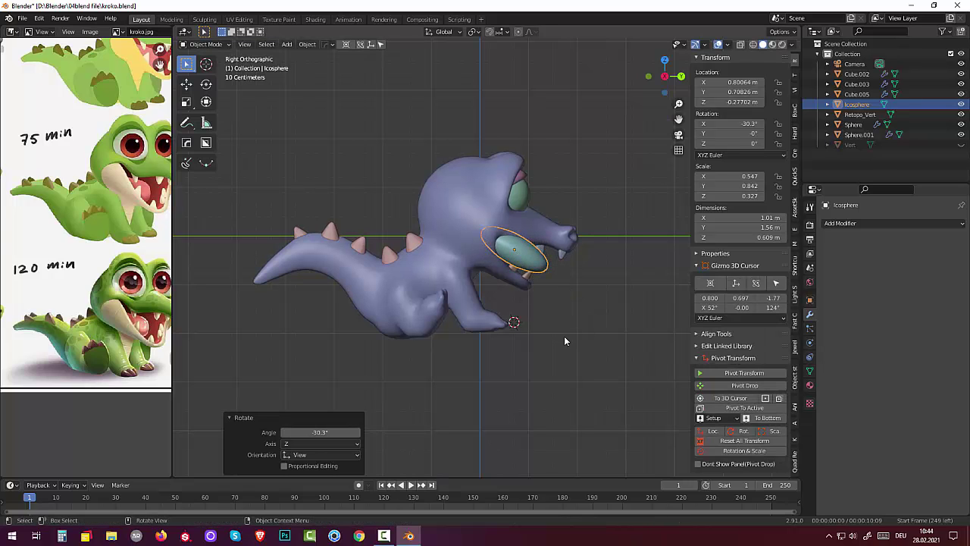
mouse_move(564, 336)
middle_down()
mouse_move(463, 340)
mouse_move(459, 321)
middle_up()
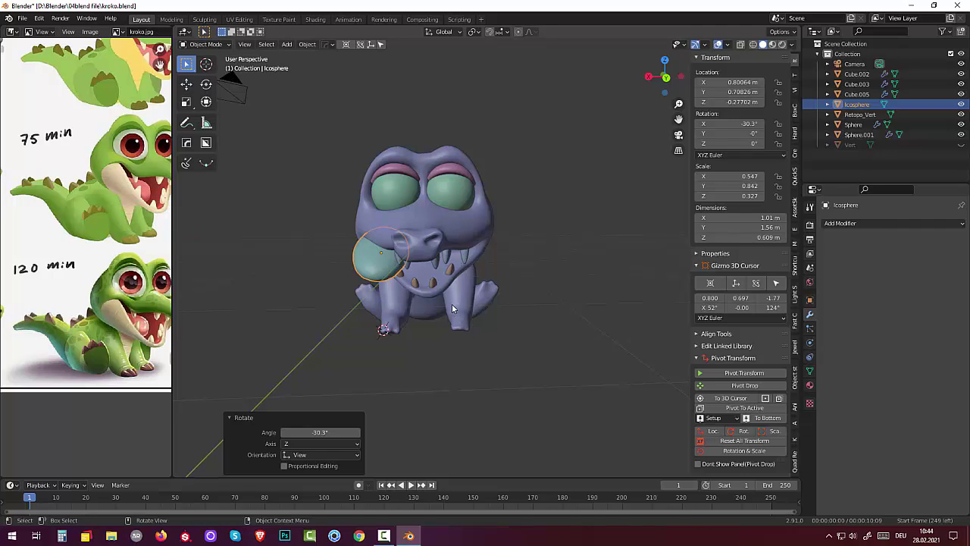
key(g)
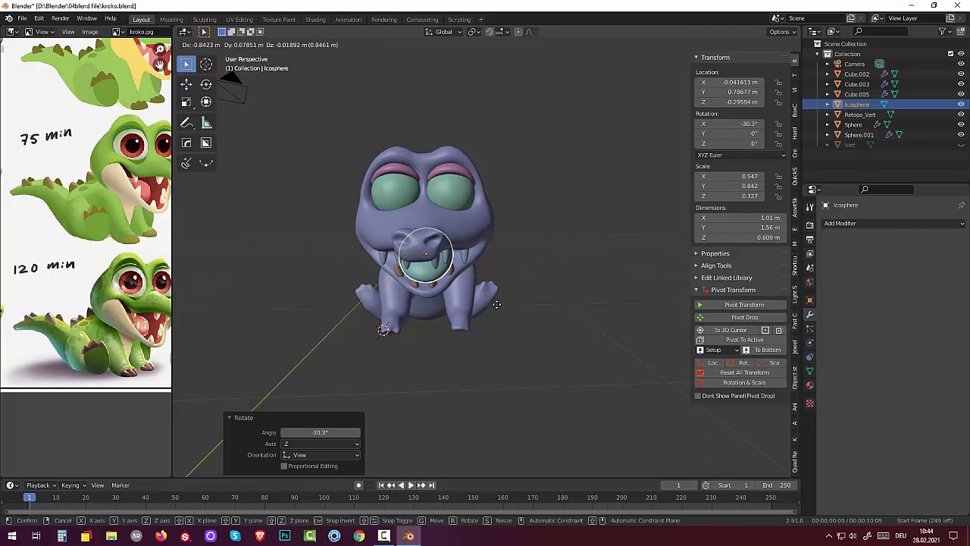
click(497, 304)
Step: Settle the tongue deeper in the mouth and tilt it to about -40°
mouse_move(485, 303)
middle_down()
mouse_move(590, 294)
mouse_move(518, 297)
mouse_move(403, 277)
mouse_move(388, 296)
mouse_move(588, 291)
middle_up()
key(g)
click(593, 289)
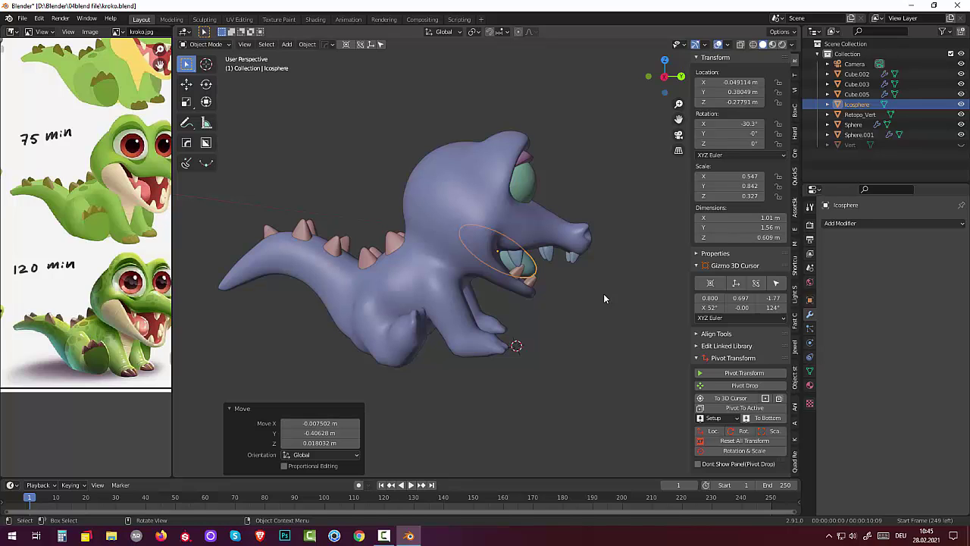
key(r)
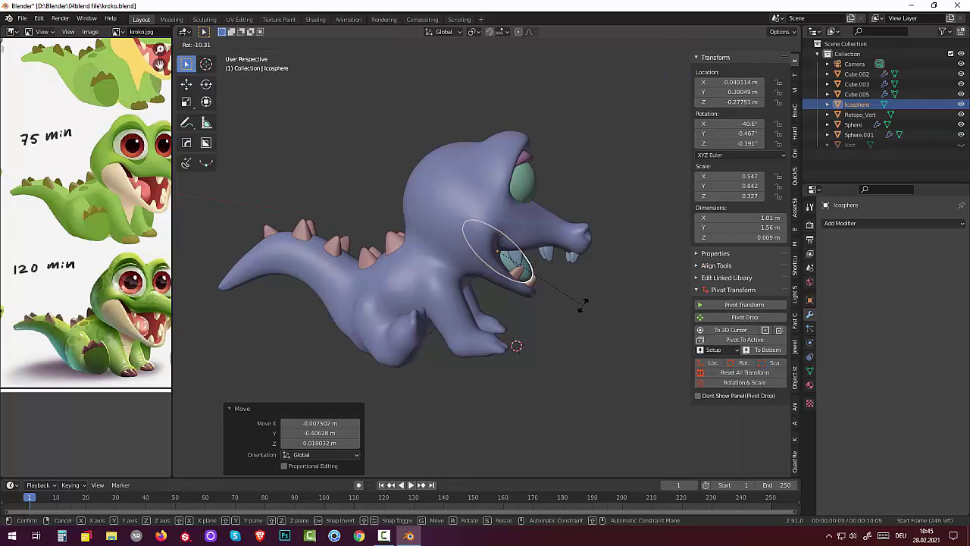
click(582, 304)
mouse_move(538, 323)
middle_down()
mouse_move(494, 317)
mouse_move(500, 304)
middle_up()
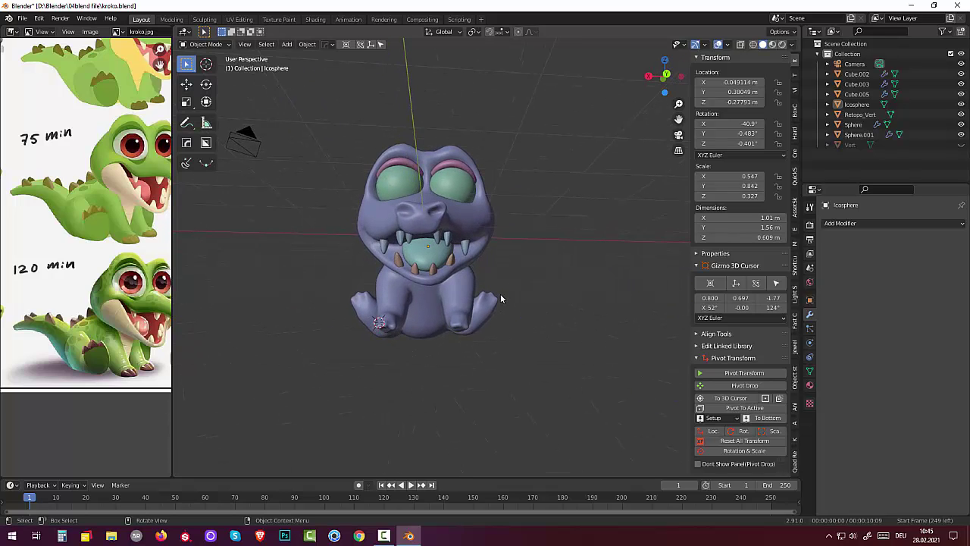
click(439, 254)
mouse_move(582, 291)
middle_down()
mouse_move(600, 298)
mouse_move(599, 309)
mouse_move(591, 298)
middle_up()
key(KP_1)
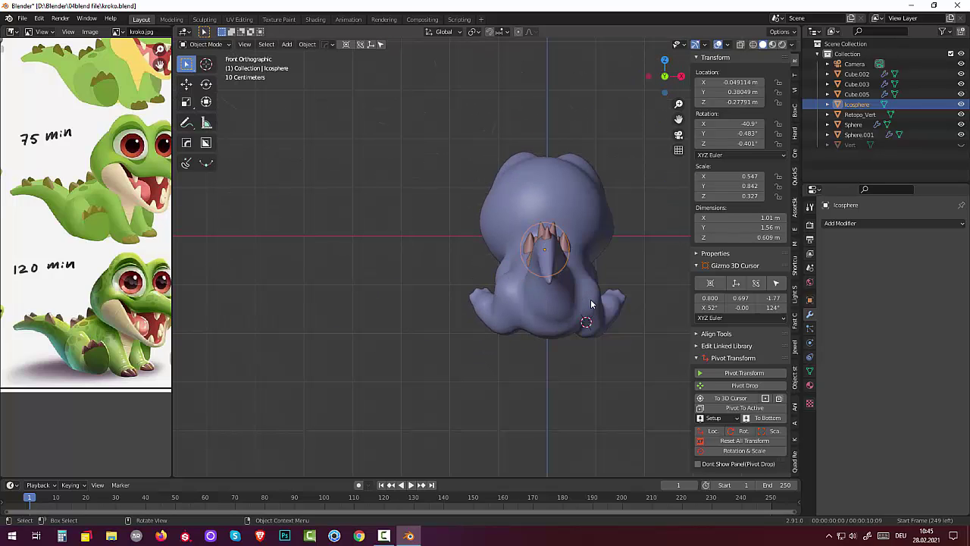
key(ctrl+KP_1)
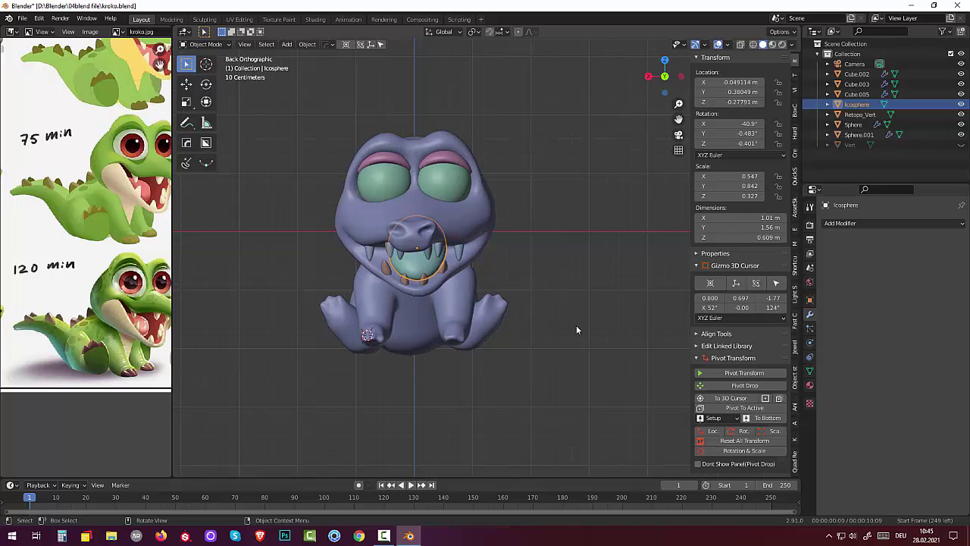
click(574, 327)
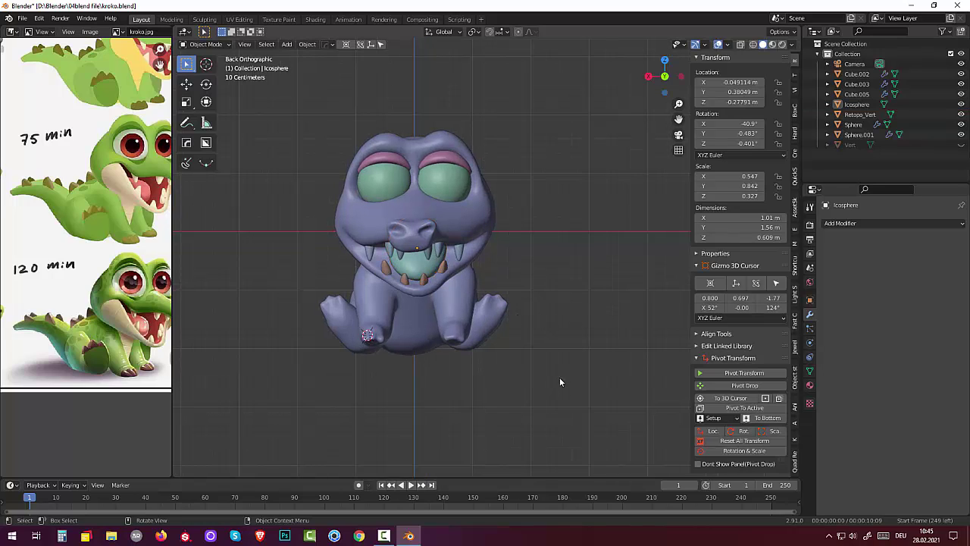
mouse_move(559, 376)
middle_down()
mouse_move(707, 412)
mouse_move(693, 396)
middle_up()
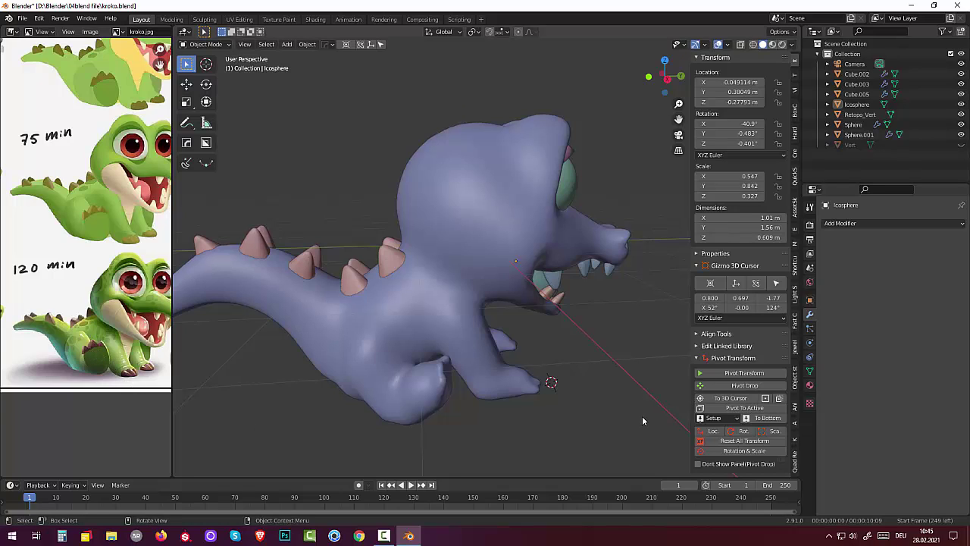
mouse_move(629, 391)
middle_down()
mouse_move(605, 383)
mouse_move(609, 361)
mouse_move(496, 383)
mouse_move(559, 401)
mouse_move(451, 390)
mouse_move(559, 389)
middle_up()
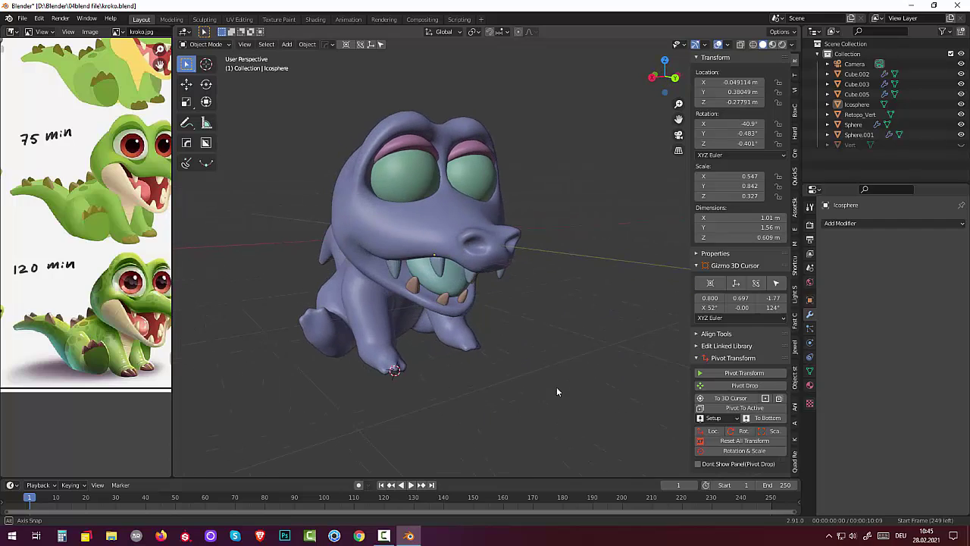
click(391, 535)
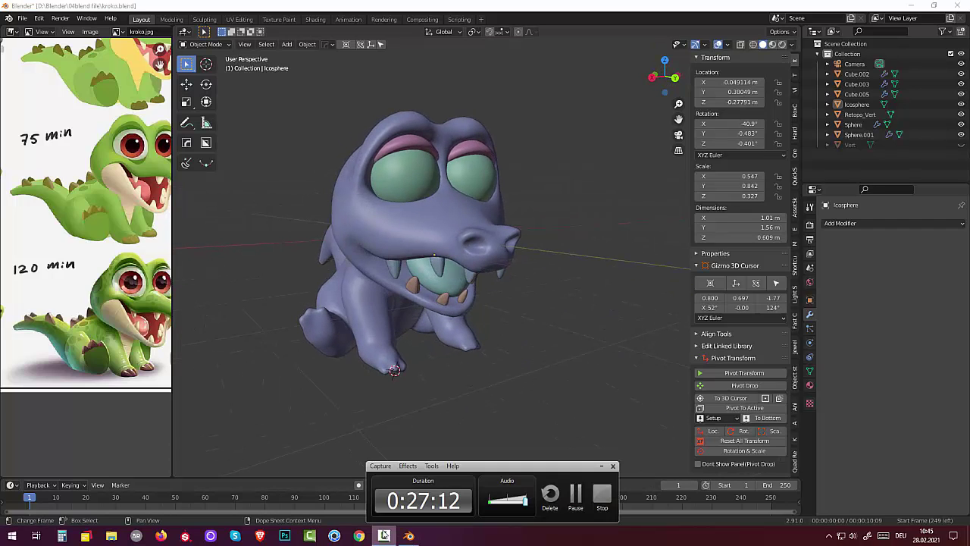